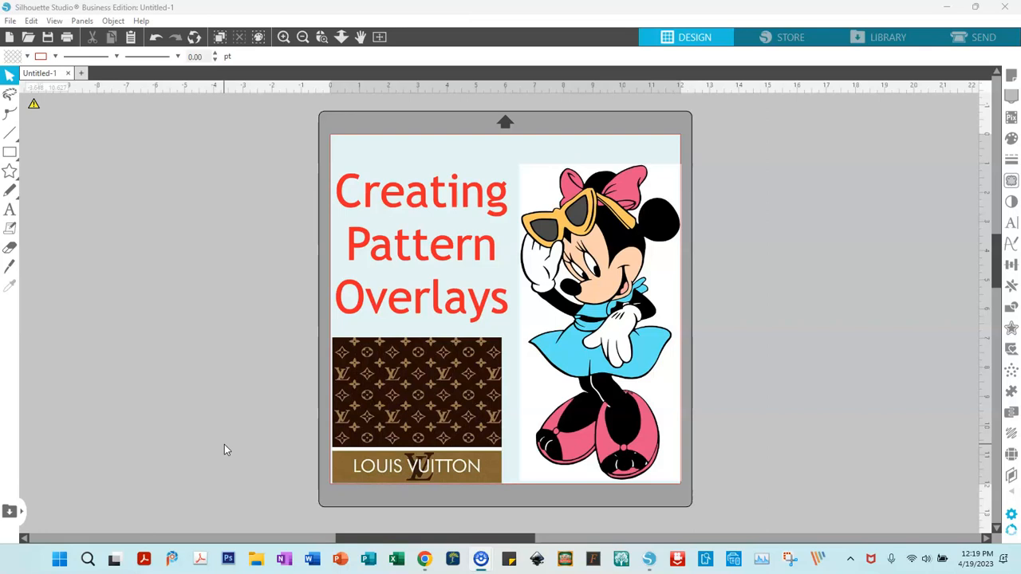
Delete the red "Creating Pattern Overlays" title text from the design.
{"action": "left_click", "coordinate": [488, 254]}
{"action": "left_click_drag", "start_coordinate": [489, 255], "coordinate": [870, 276]}
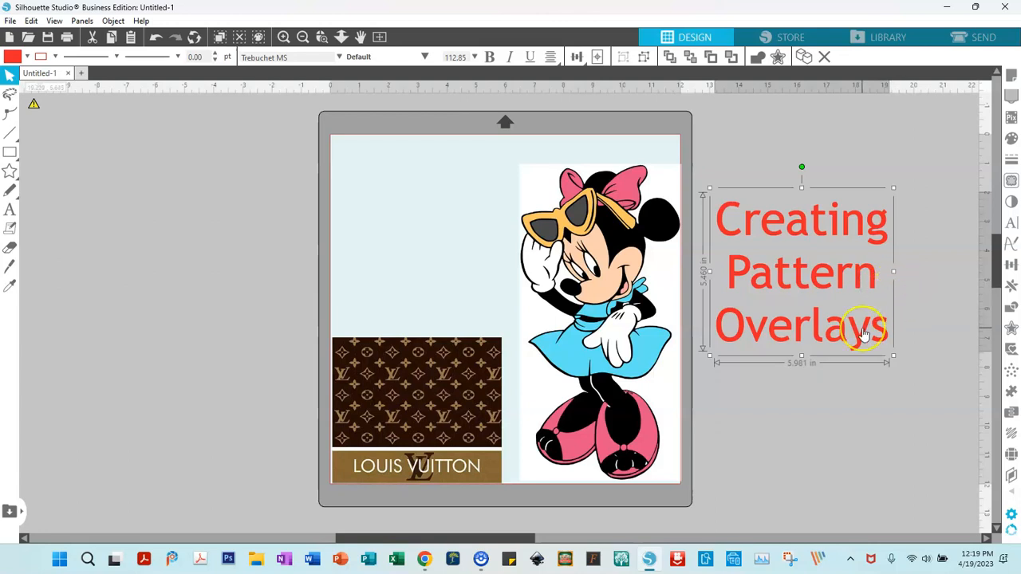
{"action": "key", "text": "Delete"}
Move the Louis Vuitton pattern image off the mat and place the Minnie Mouse picture near the middle of the page.
{"action": "left_click_drag", "start_coordinate": [463, 353], "coordinate": [160, 203]}
{"action": "left_click_drag", "start_coordinate": [585, 276], "coordinate": [459, 253]}
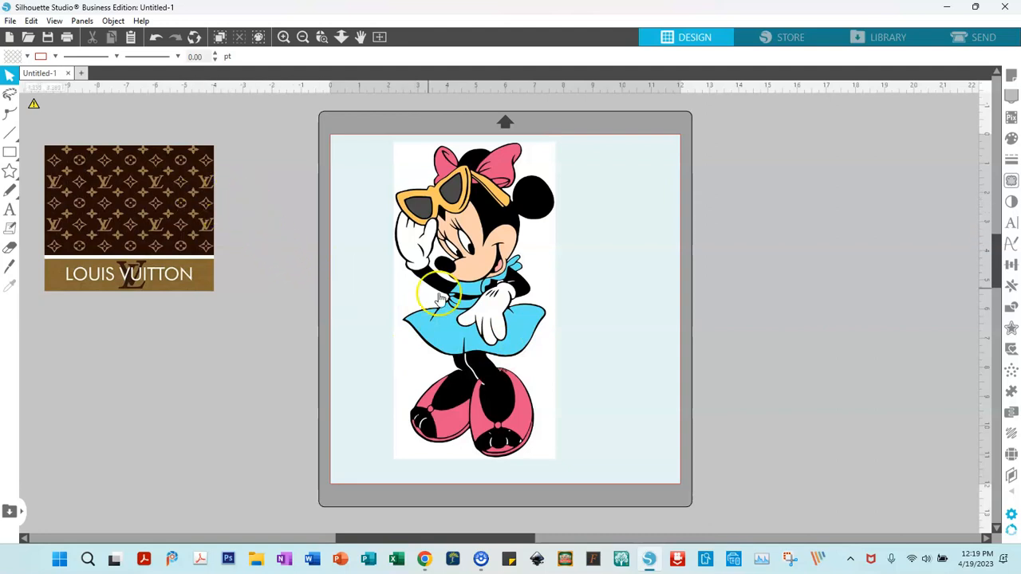
{"action": "left_click", "coordinate": [510, 315]}
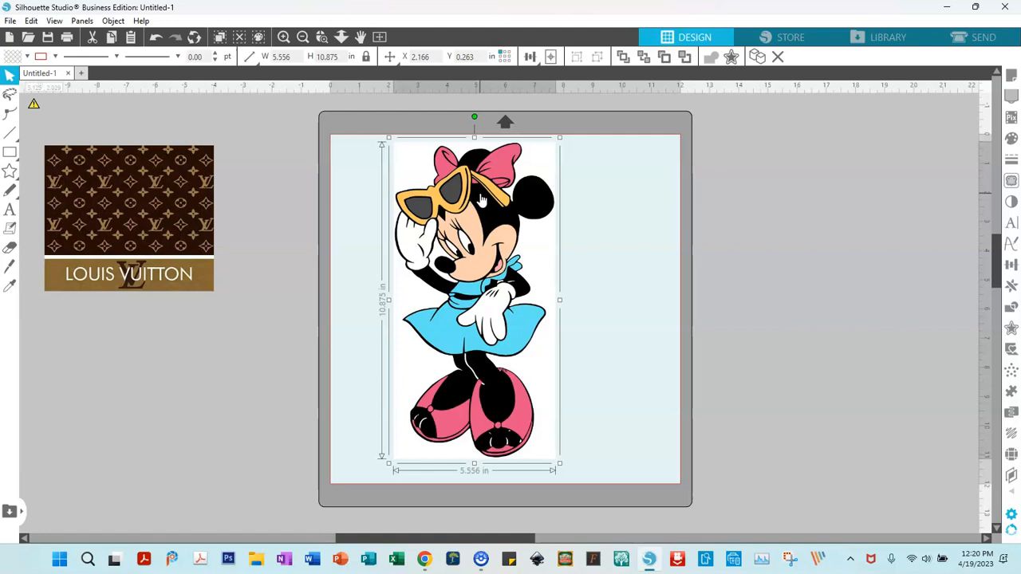
{"action": "left_click_drag", "start_coordinate": [480, 199], "coordinate": [506, 206]}
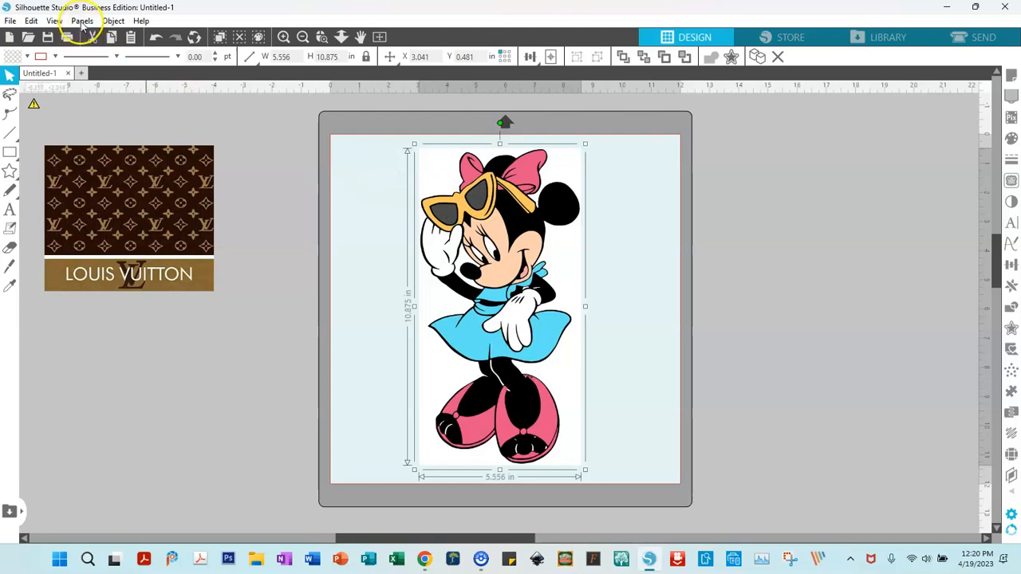
Mark a trace area about 7.26 by 11.49 in around the whole Minnie Mouse picture.
{"action": "left_click", "coordinate": [82, 21]}
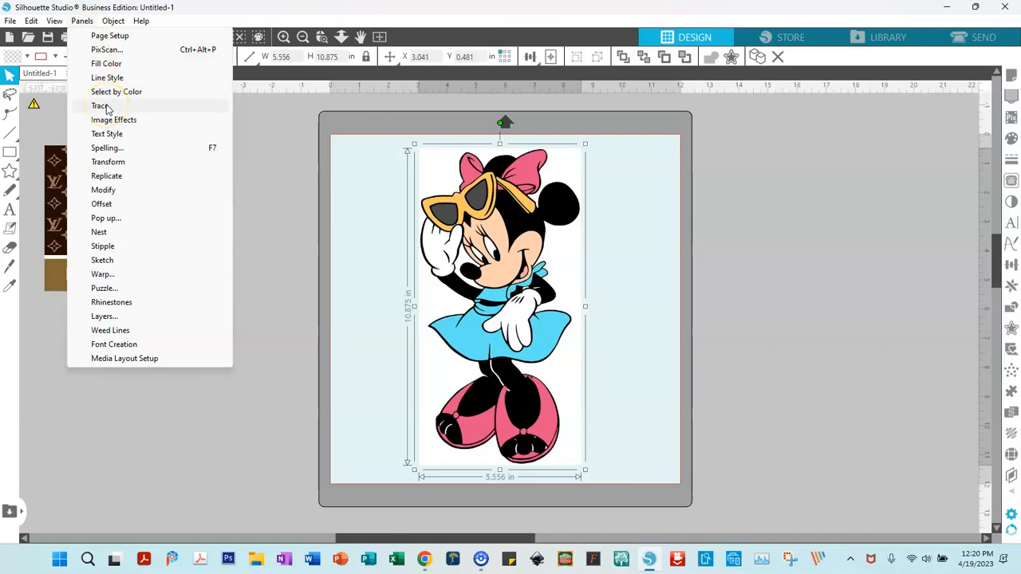
{"action": "left_click", "coordinate": [821, 233]}
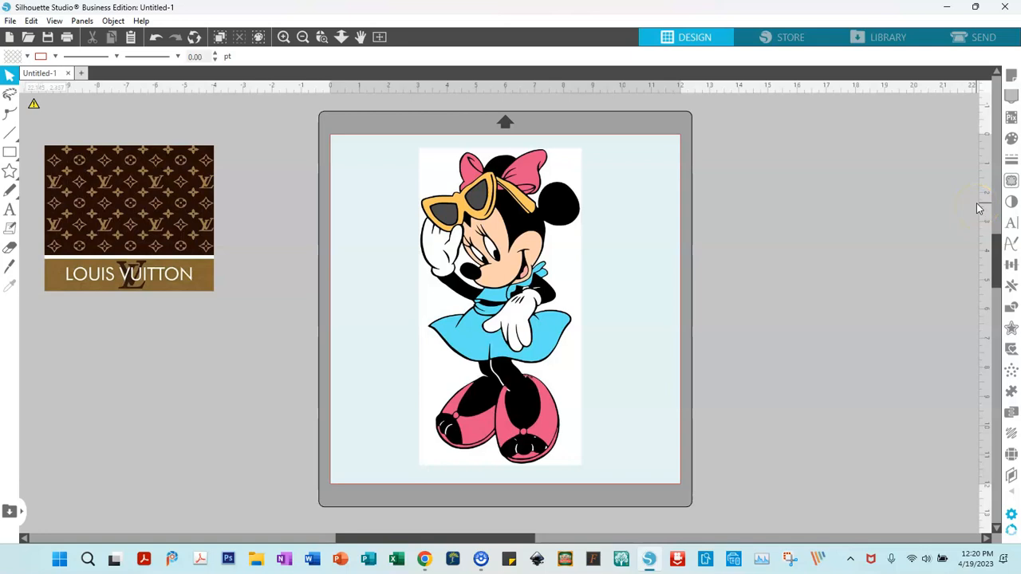
{"action": "left_click", "coordinate": [1011, 182]}
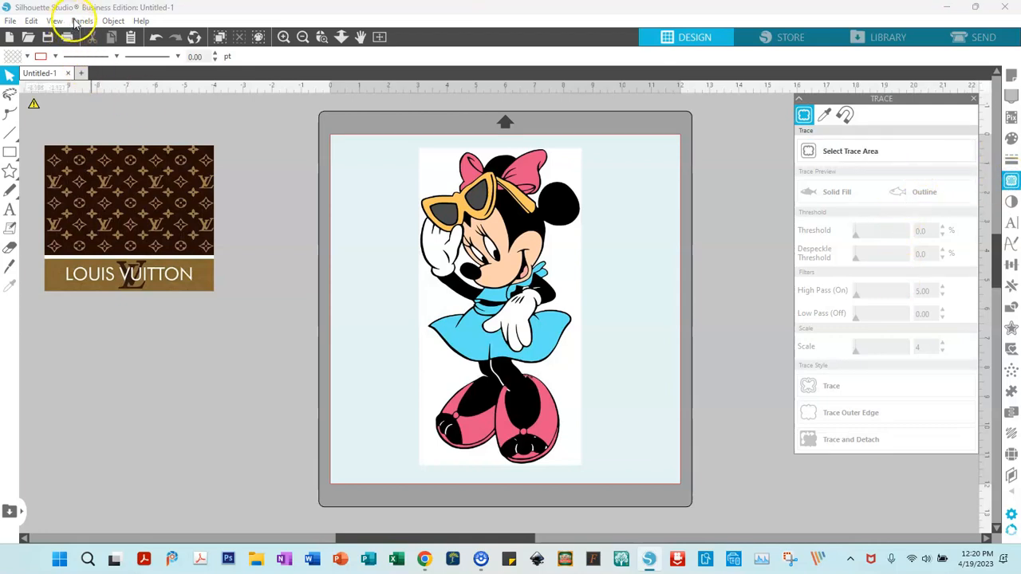
{"action": "left_click", "coordinate": [80, 20]}
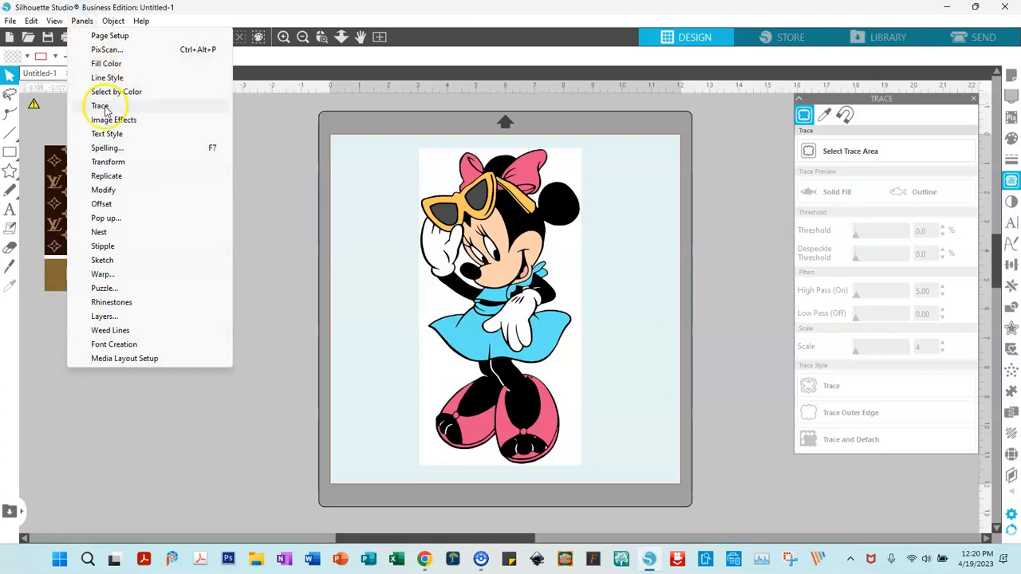
{"action": "left_click", "coordinate": [720, 194]}
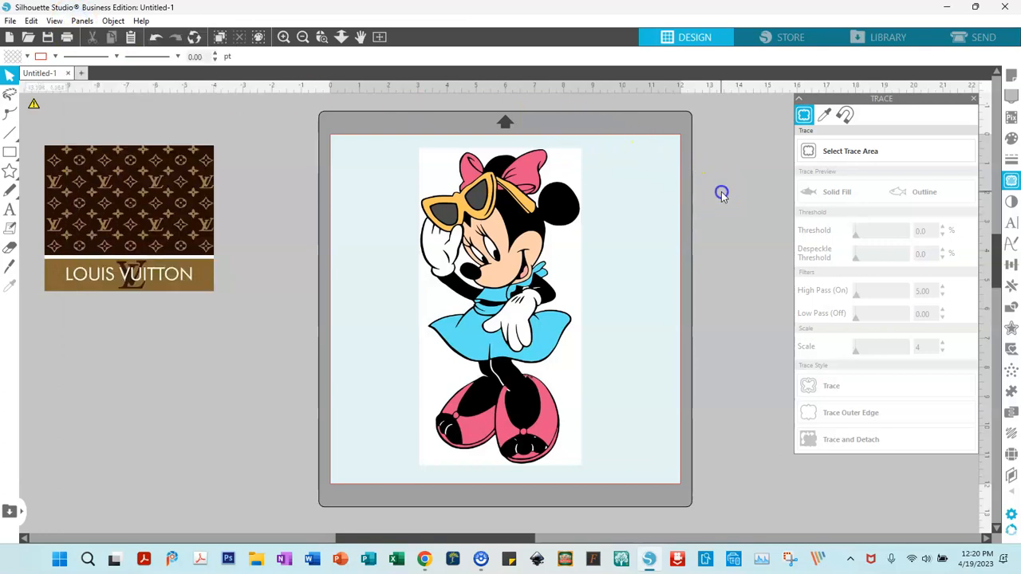
{"action": "left_click", "coordinate": [821, 154]}
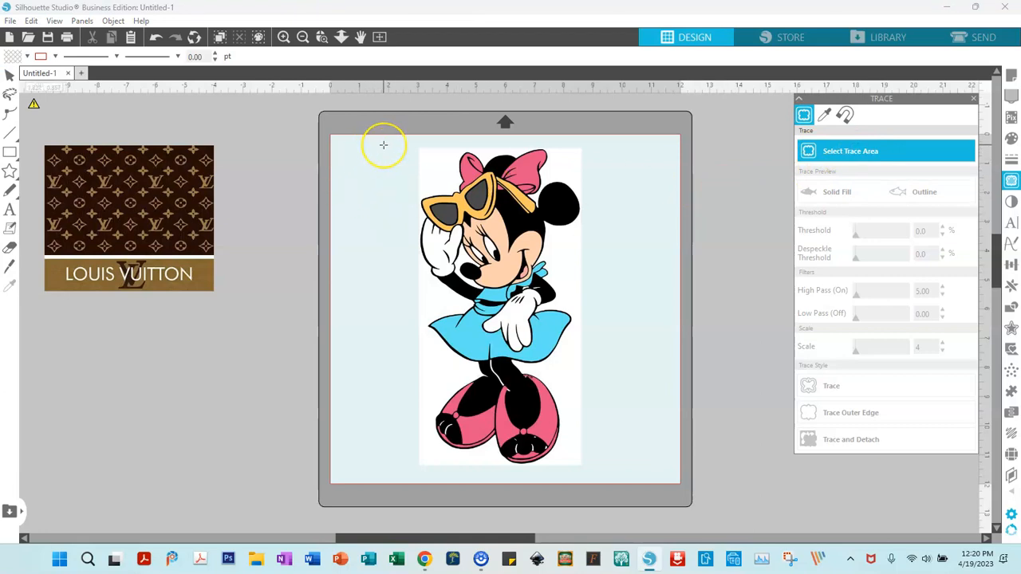
{"action": "mouse_move", "coordinate": [384, 147]}
{"action": "left_mouse_down"}
{"action": "mouse_move", "coordinate": [459, 319]}
{"action": "mouse_move", "coordinate": [549, 410]}
{"action": "mouse_move", "coordinate": [596, 483]}
{"action": "left_mouse_up"}
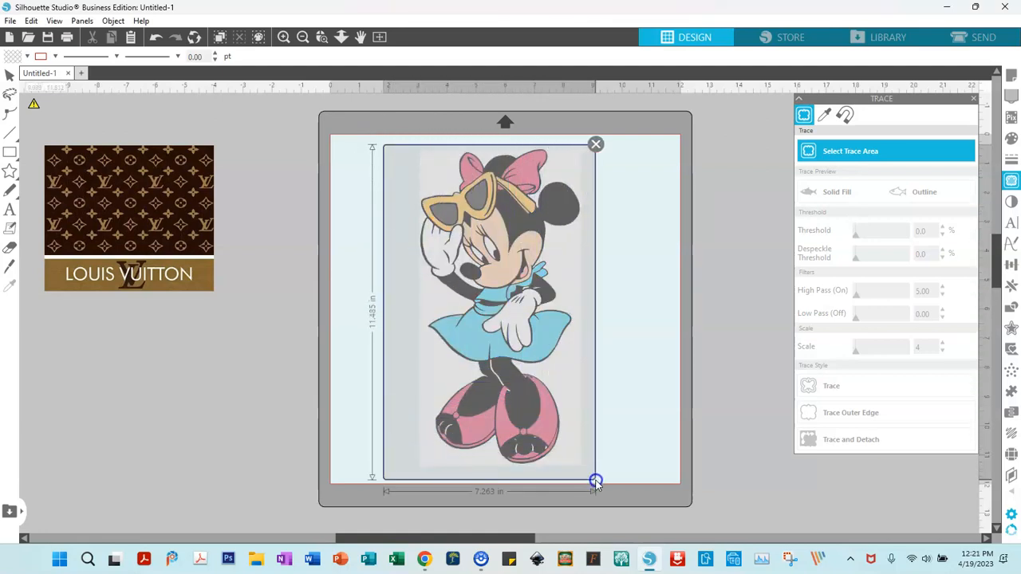
{"action": "left_click_drag", "start_coordinate": [595, 482], "coordinate": [596, 482]}
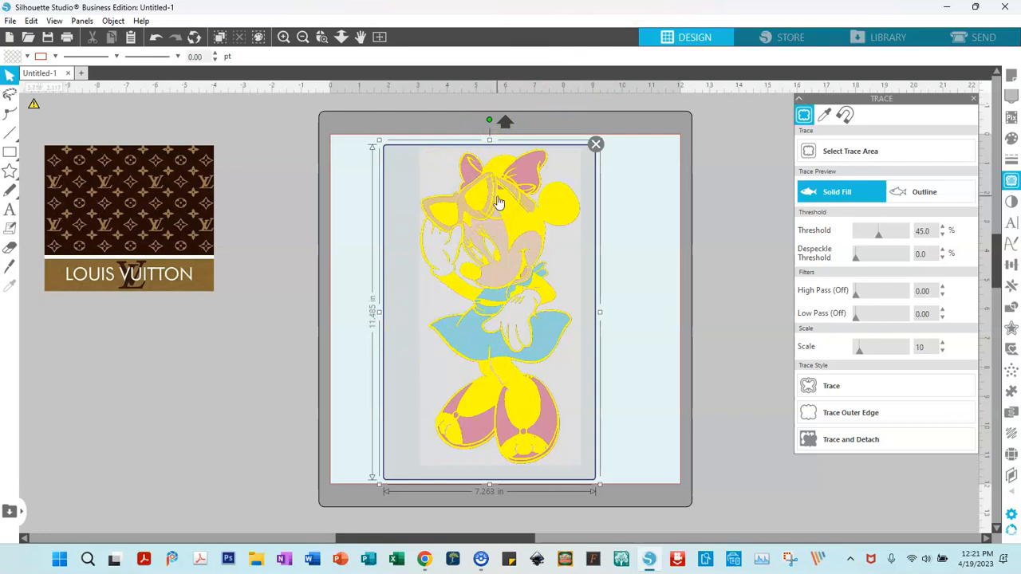
Set the trace threshold to 49% for the Minnie Mouse picture.
{"action": "left_click", "coordinate": [283, 39]}
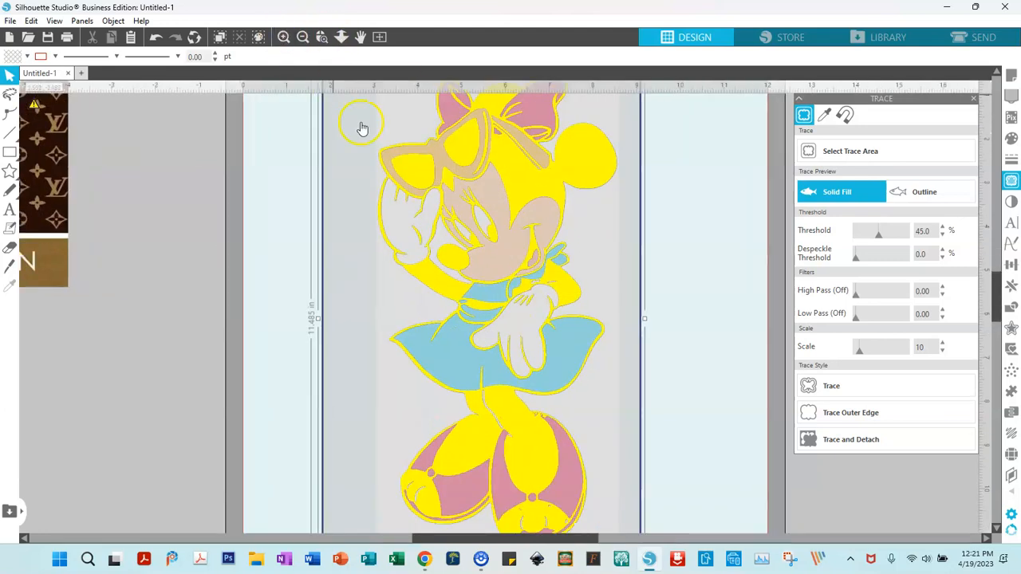
{"action": "scroll", "coordinate": [619, 322], "scroll_direction": "up", "scroll_amount": 2}
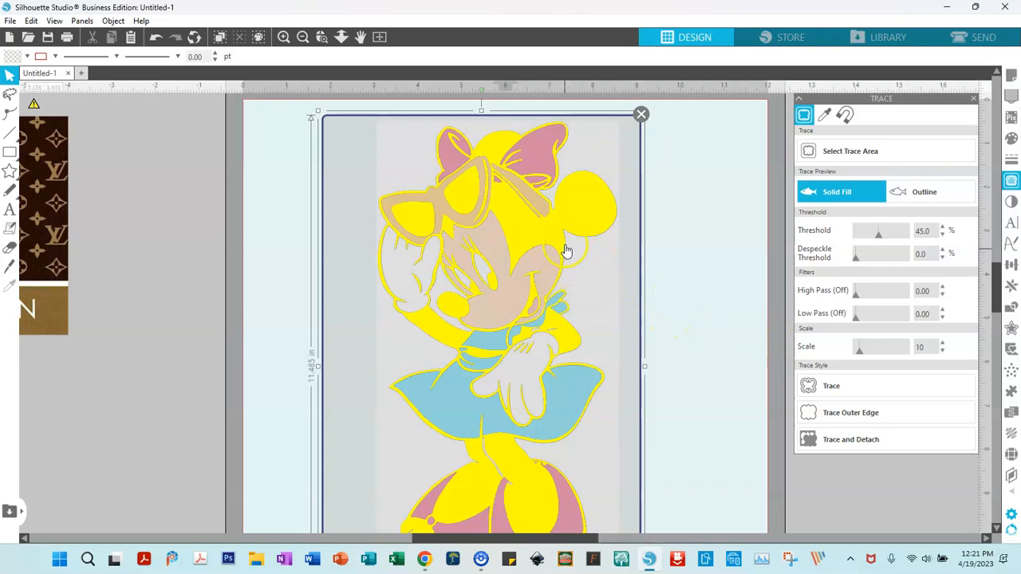
{"action": "left_click", "coordinate": [943, 228]}
{"action": "left_click", "coordinate": [942, 228]}
{"action": "left_click", "coordinate": [943, 228]}
{"action": "left_click", "coordinate": [943, 228]}
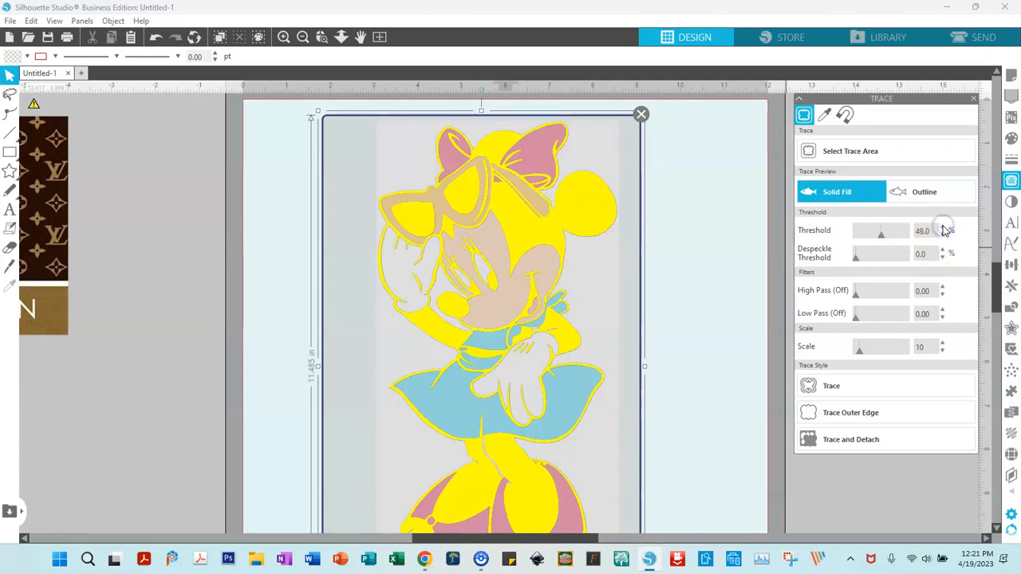
Check the trace preview from bow to shoes and apply the standard Trace style to the picture.
{"action": "scroll", "coordinate": [735, 381], "scroll_direction": "down", "scroll_amount": 1}
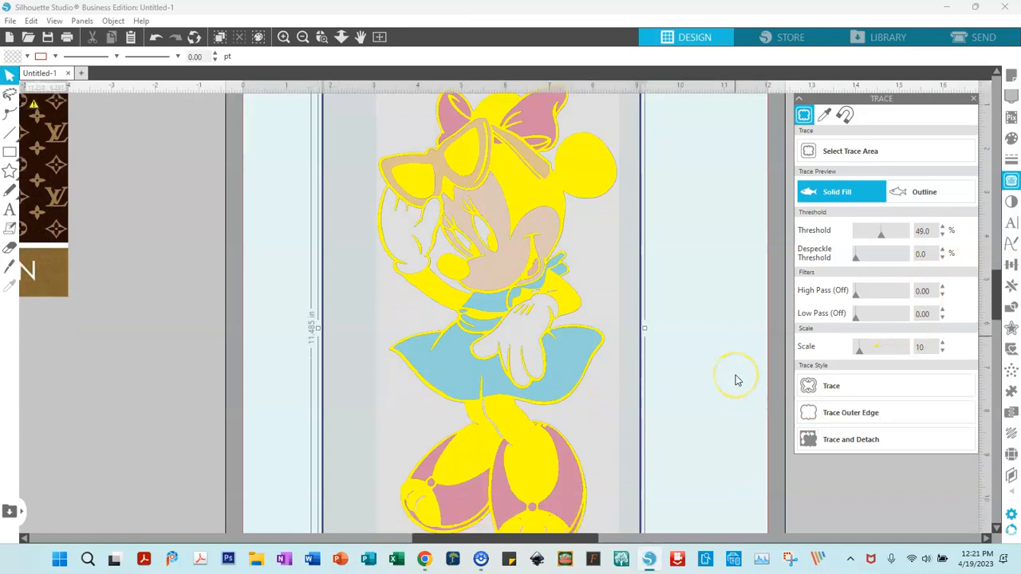
{"action": "scroll", "coordinate": [735, 381], "scroll_direction": "down", "scroll_amount": 1}
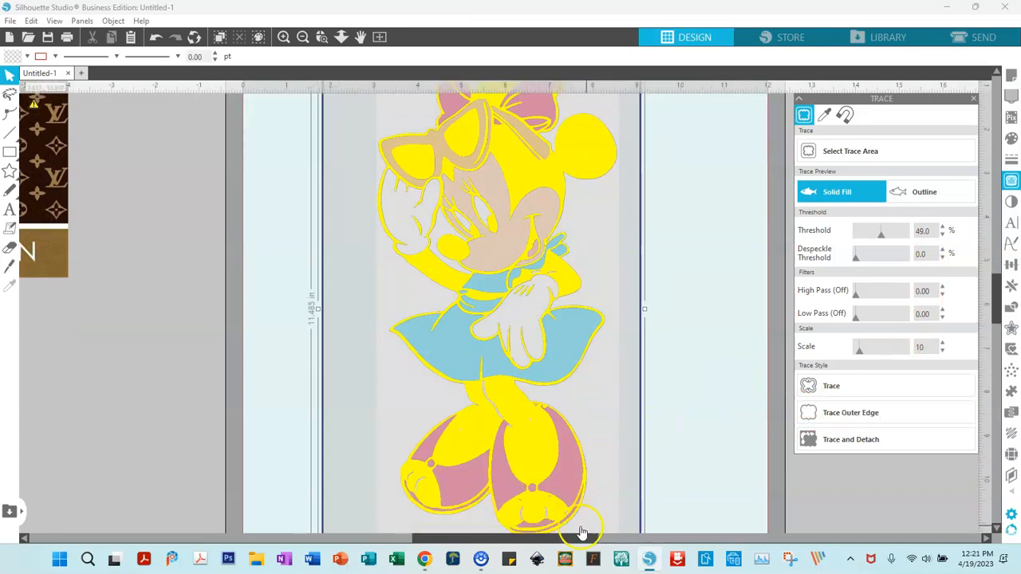
{"action": "scroll", "coordinate": [631, 185], "scroll_direction": "up", "scroll_amount": 1}
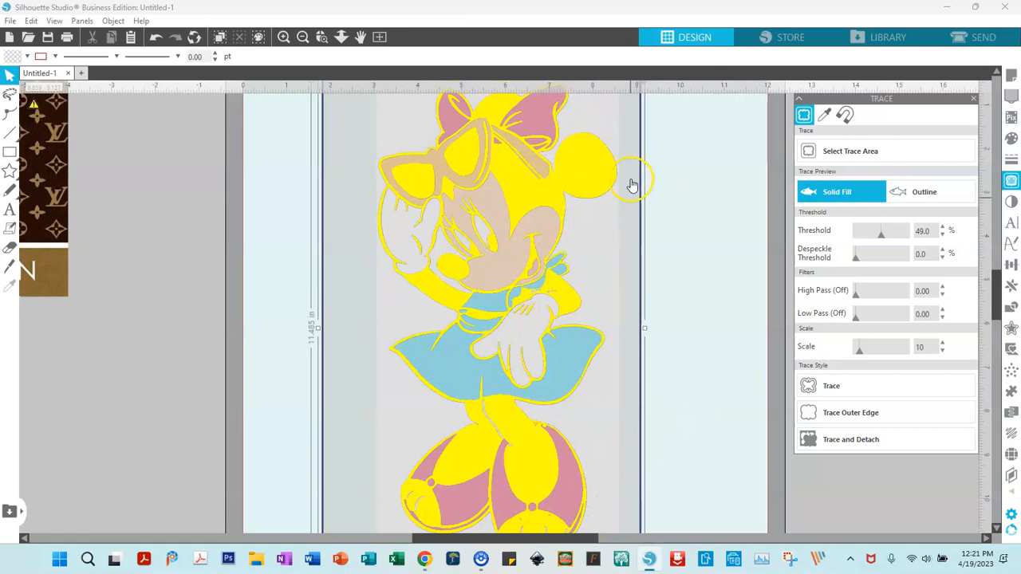
{"action": "scroll", "coordinate": [632, 185], "scroll_direction": "up", "scroll_amount": 1}
{"action": "left_click", "coordinate": [845, 389]}
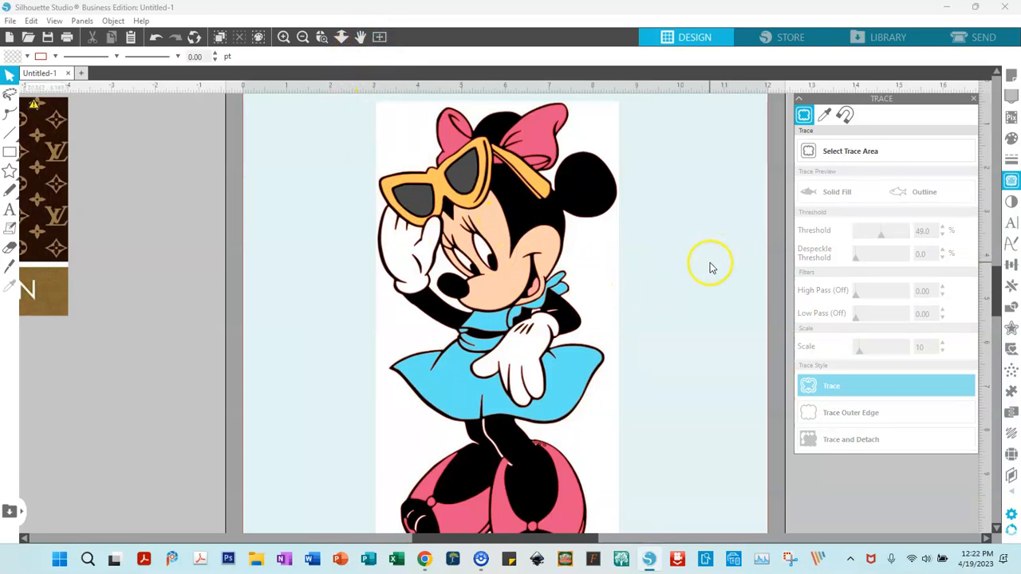
Move the original Minnie Mouse picture off the traced outlines to the empty area beside the mat.
{"action": "left_click", "coordinate": [534, 311]}
{"action": "left_click_drag", "start_coordinate": [533, 311], "coordinate": [194, 295]}
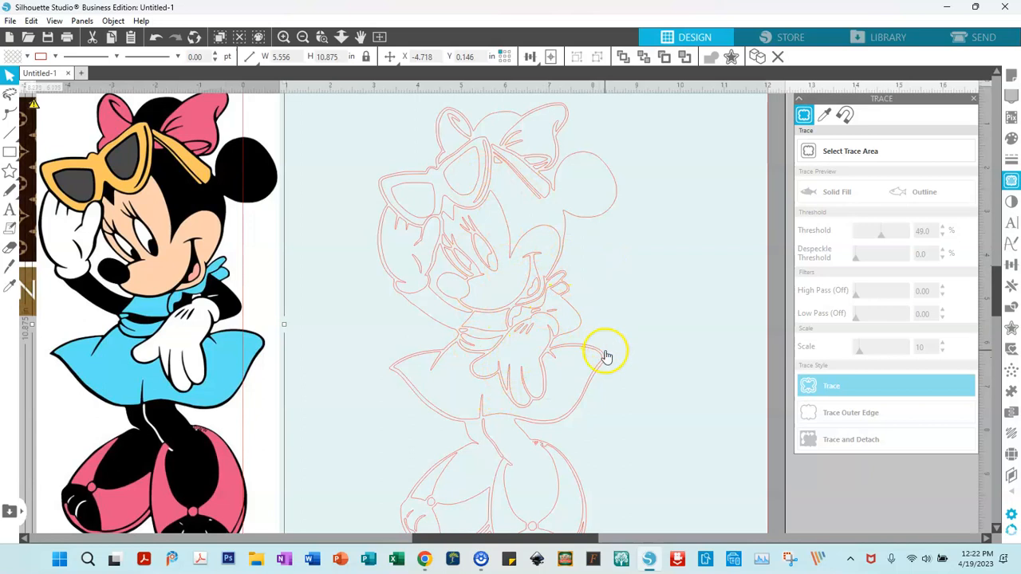
{"action": "left_click", "coordinate": [378, 38]}
{"action": "left_click_drag", "start_coordinate": [287, 233], "coordinate": [153, 231]}
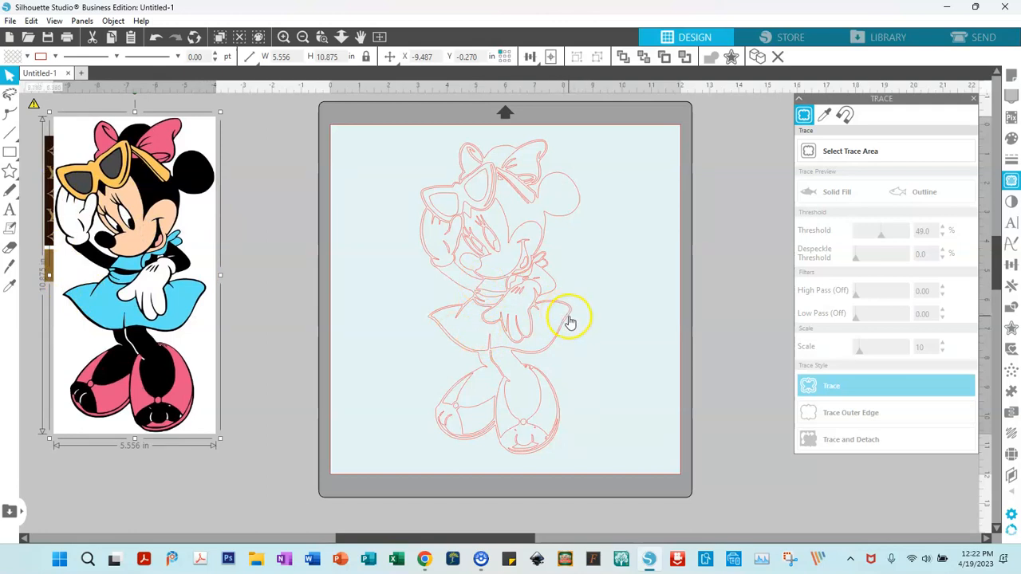
Fill the traced Minnie Mouse outline with solid black.
{"action": "left_click", "coordinate": [570, 322]}
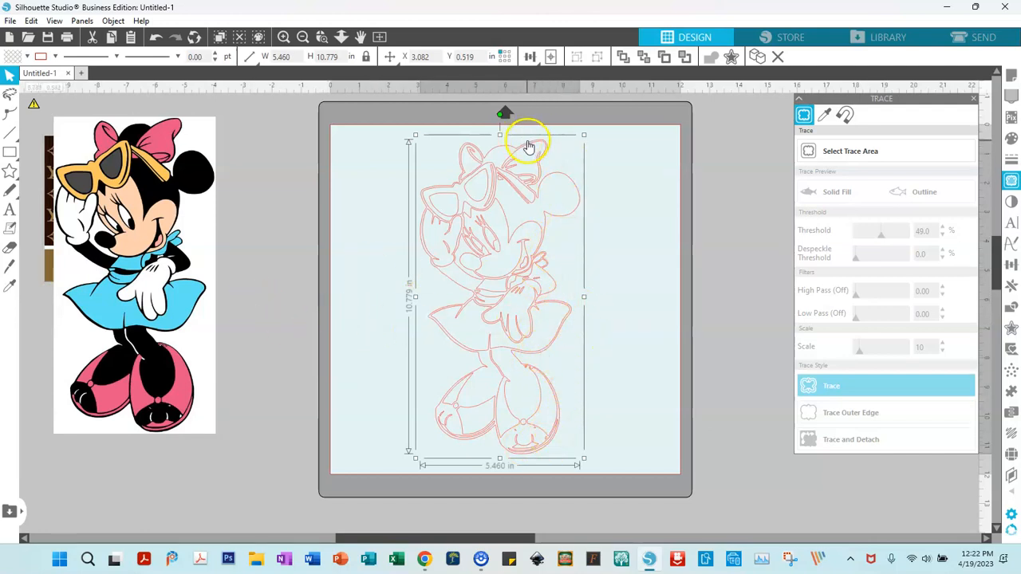
{"action": "left_click", "coordinate": [972, 101]}
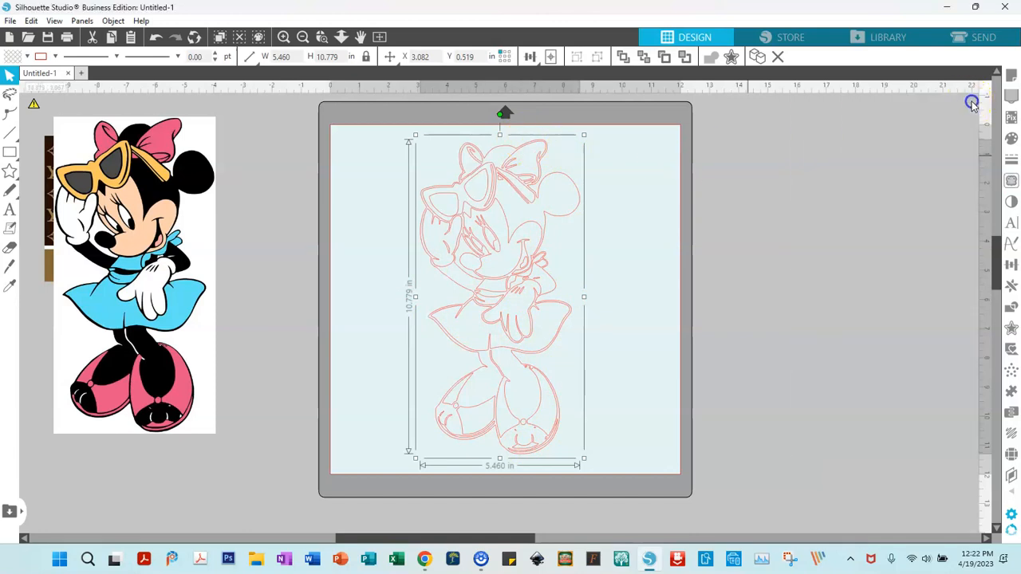
{"action": "left_click", "coordinate": [1010, 138]}
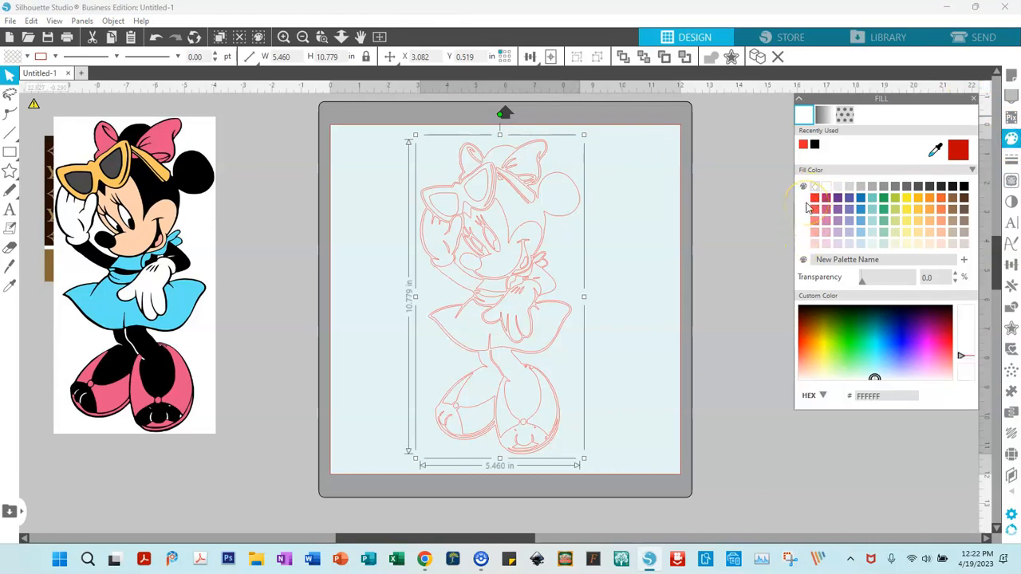
{"action": "left_click", "coordinate": [853, 243]}
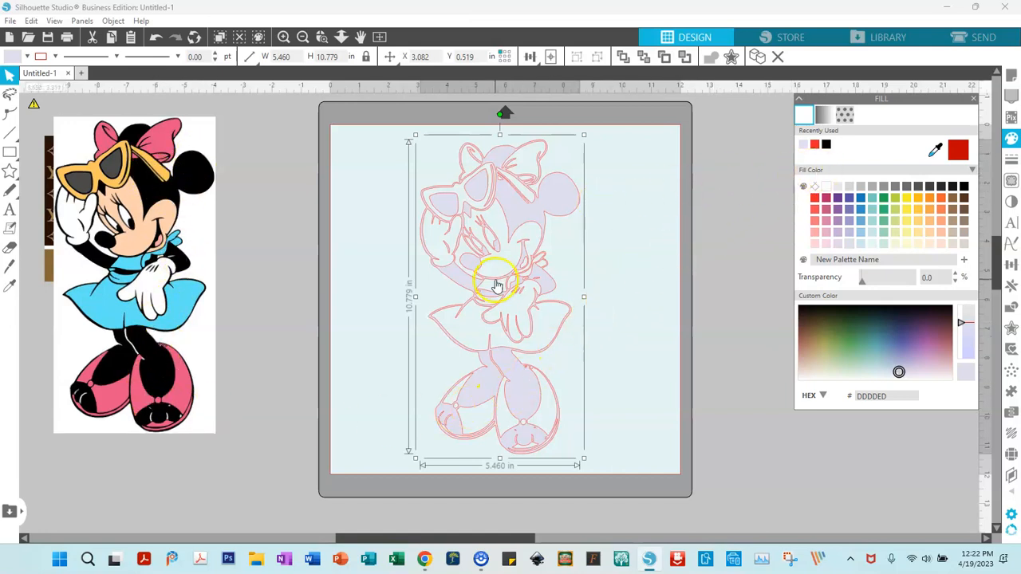
{"action": "left_click", "coordinate": [826, 144]}
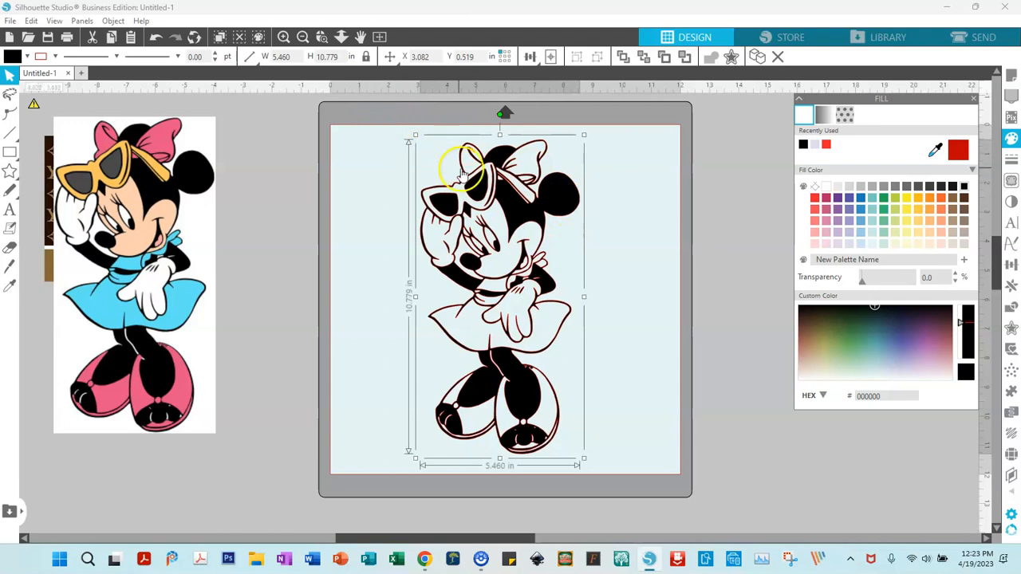
{"action": "right_click", "coordinate": [525, 260]}
{"action": "left_click", "coordinate": [575, 448]}
{"action": "left_click", "coordinate": [734, 369]}
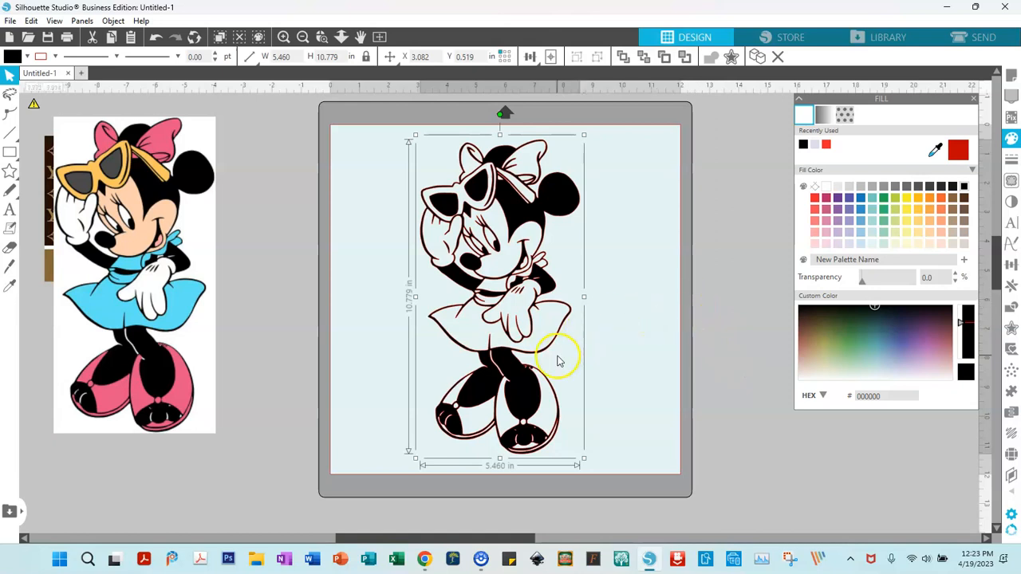
{"action": "right_click", "coordinate": [502, 343]}
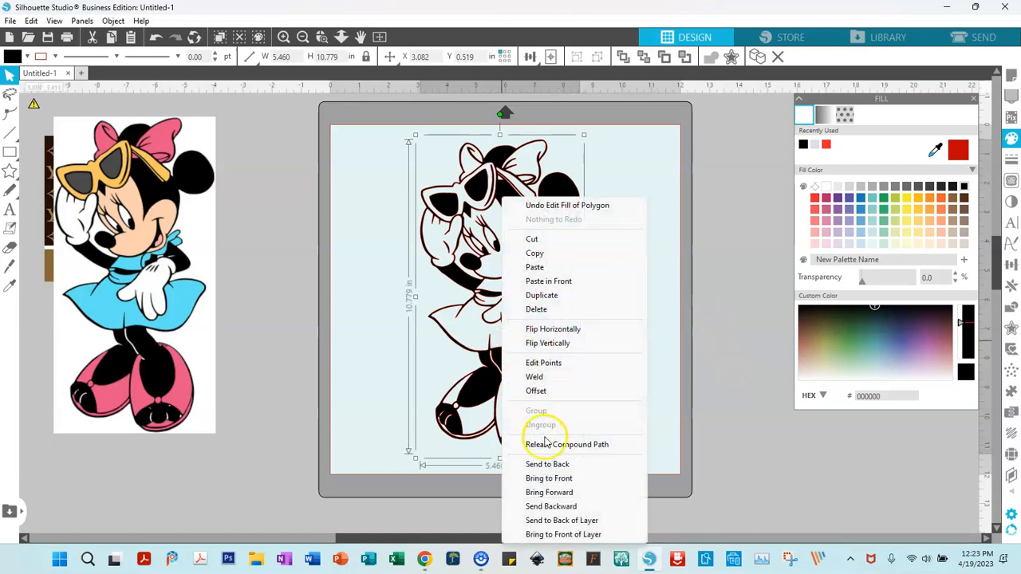
{"action": "left_click", "coordinate": [718, 341]}
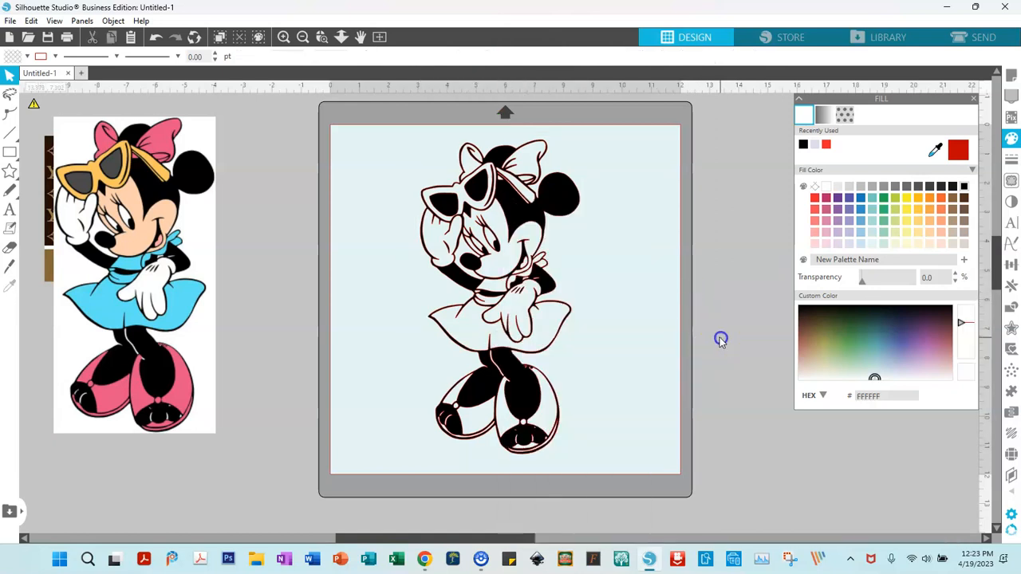
Release the compound path of the black traced Minnie Mouse figure into separate shapes.
{"action": "left_click", "coordinate": [495, 208]}
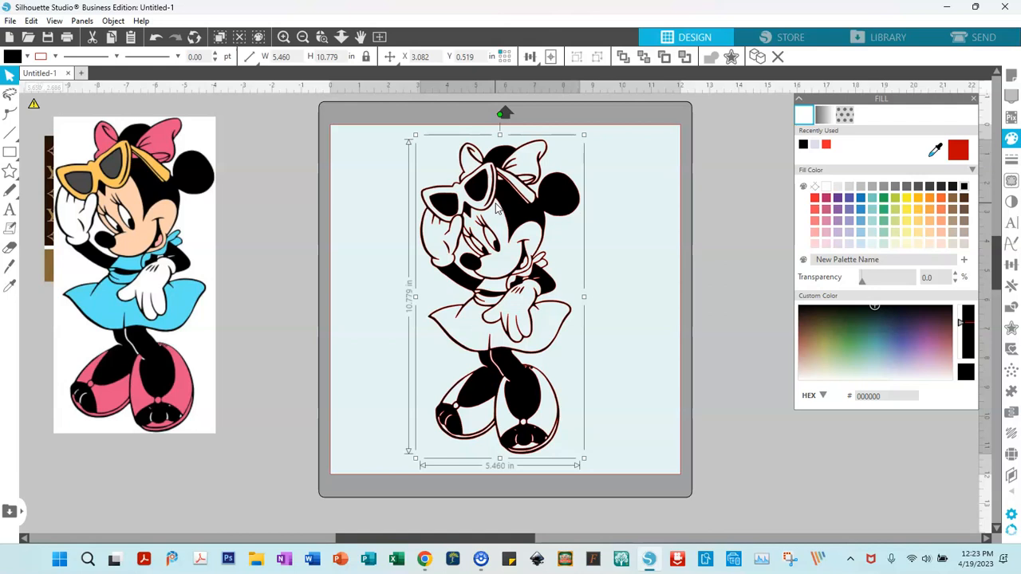
{"action": "left_click", "coordinate": [489, 209]}
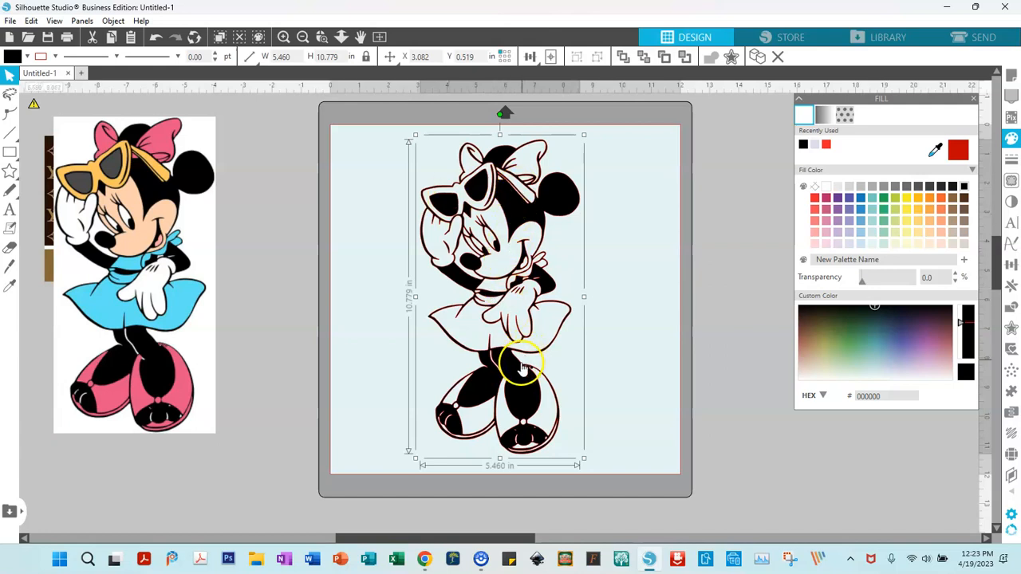
{"action": "right_click", "coordinate": [539, 318]}
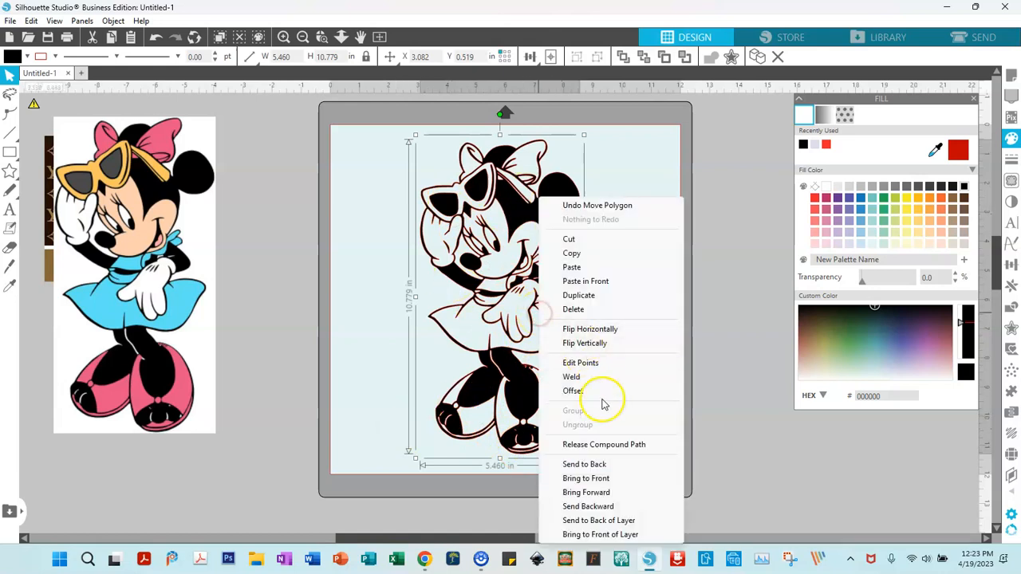
{"action": "left_click", "coordinate": [607, 451]}
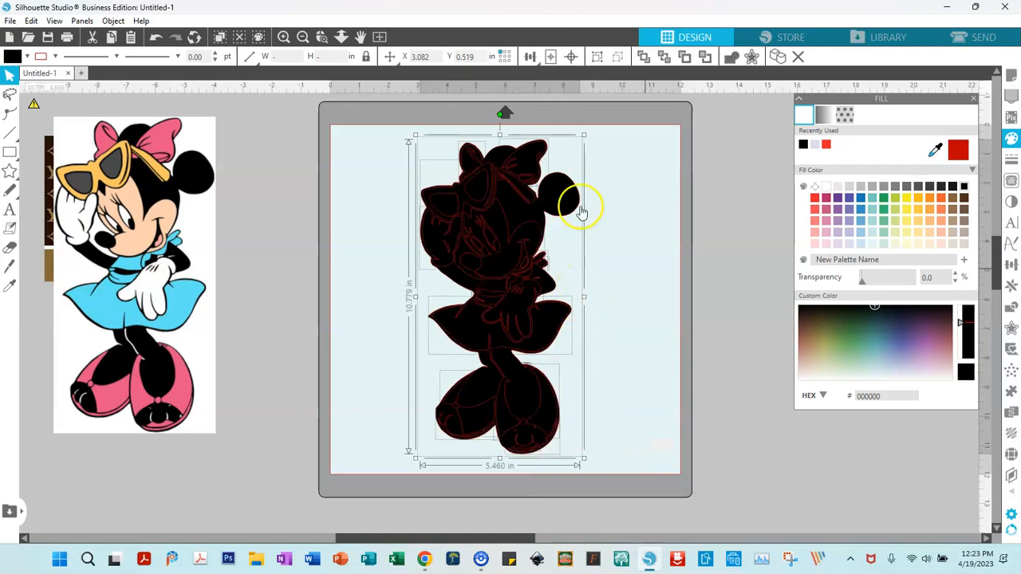
Fill the figure's full outer silhouette shape with pale lavender (E0D7EA) to set it apart from the black pieces.
{"action": "left_click", "coordinate": [655, 276]}
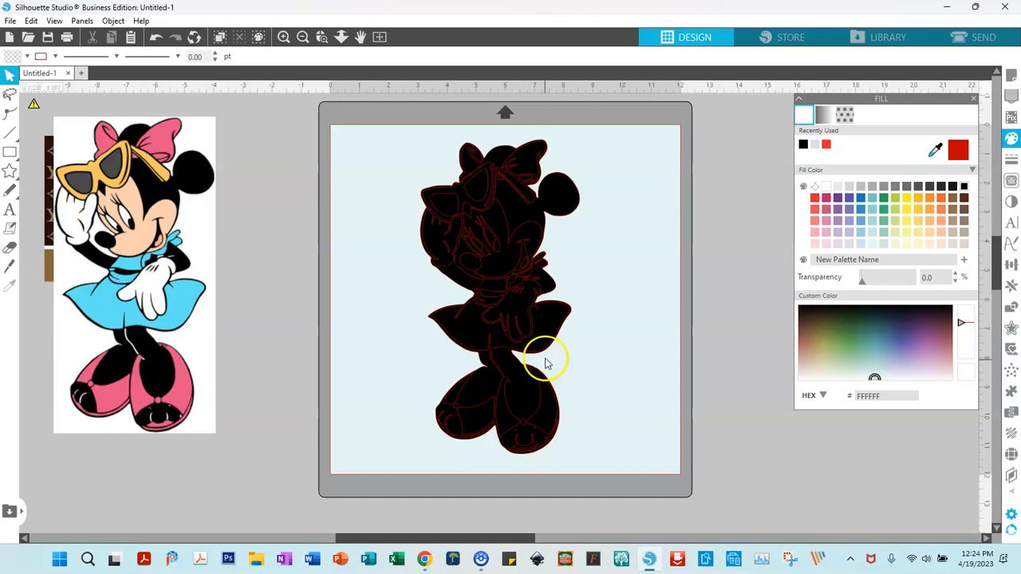
{"action": "left_click", "coordinate": [572, 313]}
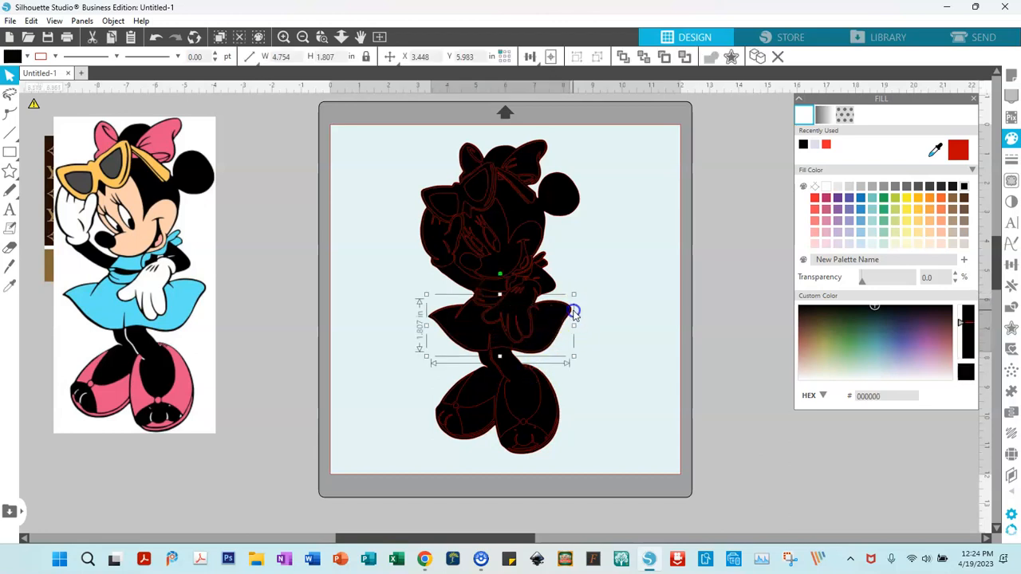
{"action": "left_click", "coordinate": [579, 205]}
{"action": "left_click", "coordinate": [579, 205]}
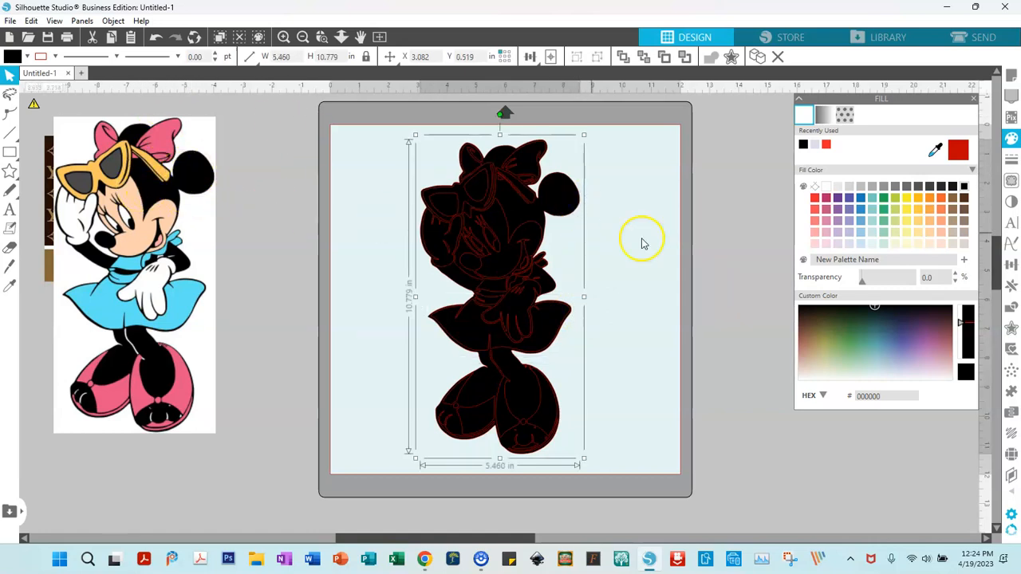
{"action": "left_click", "coordinate": [873, 244]}
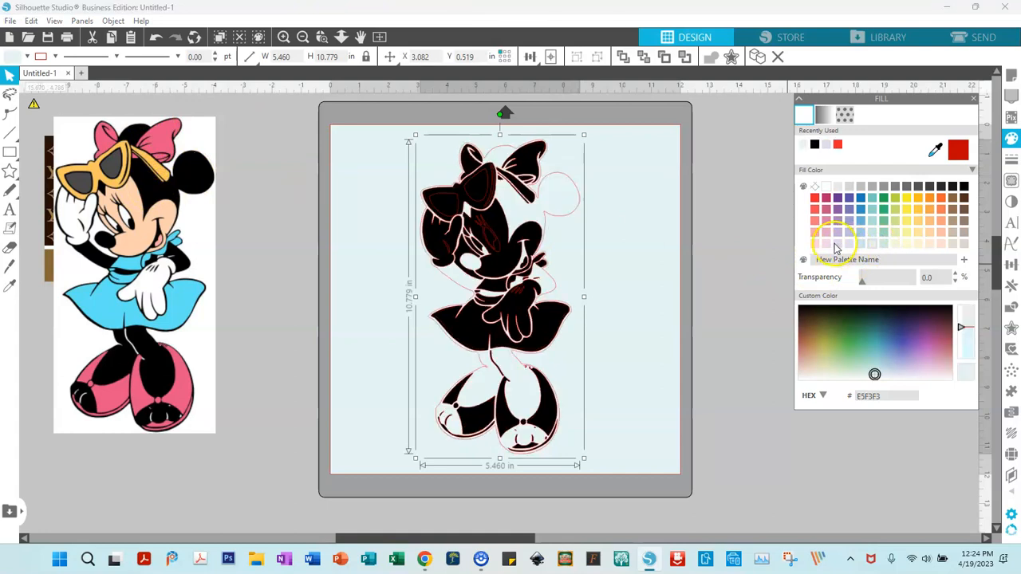
{"action": "left_click", "coordinate": [837, 243]}
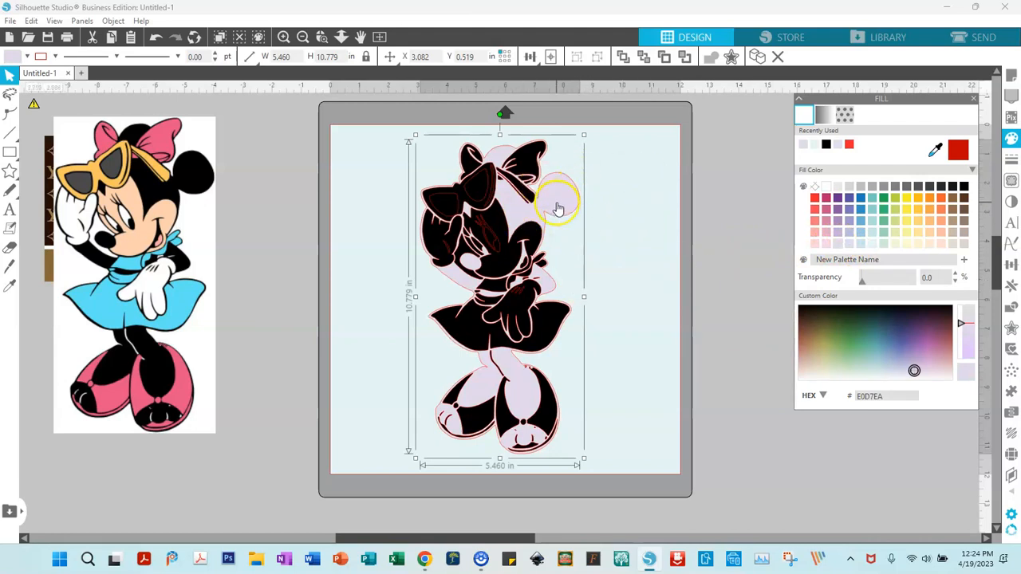
{"action": "left_click", "coordinate": [612, 288]}
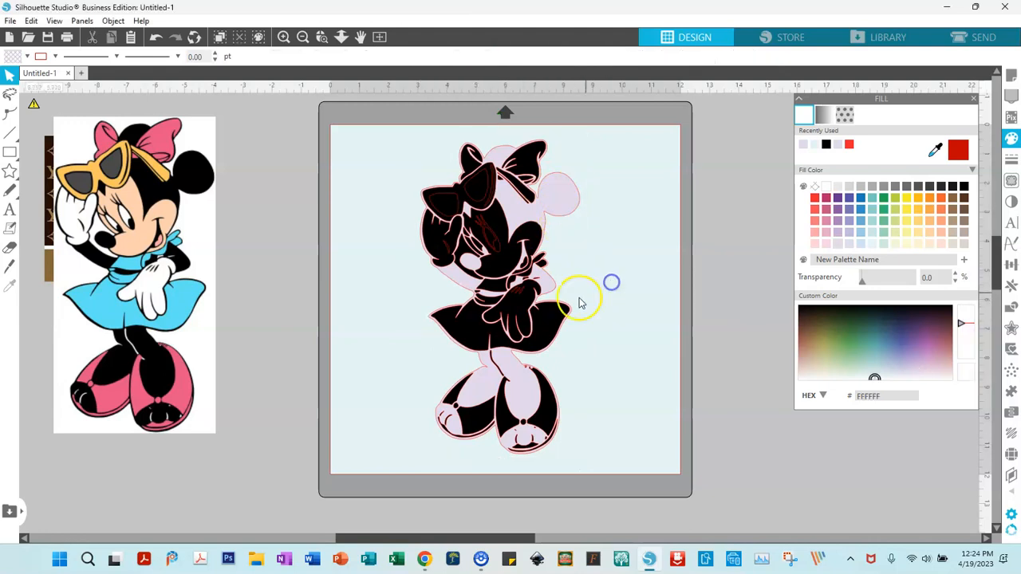
Fill both of Minnie's gloves with white.
{"action": "left_click", "coordinate": [533, 339]}
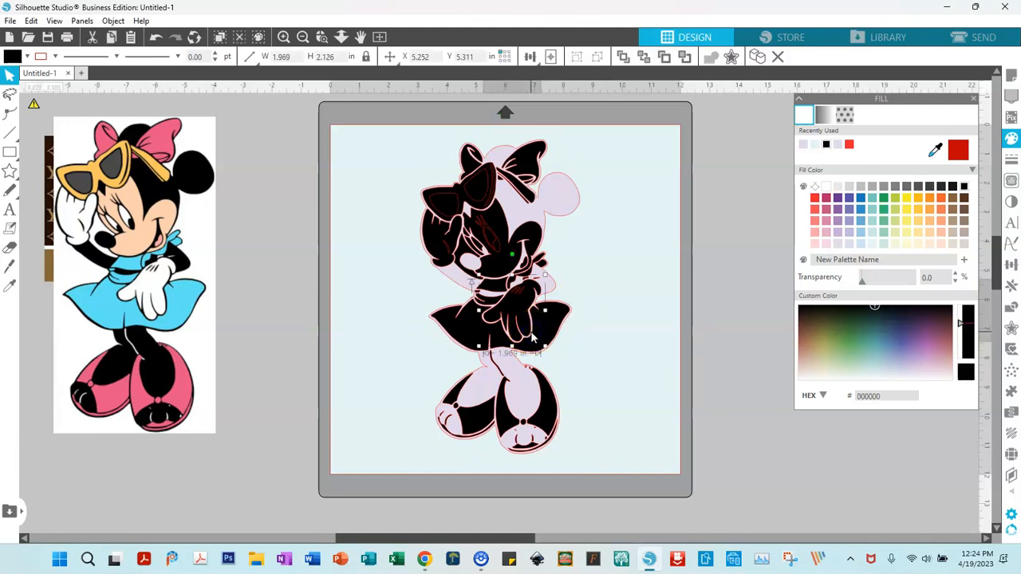
{"action": "left_click", "coordinate": [825, 188]}
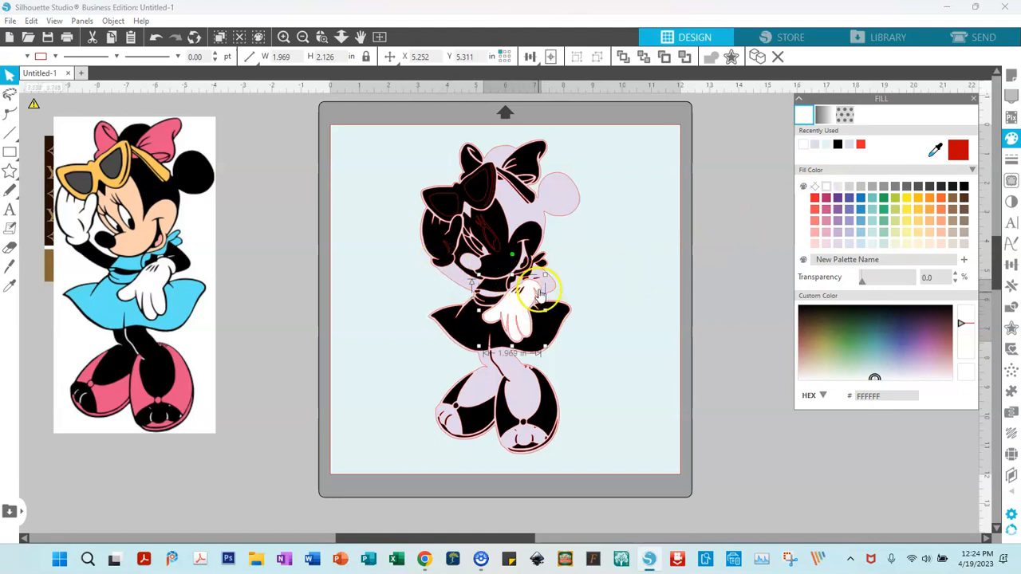
{"action": "left_click", "coordinate": [437, 273]}
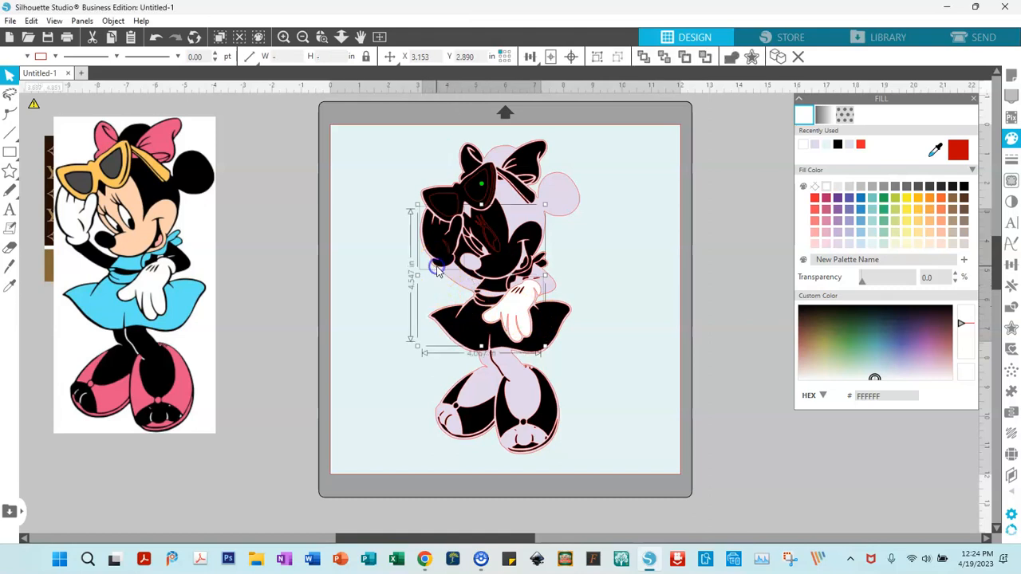
{"action": "left_click", "coordinate": [438, 272]}
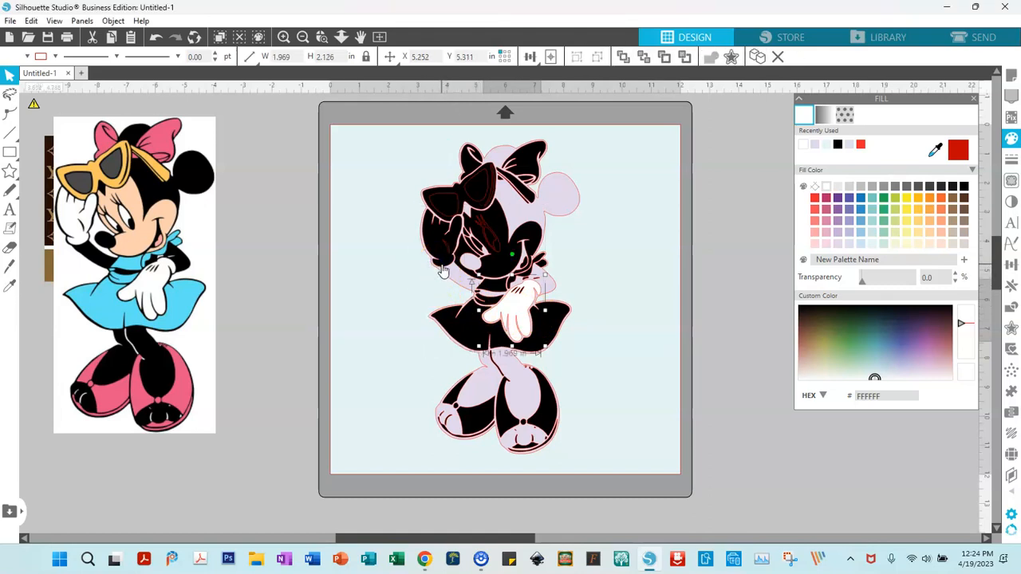
{"action": "left_click", "coordinate": [442, 272]}
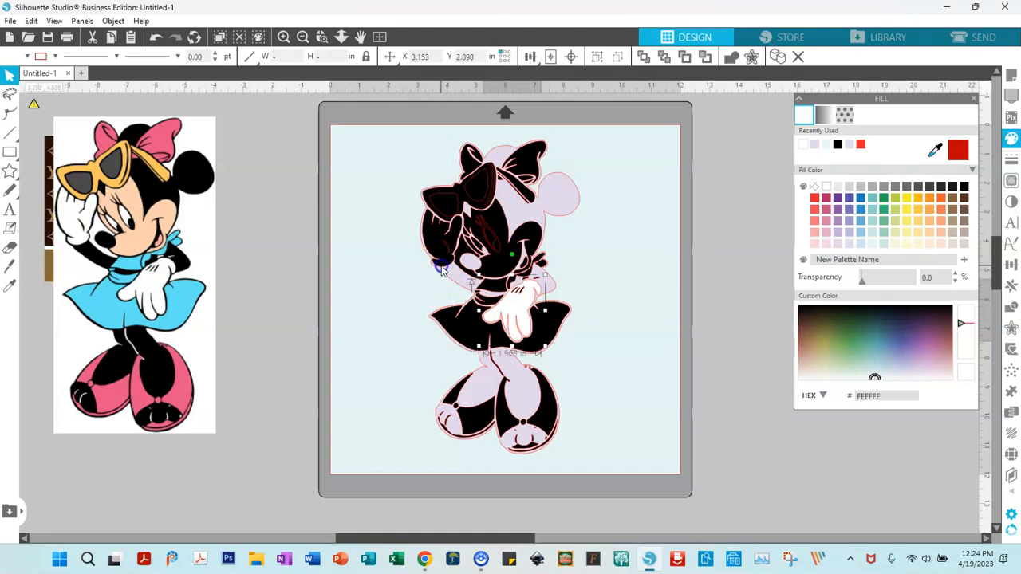
{"action": "left_click", "coordinate": [828, 186]}
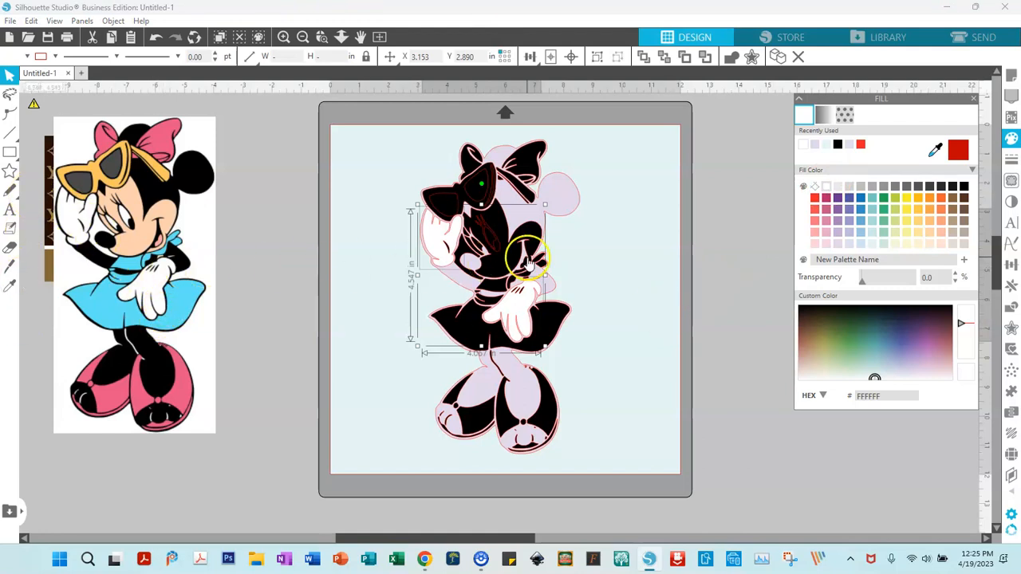
Fill the whites of both eyes with white.
{"action": "left_click", "coordinate": [479, 249]}
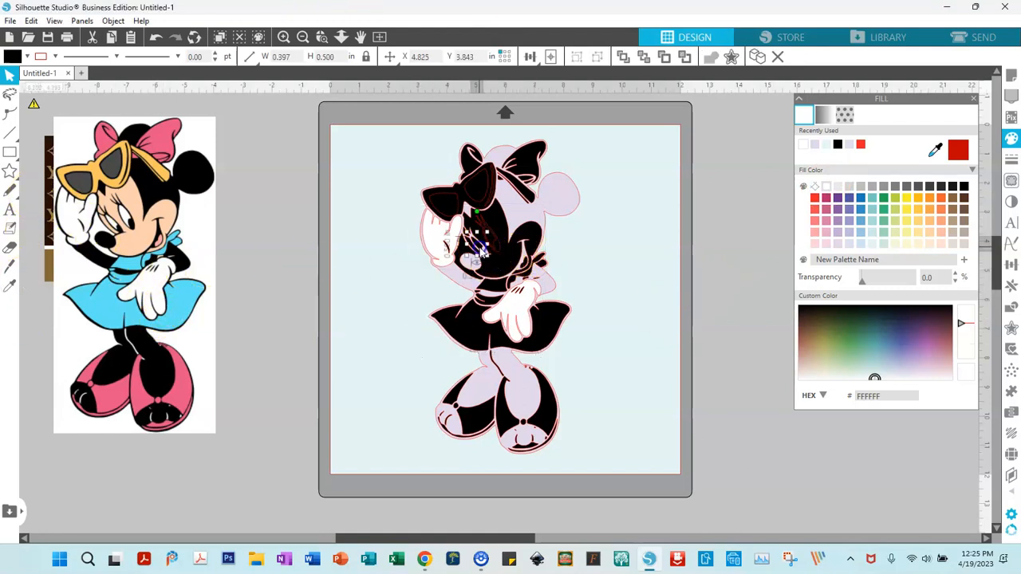
{"action": "left_click", "coordinate": [826, 188]}
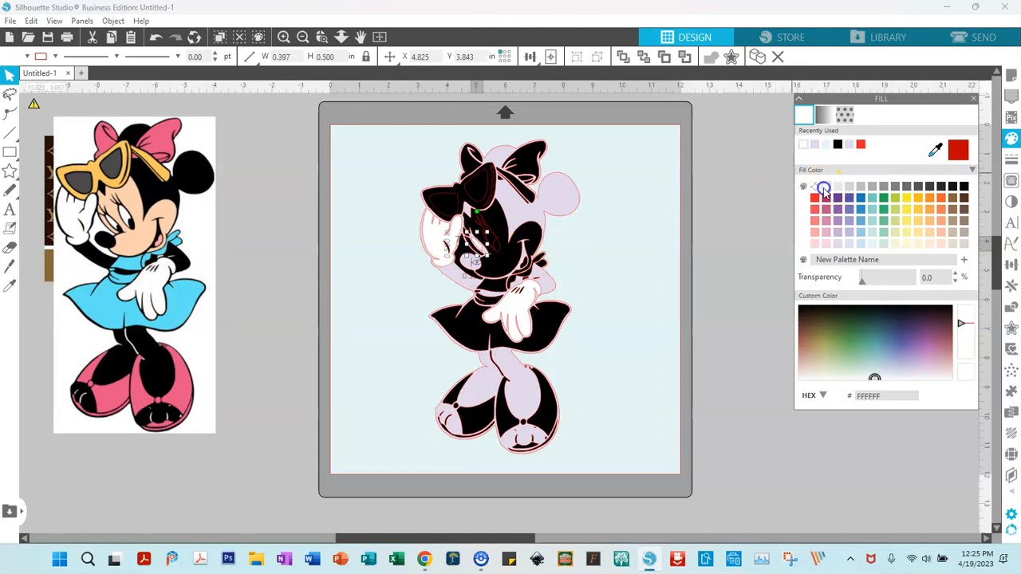
{"action": "left_click", "coordinate": [495, 239]}
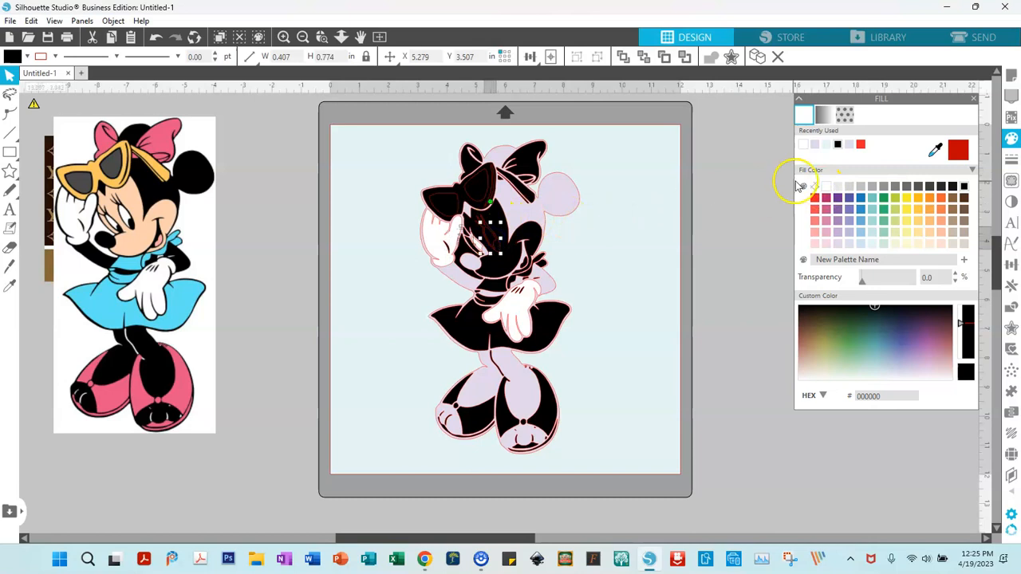
{"action": "left_click", "coordinate": [828, 189]}
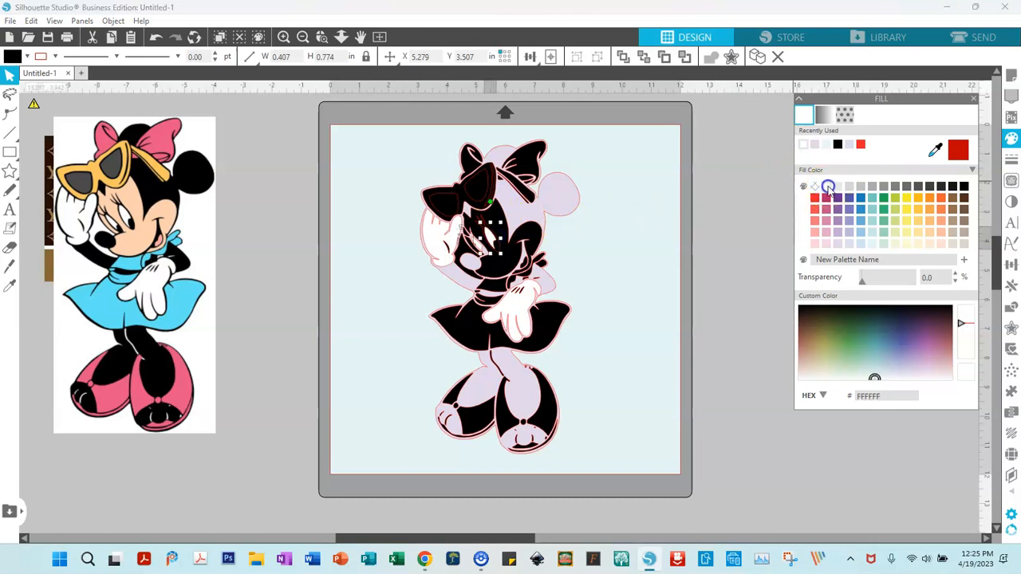
Fill the face shape with the peach skin tone sampled from the face in the original picture.
{"action": "left_click", "coordinate": [539, 256]}
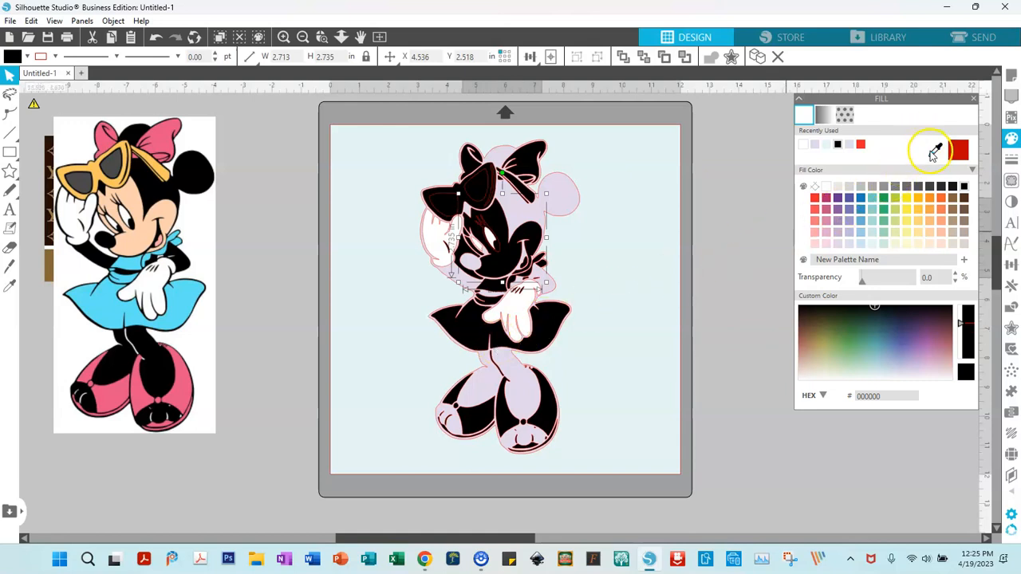
{"action": "left_click", "coordinate": [933, 154]}
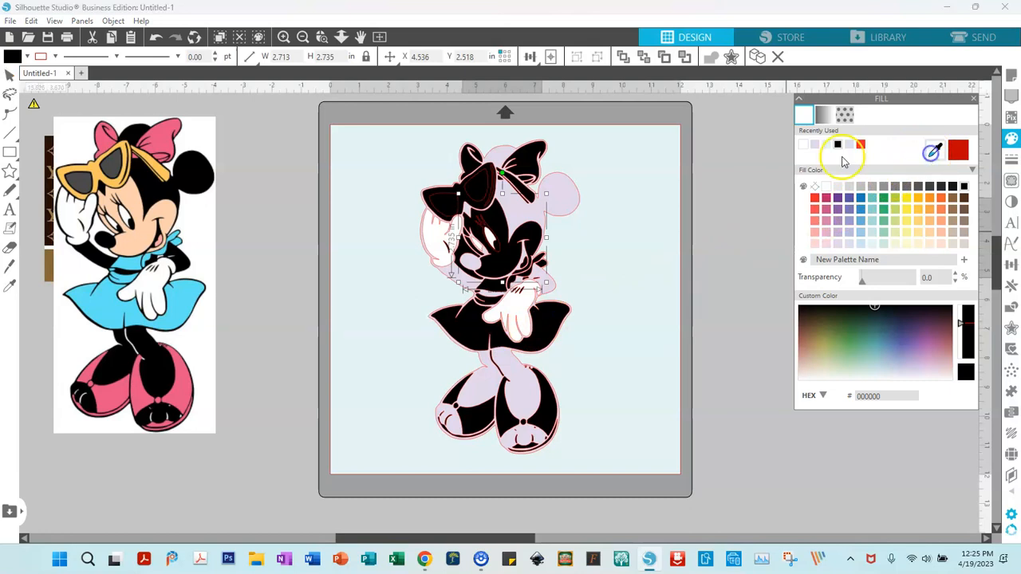
{"action": "left_click", "coordinate": [167, 209]}
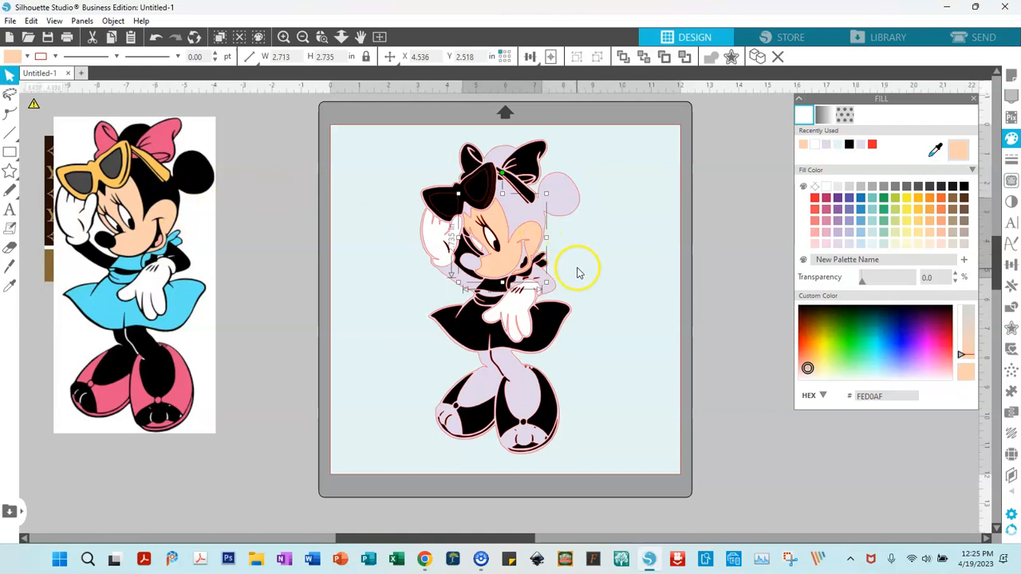
Fill the skirt with the light blue sampled from the dress in the original picture.
{"action": "left_click", "coordinate": [560, 323]}
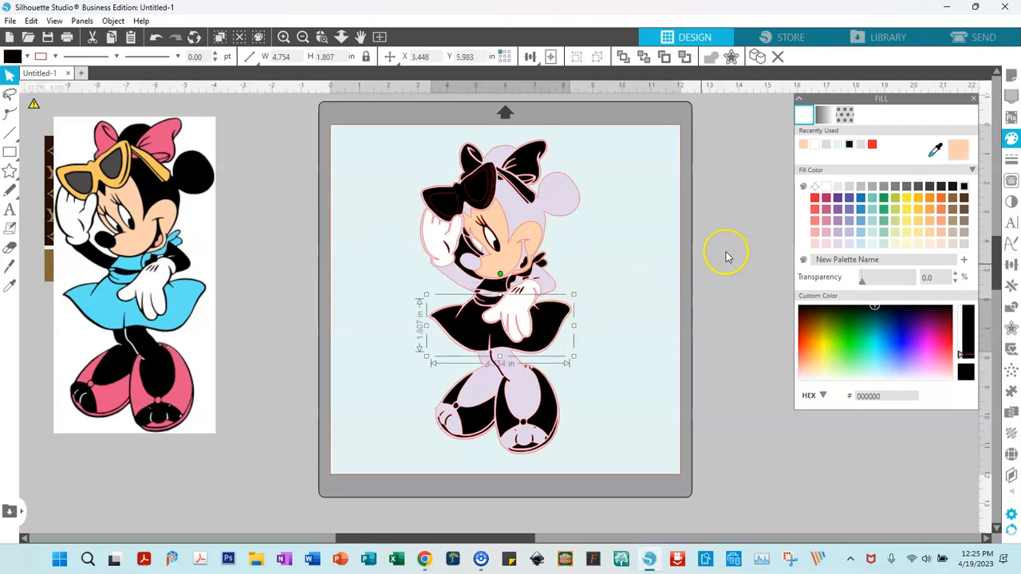
{"action": "left_click", "coordinate": [935, 149]}
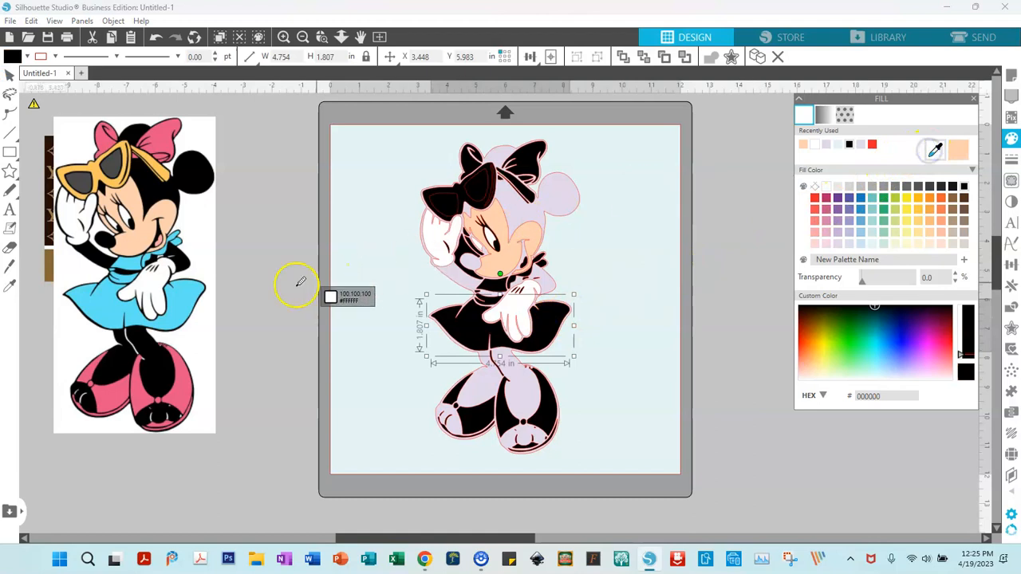
{"action": "left_click", "coordinate": [190, 290]}
{"action": "left_click", "coordinate": [190, 290]}
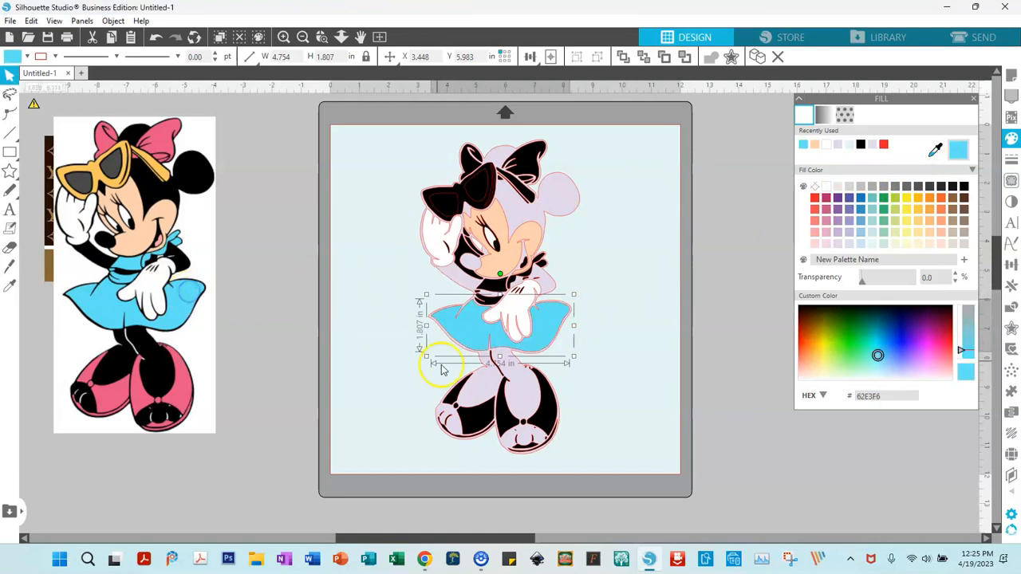
Fill the side panels of both shoes together with the pink sampled from the shoes in the original picture.
{"action": "left_click", "coordinate": [486, 428]}
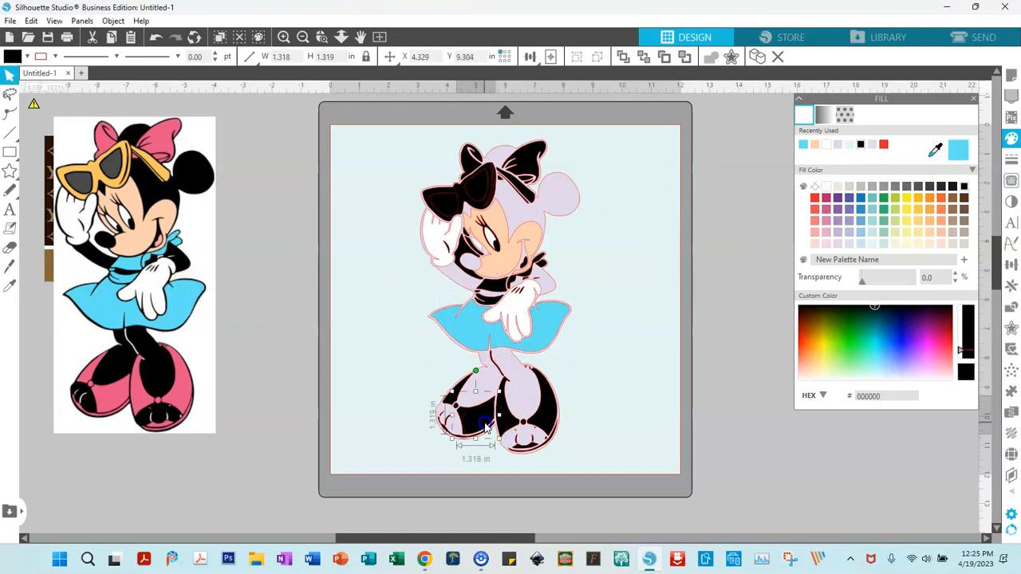
{"action": "left_click", "coordinate": [492, 397]}
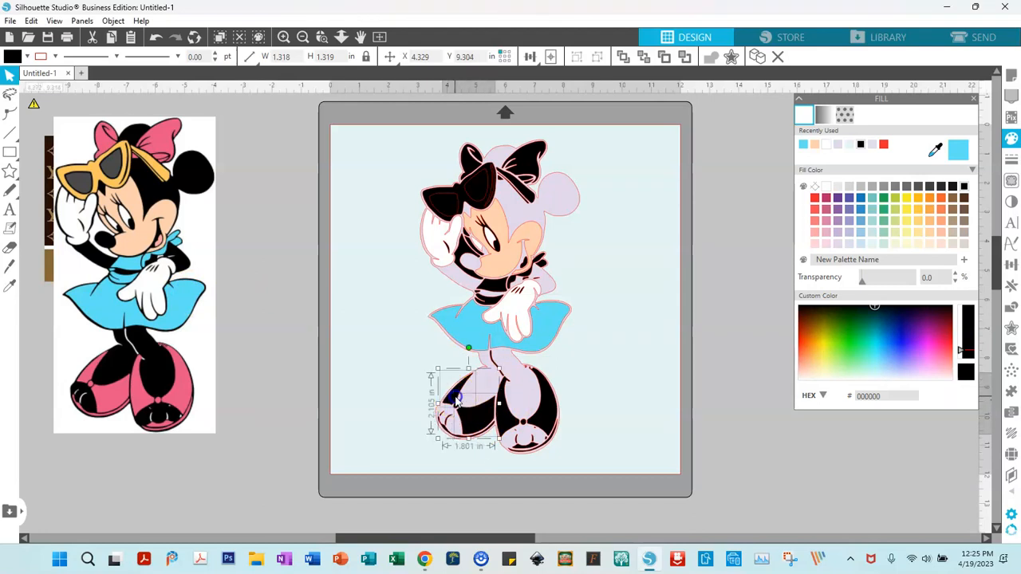
{"action": "left_click", "coordinate": [507, 417], "text": "shift"}
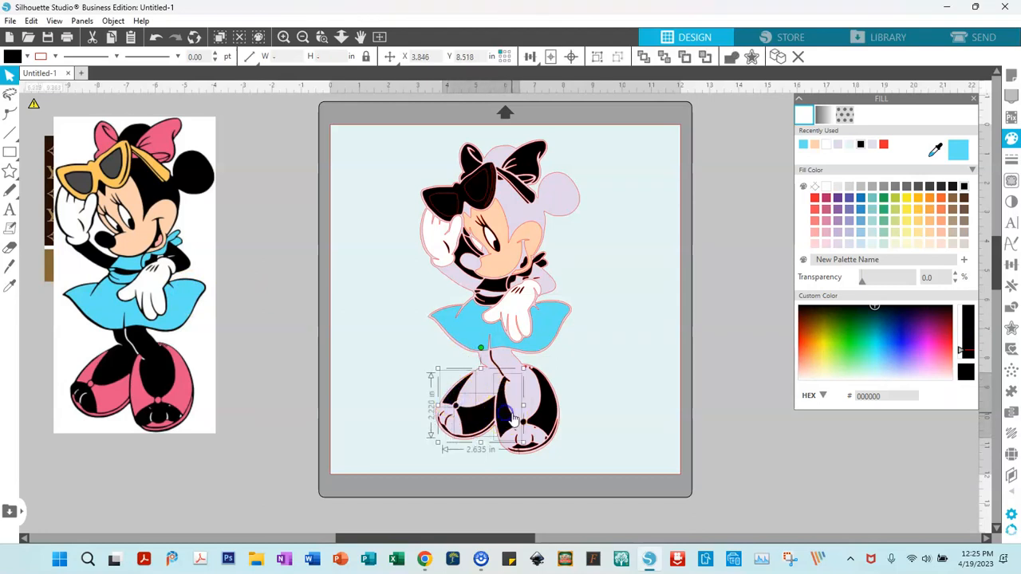
{"action": "left_click", "coordinate": [550, 424], "text": "shift"}
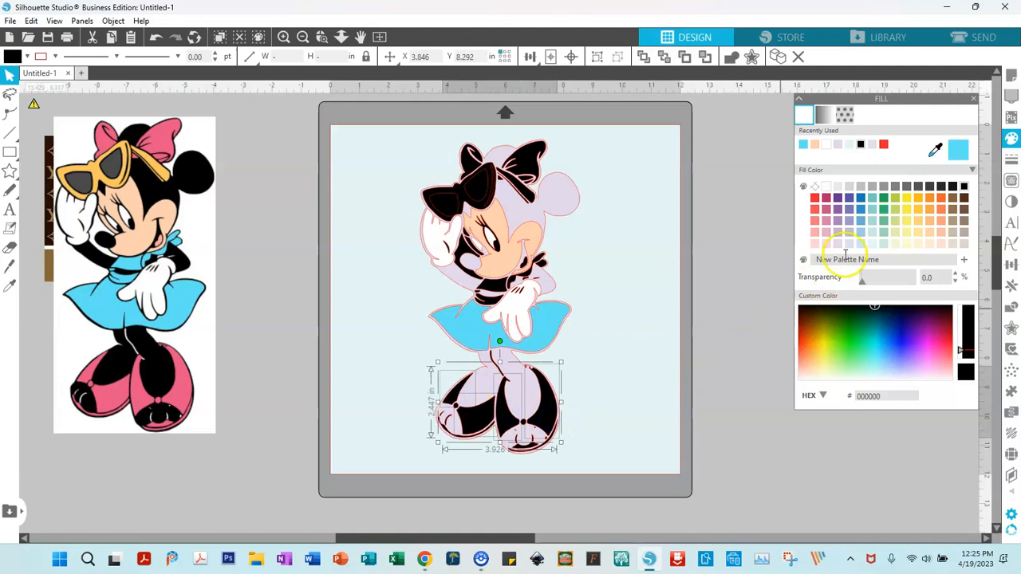
{"action": "left_click", "coordinate": [937, 150]}
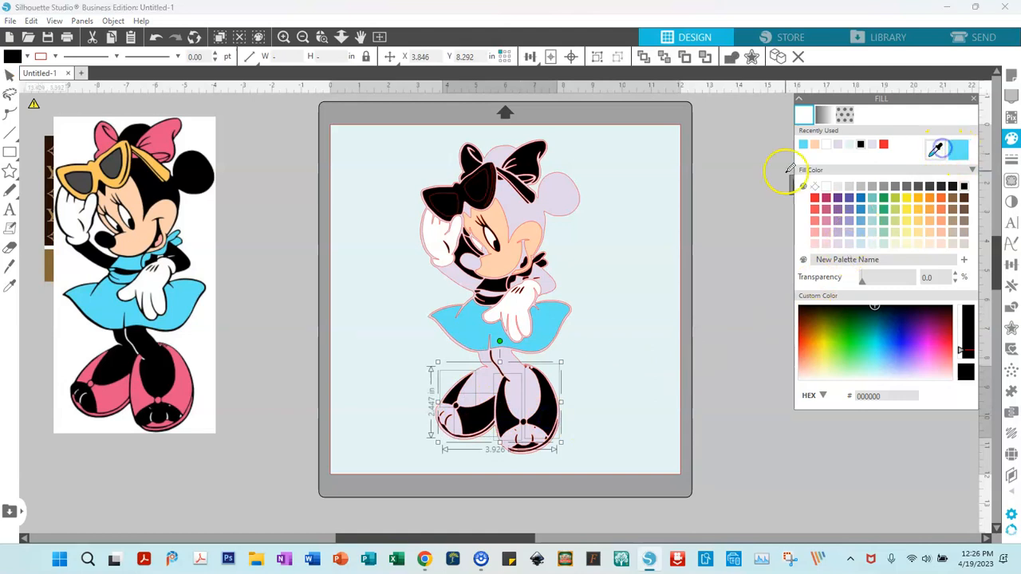
{"action": "left_click", "coordinate": [182, 387]}
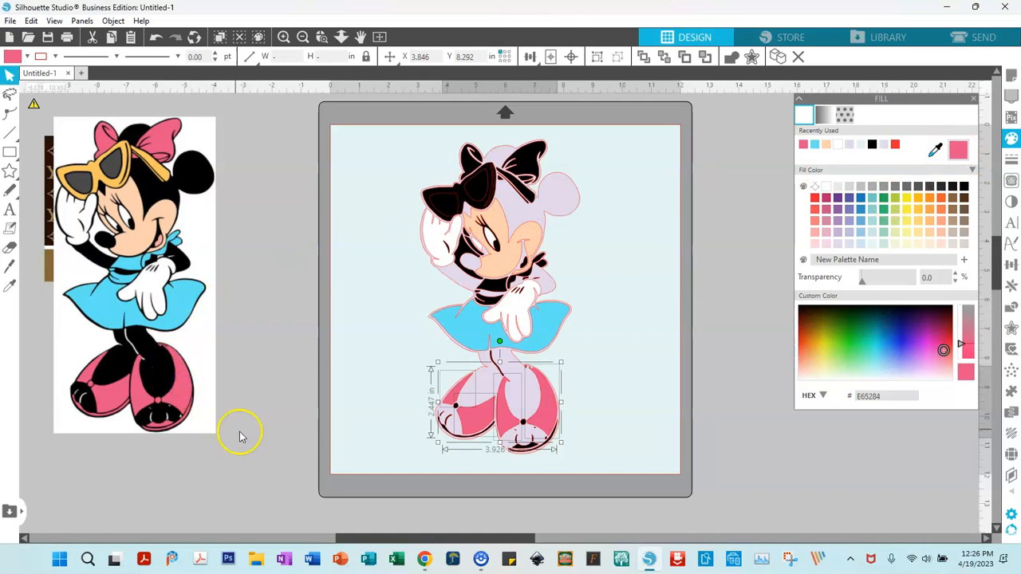
Fill the remaining black edge pieces along the toes and soles of both shoes with the same sampled pink (E65284).
{"action": "left_click", "coordinate": [532, 452]}
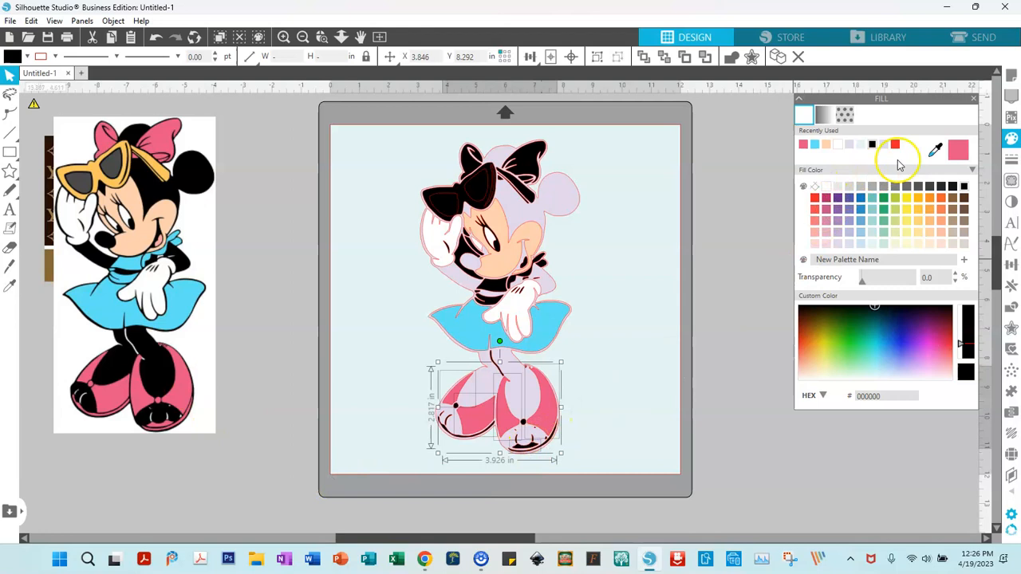
{"action": "left_click", "coordinate": [955, 149]}
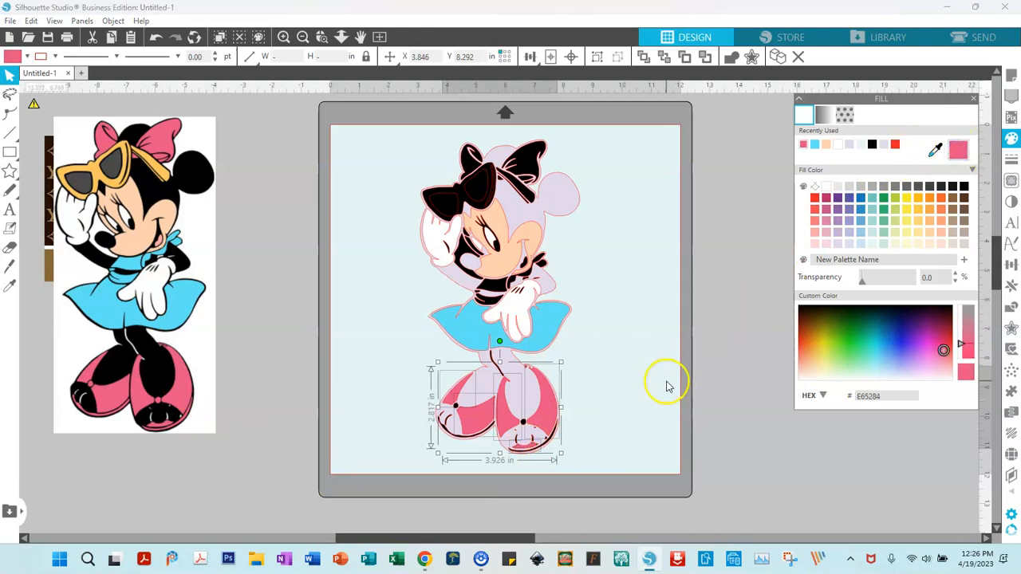
{"action": "left_click", "coordinate": [547, 451]}
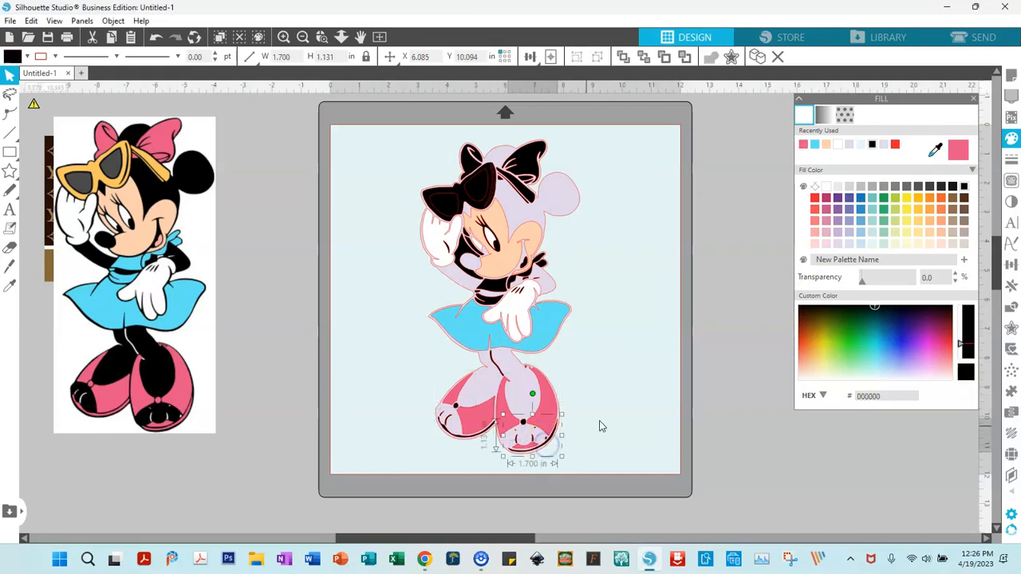
{"action": "left_click", "coordinate": [957, 149]}
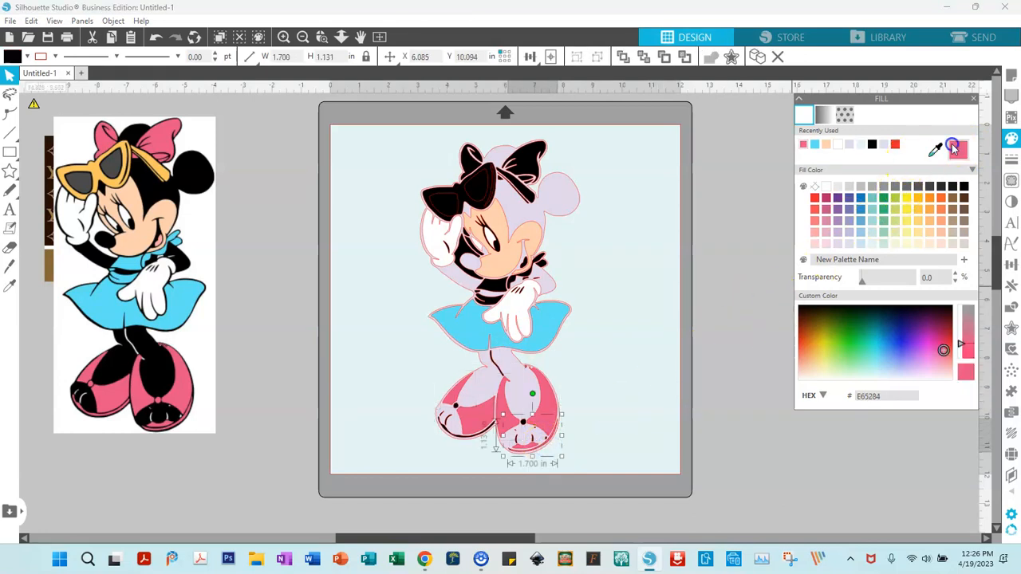
{"action": "left_click", "coordinate": [463, 445]}
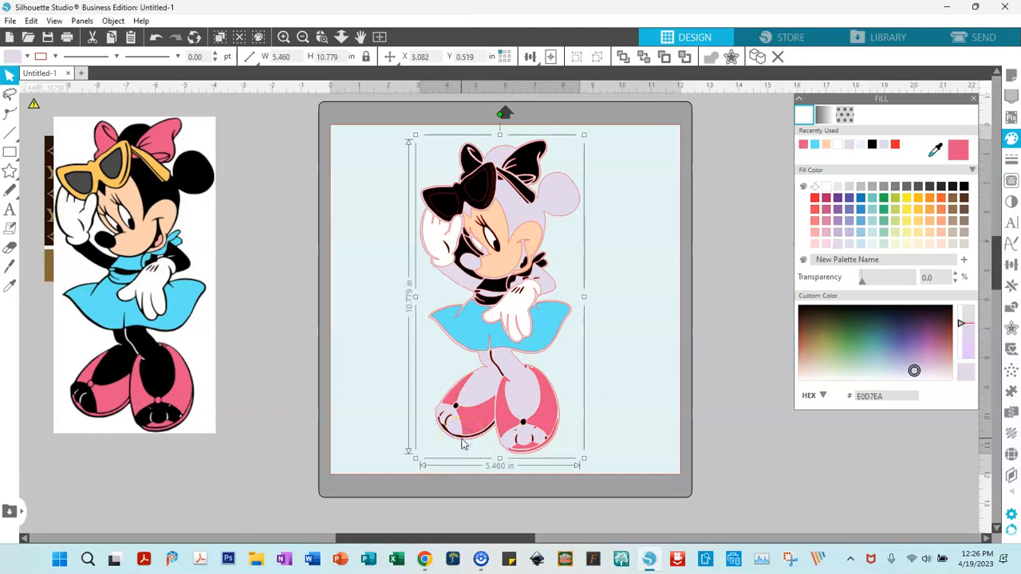
{"action": "left_click", "coordinate": [458, 431]}
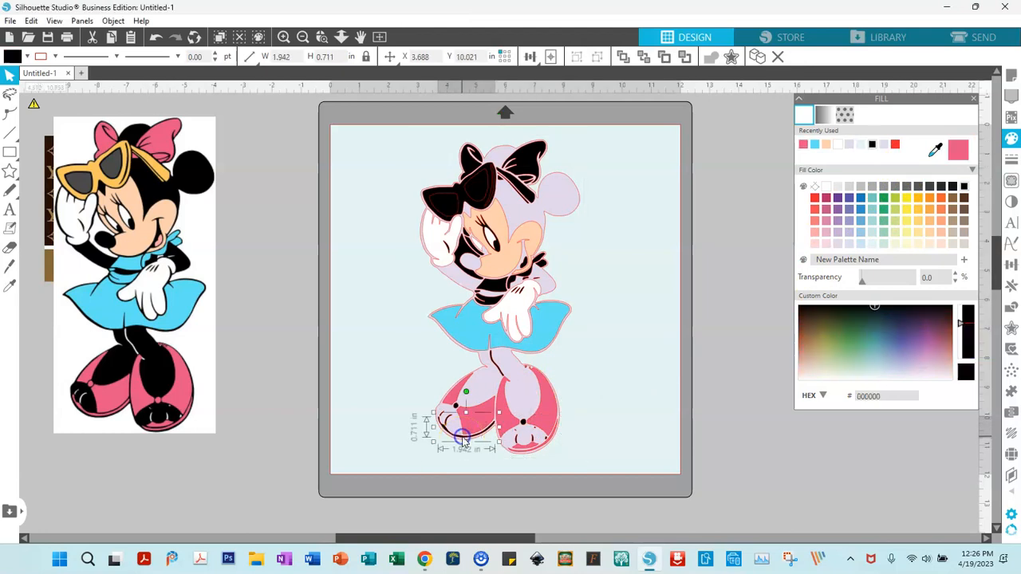
{"action": "left_click", "coordinate": [960, 149]}
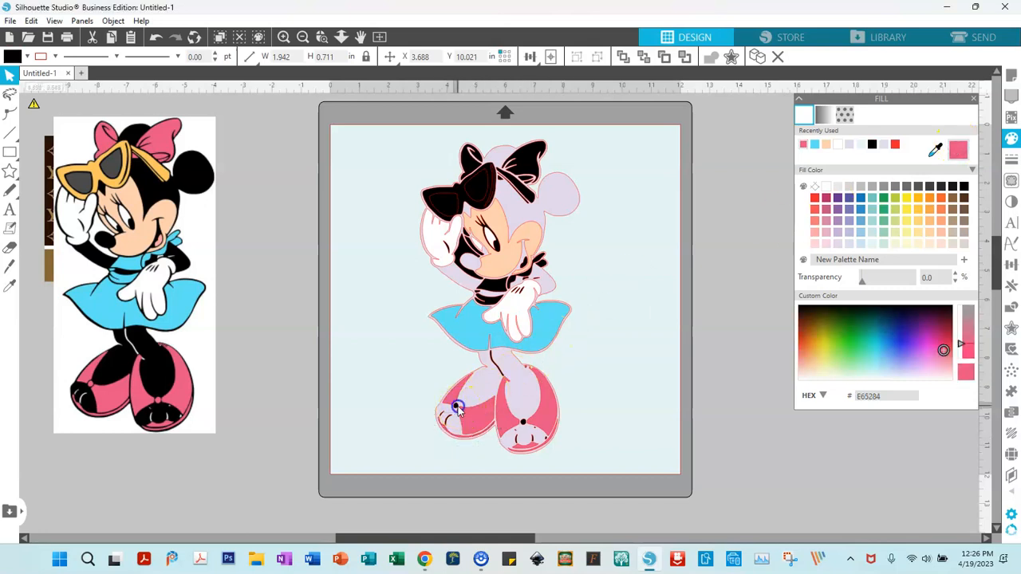
Fill the small round black buttons on both shoes with the sampled pink (E65284).
{"action": "left_click", "coordinate": [456, 408]}
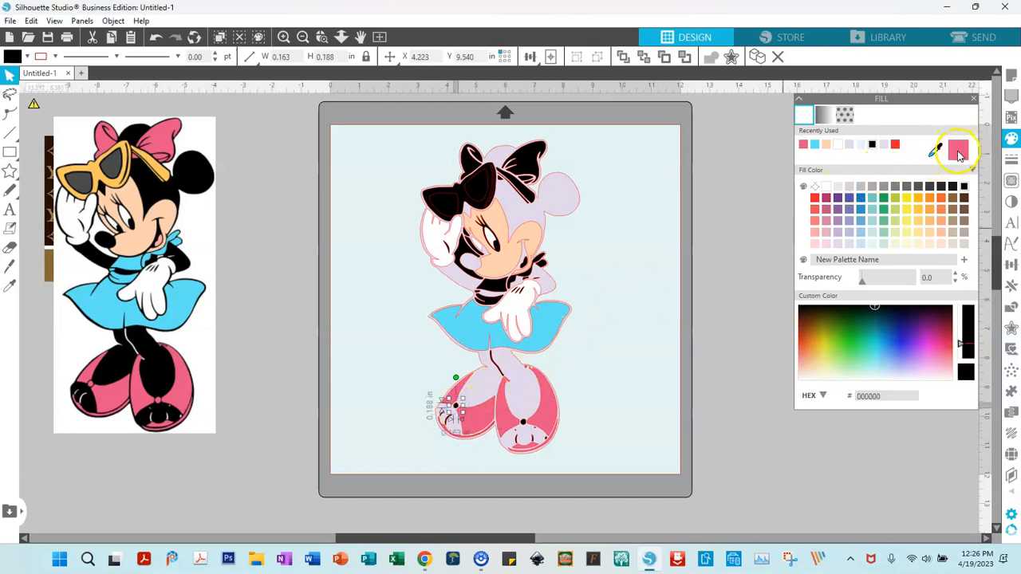
{"action": "left_click", "coordinate": [959, 152]}
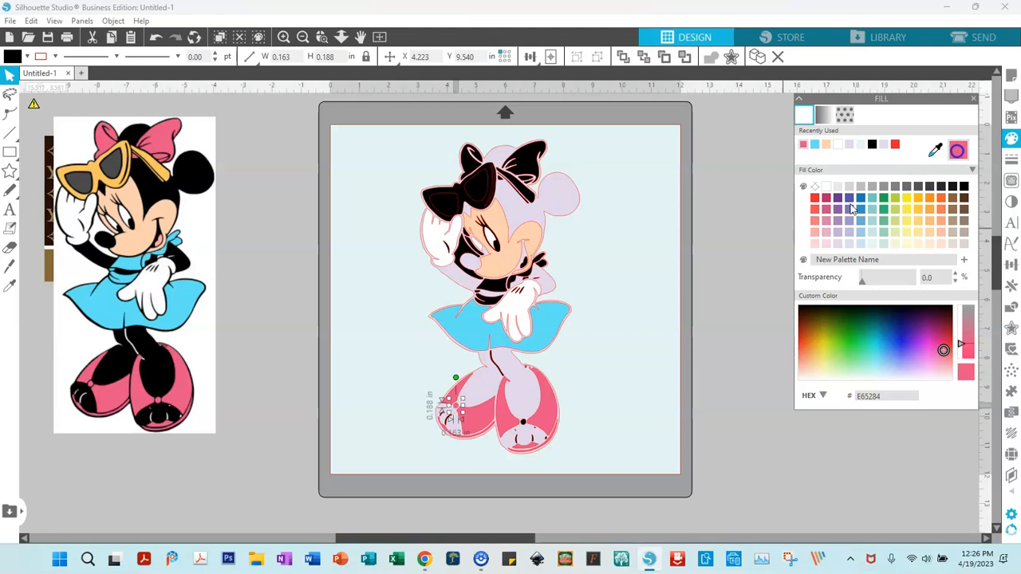
{"action": "left_click", "coordinate": [524, 427]}
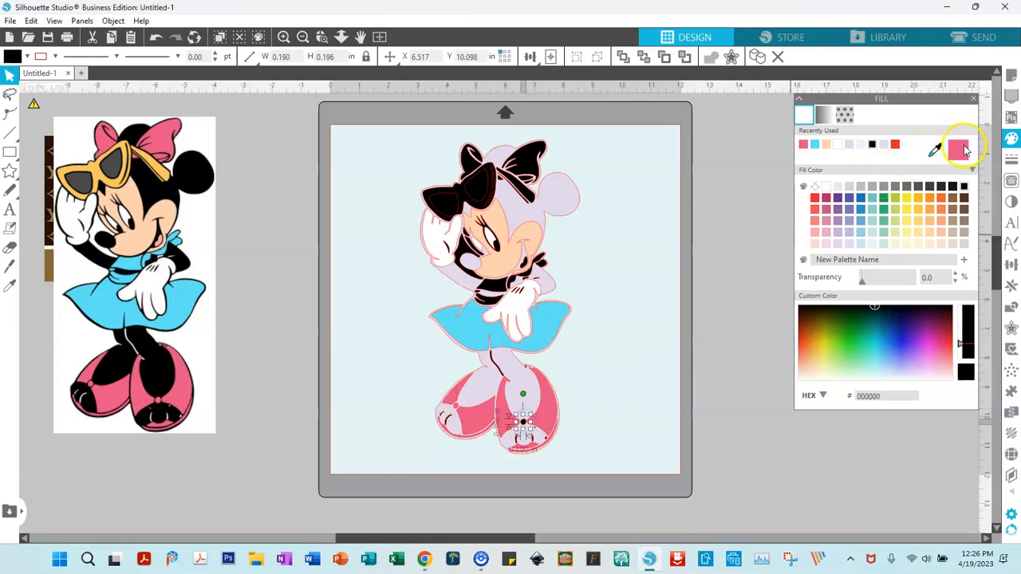
{"action": "left_click", "coordinate": [961, 151]}
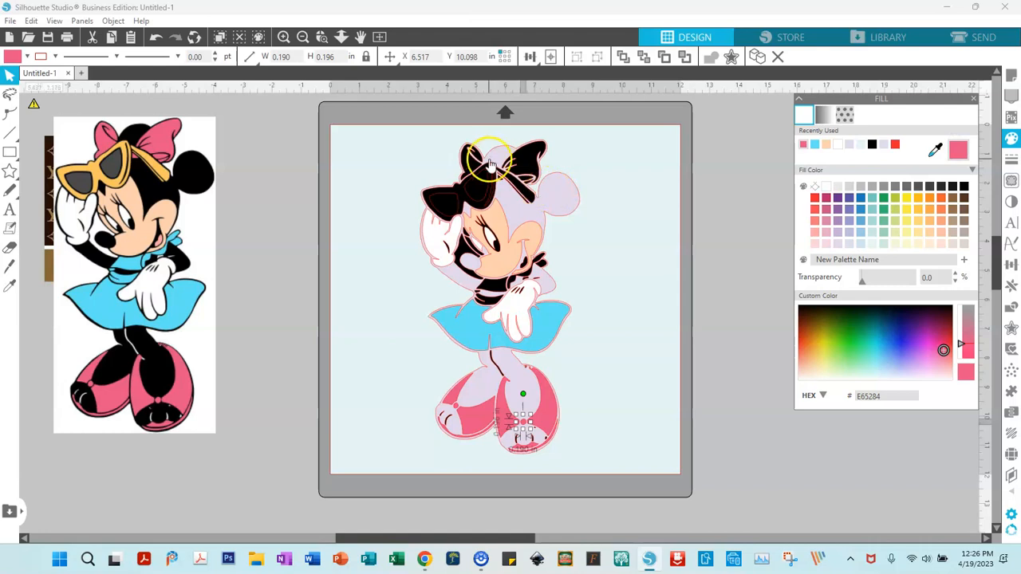
Fill the black bodice piece and the neck scarf piece above it together with the skirt's light blue.
{"action": "left_click", "coordinate": [491, 303]}
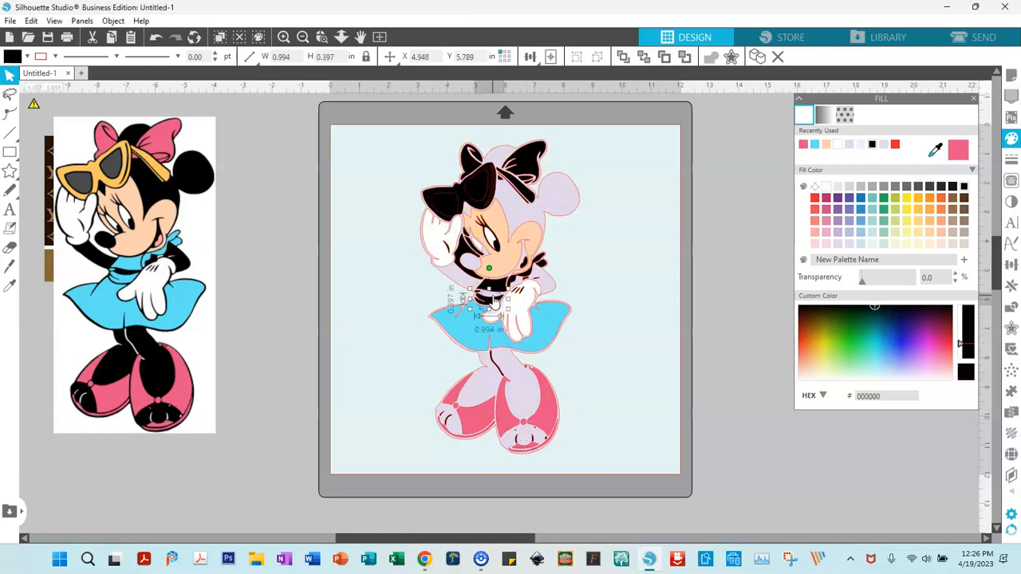
{"action": "left_click", "coordinate": [499, 289], "text": "shift"}
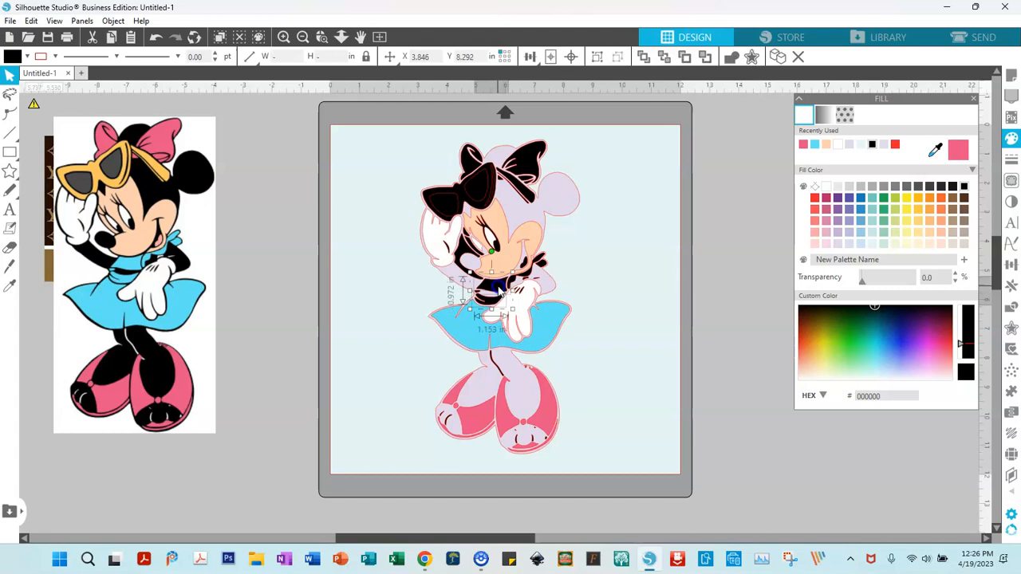
{"action": "left_click", "coordinate": [541, 271], "text": "shift"}
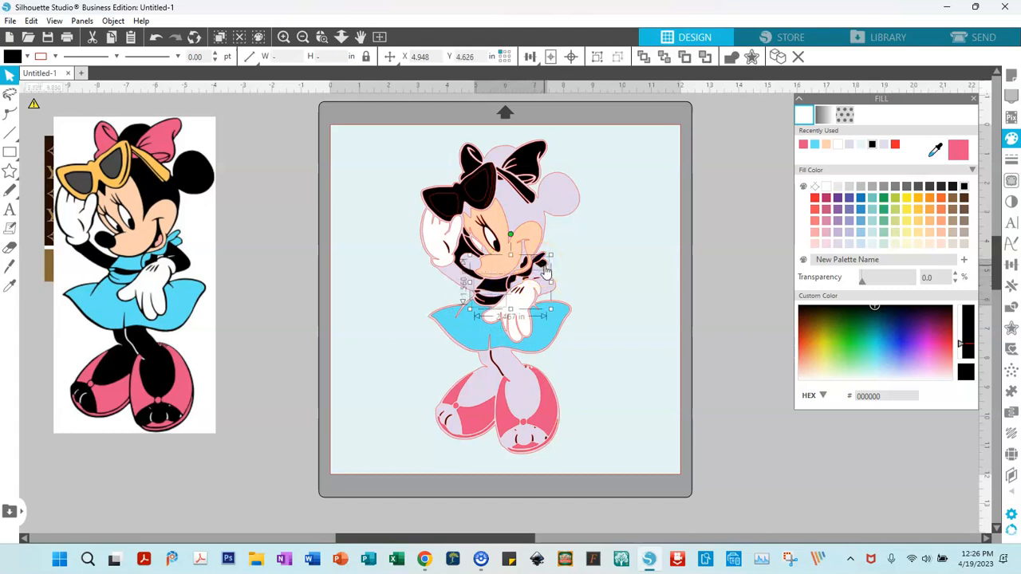
{"action": "left_click", "coordinate": [546, 271], "text": "shift"}
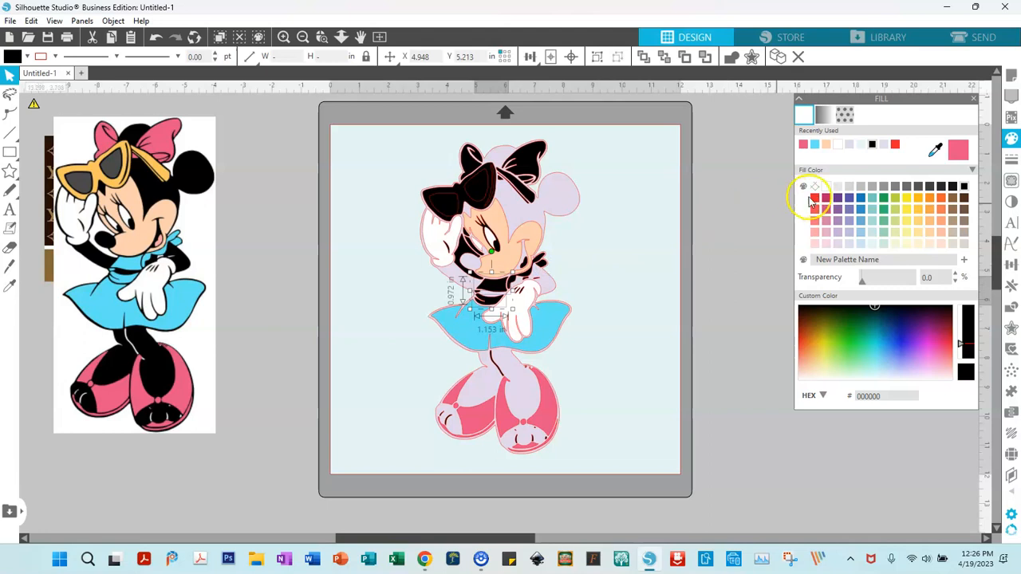
{"action": "left_click", "coordinate": [815, 147]}
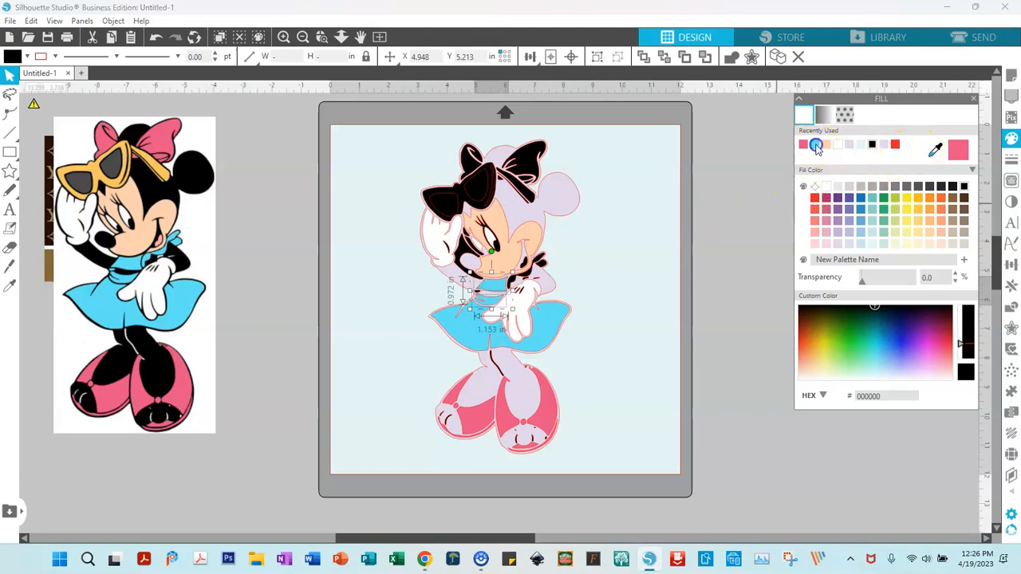
Fill the remaining black scarf pieces at the shoulder and the tiny black piece at the bodice's edge with the same light blue.
{"action": "left_click", "coordinate": [520, 283]}
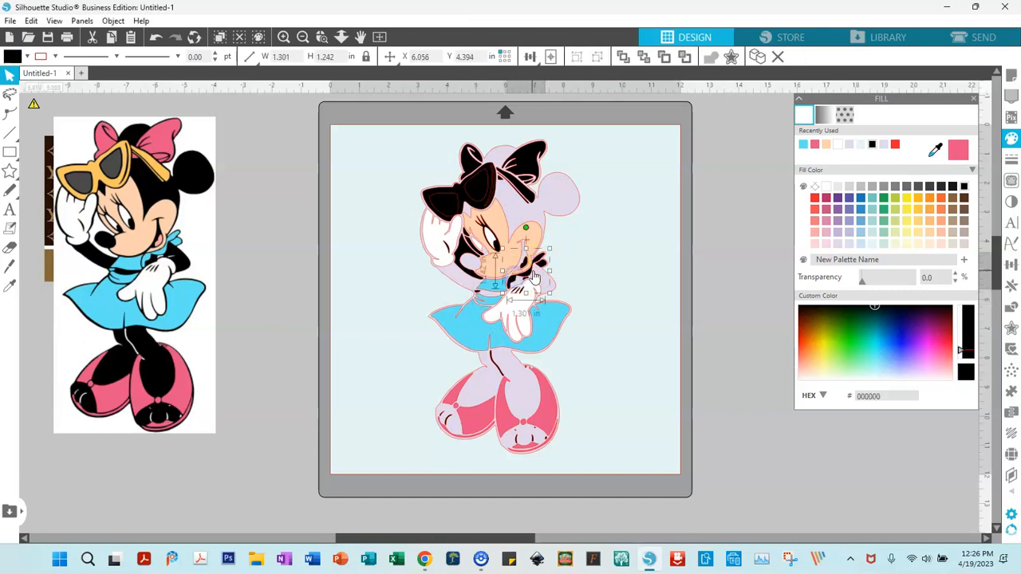
{"action": "left_click", "coordinate": [805, 144]}
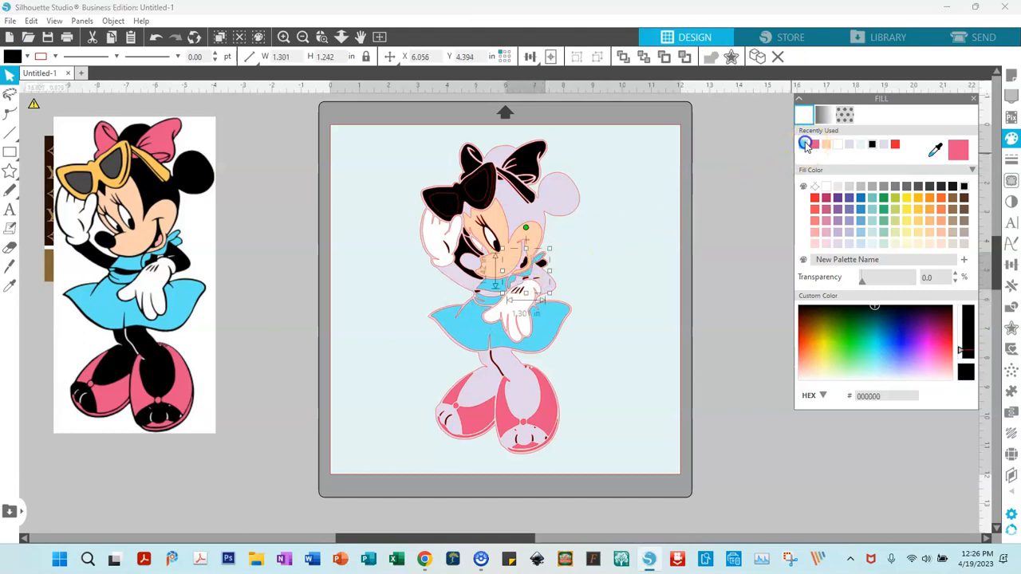
{"action": "left_click", "coordinate": [542, 270]}
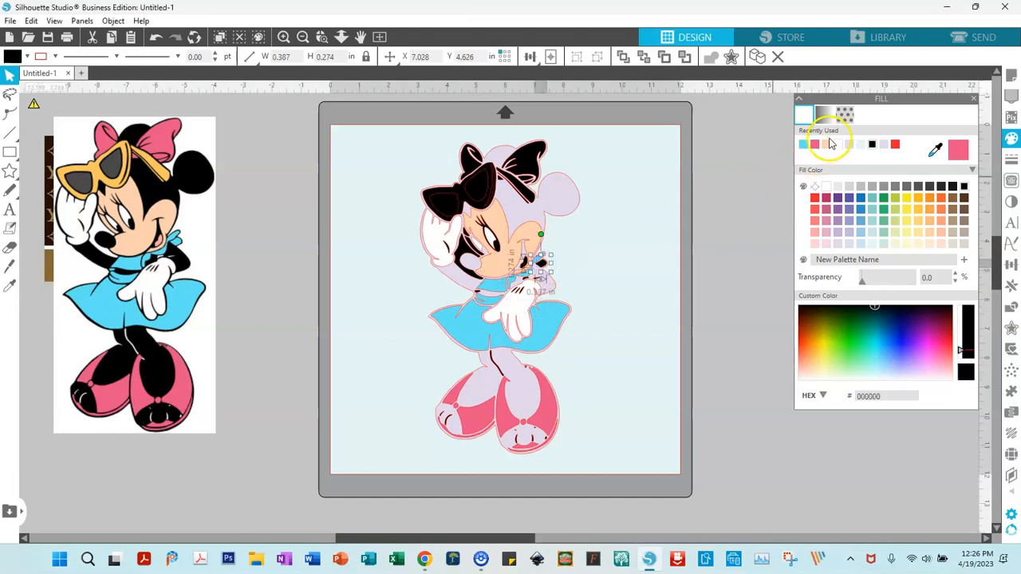
{"action": "left_click", "coordinate": [804, 145]}
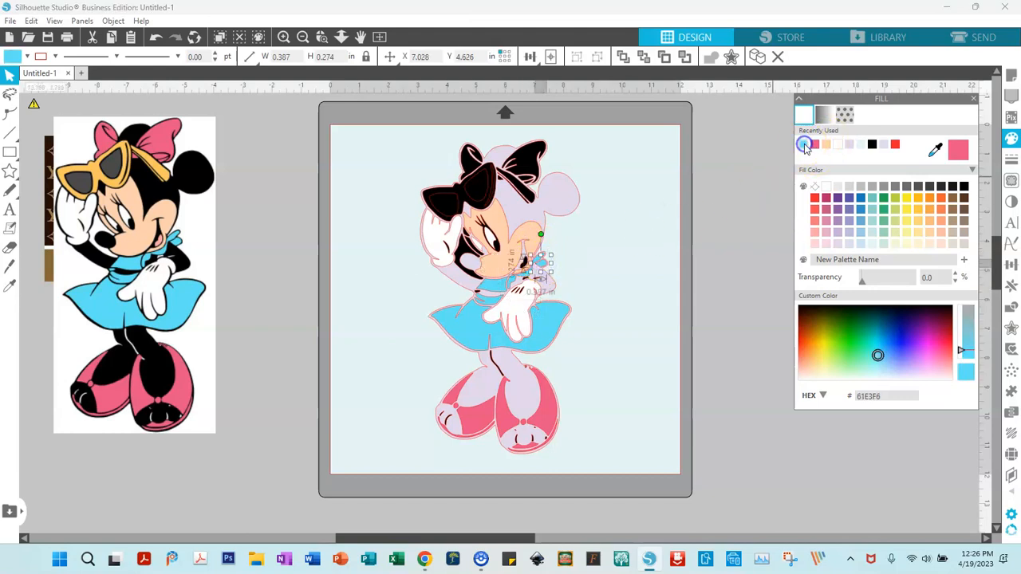
{"action": "left_click", "coordinate": [631, 262]}
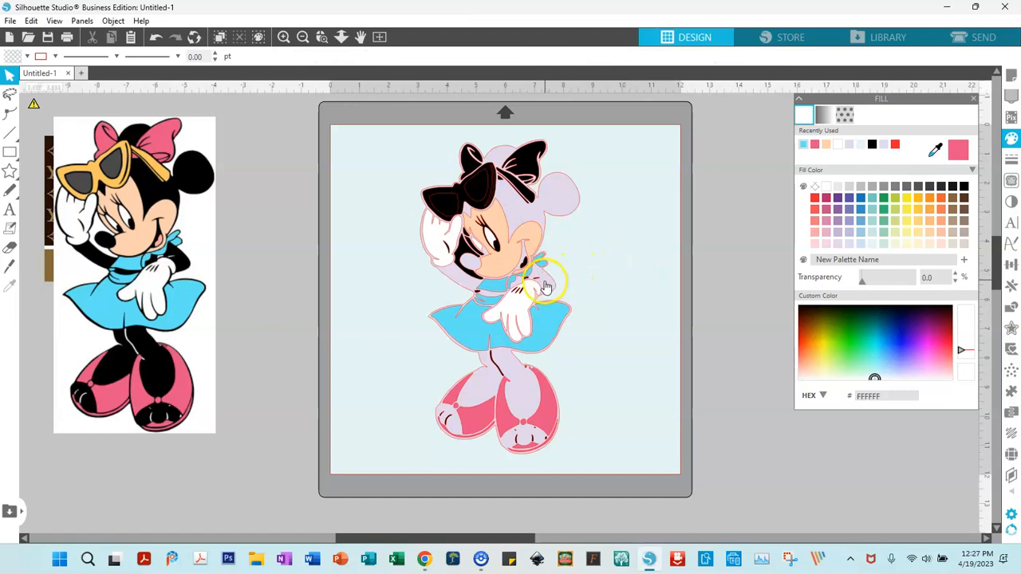
{"action": "left_click", "coordinate": [477, 297]}
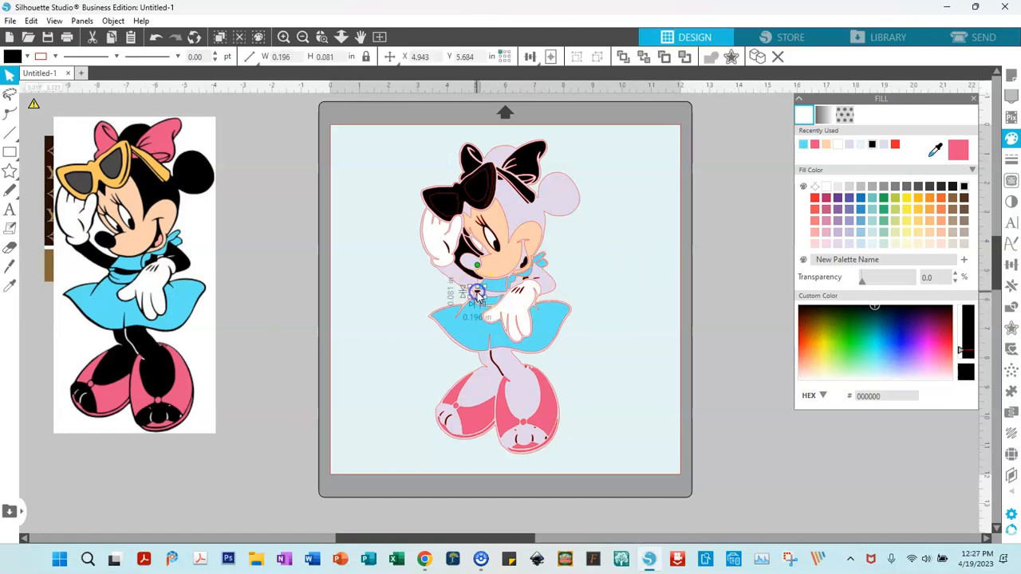
{"action": "left_click", "coordinate": [803, 145]}
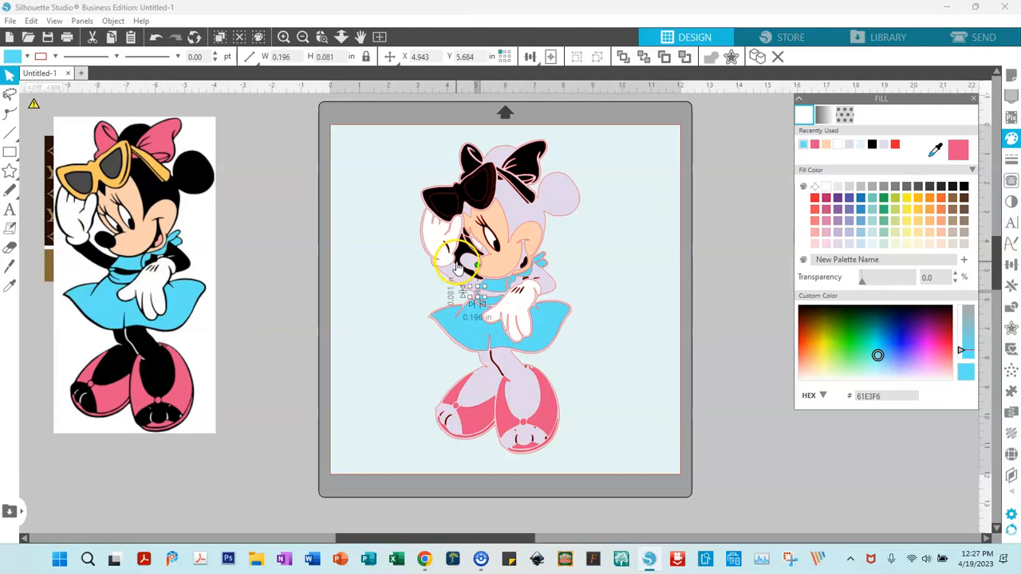
Fill the black shape between the raised hand and the nose with yellow-orange (FDBA1B).
{"action": "left_click", "coordinate": [459, 270]}
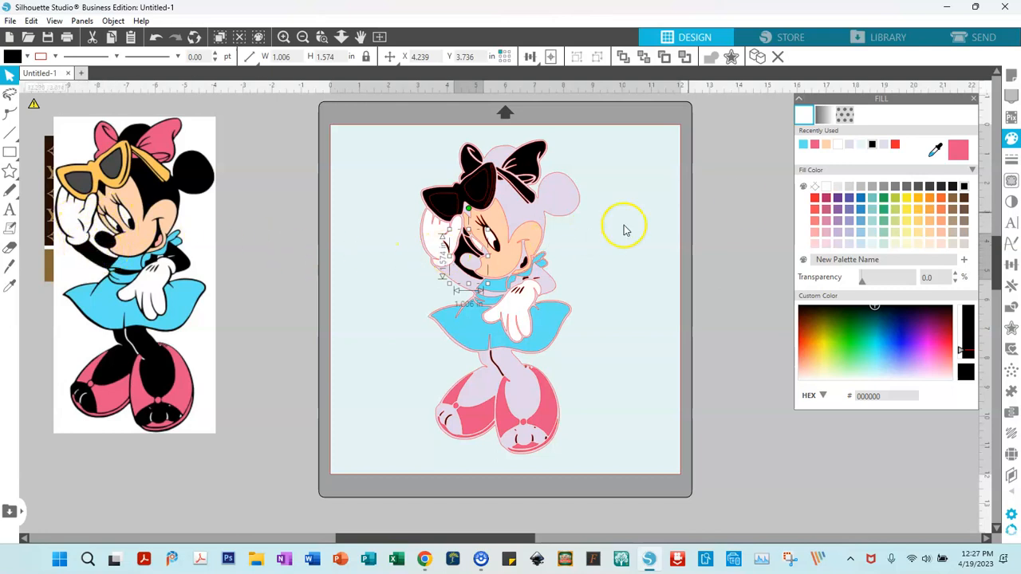
{"action": "left_click", "coordinate": [917, 200]}
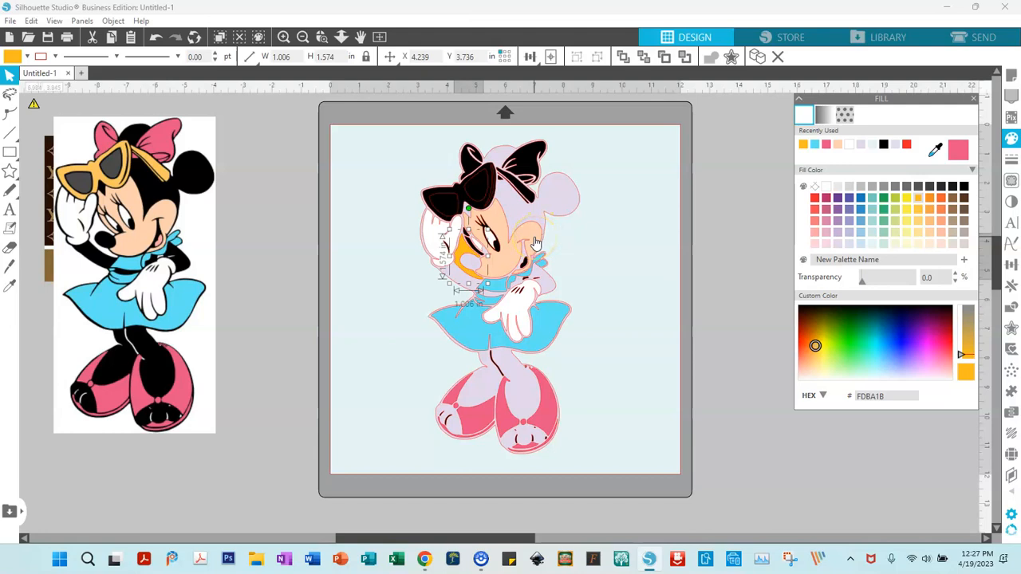
{"action": "left_click", "coordinate": [592, 256]}
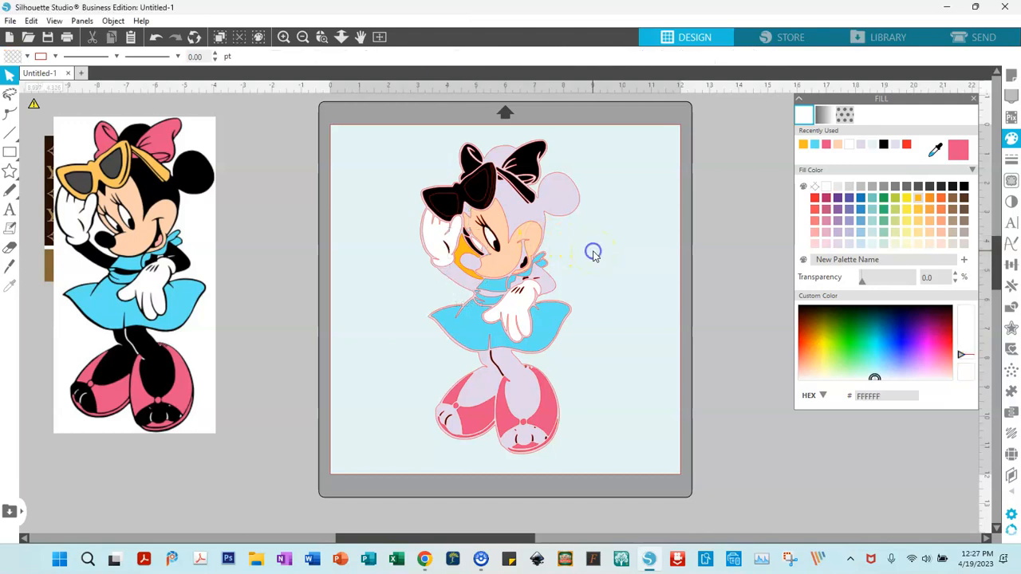
Fill both loops of the hair bow and the small bow piece beside the sunglasses with the sampled pink (E65284).
{"action": "left_click", "coordinate": [531, 175]}
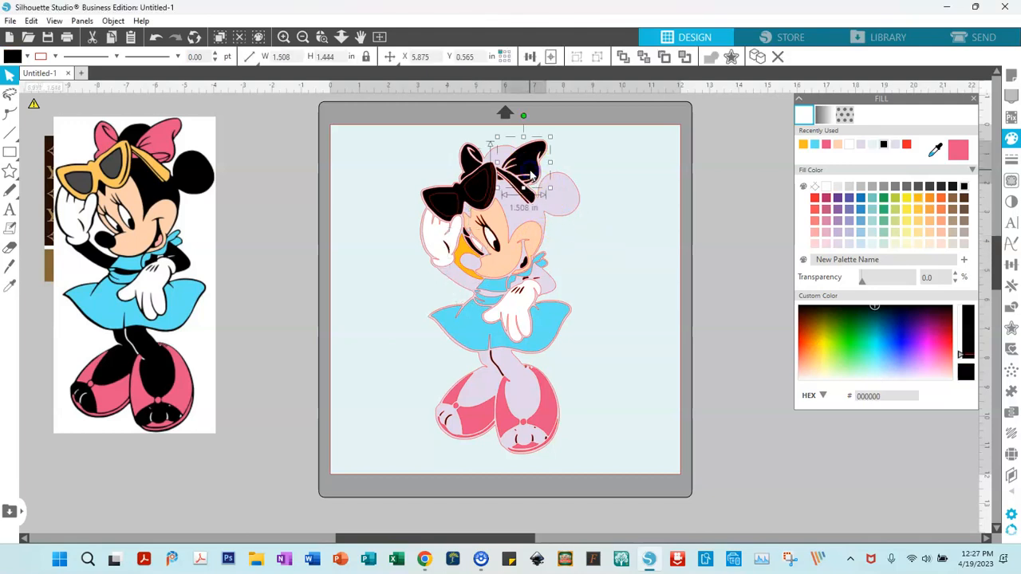
{"action": "left_click", "coordinate": [473, 174], "text": "shift"}
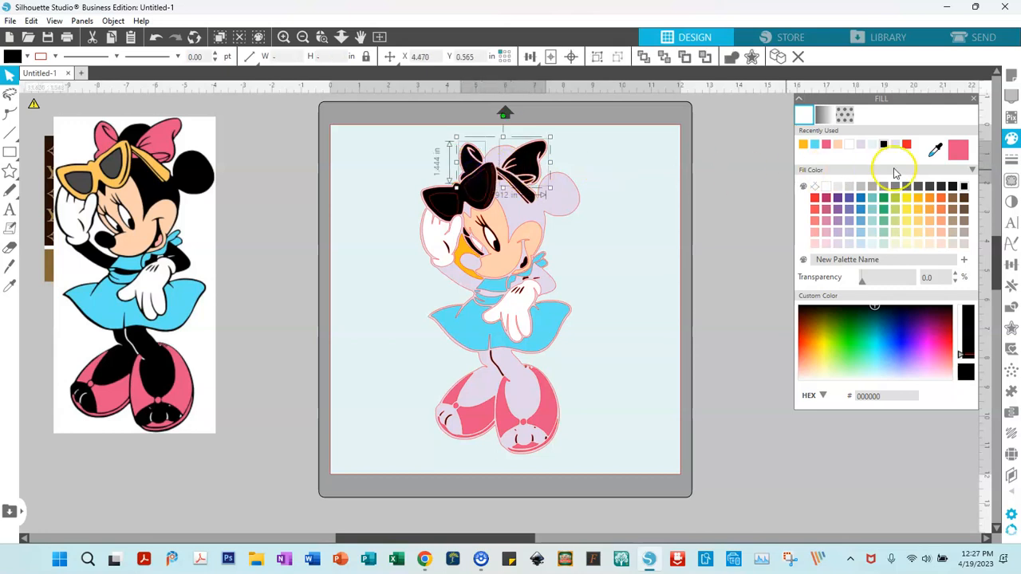
{"action": "left_click", "coordinate": [958, 149]}
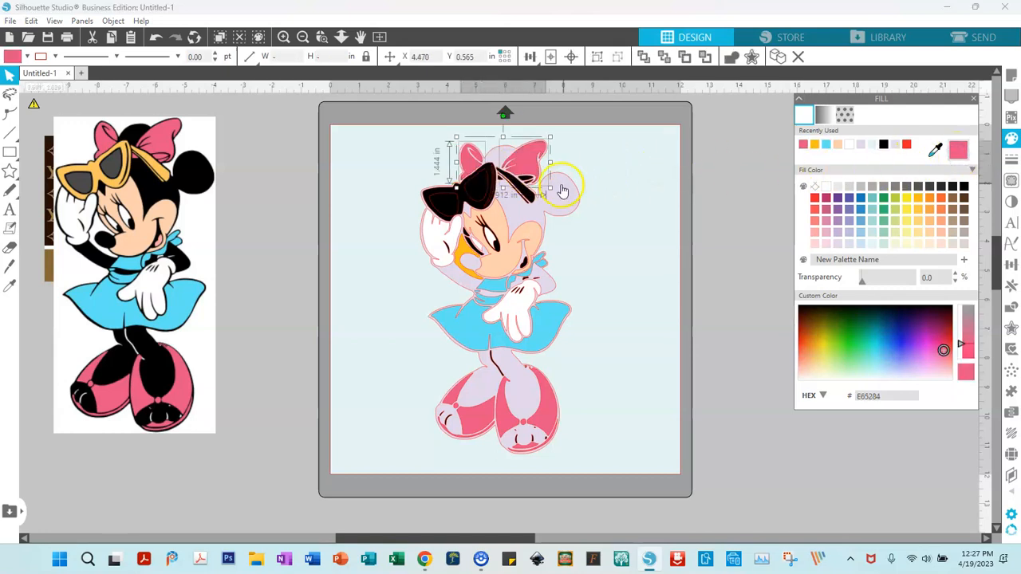
{"action": "left_click", "coordinate": [502, 186]}
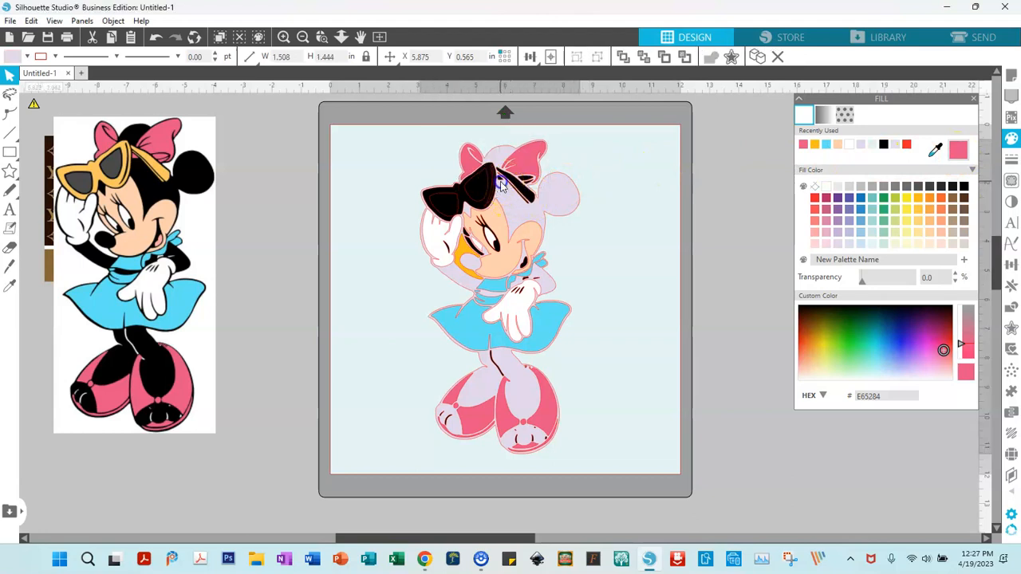
{"action": "left_click", "coordinate": [501, 184]}
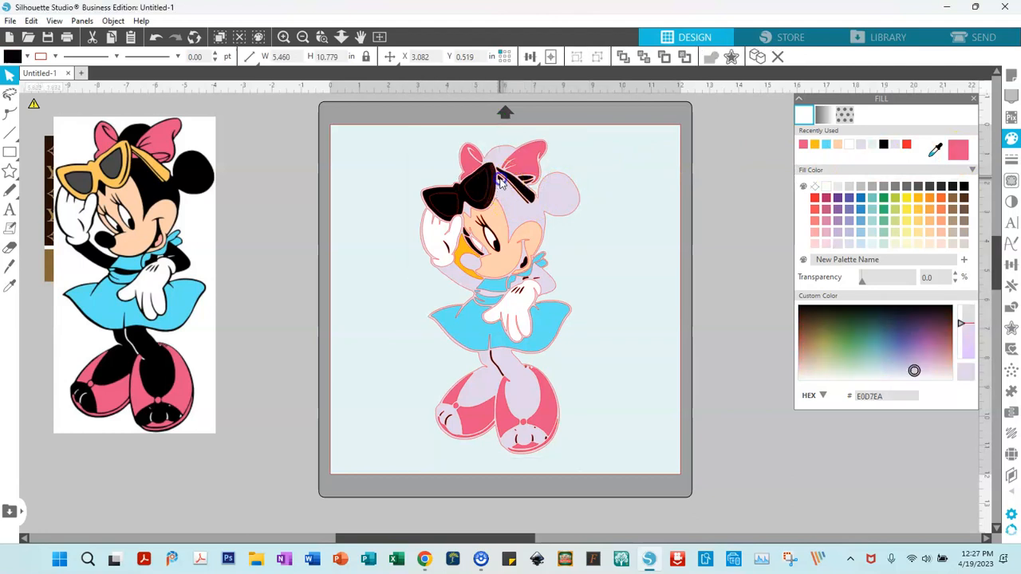
{"action": "left_click", "coordinate": [954, 153]}
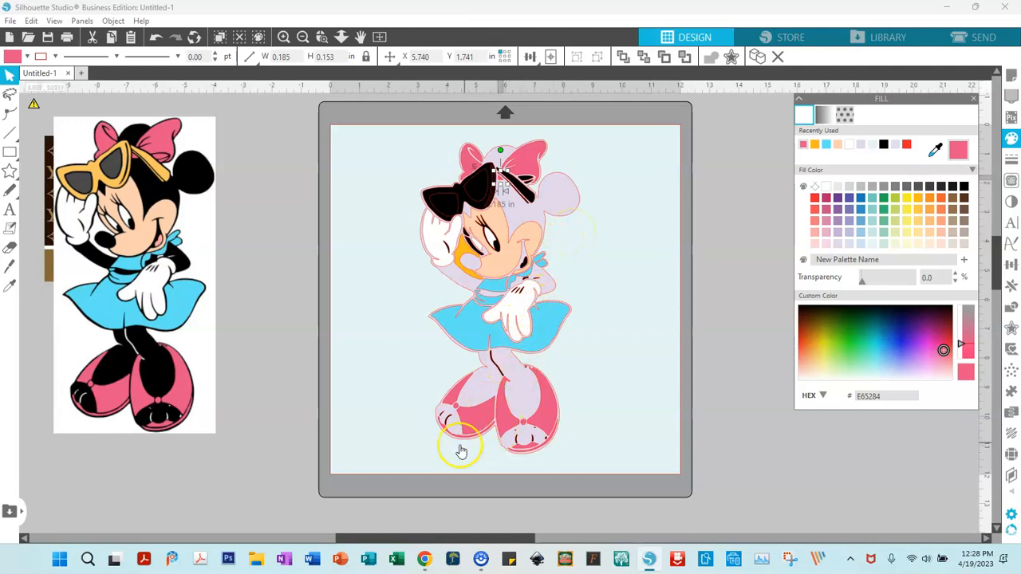
Fill the two curved lines on the left shoe's toe and the dividing line between the legs with white.
{"action": "left_click", "coordinate": [445, 425]}
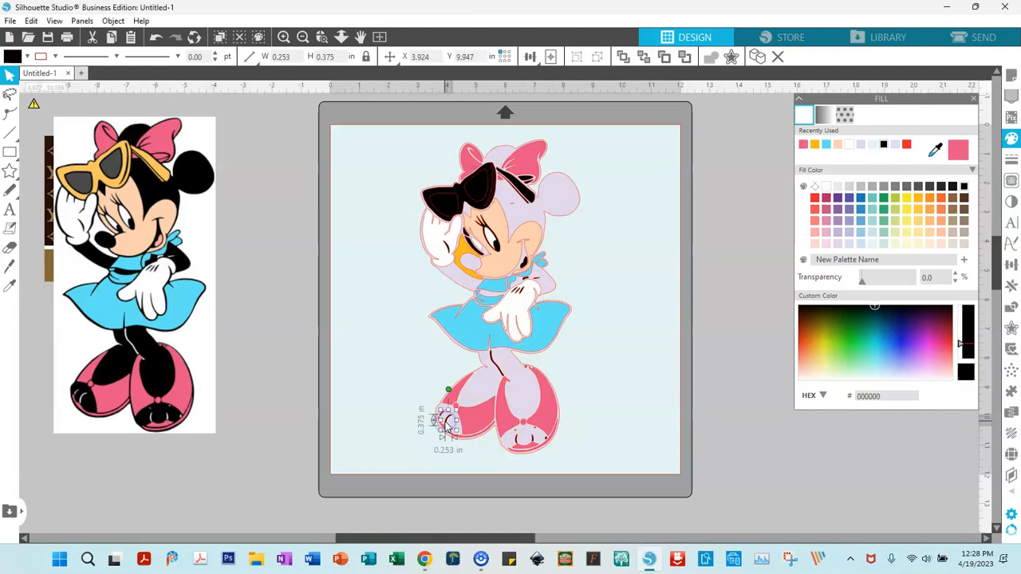
{"action": "left_click", "coordinate": [442, 416]}
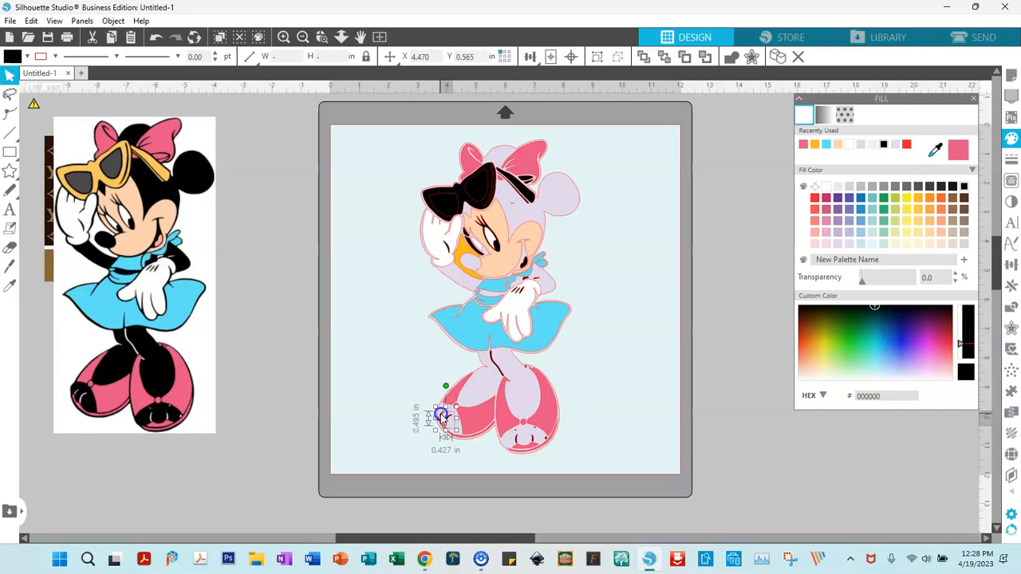
{"action": "left_click", "coordinate": [848, 145]}
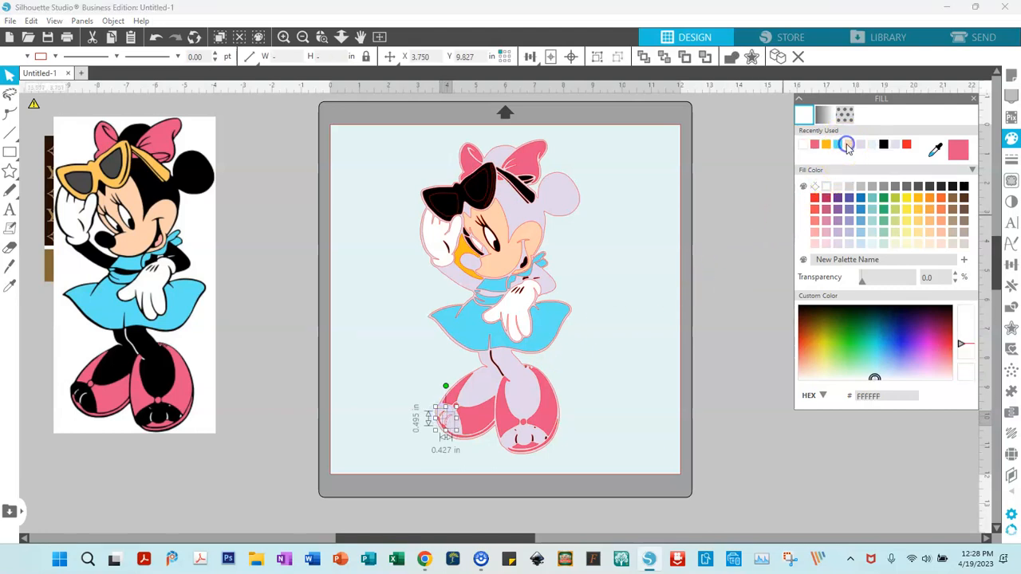
{"action": "left_click", "coordinate": [502, 382]}
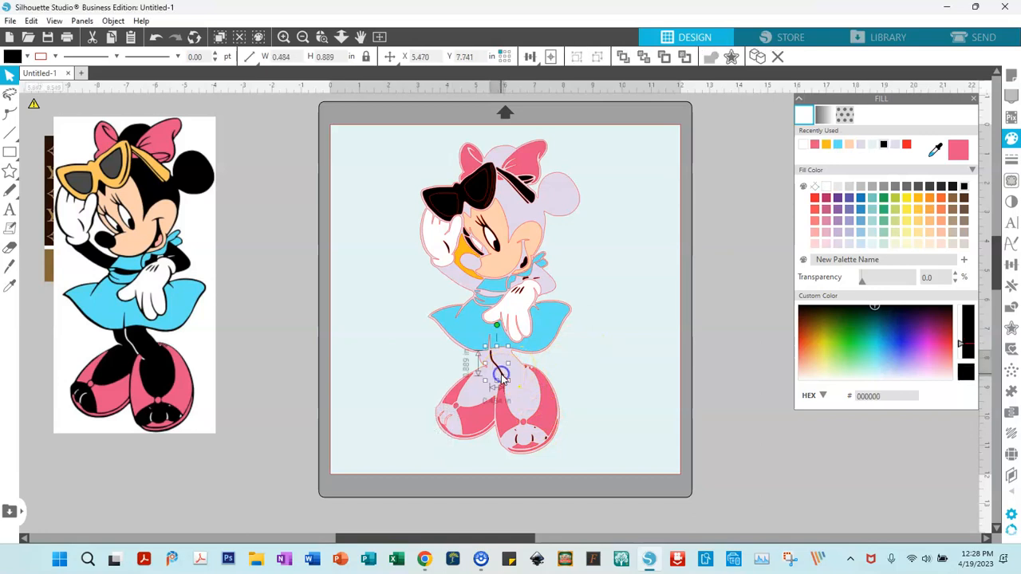
{"action": "left_click", "coordinate": [804, 145]}
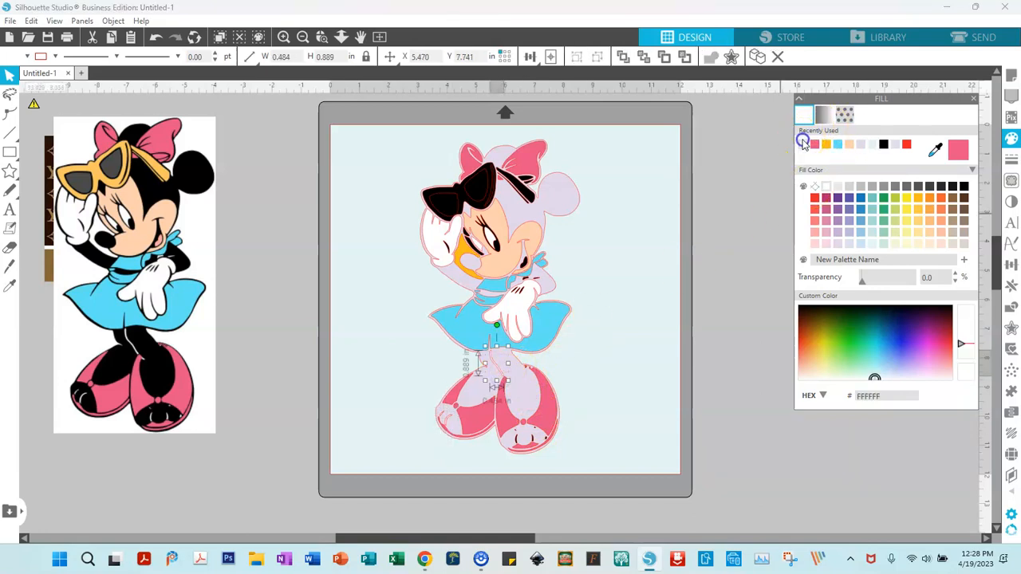
Fill the two curved lines on the right shoe's toe and the tiny black spot beside them with white.
{"action": "left_click", "coordinate": [517, 442]}
{"action": "left_click", "coordinate": [531, 444]}
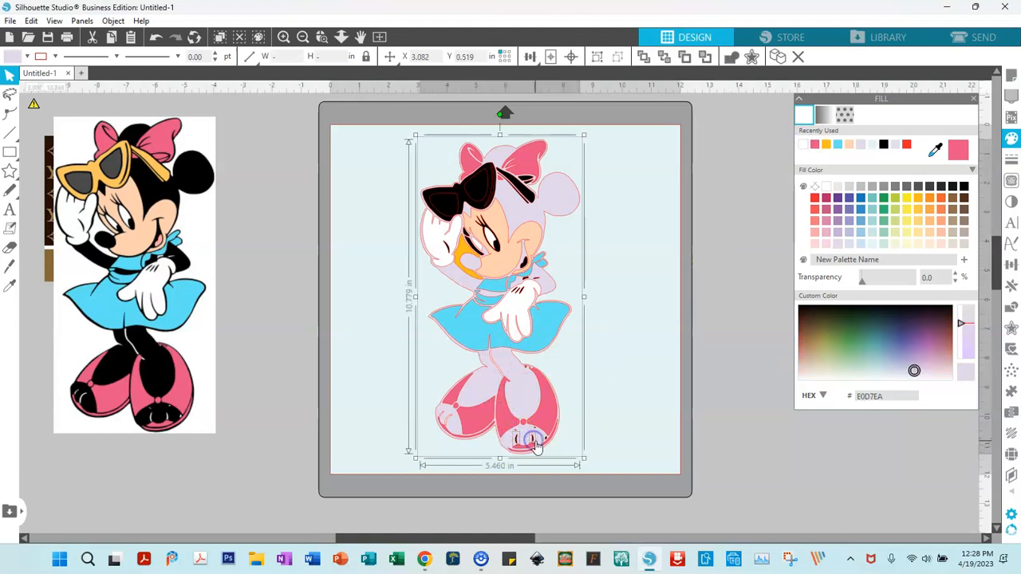
{"action": "left_click", "coordinate": [540, 448]}
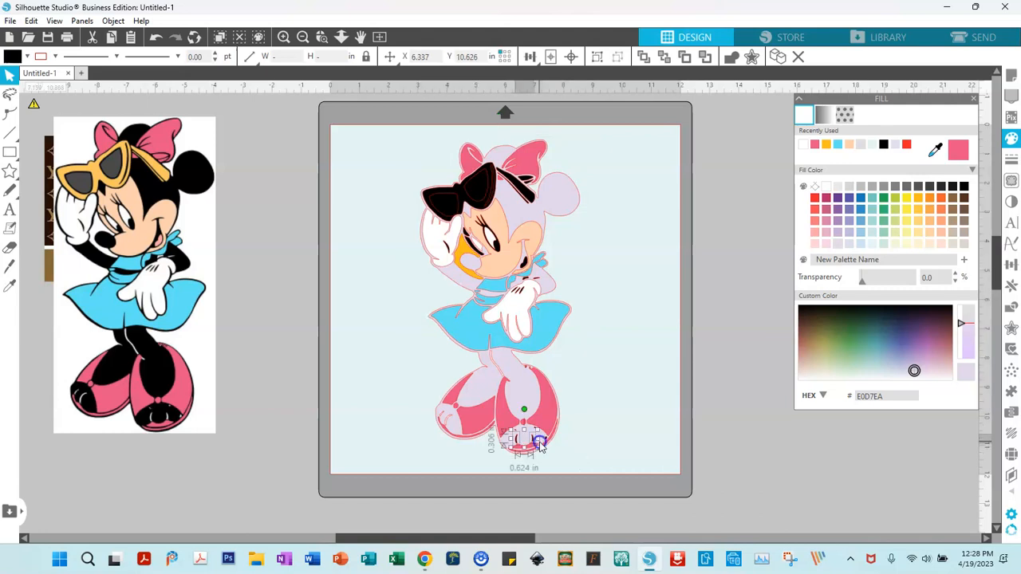
{"action": "left_click", "coordinate": [803, 144]}
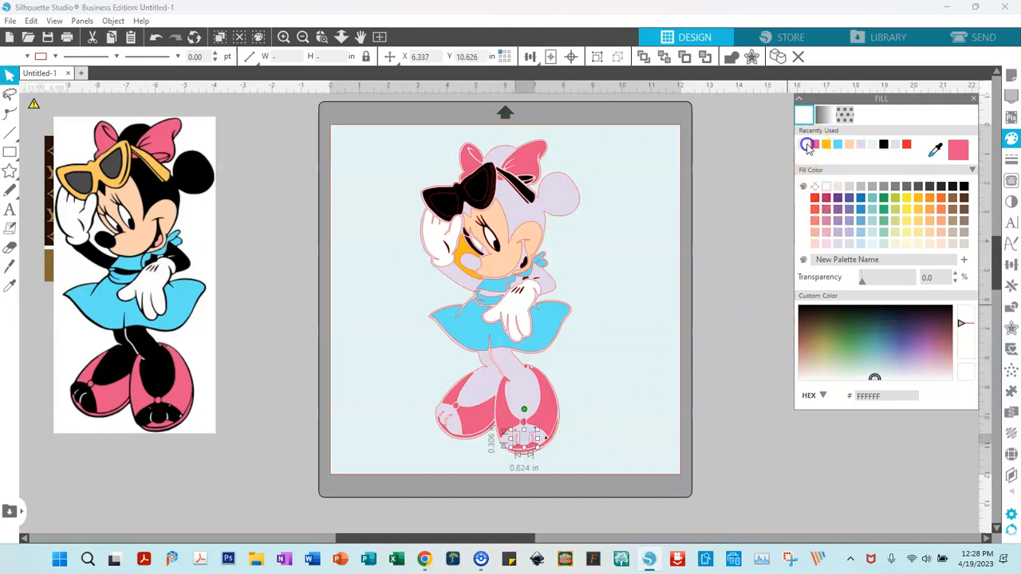
{"action": "left_click", "coordinate": [545, 444]}
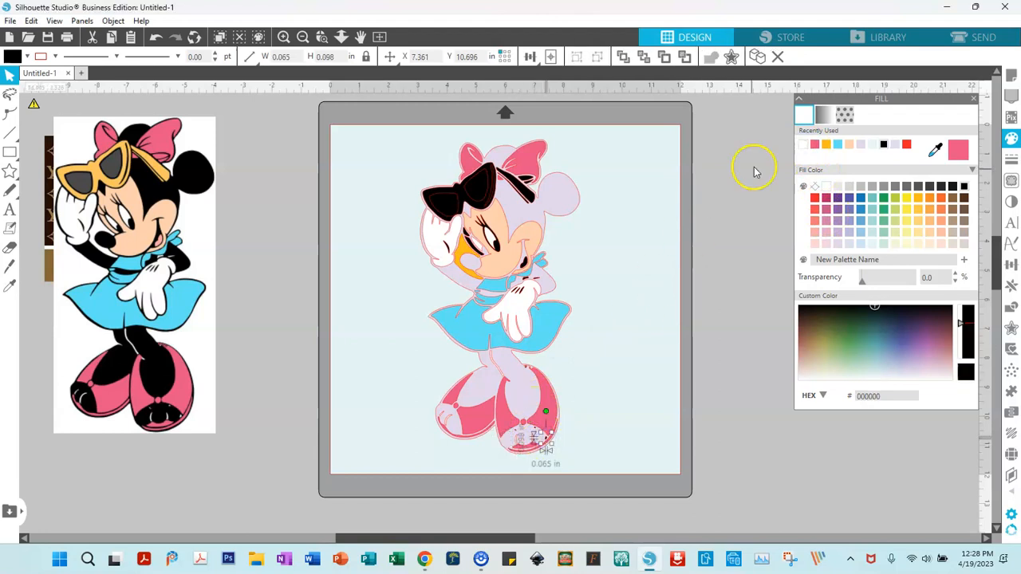
{"action": "left_click", "coordinate": [803, 145]}
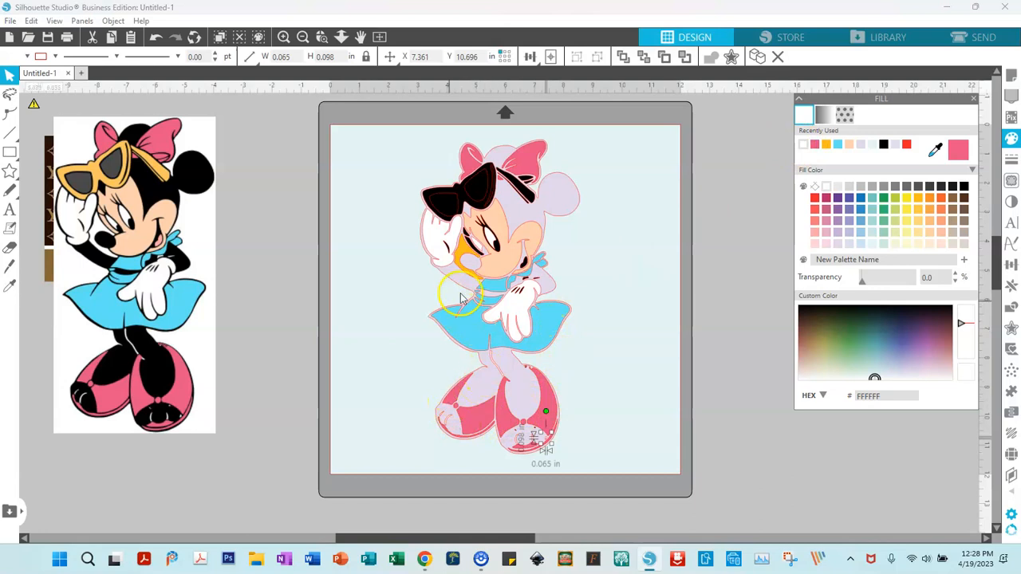
Fill the black mouth shape with the tongue's pink (E3ACA5), sampled from the original picture.
{"action": "left_click", "coordinate": [524, 269]}
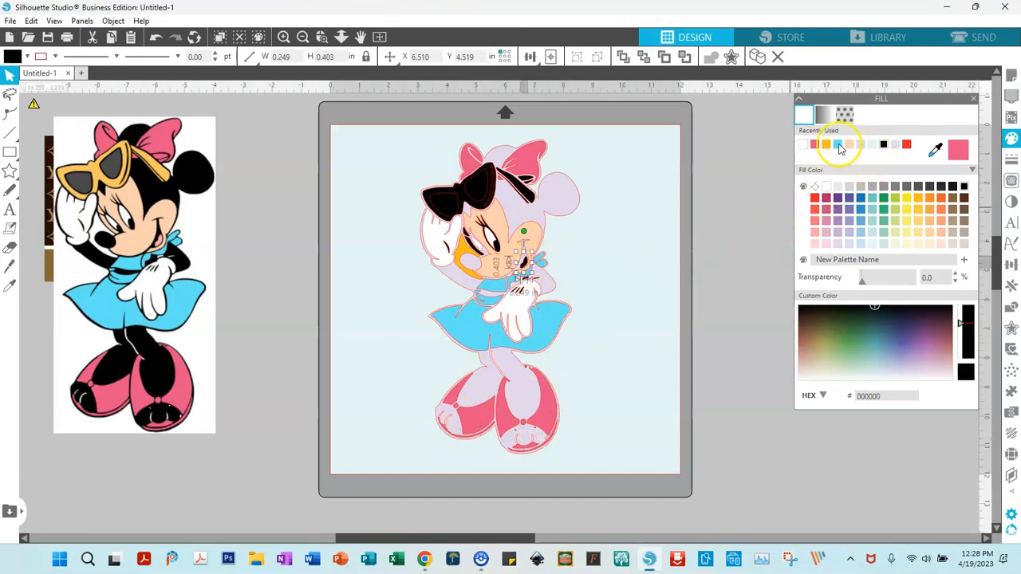
{"action": "left_click", "coordinate": [935, 150]}
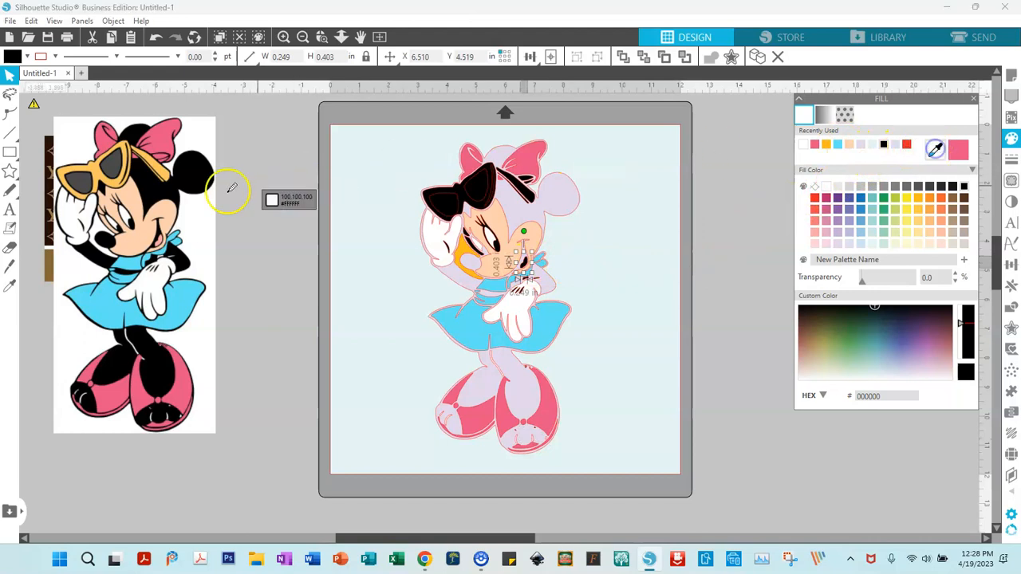
{"action": "left_click", "coordinate": [160, 241]}
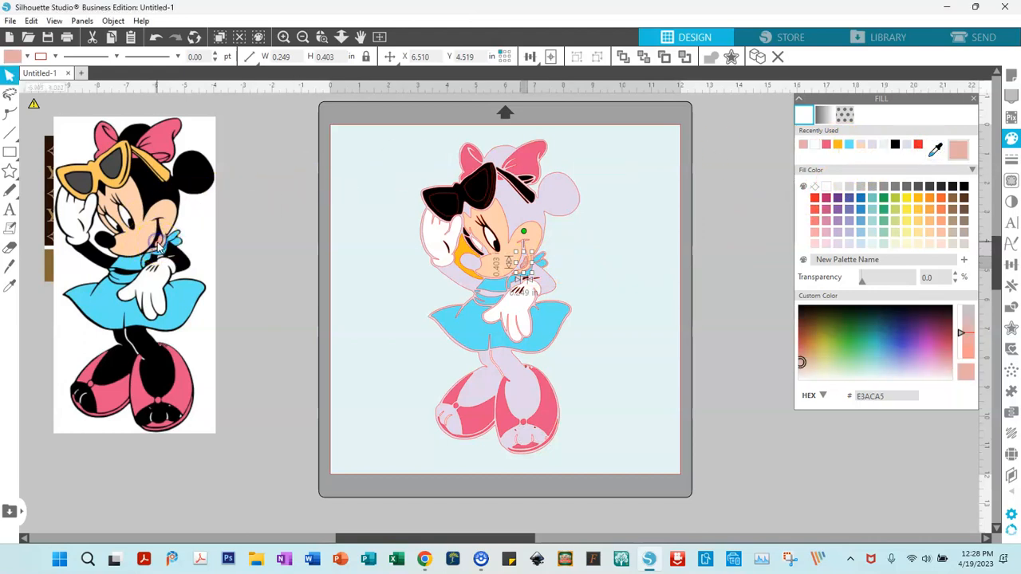
{"action": "left_click", "coordinate": [729, 210]}
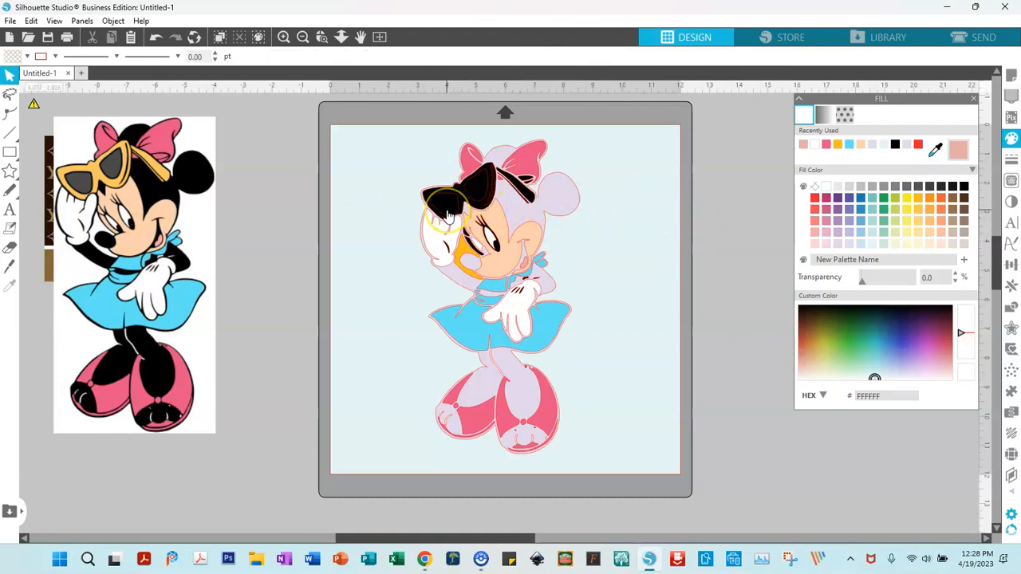
Fill both lenses of the sunglasses with yellow-orange (FDBA1B).
{"action": "left_click", "coordinate": [447, 217]}
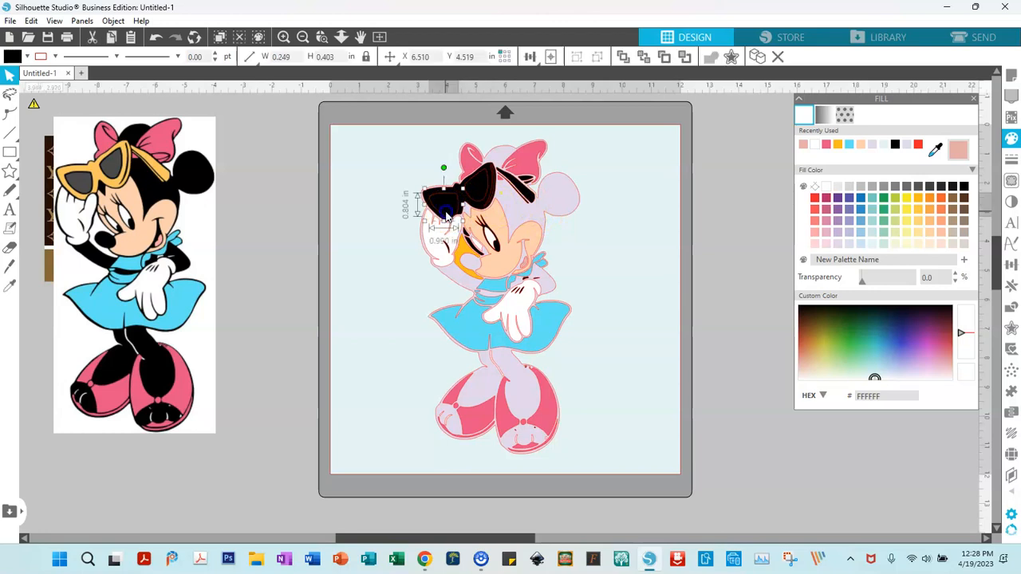
{"action": "left_click", "coordinate": [839, 144]}
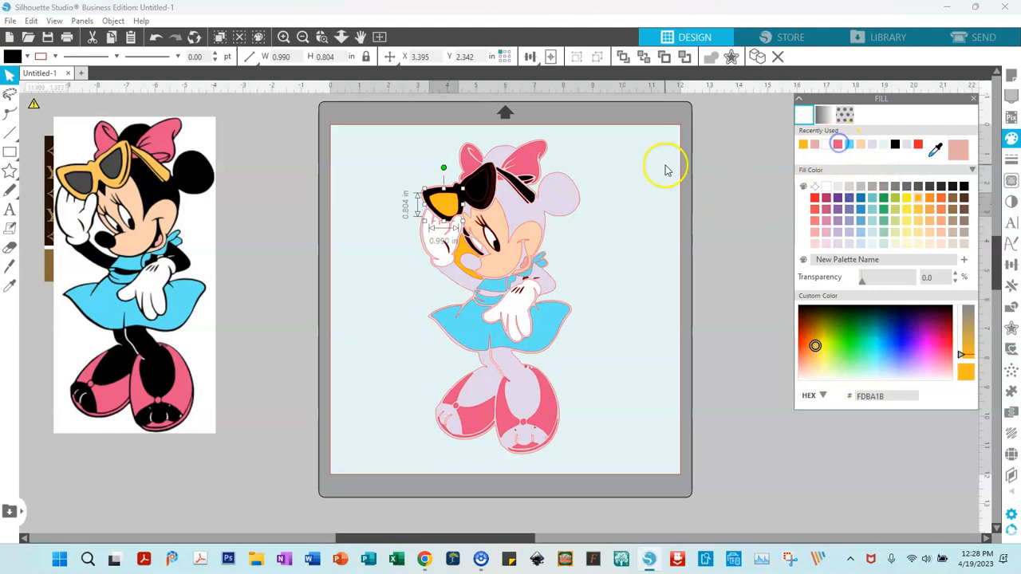
{"action": "left_click", "coordinate": [480, 196]}
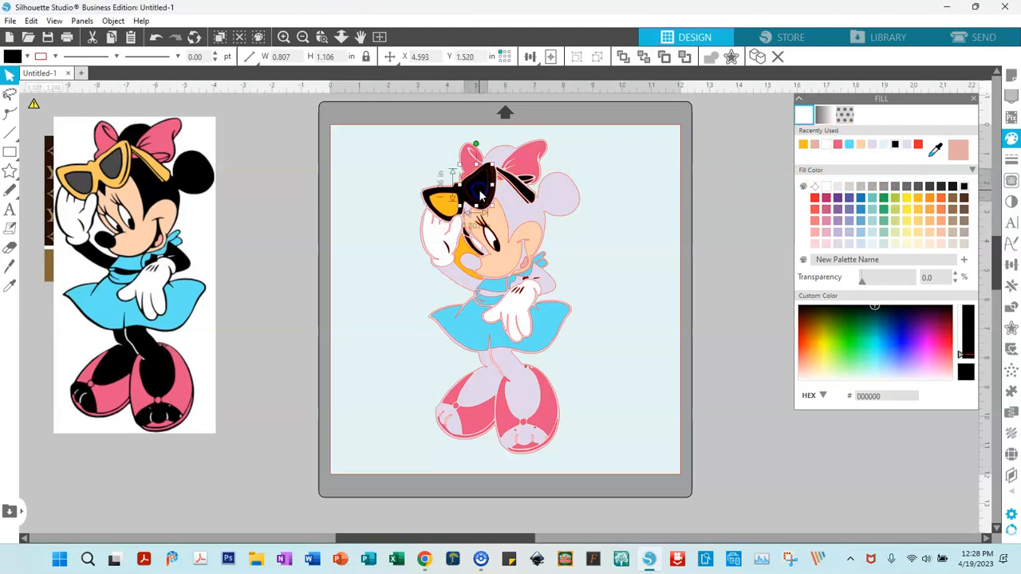
{"action": "left_click", "coordinate": [802, 143]}
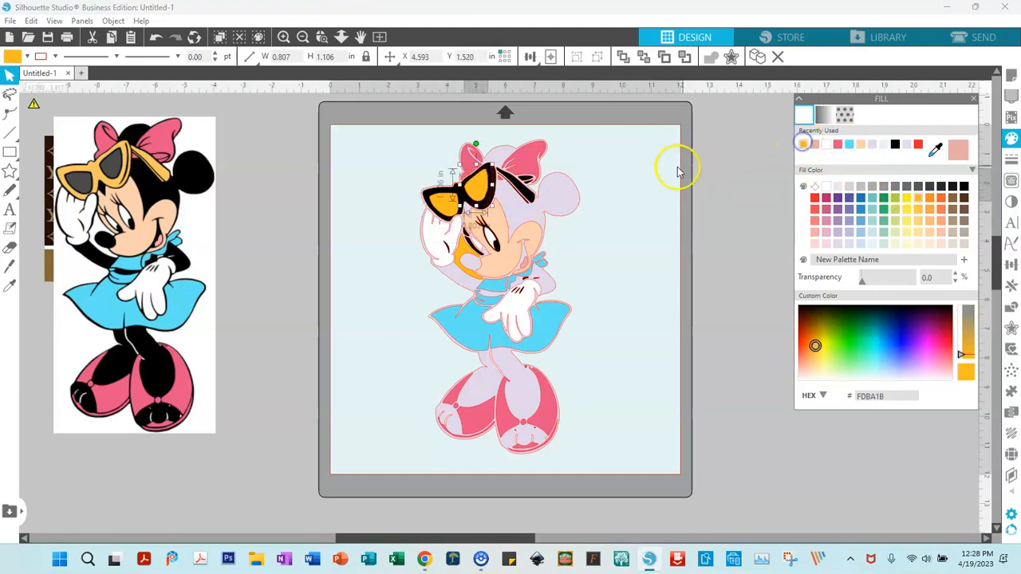
Fill the sunglasses' frame and both black pieces of their temple arm with blue (1B7CB7).
{"action": "left_click", "coordinate": [488, 213]}
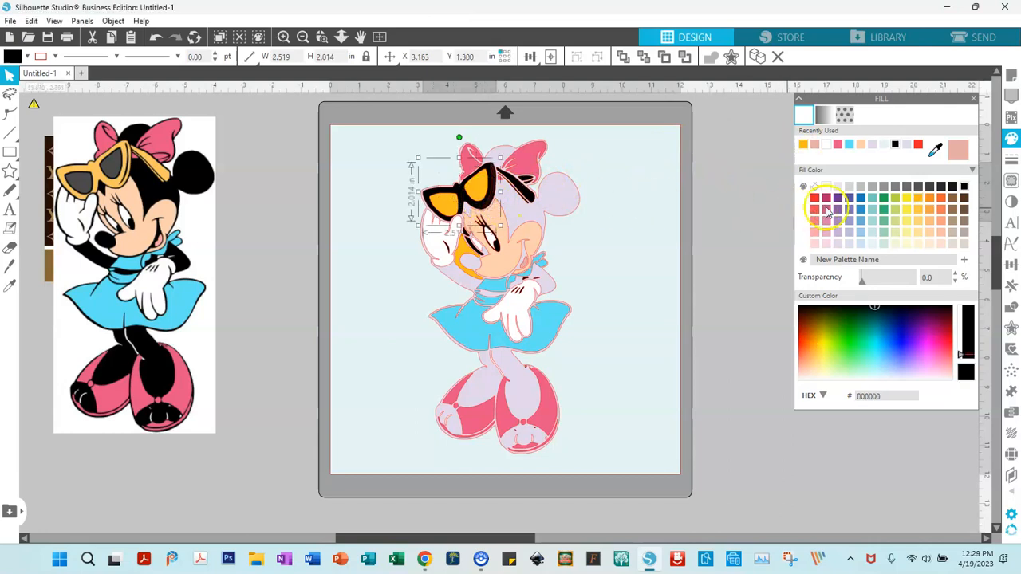
{"action": "left_click", "coordinate": [859, 198]}
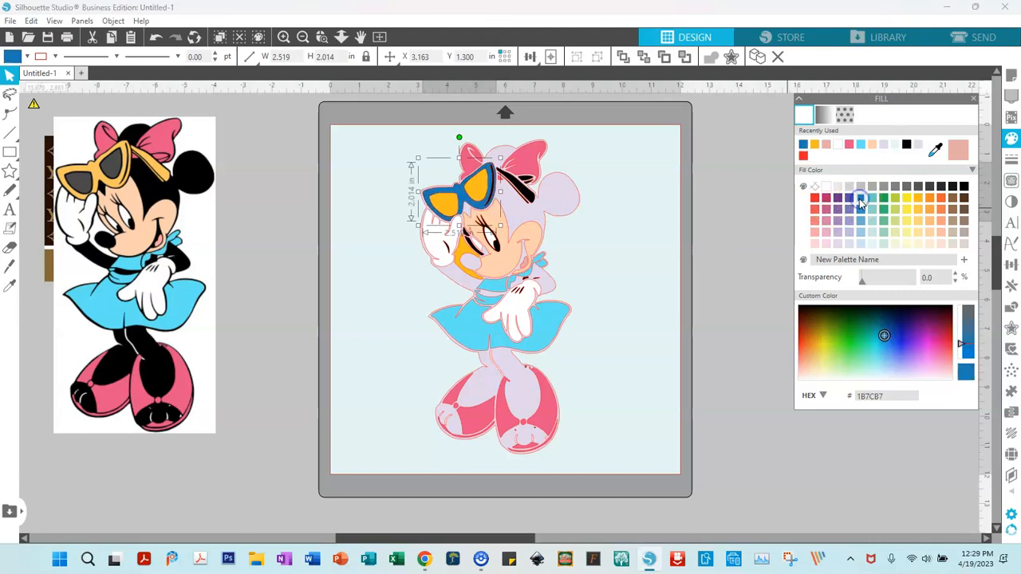
{"action": "left_click", "coordinate": [534, 207]}
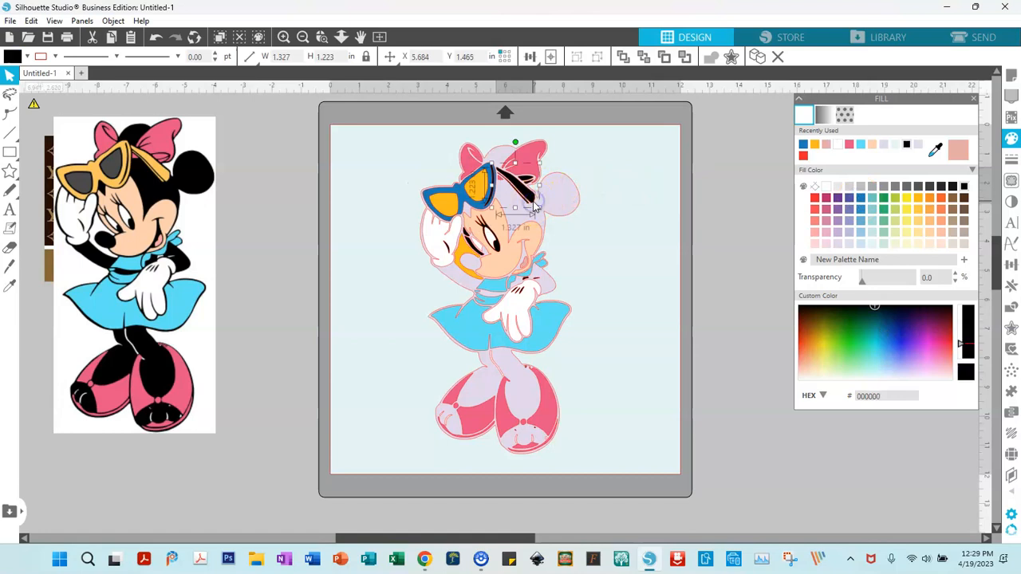
{"action": "left_click", "coordinate": [803, 143]}
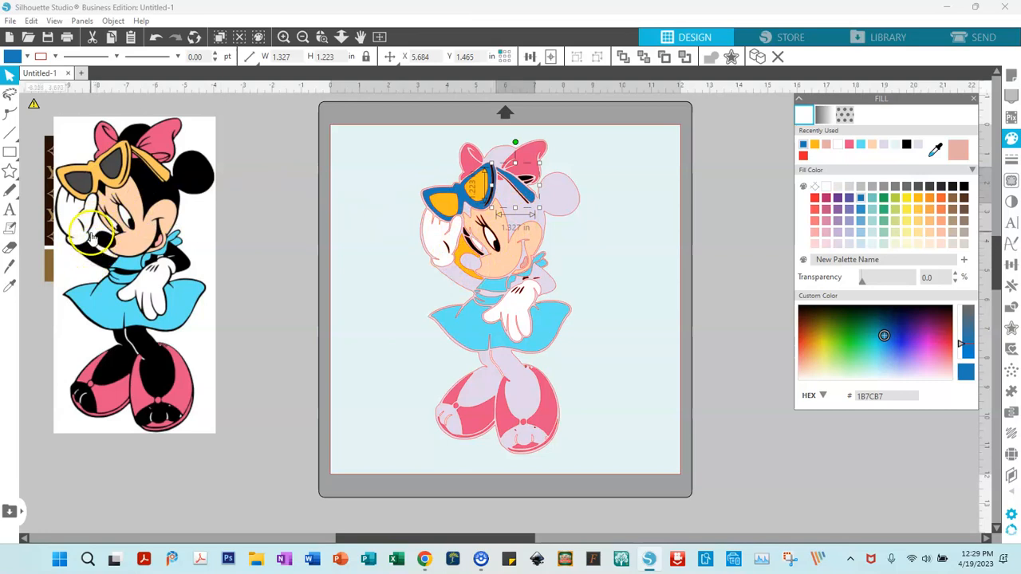
{"action": "left_click", "coordinate": [526, 208]}
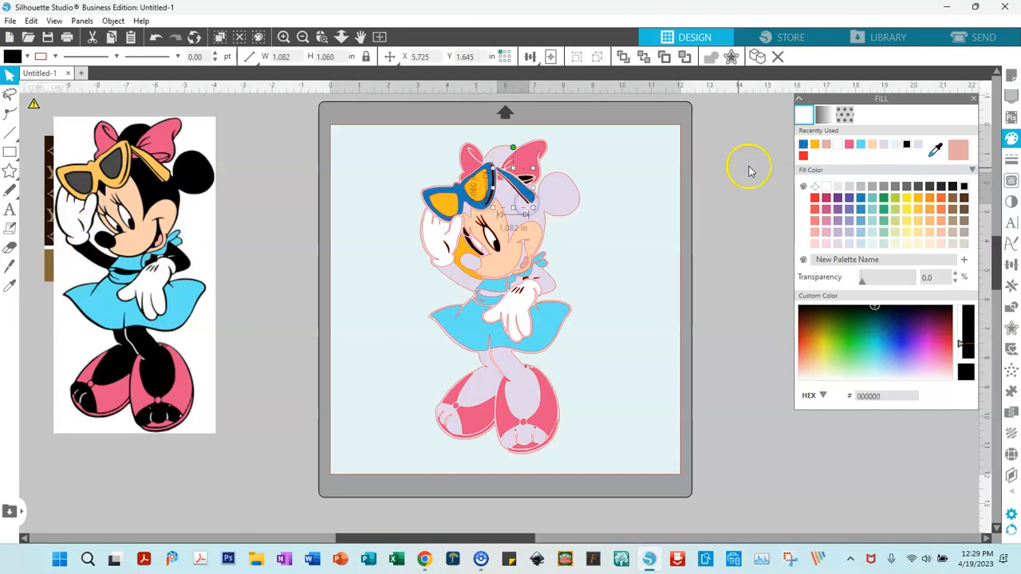
{"action": "left_click", "coordinate": [803, 145]}
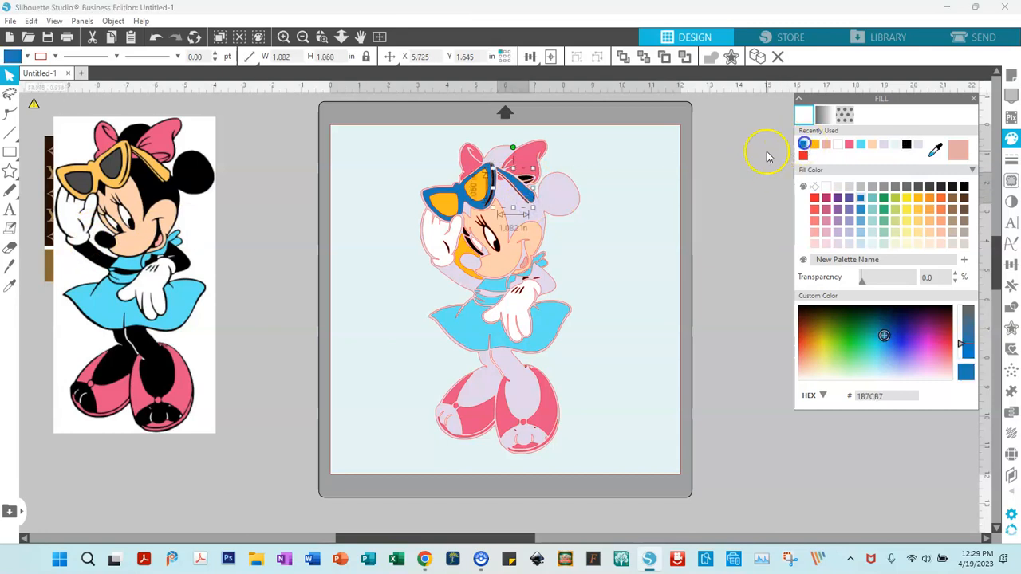
Fill the two small black pieces at the hair bow's lower edge, beside the sunglasses' arm, with pink (E65184).
{"action": "left_click", "coordinate": [526, 183]}
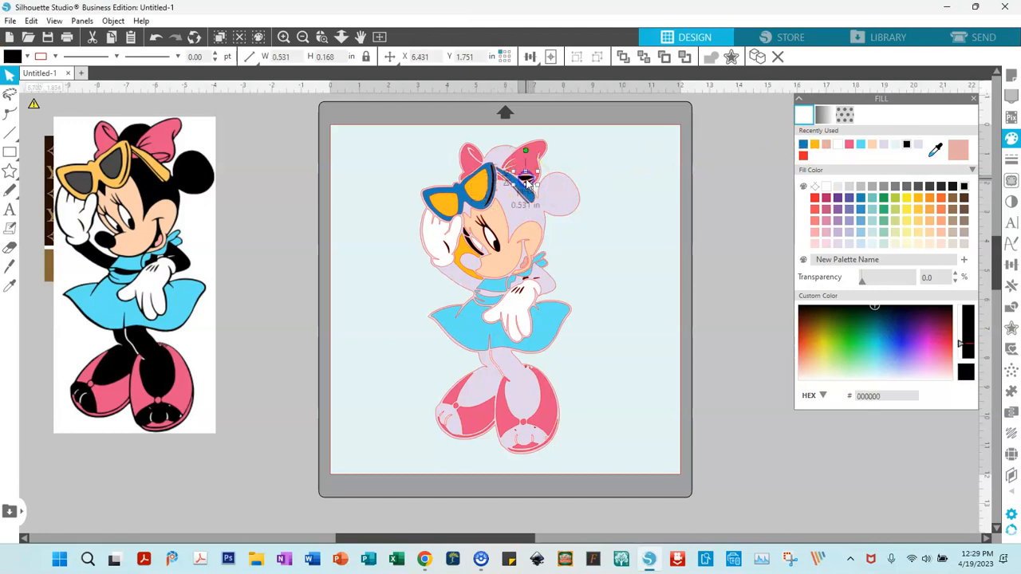
{"action": "left_click", "coordinate": [848, 145]}
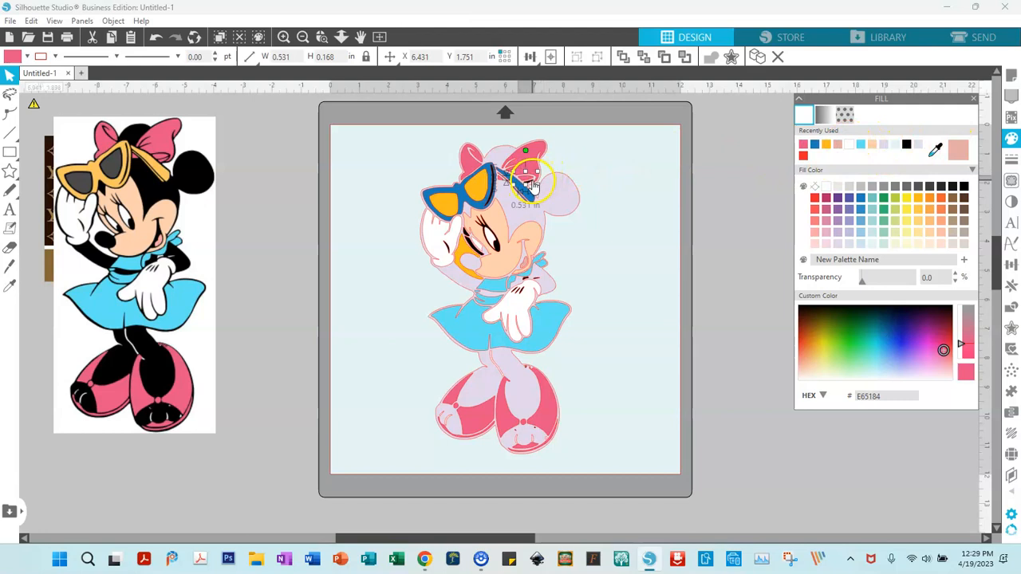
{"action": "left_click", "coordinate": [530, 185]}
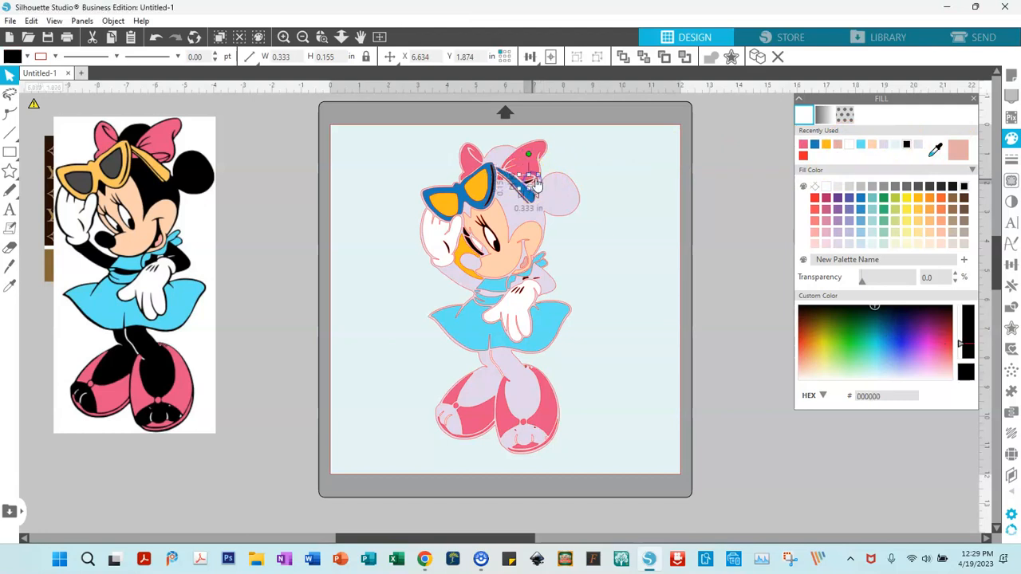
{"action": "left_click", "coordinate": [804, 145]}
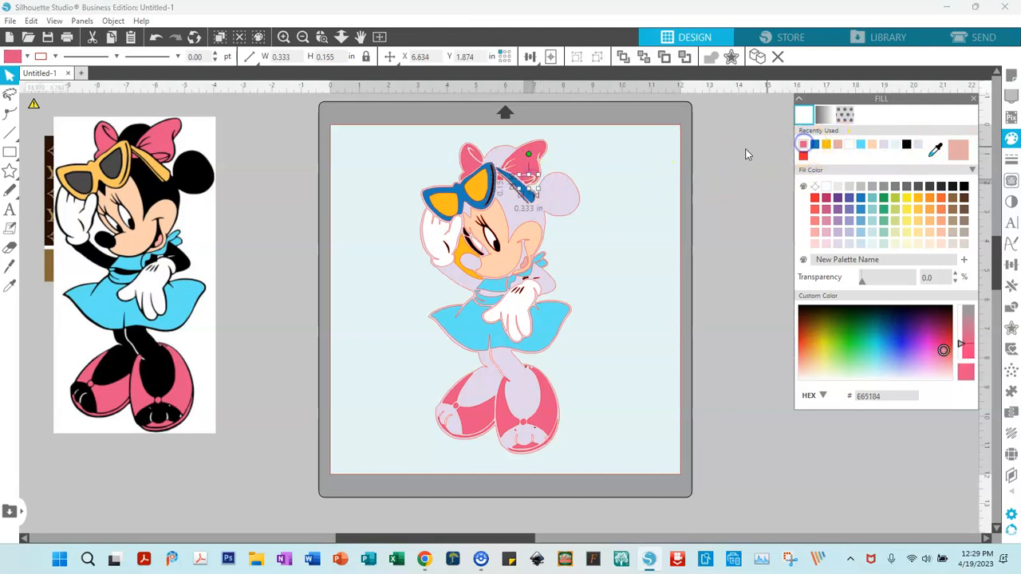
Fill the short black line at the lowered glove's wrist with white.
{"action": "left_click", "coordinate": [537, 285]}
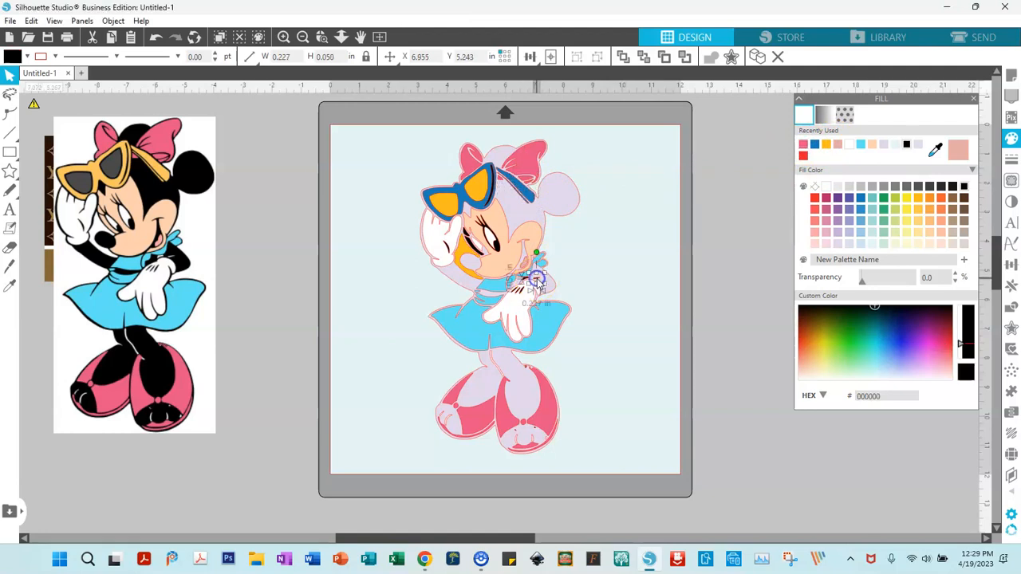
{"action": "left_click", "coordinate": [852, 146]}
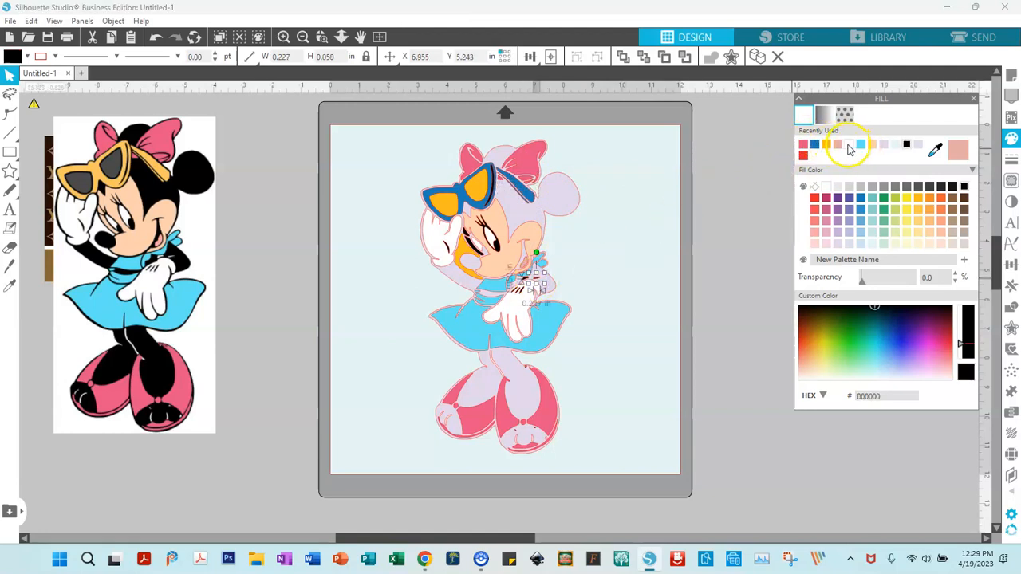
{"action": "left_click", "coordinate": [660, 255]}
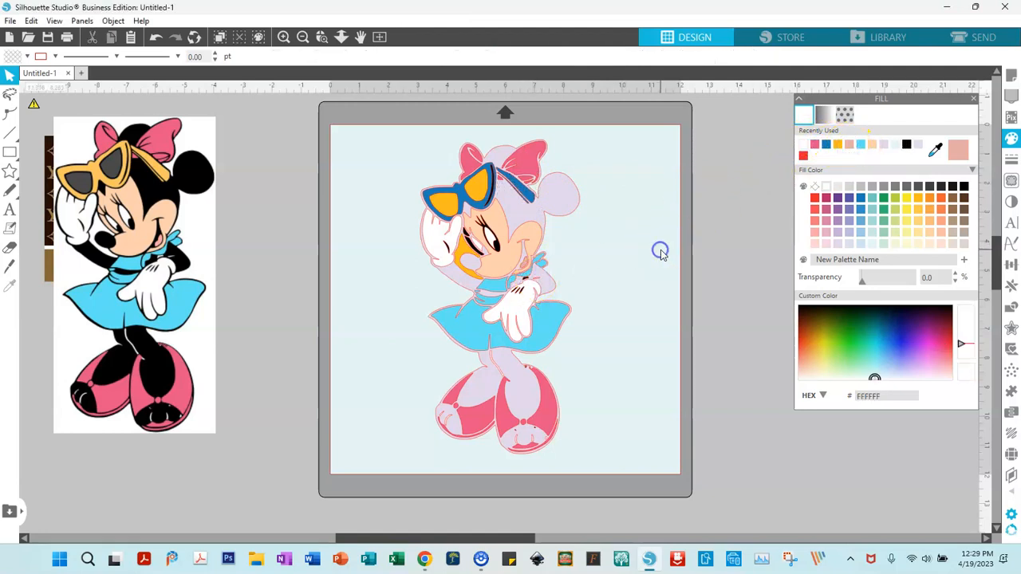
Fill the crease line on the raised glove and the short black lines on the back of the lowered glove with yellow-orange (FDBA1B).
{"action": "left_click", "coordinate": [449, 257]}
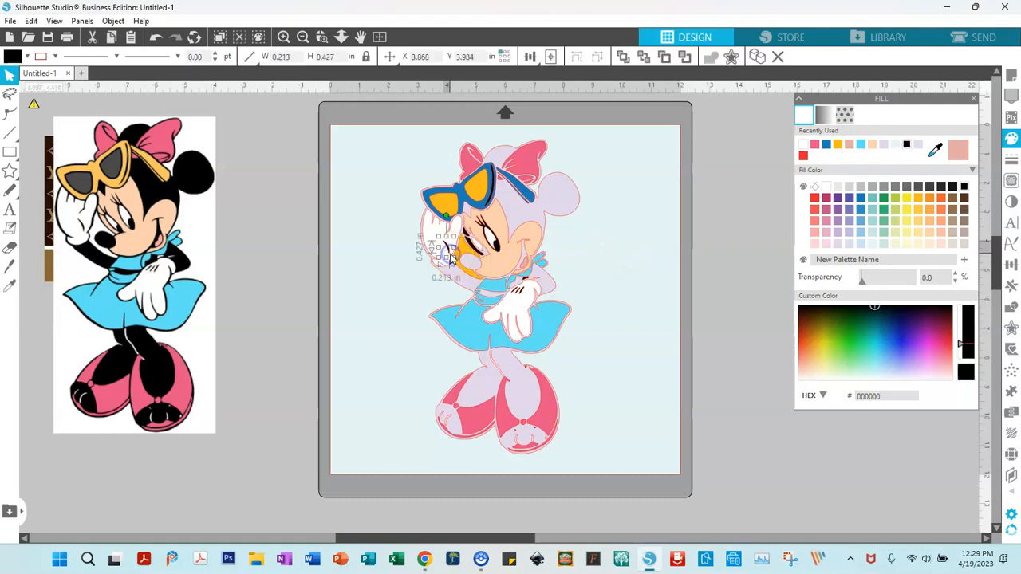
{"action": "left_click", "coordinate": [836, 145]}
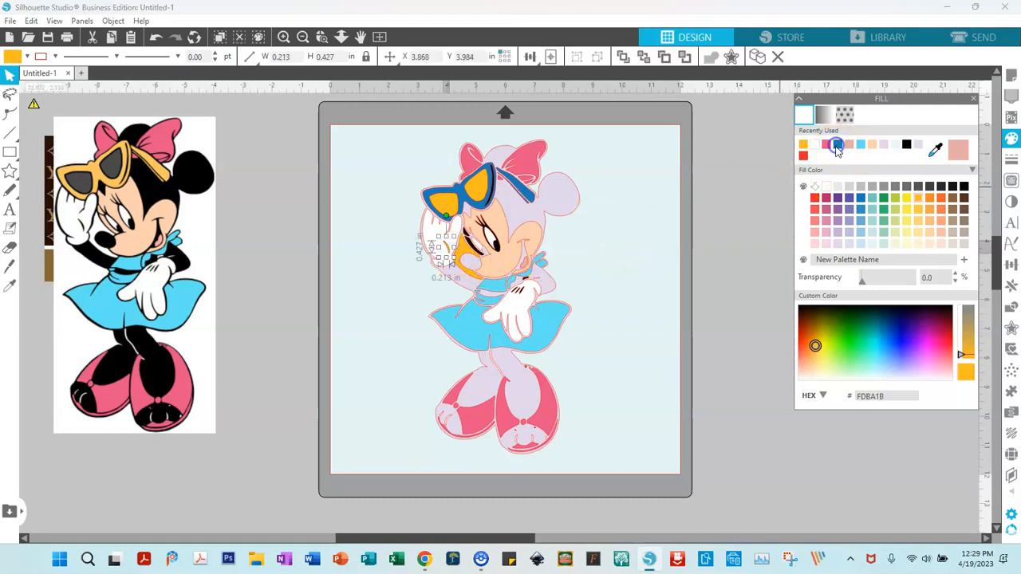
{"action": "left_click", "coordinate": [514, 295]}
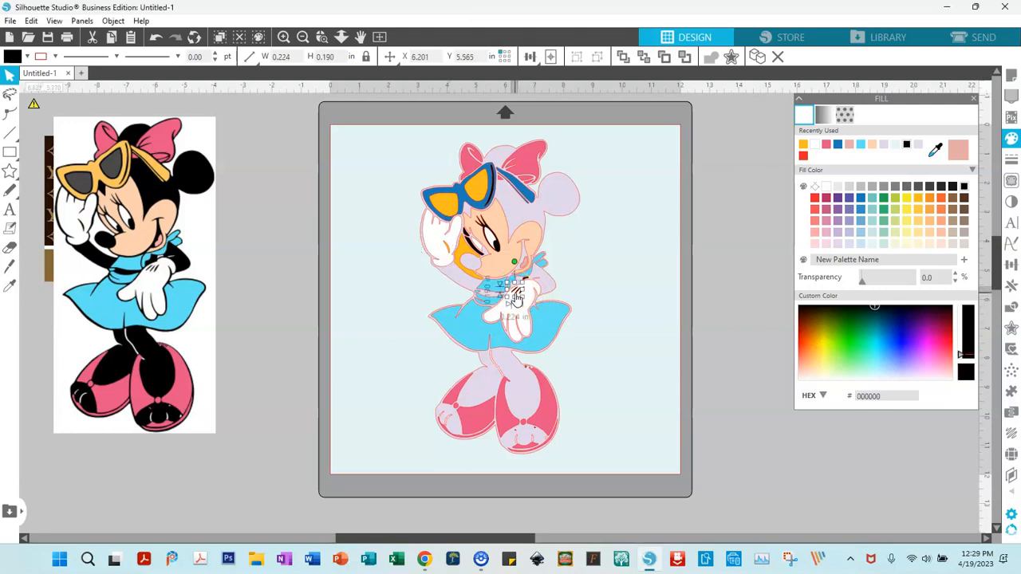
{"action": "left_click", "coordinate": [516, 296], "text": "shift"}
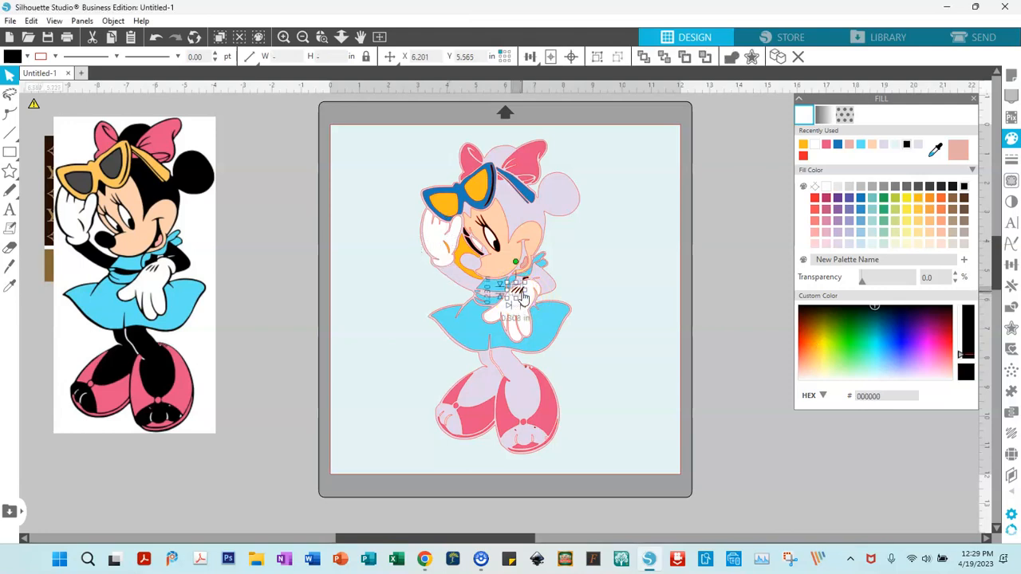
{"action": "left_click", "coordinate": [804, 145]}
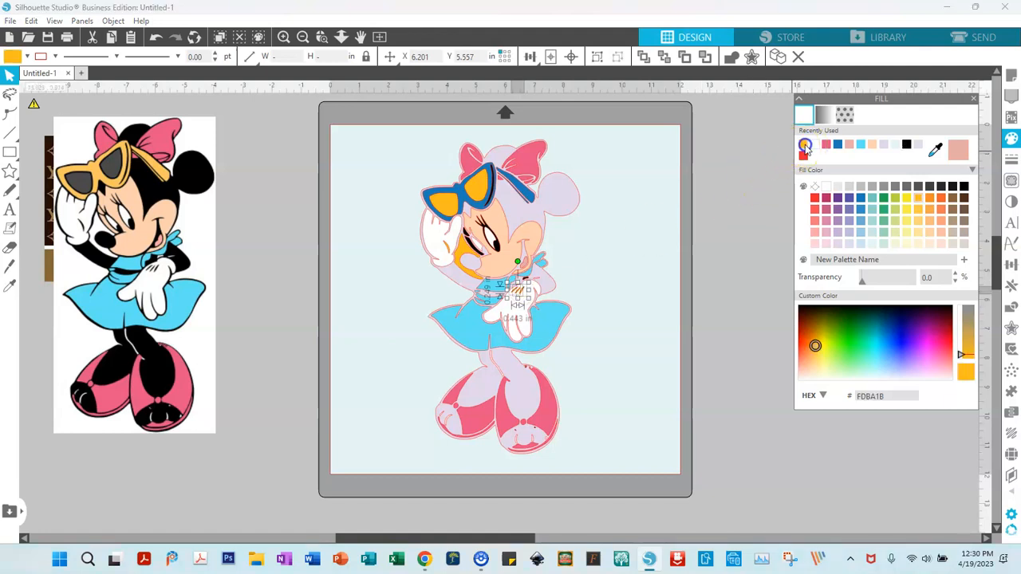
{"action": "left_click", "coordinate": [626, 280]}
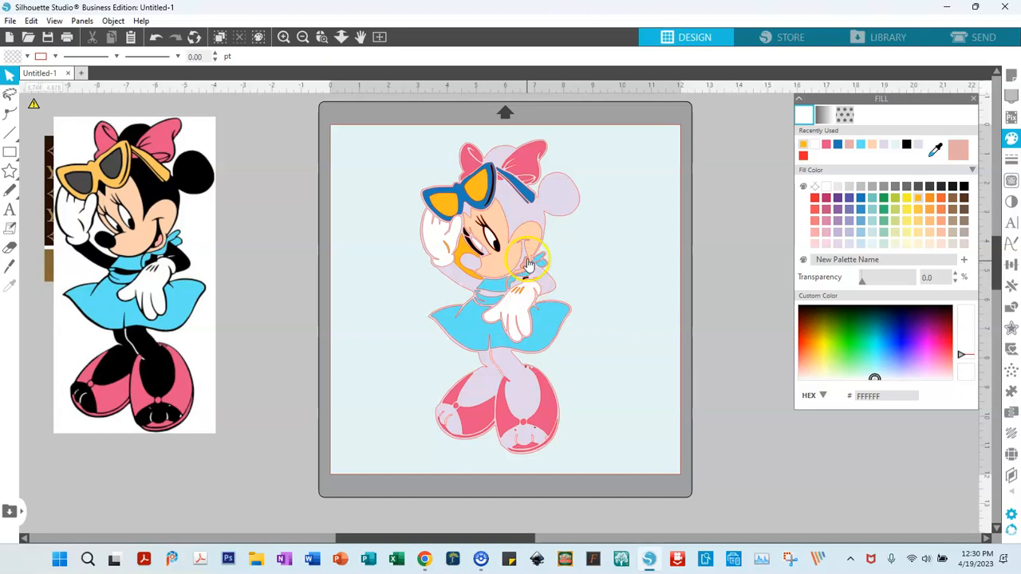
Fill the narrow black strip along the outer edge of the sunglasses' larger lens with yellow-orange (FDBA1B).
{"action": "left_click", "coordinate": [489, 206]}
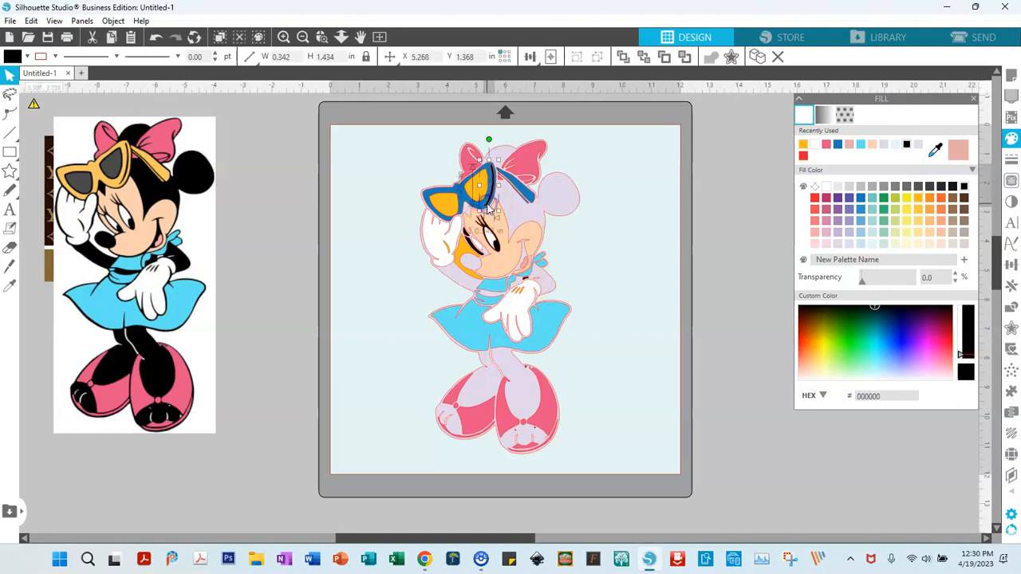
{"action": "left_click", "coordinate": [803, 146]}
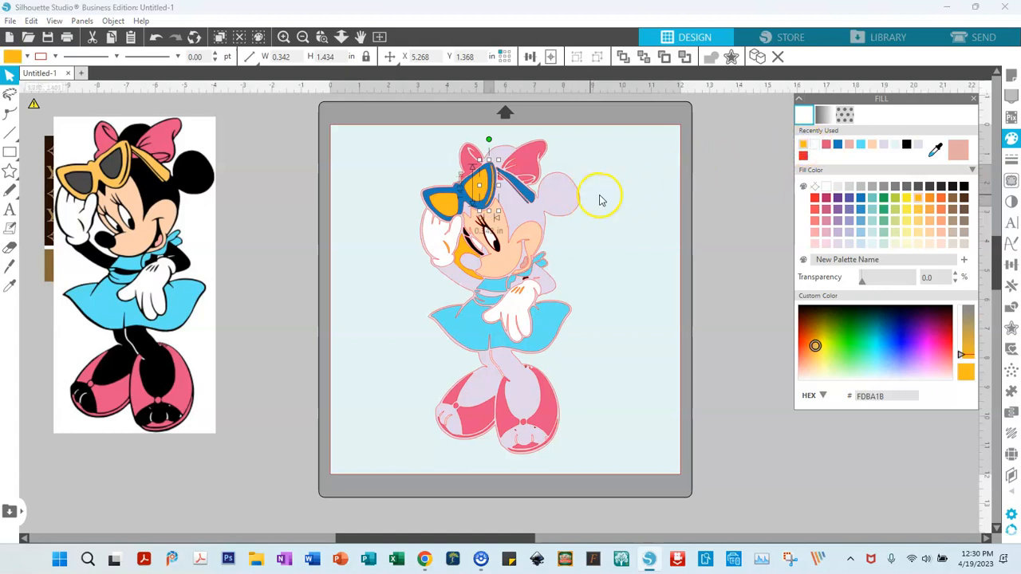
{"action": "left_click", "coordinate": [639, 220]}
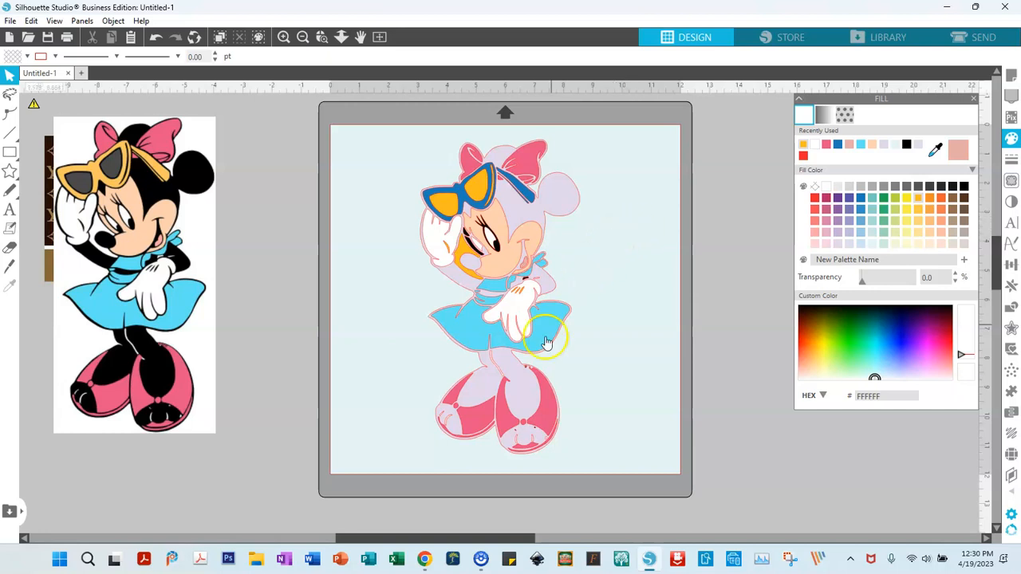
Fill the two tiny black spots above the toe lines of the right shoe with white.
{"action": "left_click", "coordinate": [517, 436]}
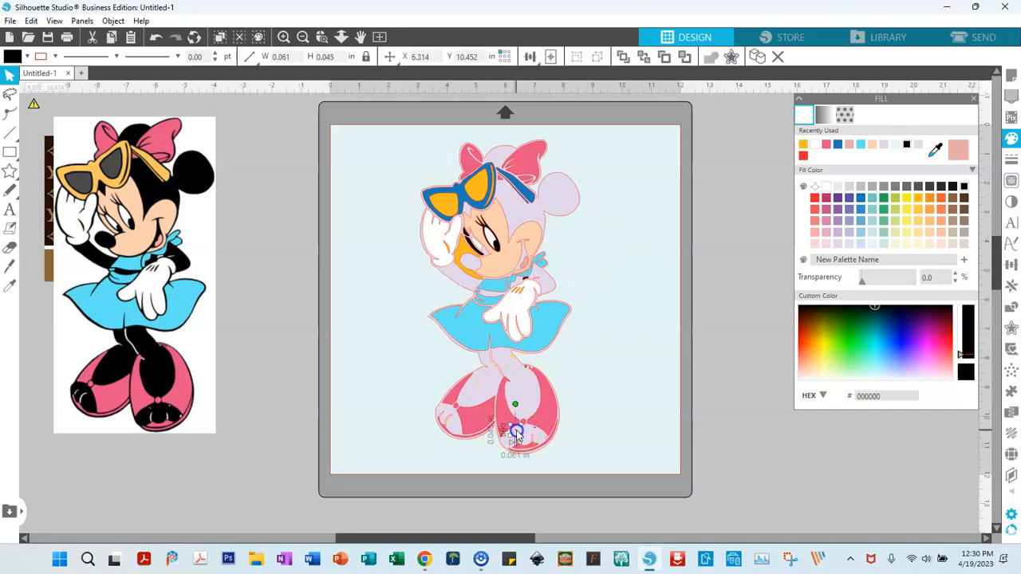
{"action": "left_click", "coordinate": [813, 144]}
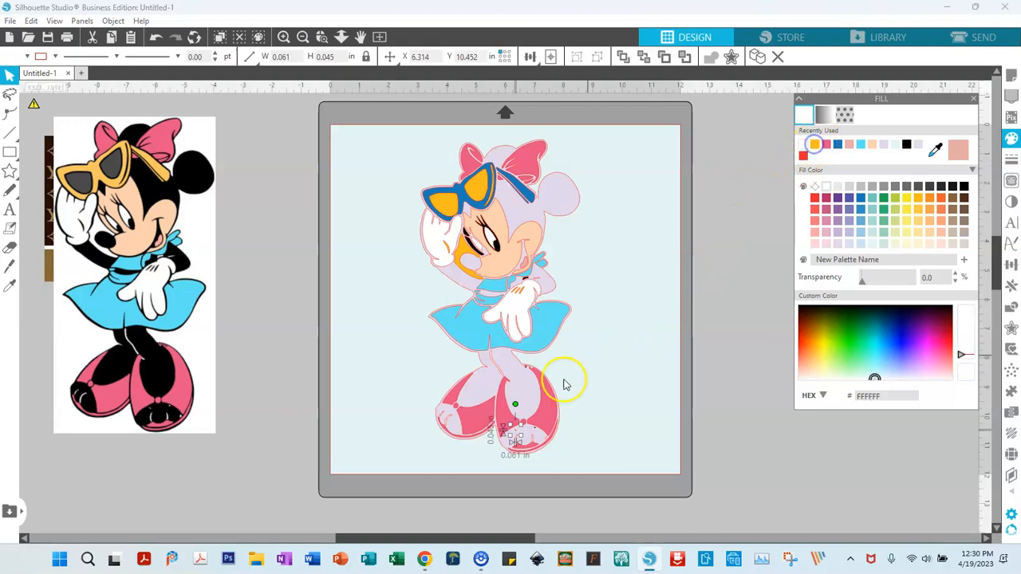
{"action": "left_click", "coordinate": [538, 434]}
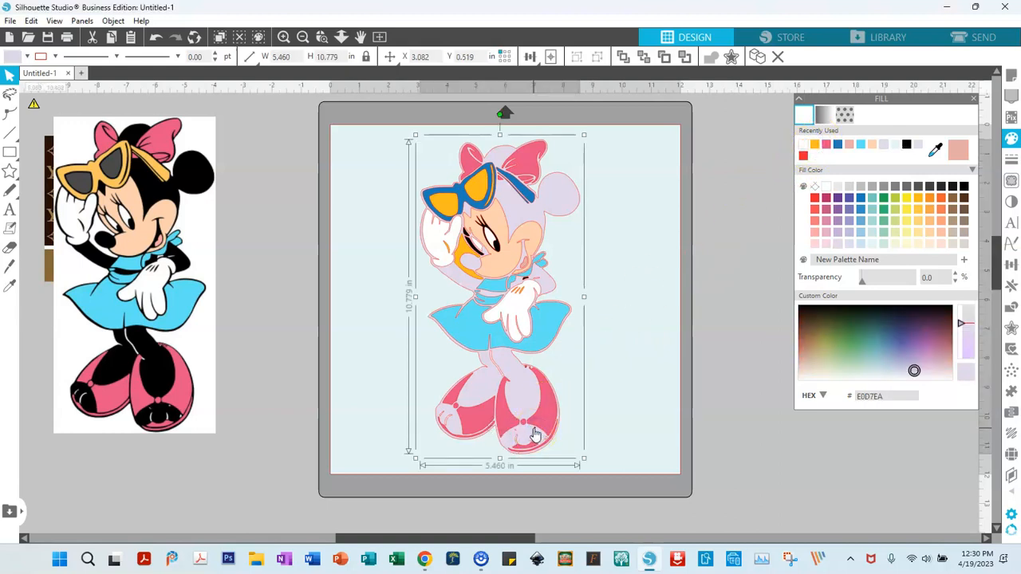
{"action": "left_click", "coordinate": [532, 429]}
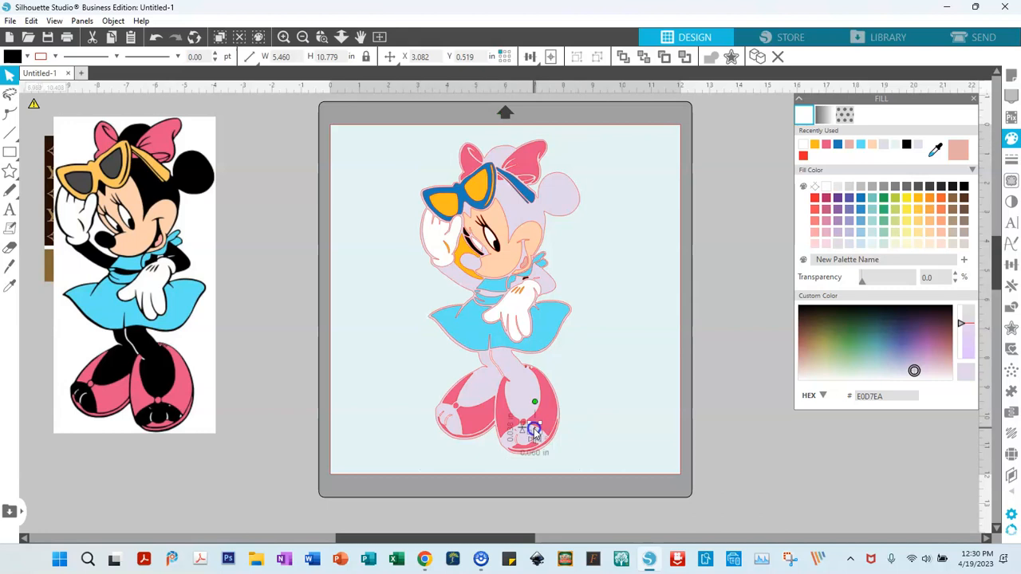
{"action": "left_click", "coordinate": [804, 144]}
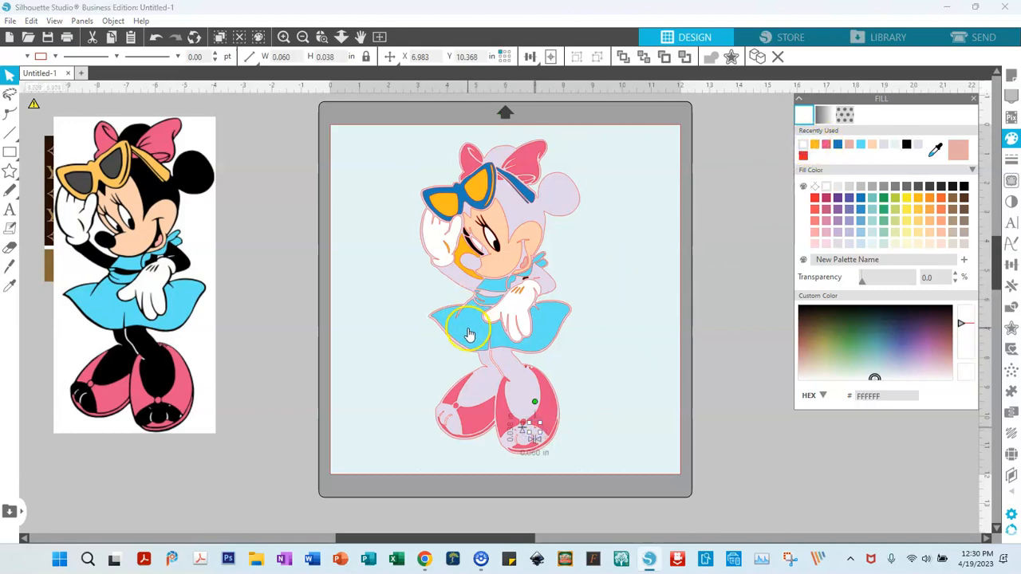
Fill the two black pieces around the far eye, beside the nose, with the face's peach color.
{"action": "left_click", "coordinate": [477, 257]}
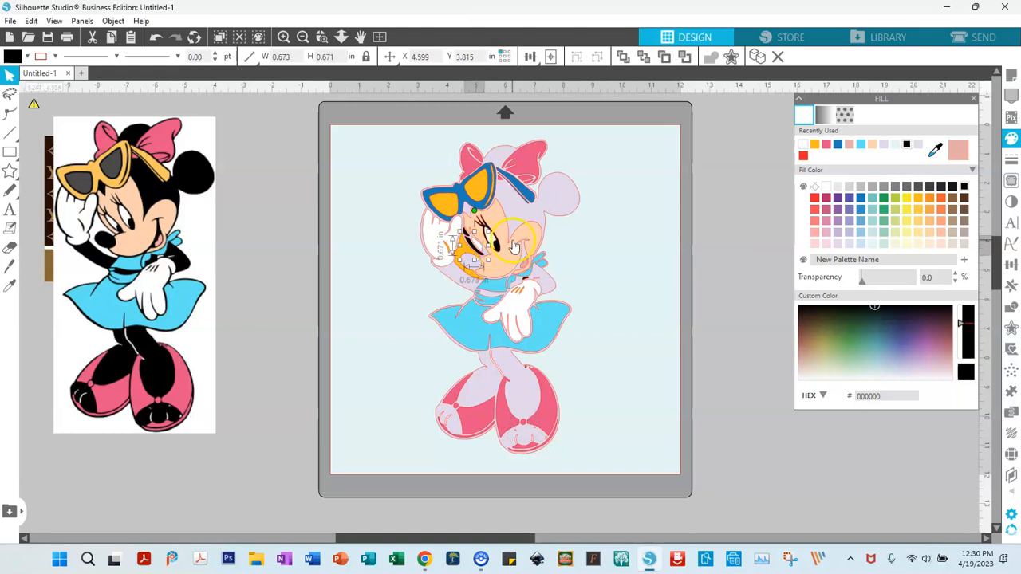
{"action": "left_click", "coordinate": [850, 146]}
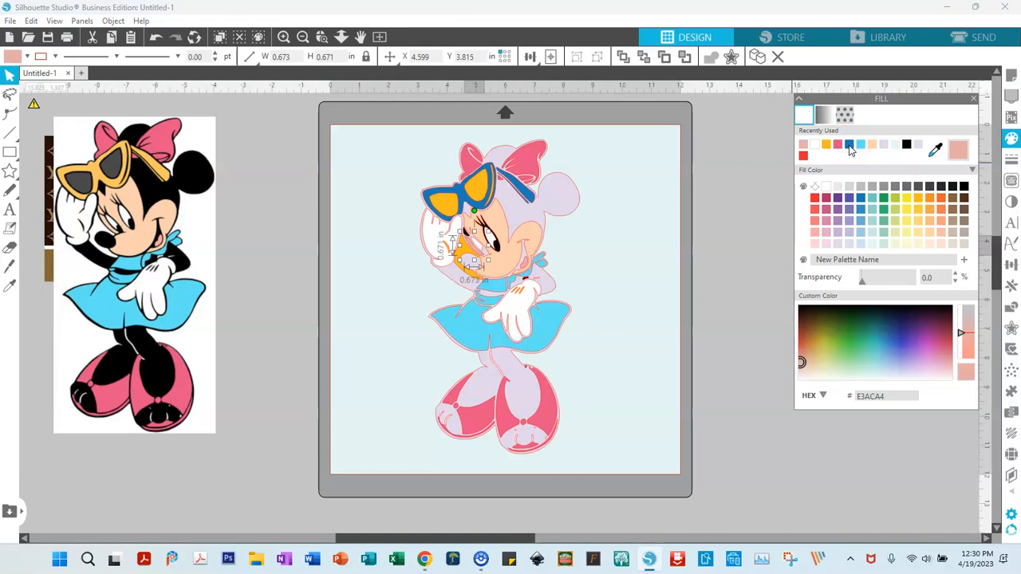
{"action": "left_click", "coordinate": [935, 149]}
{"action": "left_click", "coordinate": [515, 255]}
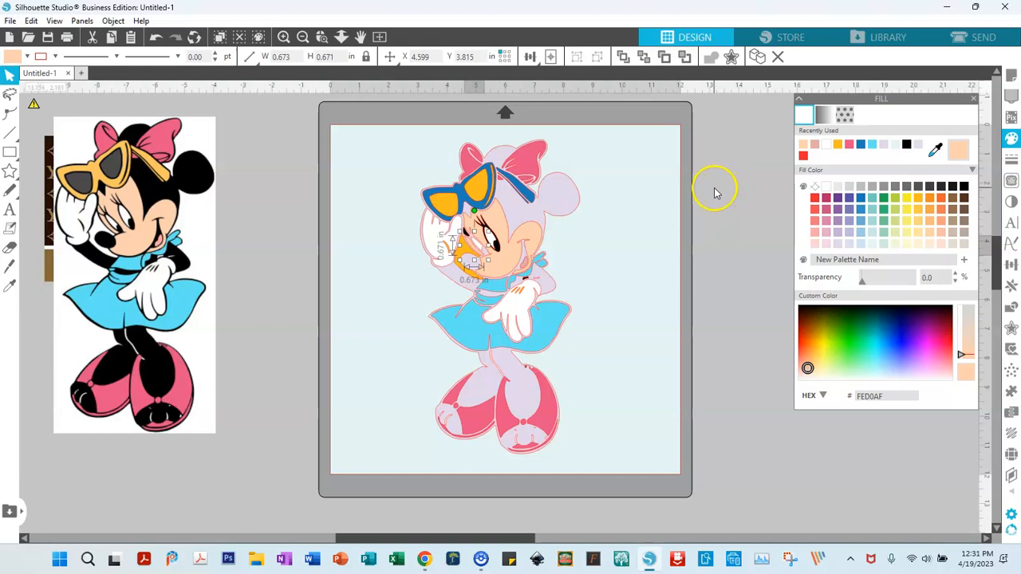
{"action": "left_click", "coordinate": [468, 238]}
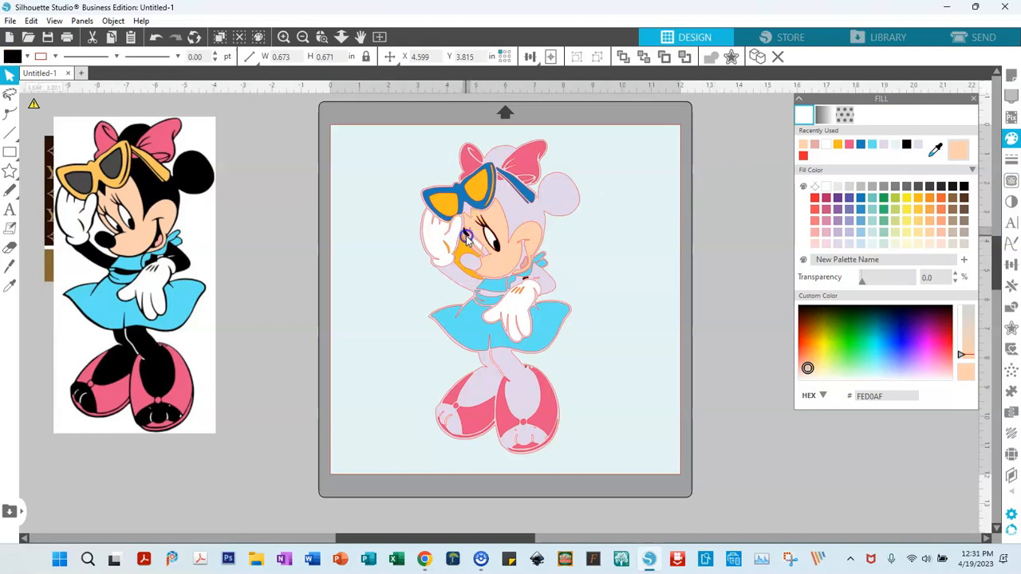
{"action": "left_click", "coordinate": [802, 146]}
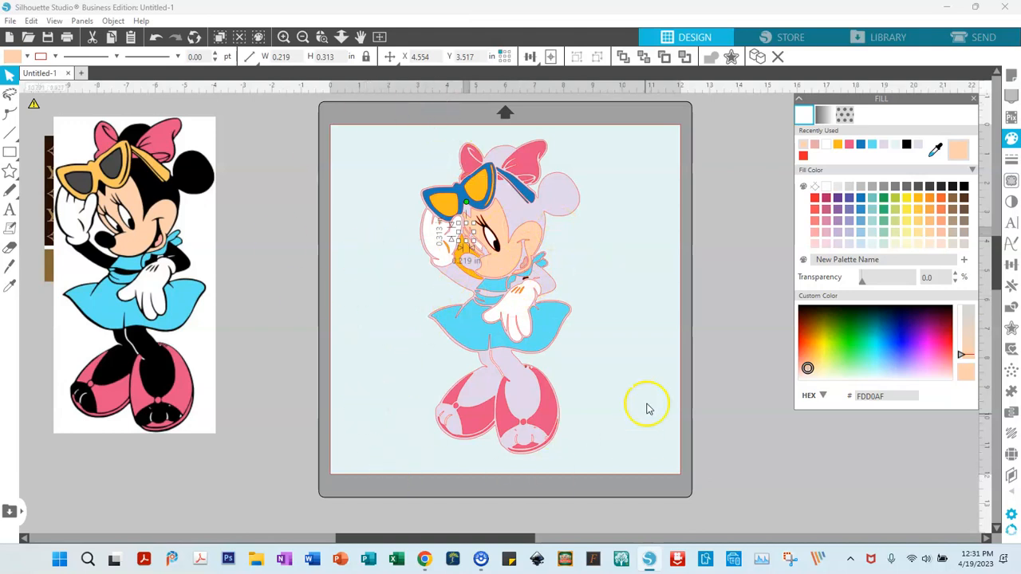
{"action": "left_click", "coordinate": [606, 324]}
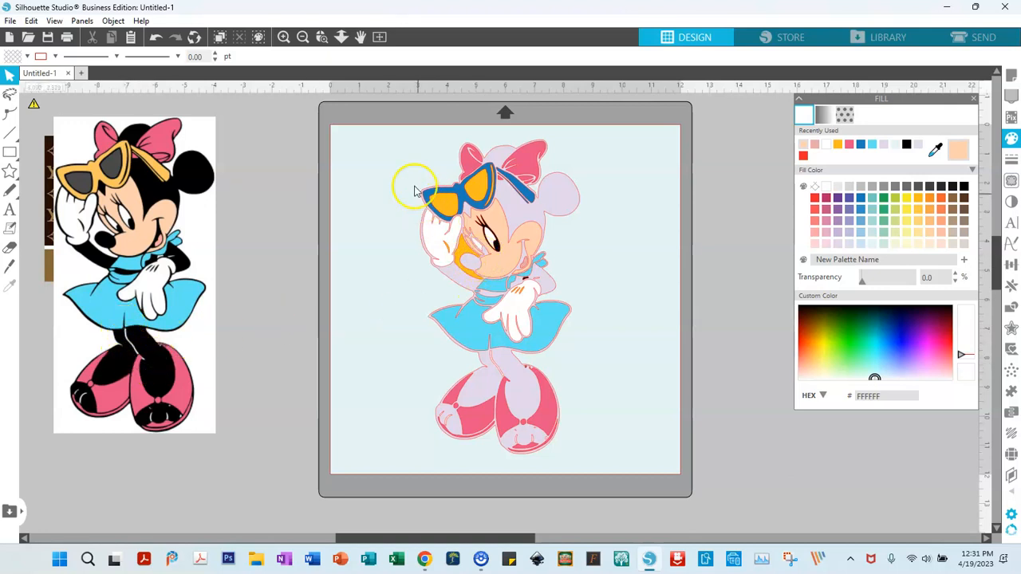
Enlarge the two white toe lines on the right shoe, making the second one about 0.083 × 0.308 in.
{"action": "left_click", "coordinate": [322, 38]}
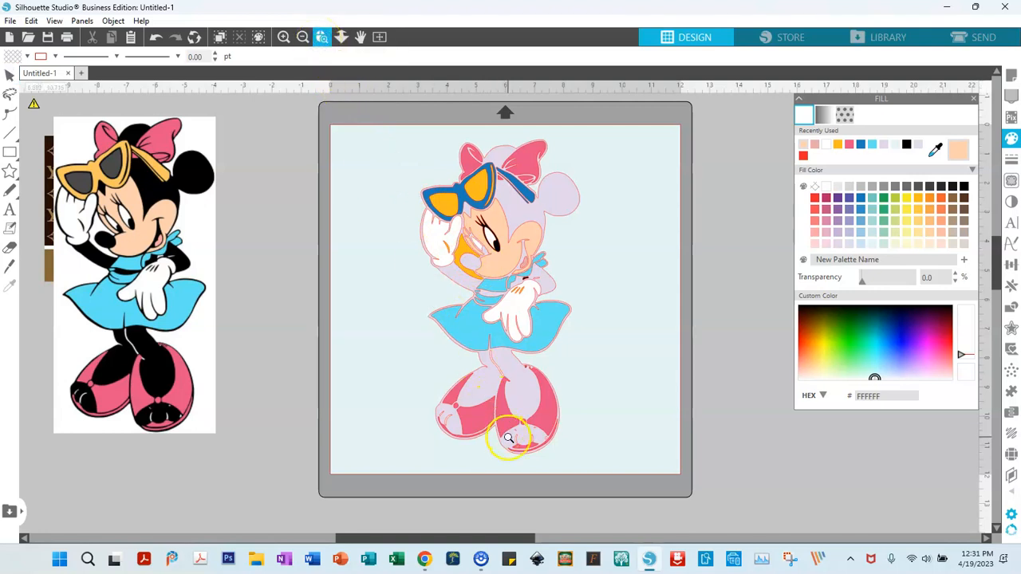
{"action": "left_click_drag", "start_coordinate": [491, 397], "coordinate": [491, 417]}
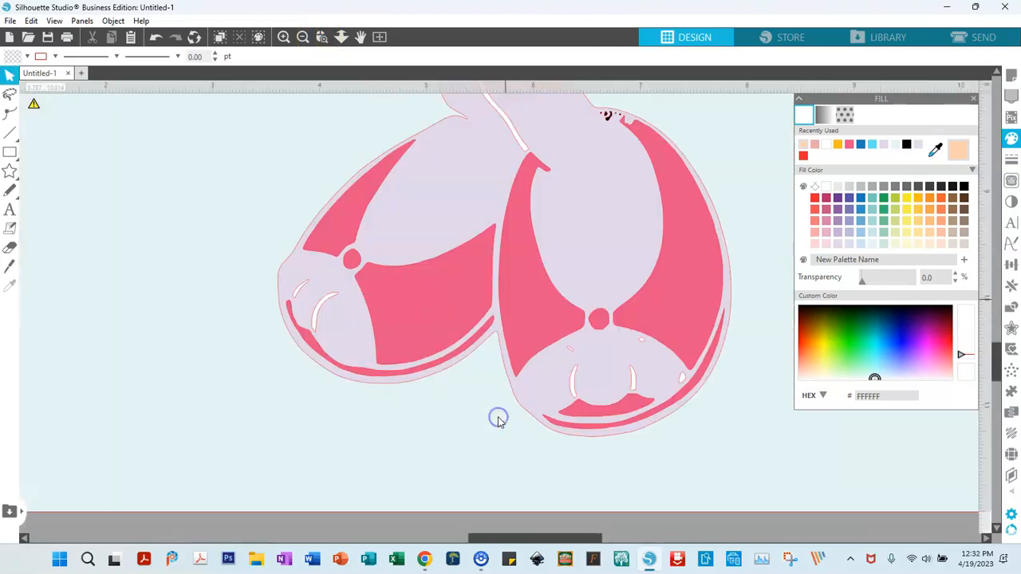
{"action": "left_click", "coordinate": [573, 389]}
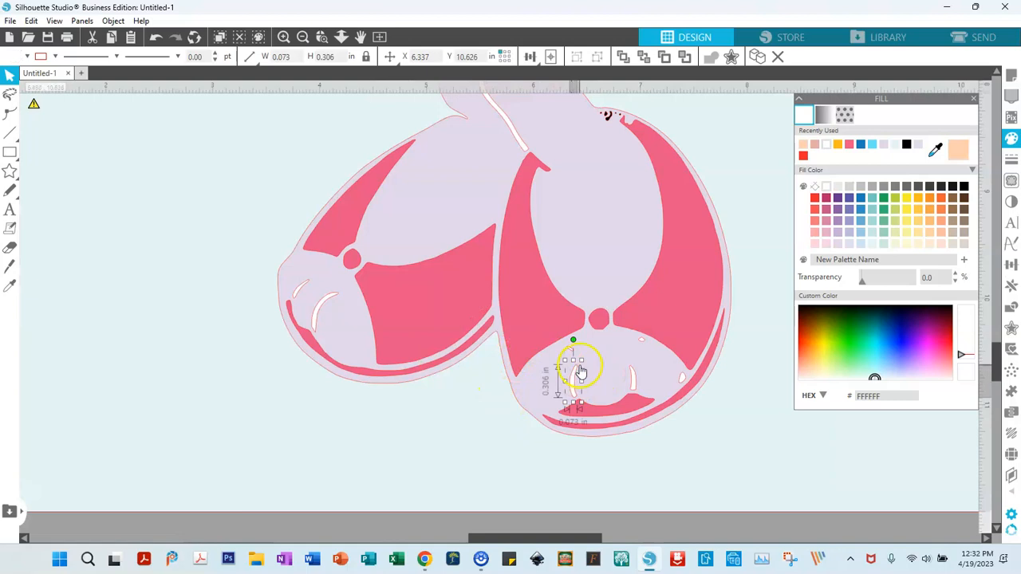
{"action": "left_click_drag", "start_coordinate": [582, 360], "coordinate": [586, 350]}
{"action": "left_click", "coordinate": [632, 383]}
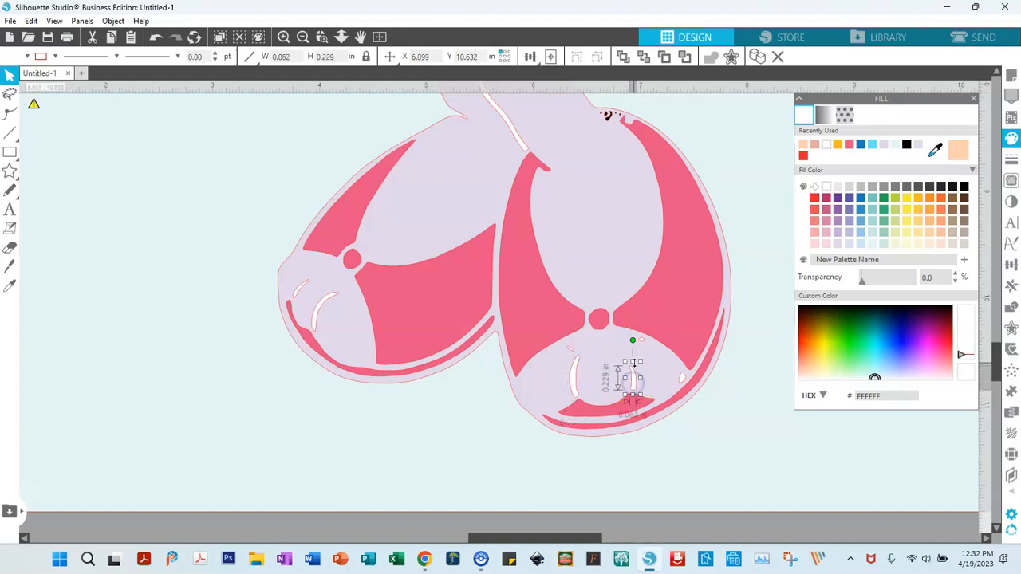
{"action": "left_click_drag", "start_coordinate": [627, 363], "coordinate": [622, 355]}
Enlarge the right shoe's three small white spots to about 0.100 × 0.152 in, 0.134 × 0.085 in and 0.110 × 0.081 in.
{"action": "left_click", "coordinate": [681, 380]}
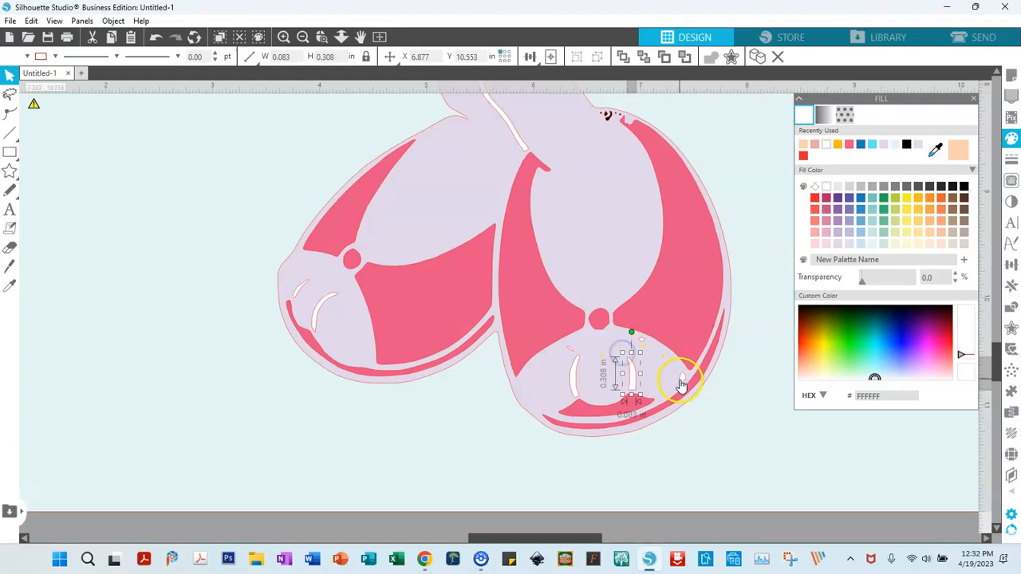
{"action": "left_click", "coordinate": [677, 396]}
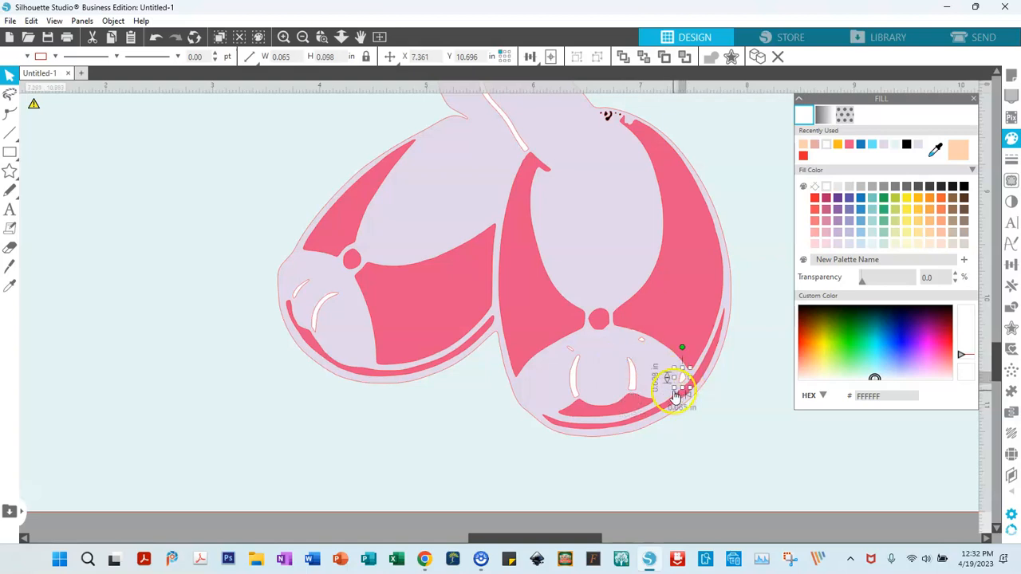
{"action": "left_click_drag", "start_coordinate": [674, 388], "coordinate": [668, 393]}
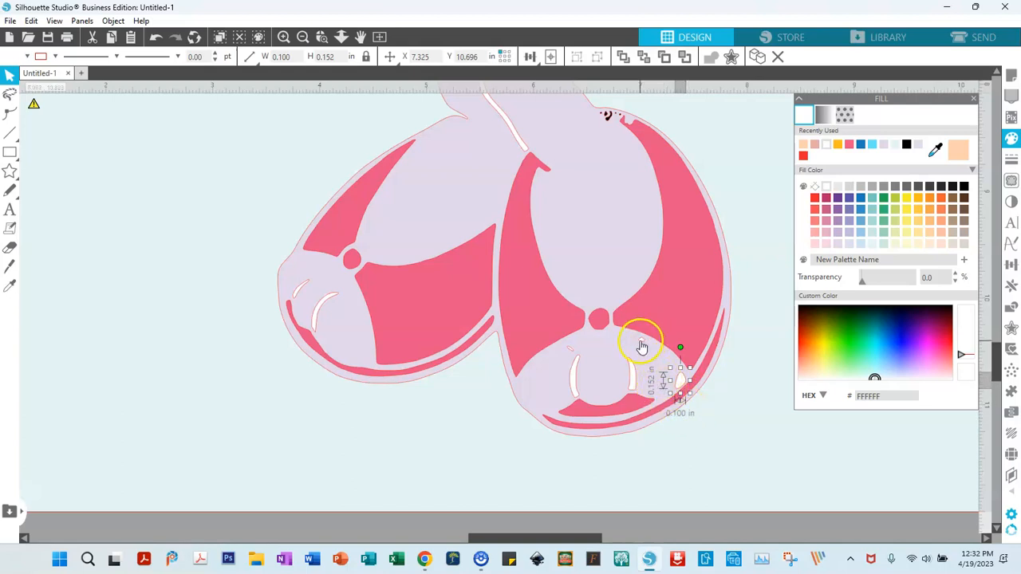
{"action": "left_click", "coordinate": [640, 343]}
{"action": "left_click_drag", "start_coordinate": [635, 347], "coordinate": [619, 341]}
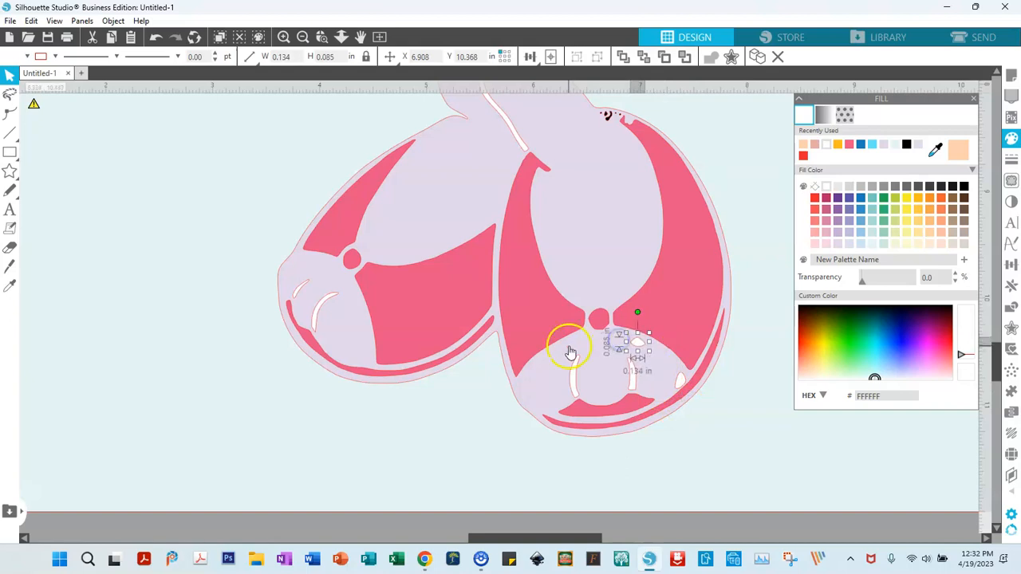
{"action": "left_click", "coordinate": [569, 348]}
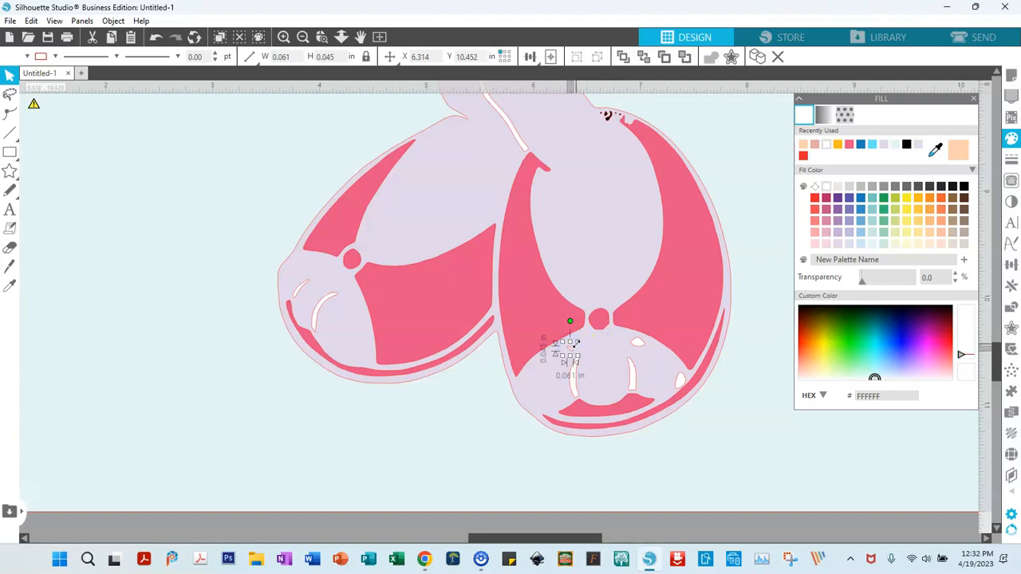
{"action": "left_click_drag", "start_coordinate": [575, 342], "coordinate": [575, 331]}
Enlarge the shorter white toe line on the left shoe to about 0.235 × 0.267 in.
{"action": "left_click", "coordinate": [324, 303]}
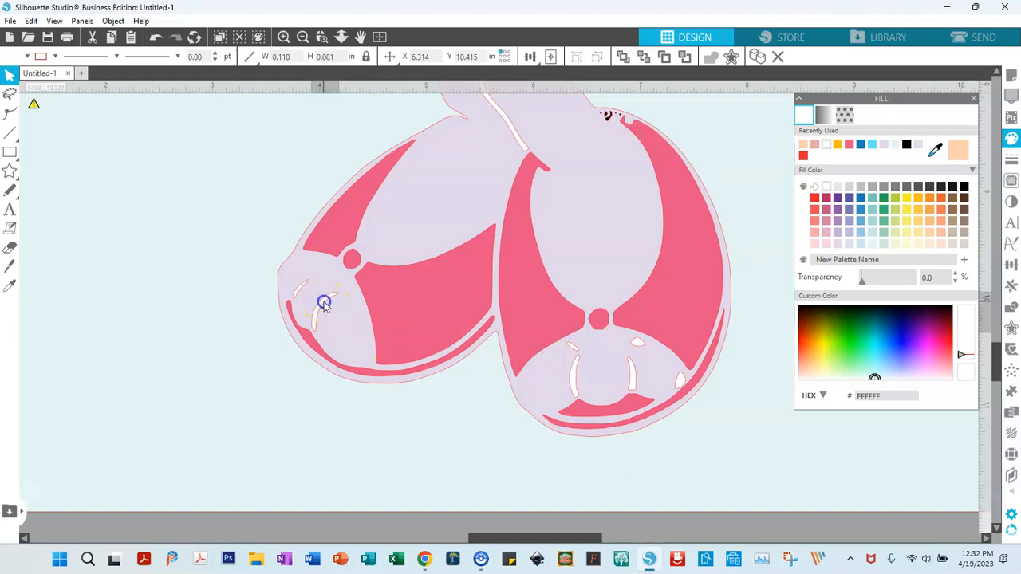
{"action": "left_click_drag", "start_coordinate": [342, 288], "coordinate": [327, 267]}
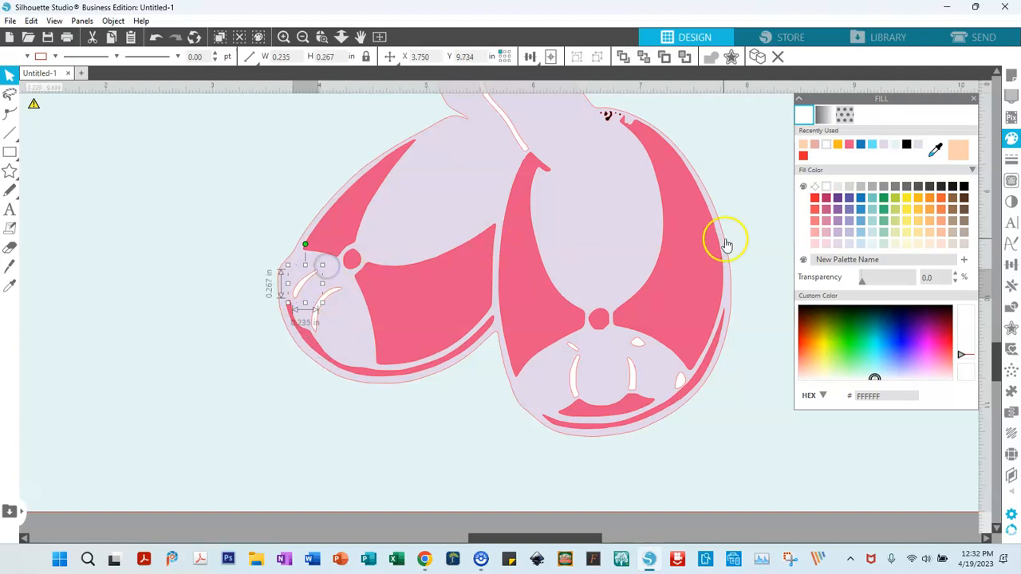
Delete the tiny black specks along the upper edge of the right shoe.
{"action": "scroll", "coordinate": [725, 243], "scroll_direction": "up", "scroll_amount": 1}
{"action": "scroll", "coordinate": [726, 242], "scroll_direction": "up", "scroll_amount": 1}
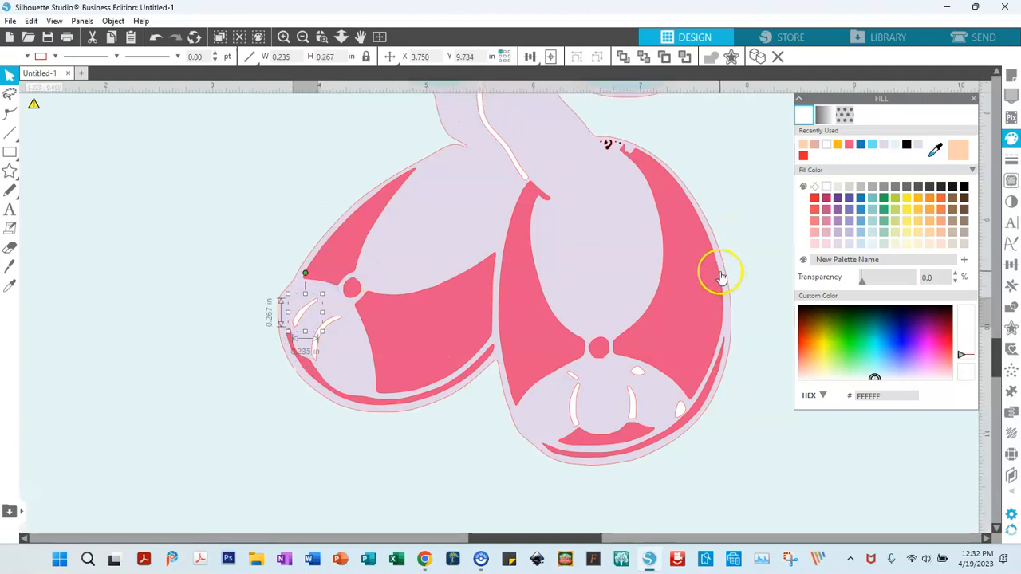
{"action": "left_click", "coordinate": [610, 148]}
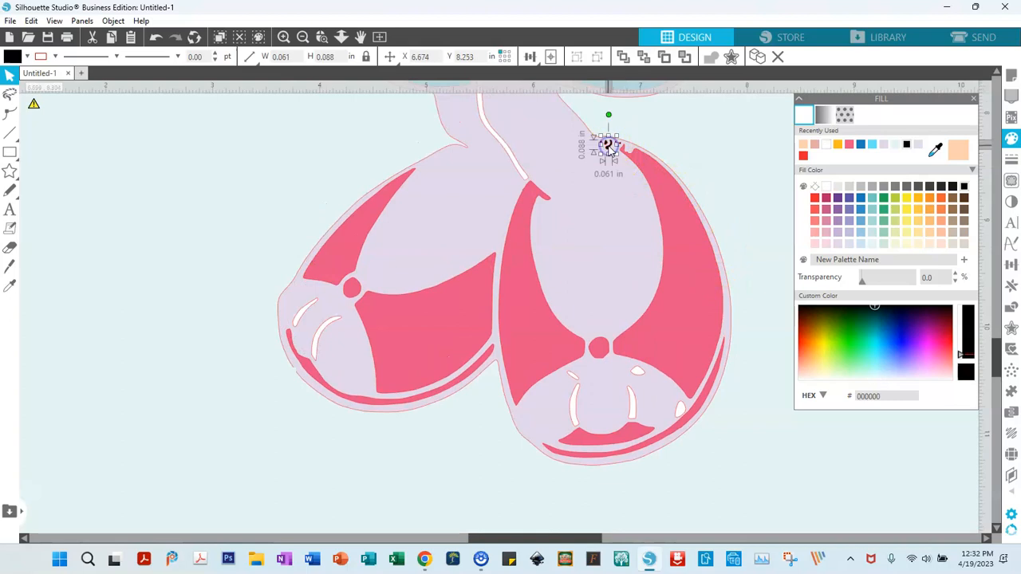
{"action": "key", "text": "Delete"}
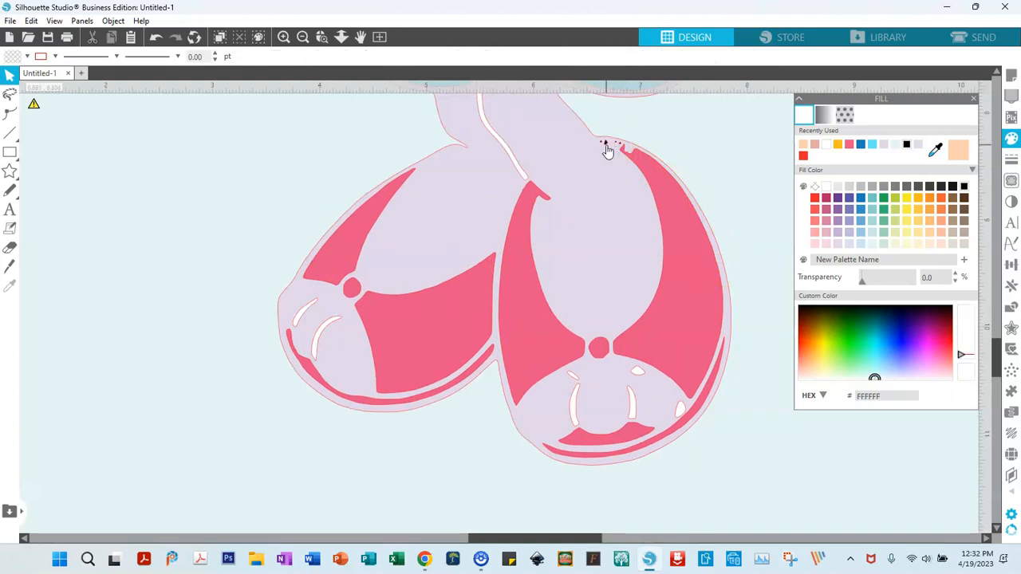
{"action": "left_click", "coordinate": [606, 147]}
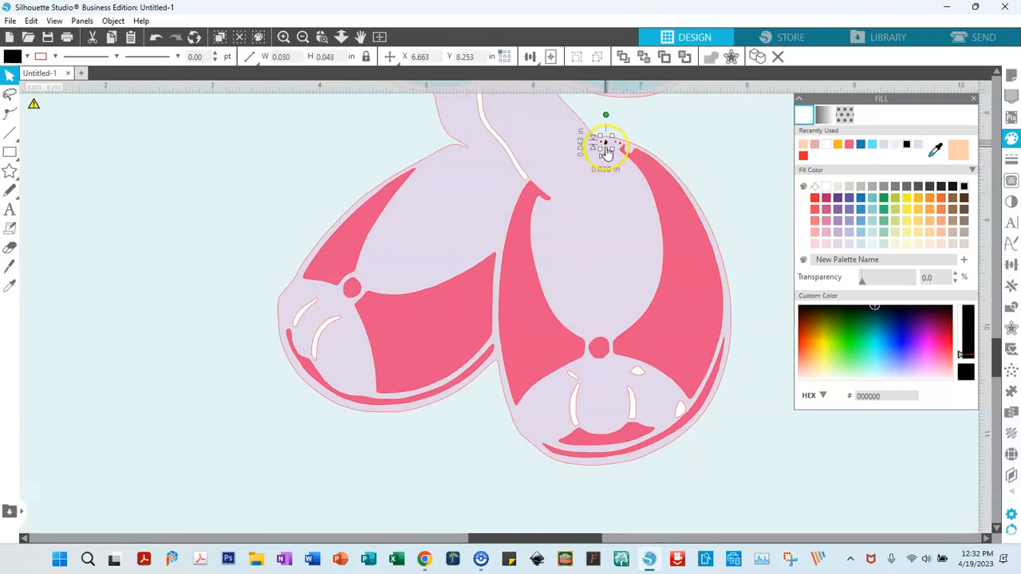
{"action": "key", "text": "Delete"}
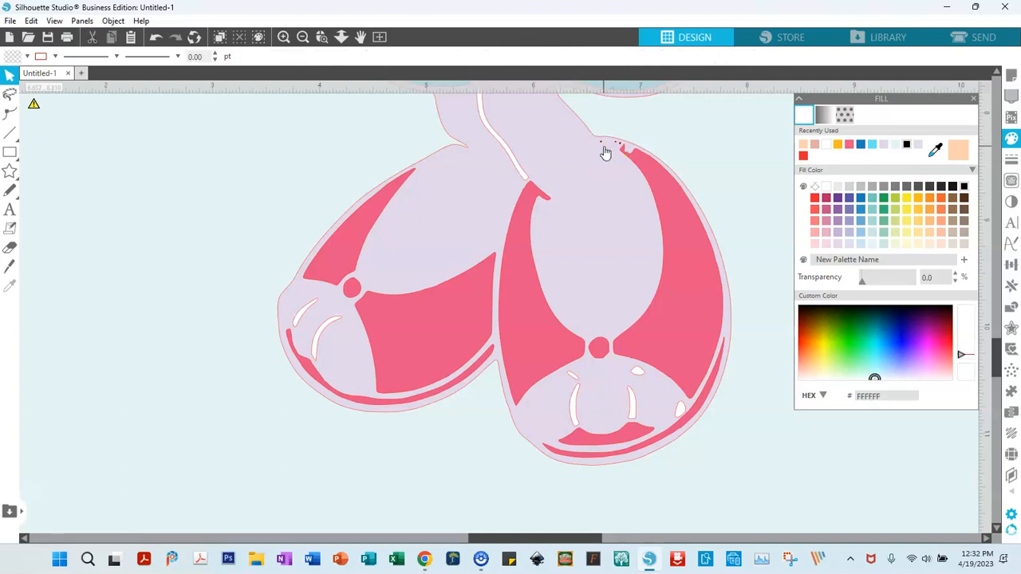
{"action": "left_click", "coordinate": [598, 144]}
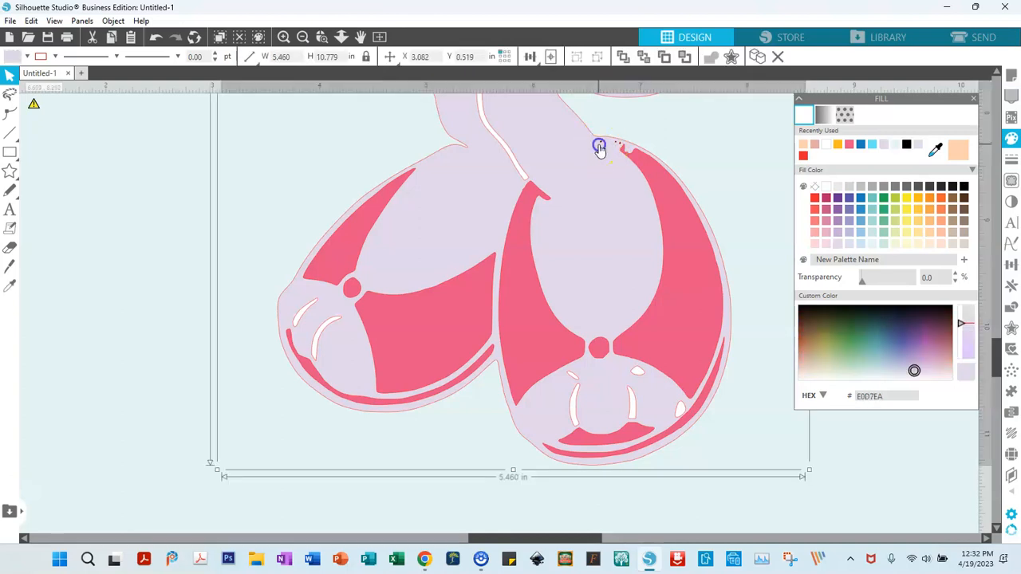
{"action": "left_click", "coordinate": [602, 143]}
{"action": "key", "text": "Delete"}
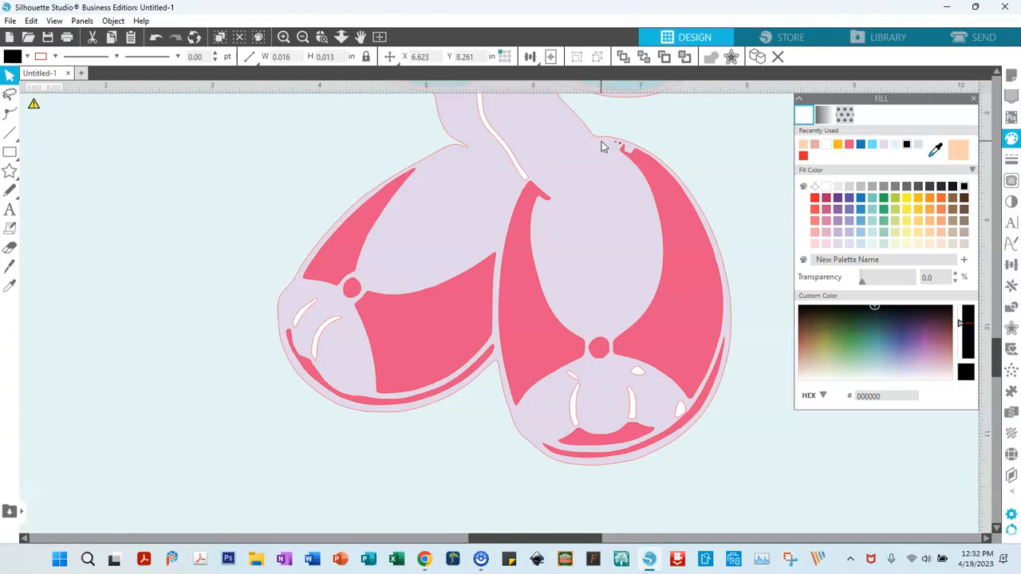
{"action": "left_click", "coordinate": [622, 151]}
{"action": "left_click", "coordinate": [620, 144]}
{"action": "key", "text": "Delete"}
{"action": "left_click", "coordinate": [615, 143]}
{"action": "key", "text": "Delete"}
{"action": "left_click", "coordinate": [626, 156]}
Enlarge the white line between the legs to about 0.499 × 0.916 in.
{"action": "scroll", "coordinate": [683, 155], "scroll_direction": "up", "scroll_amount": 2}
{"action": "scroll", "coordinate": [684, 162], "scroll_direction": "up", "scroll_amount": 1}
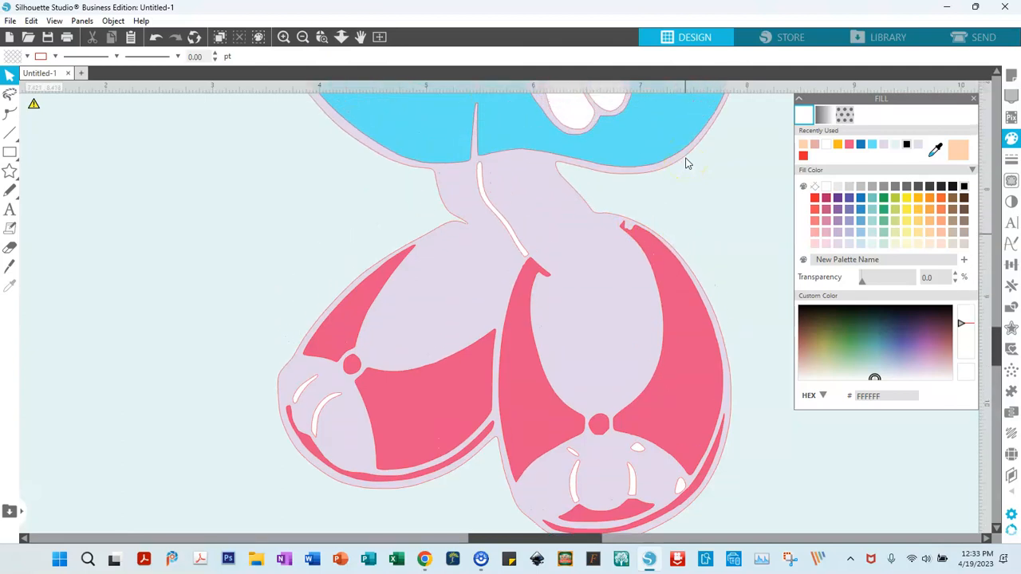
{"action": "left_click", "coordinate": [507, 232]}
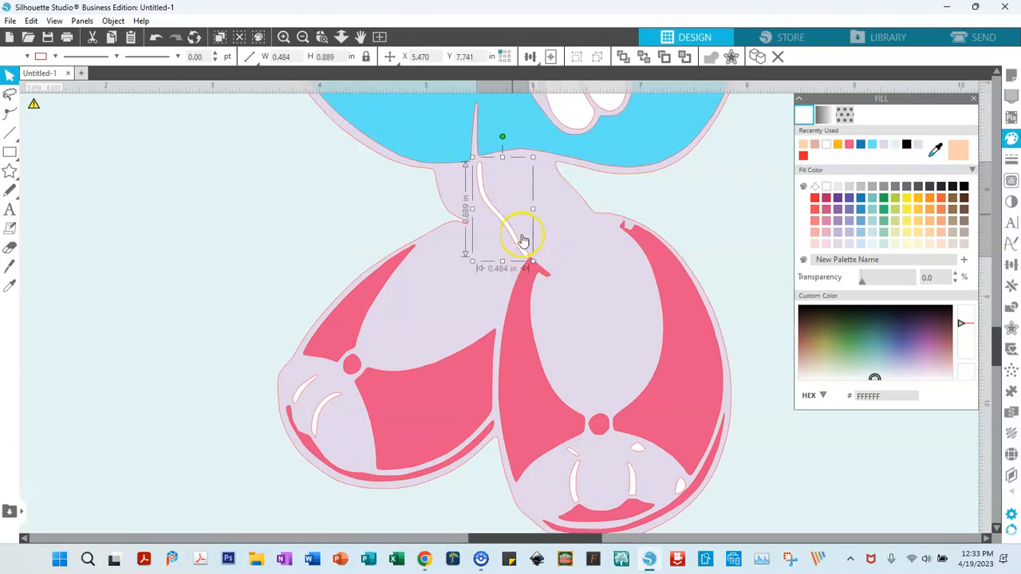
{"action": "left_click_drag", "start_coordinate": [469, 156], "coordinate": [471, 154]}
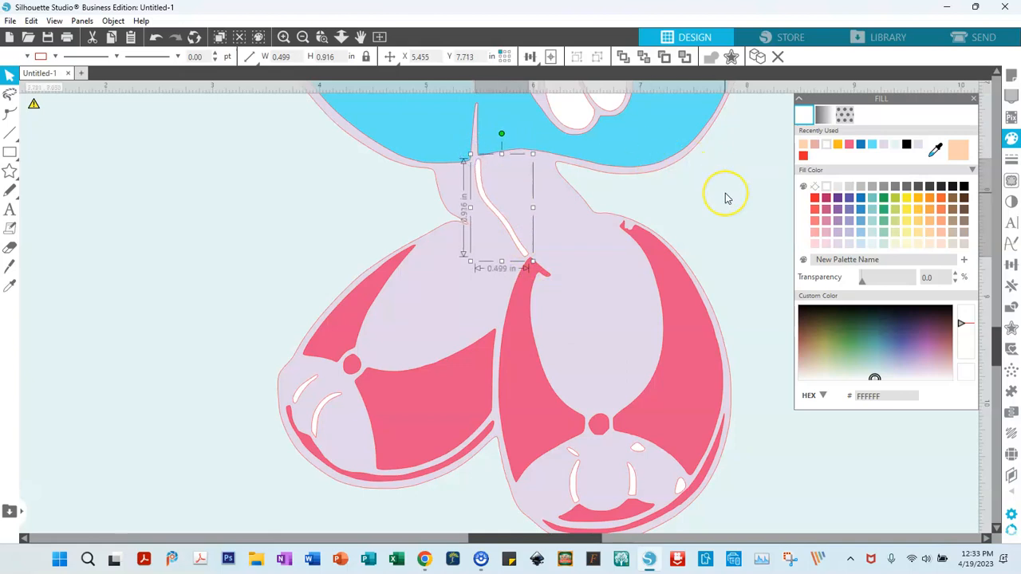
Stretch the thin white line on the arm above the lowered glove to about 0.257 in wide.
{"action": "scroll", "coordinate": [726, 198], "scroll_direction": "up", "scroll_amount": 3}
{"action": "scroll", "coordinate": [726, 198], "scroll_direction": "up", "scroll_amount": 9}
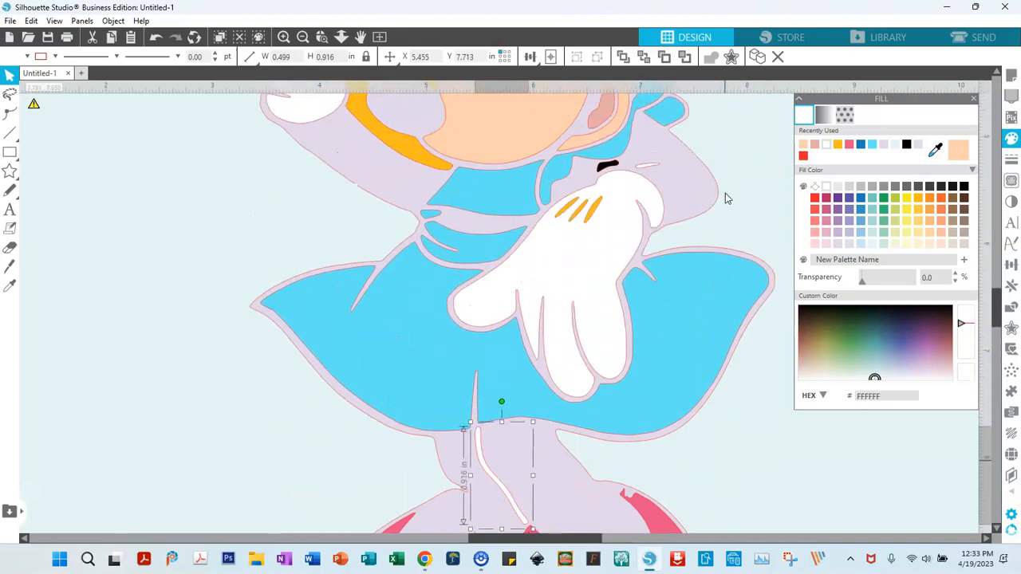
{"action": "scroll", "coordinate": [725, 197], "scroll_direction": "up", "scroll_amount": 2}
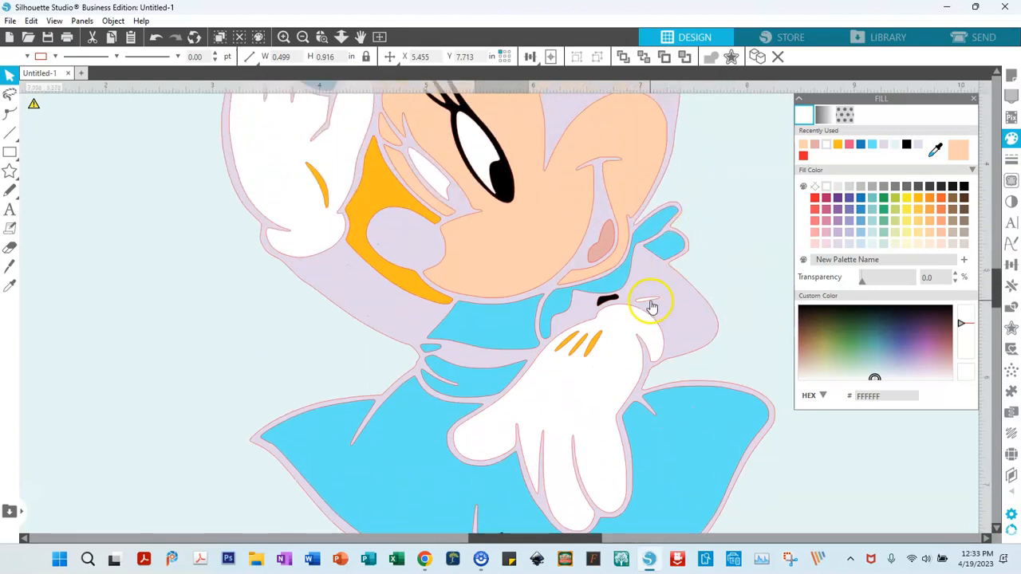
{"action": "left_click", "coordinate": [650, 300]}
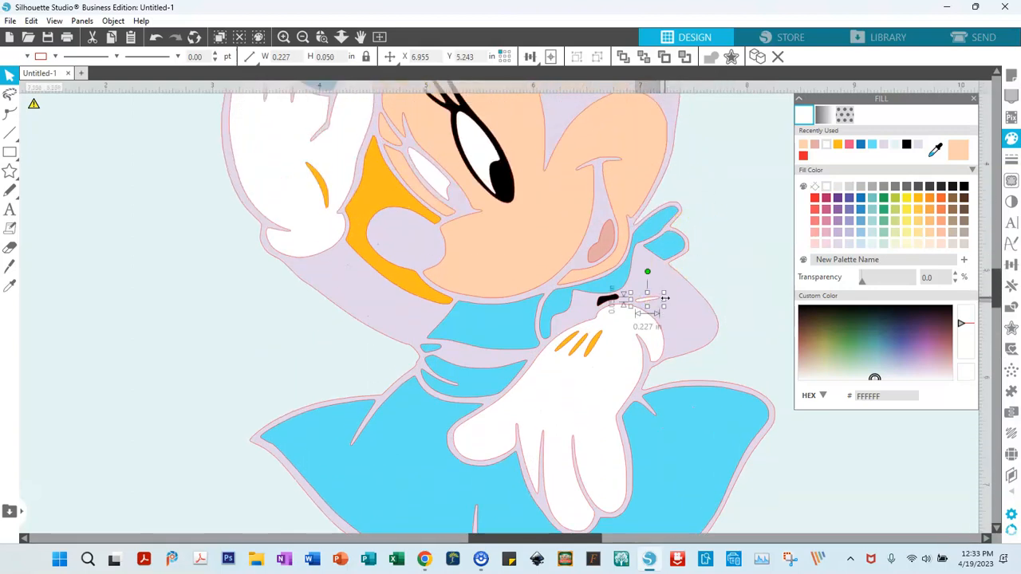
{"action": "left_click_drag", "start_coordinate": [665, 301], "coordinate": [668, 302]}
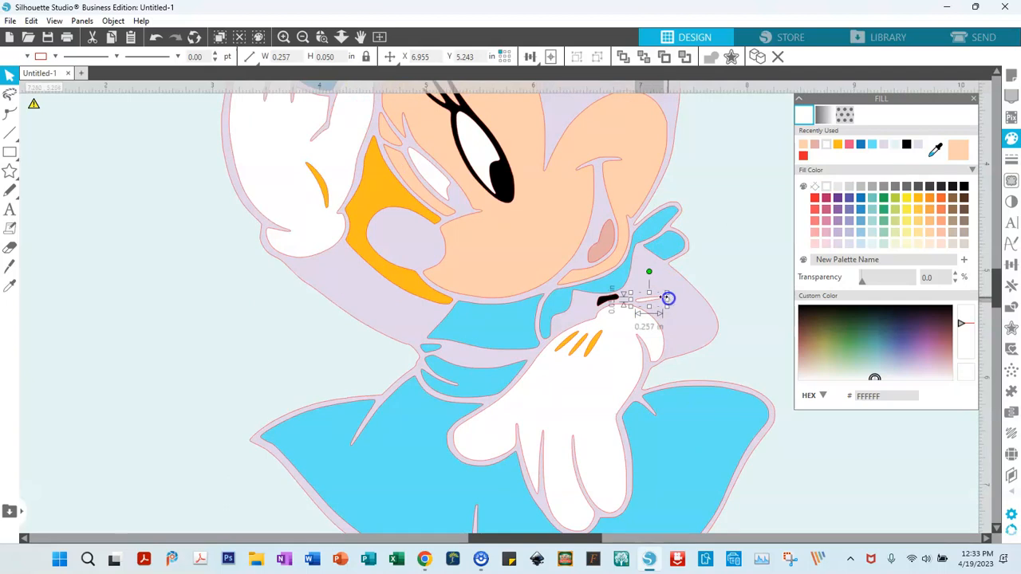
{"action": "left_click_drag", "start_coordinate": [651, 295], "coordinate": [651, 295]}
Make a compound path from the lowered glove and its three orange marks, test-moving the glove and undoing that move.
{"action": "left_click", "coordinate": [592, 352]}
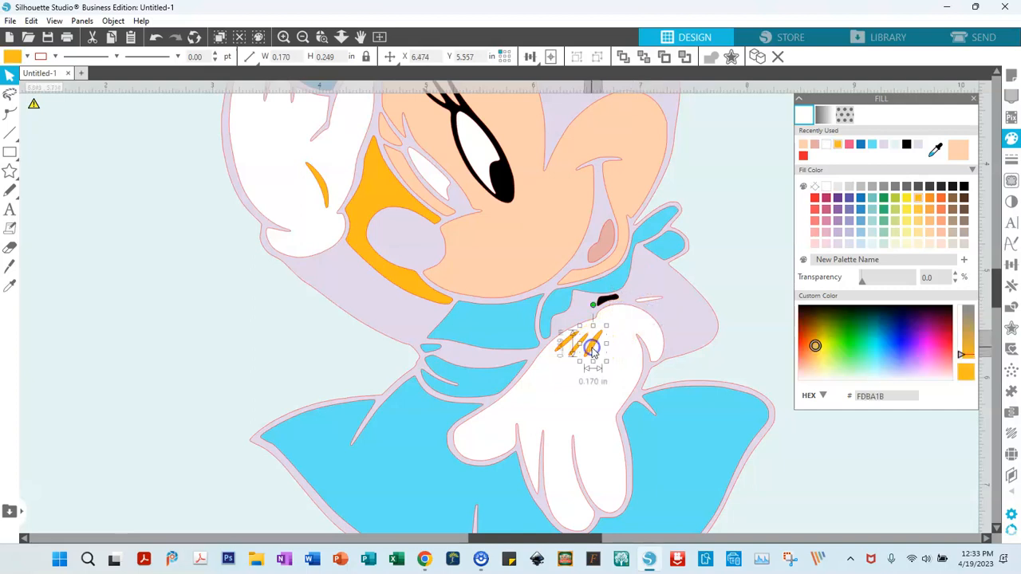
{"action": "left_click", "coordinate": [583, 356]}
{"action": "left_click", "coordinate": [570, 357], "text": "shift"}
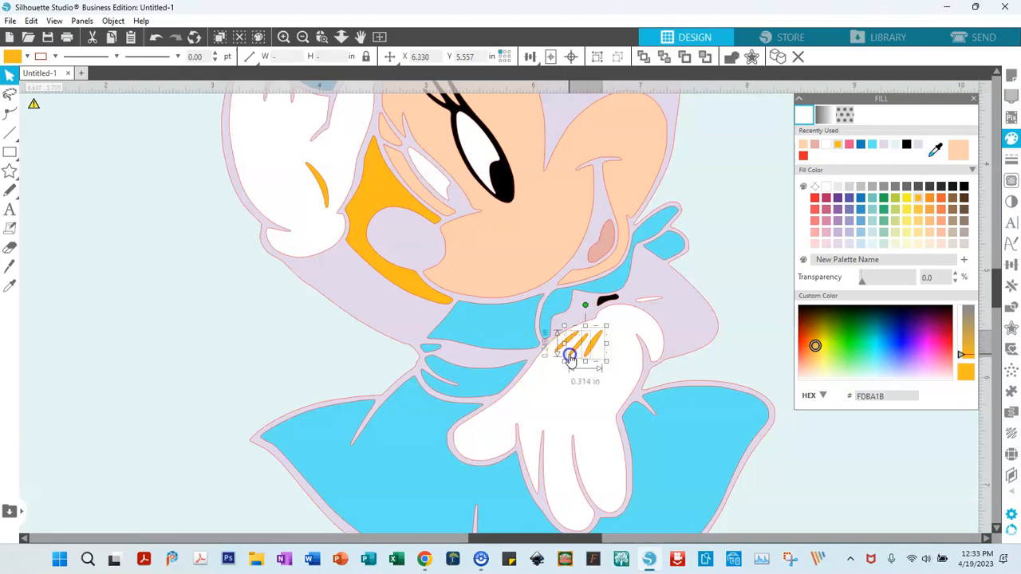
{"action": "left_click", "coordinate": [561, 355]}
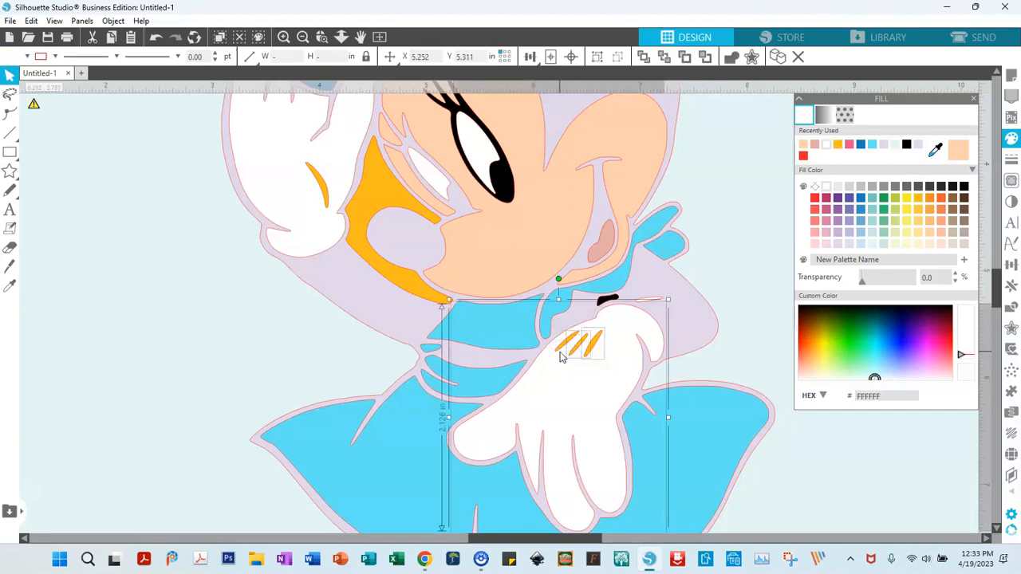
{"action": "left_click", "coordinate": [559, 356]}
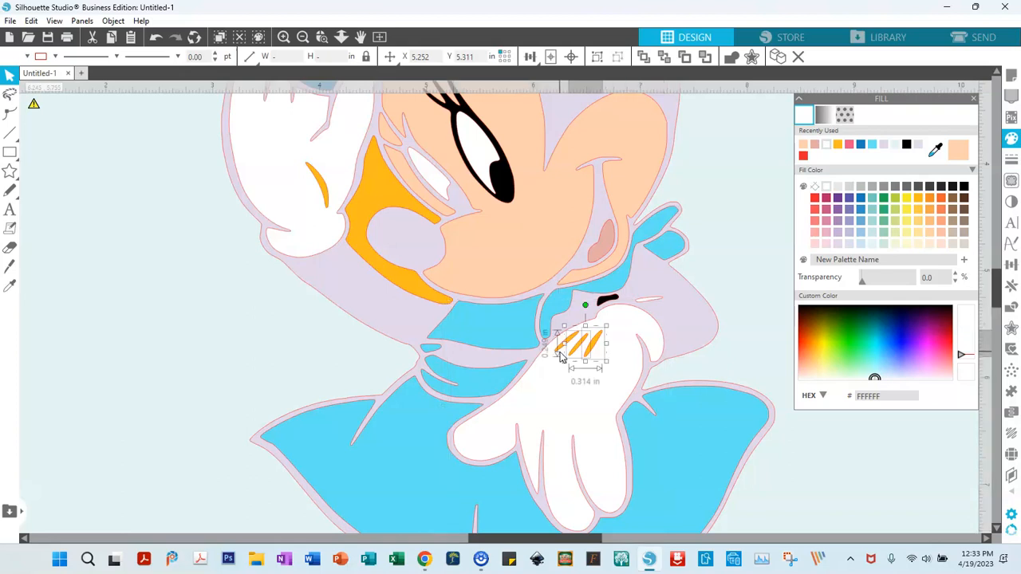
{"action": "left_click", "coordinate": [559, 354], "text": "shift"}
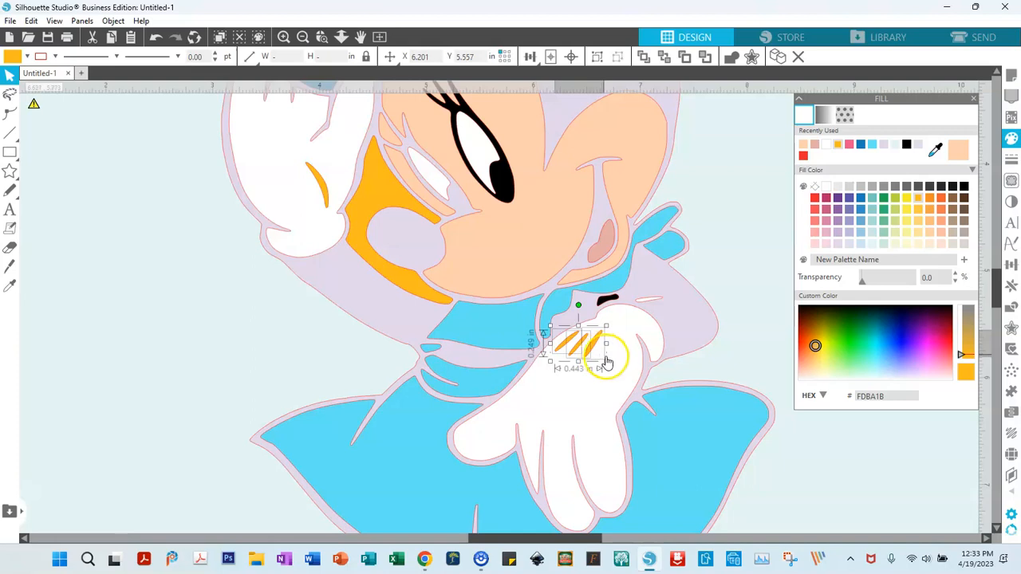
{"action": "left_click", "coordinate": [627, 404]}
{"action": "right_click", "coordinate": [618, 397]}
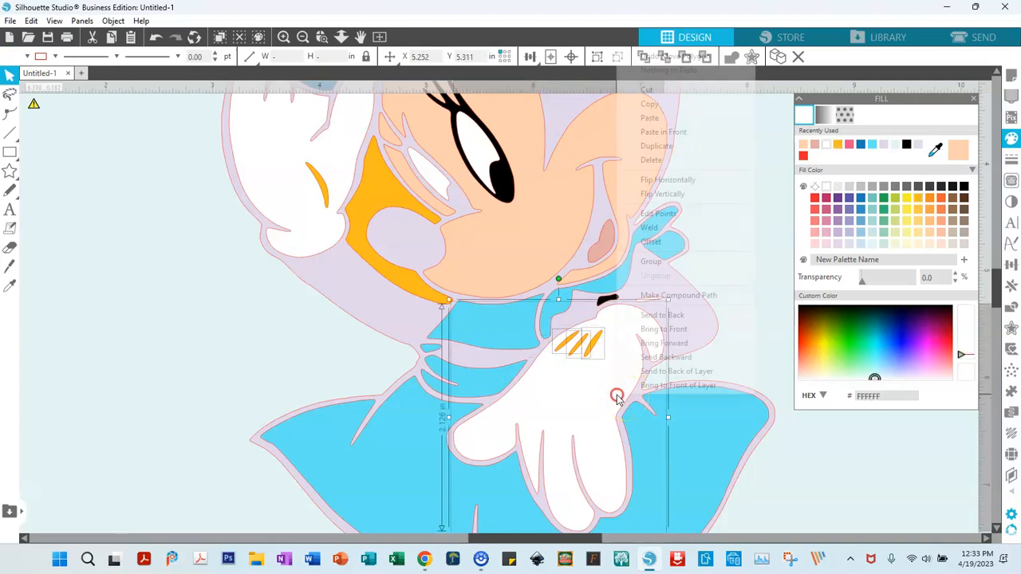
{"action": "left_click", "coordinate": [681, 297]}
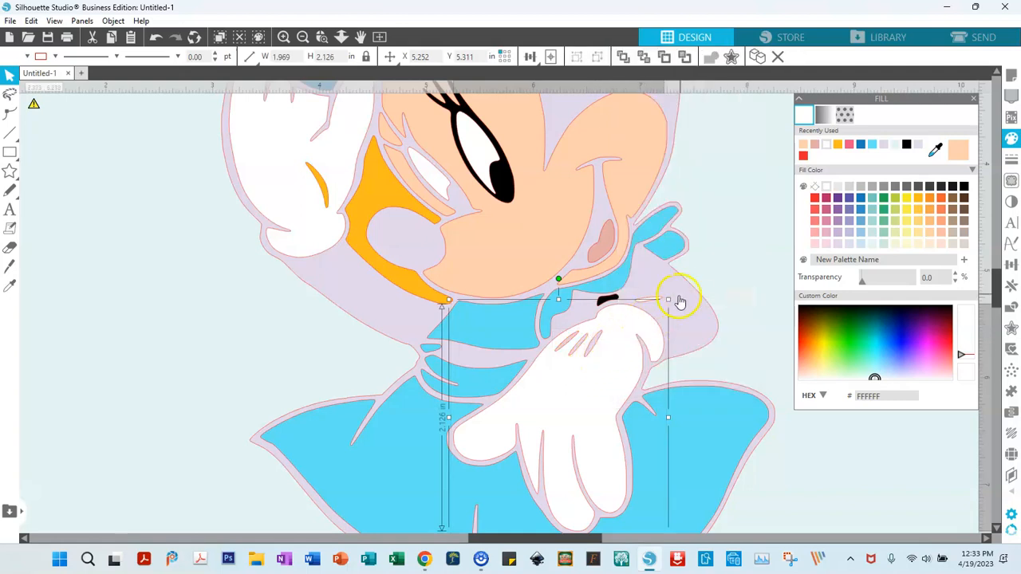
{"action": "left_click", "coordinate": [761, 253]}
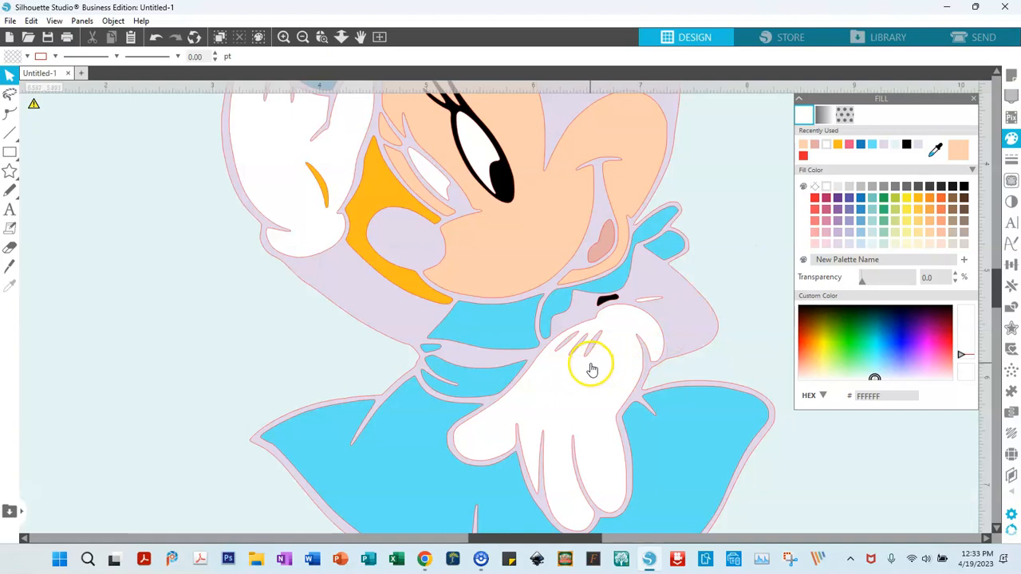
{"action": "left_click_drag", "start_coordinate": [594, 369], "coordinate": [733, 276]}
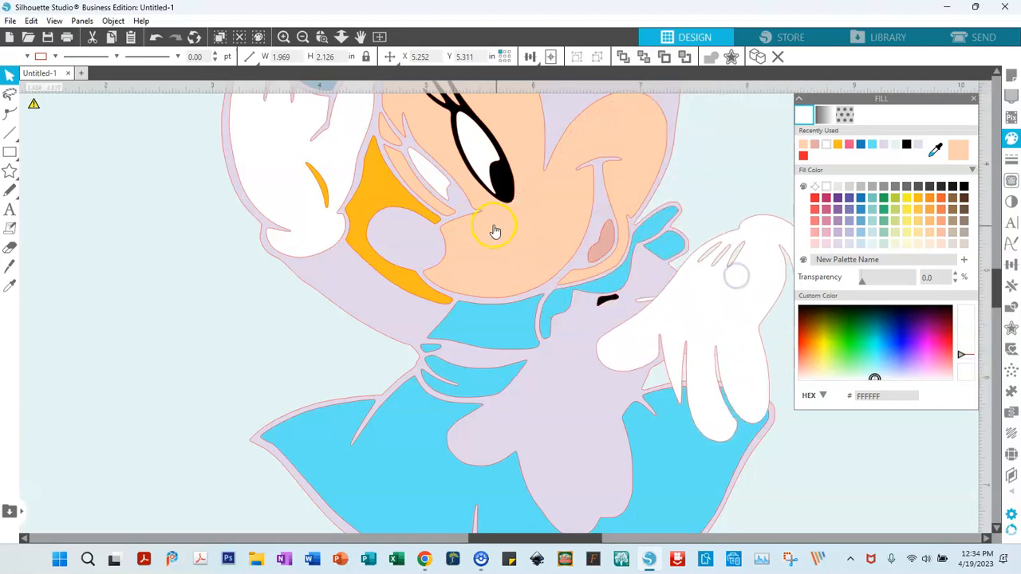
{"action": "left_click", "coordinate": [153, 39]}
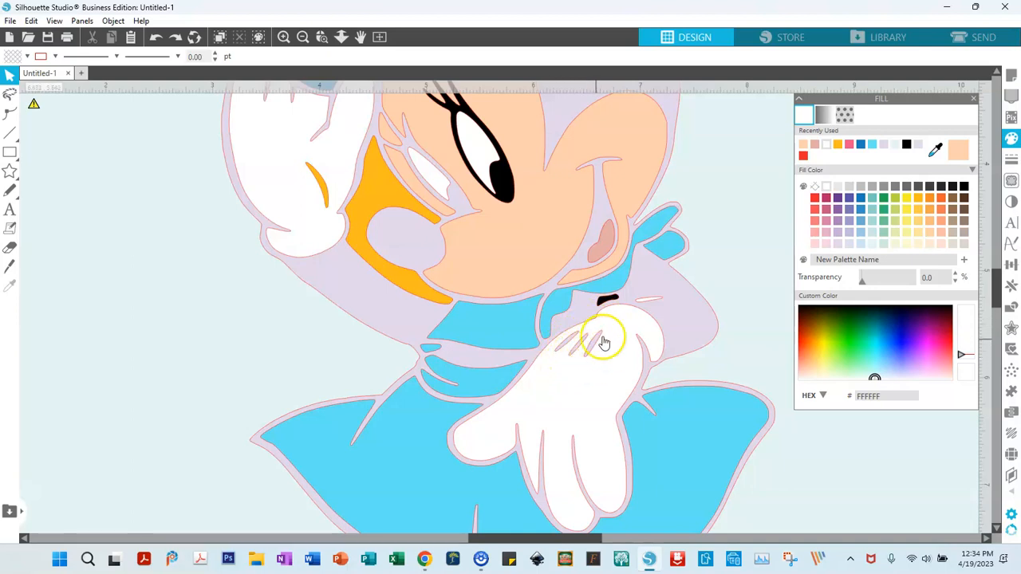
Stretch the small blue scarf piece left of the neck to about 0.309 in wide.
{"action": "left_click", "coordinate": [437, 353]}
{"action": "left_click_drag", "start_coordinate": [446, 351], "coordinate": [459, 347]}
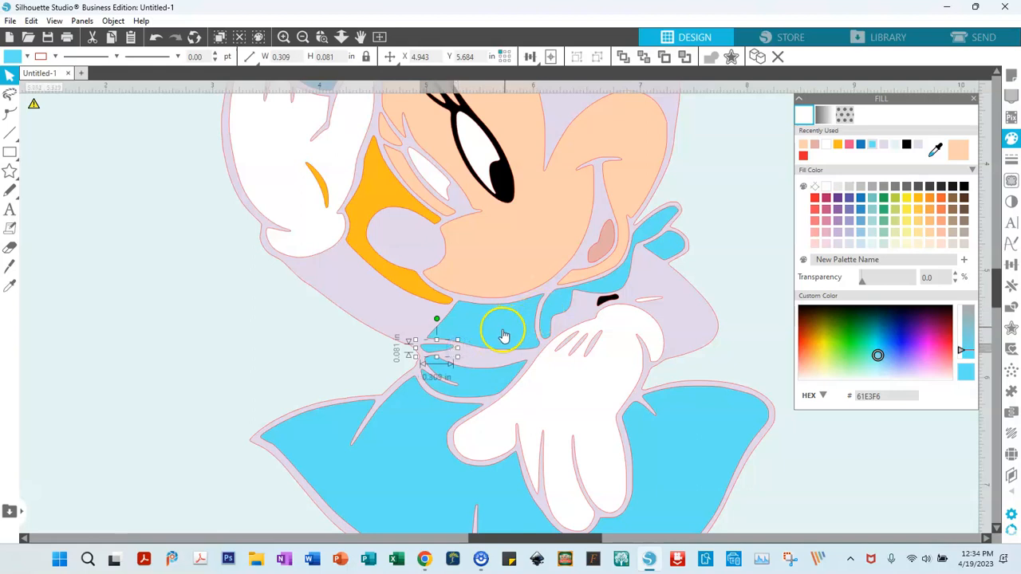
Make a compound path from the raised glove and the curved orange mark on it.
{"action": "scroll", "coordinate": [241, 288], "scroll_direction": "up", "scroll_amount": 6}
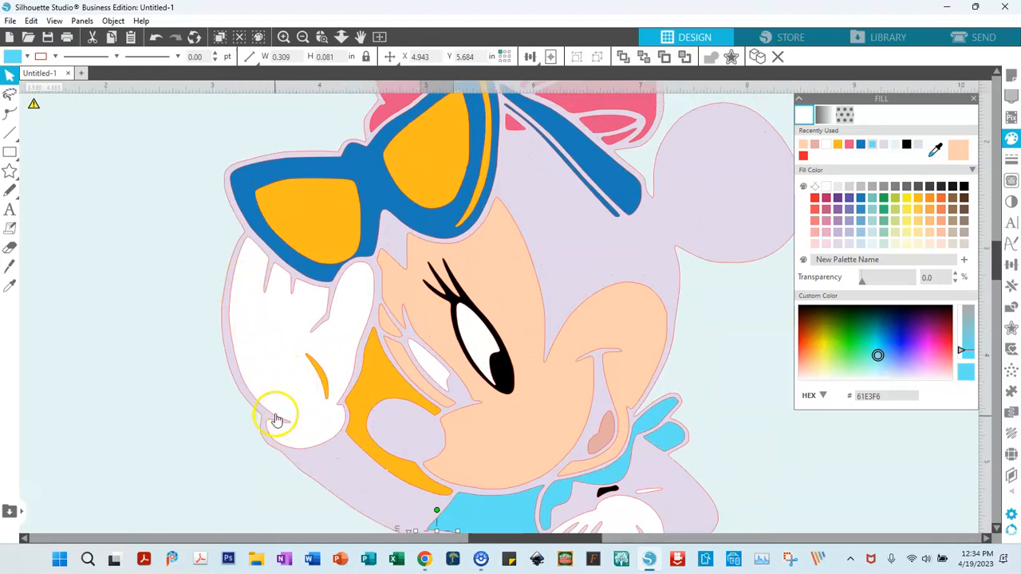
{"action": "left_click", "coordinate": [326, 389]}
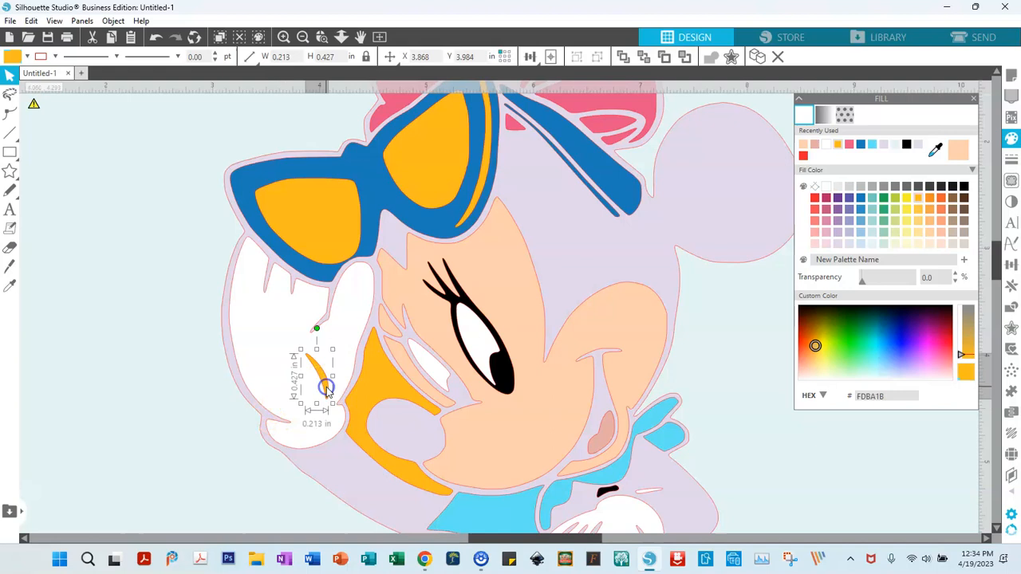
{"action": "left_click", "coordinate": [262, 403]}
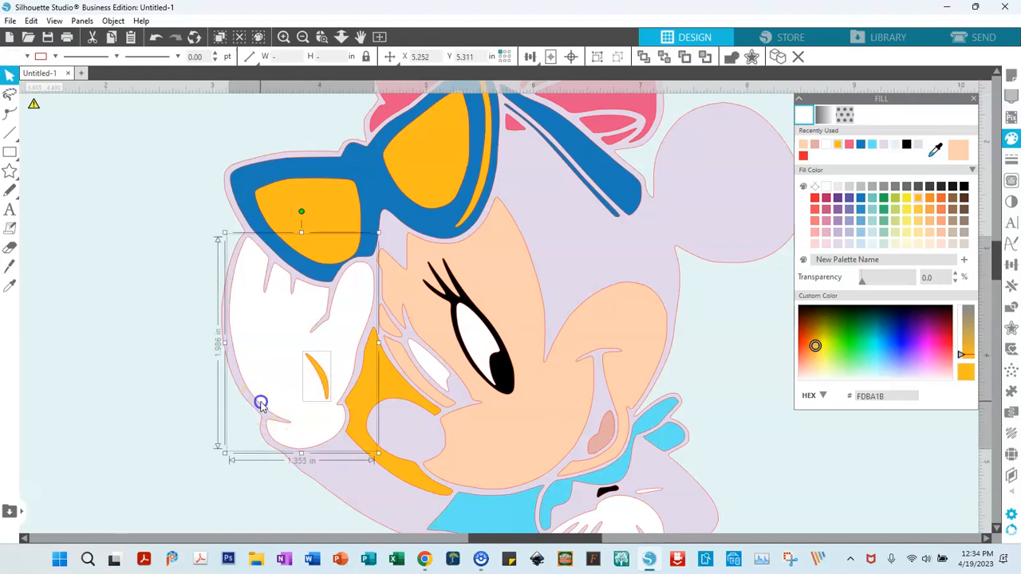
{"action": "right_click", "coordinate": [292, 373]}
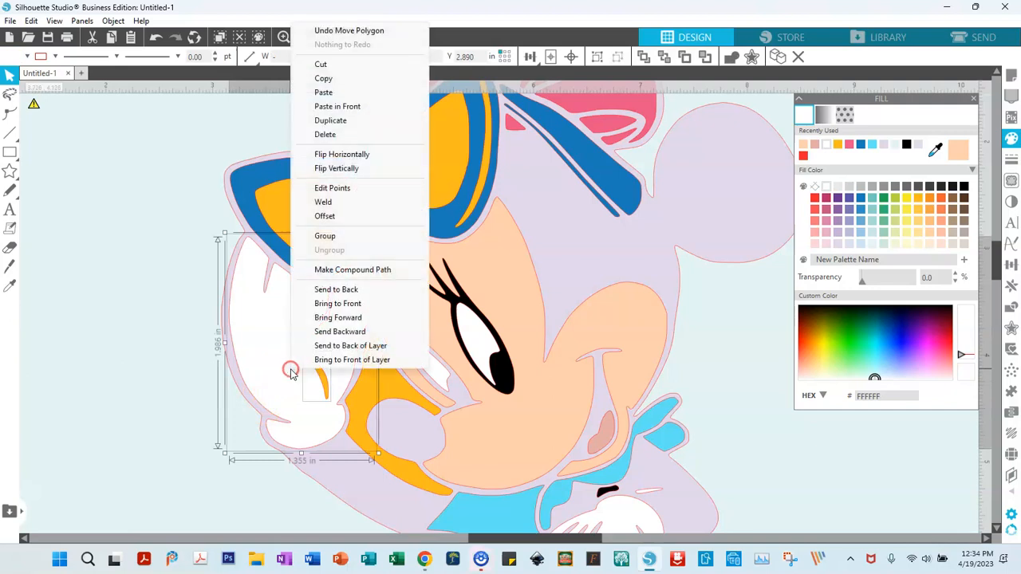
{"action": "left_click", "coordinate": [341, 272]}
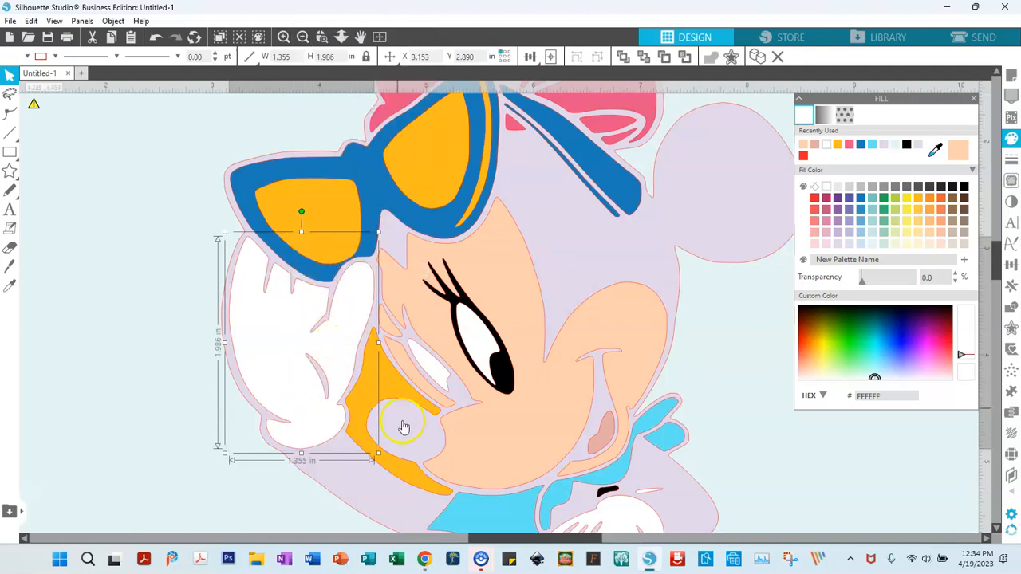
Make a compound path from the large orange shape beside the cheek and the lavender body silhouette.
{"action": "left_click", "coordinate": [427, 495]}
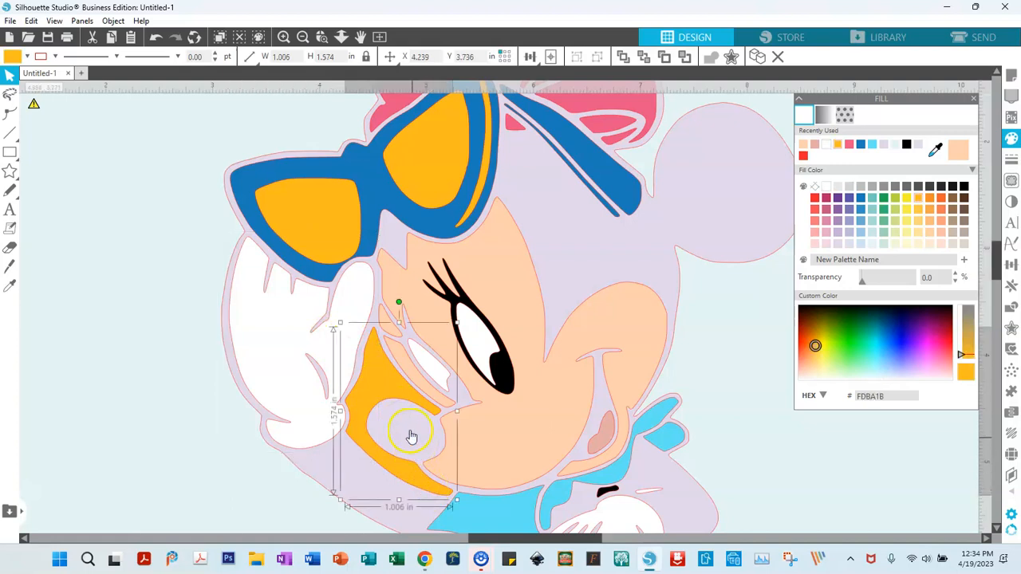
{"action": "left_click", "coordinate": [234, 389]}
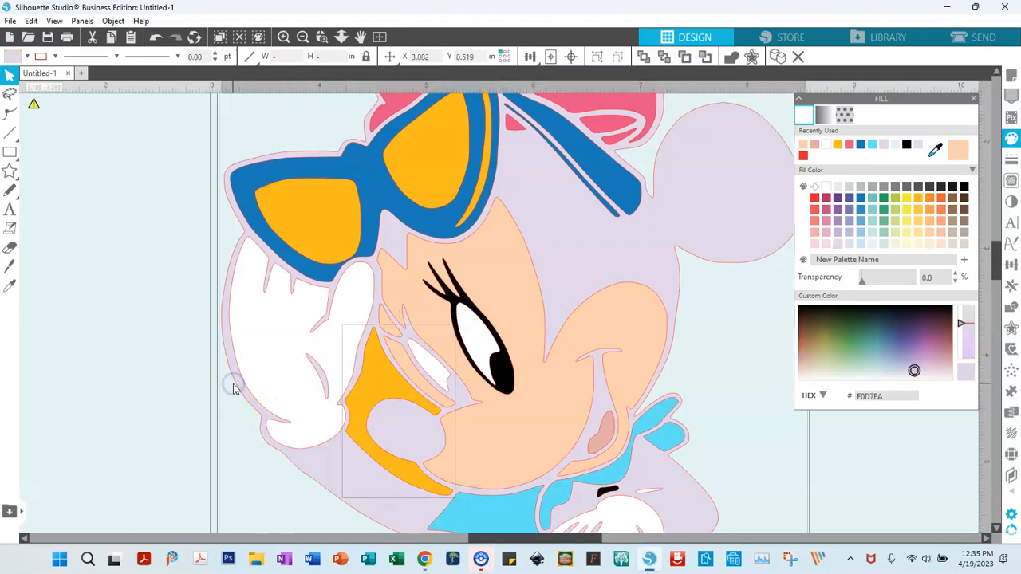
{"action": "right_click", "coordinate": [376, 397]}
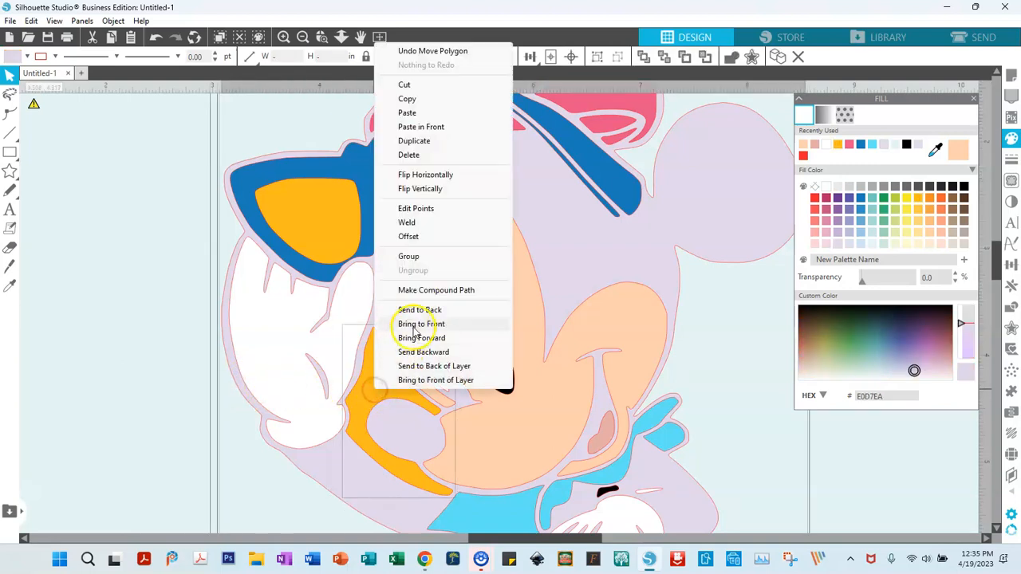
{"action": "left_click", "coordinate": [425, 289]}
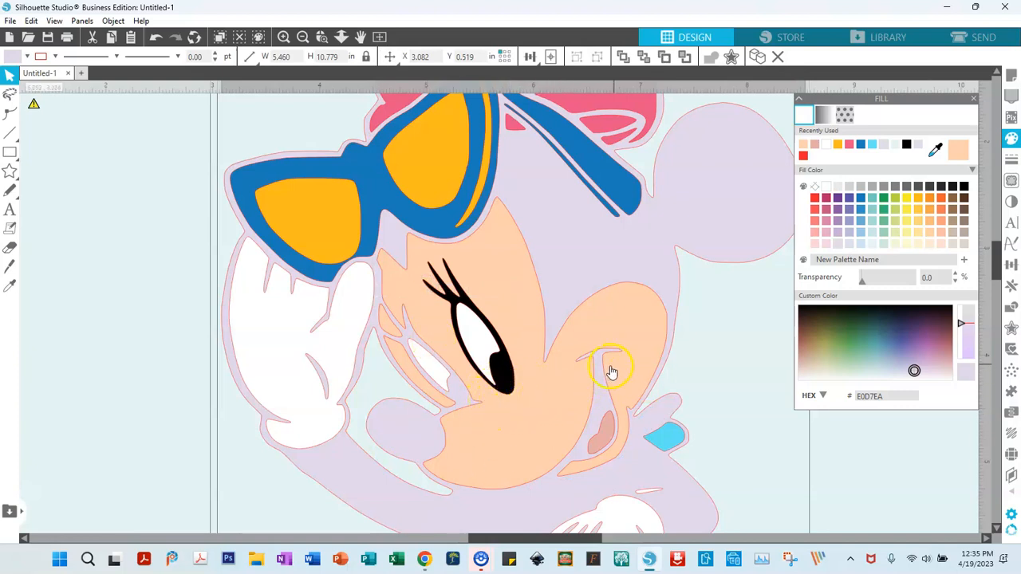
Move the peach face and the black eye outline aside to inspect the shapes beneath, undoing each move.
{"action": "left_click_drag", "start_coordinate": [620, 348], "coordinate": [877, 361]}
{"action": "left_click", "coordinate": [509, 369]}
{"action": "mouse_move", "coordinate": [508, 369]}
{"action": "left_mouse_down"}
{"action": "mouse_move", "coordinate": [566, 364]}
{"action": "mouse_move", "coordinate": [519, 365]}
{"action": "left_mouse_up"}
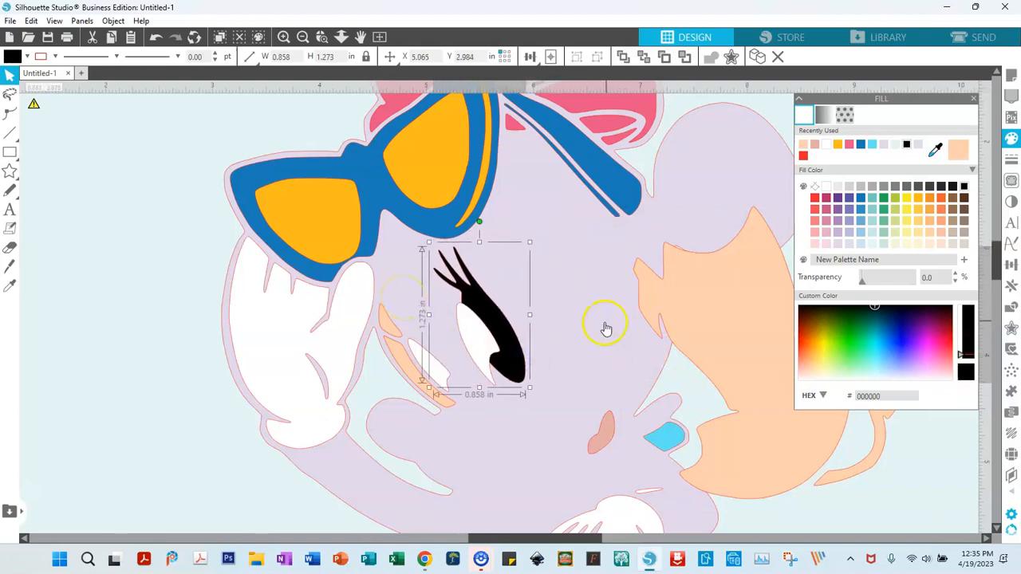
{"action": "left_click", "coordinate": [156, 37]}
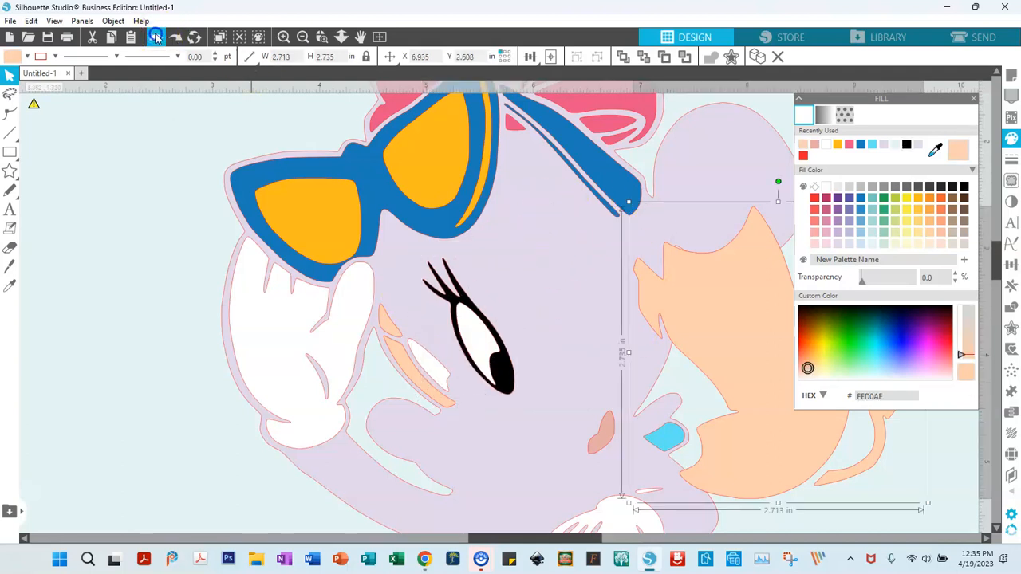
{"action": "left_click", "coordinate": [155, 38]}
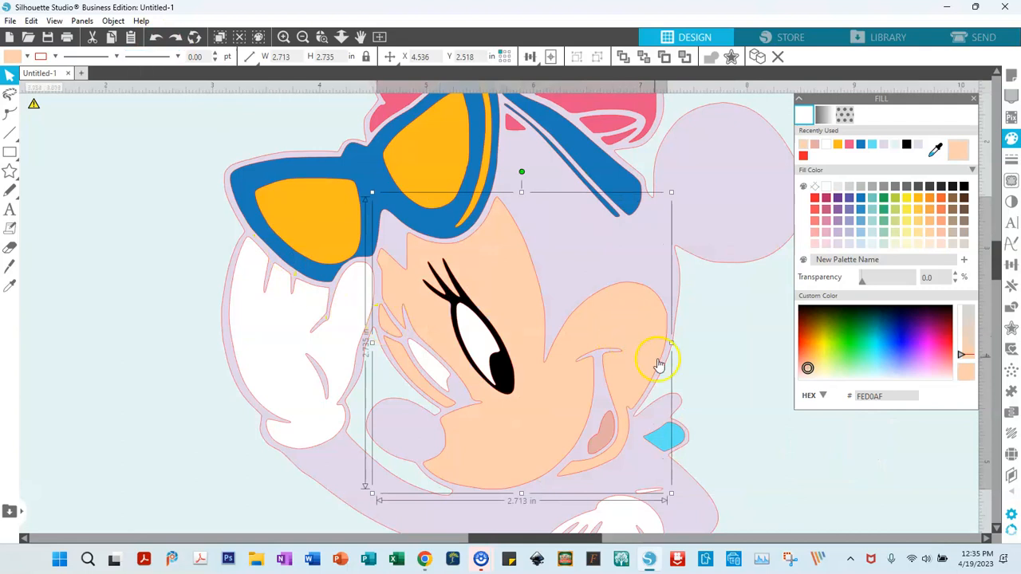
{"action": "left_click", "coordinate": [708, 368]}
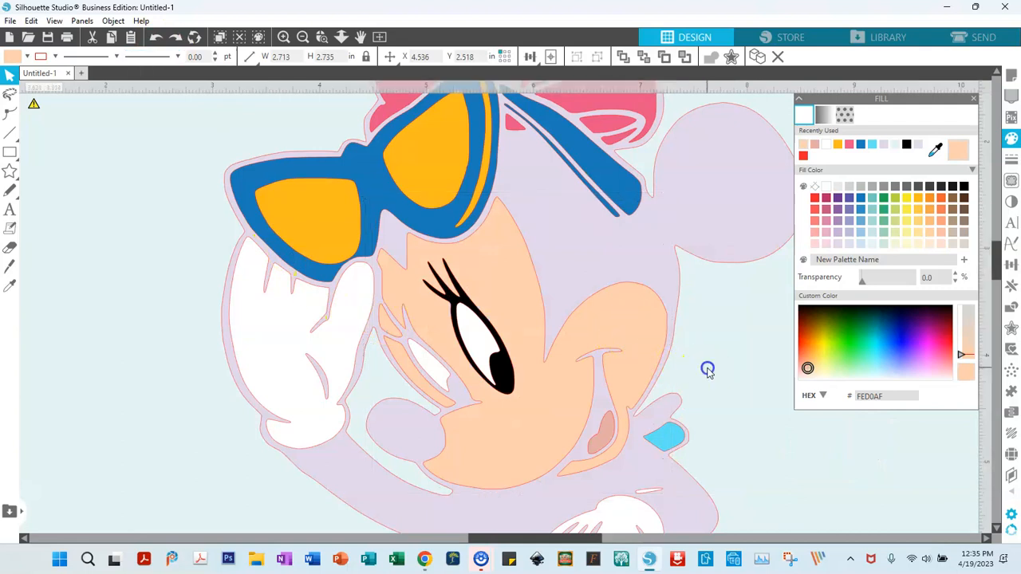
{"action": "left_click", "coordinate": [466, 299]}
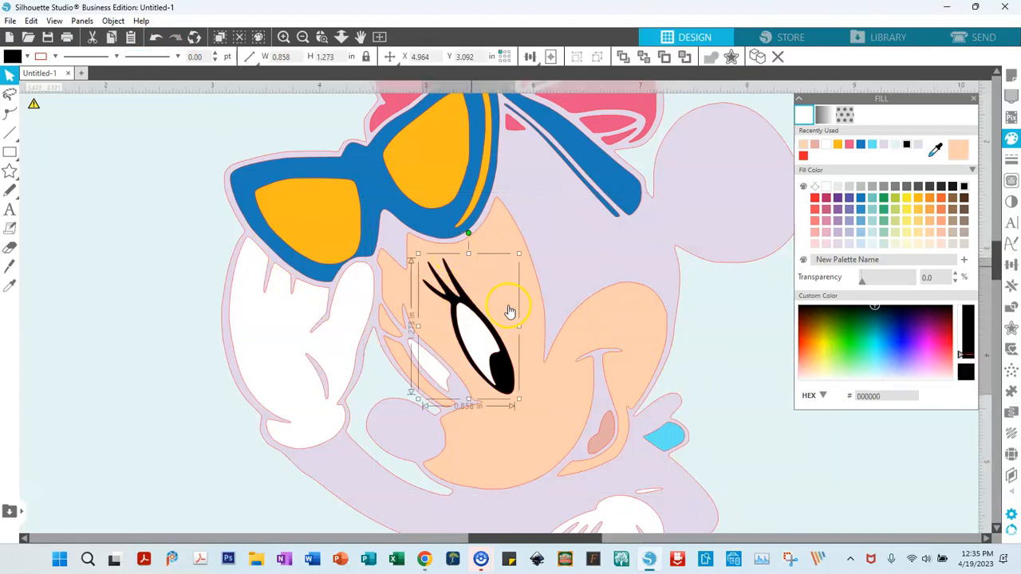
{"action": "left_click", "coordinate": [718, 268]}
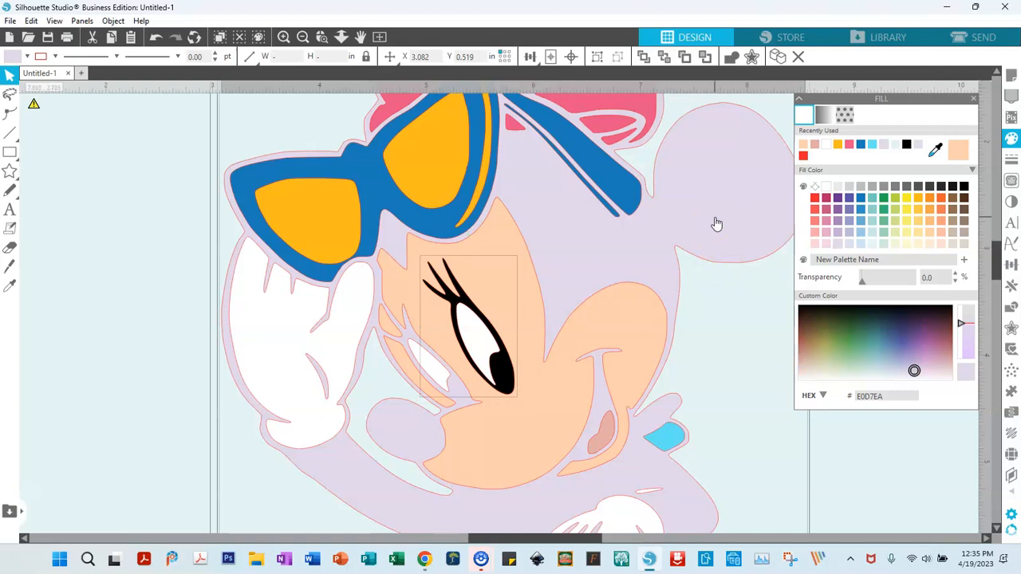
{"action": "left_click", "coordinate": [718, 312]}
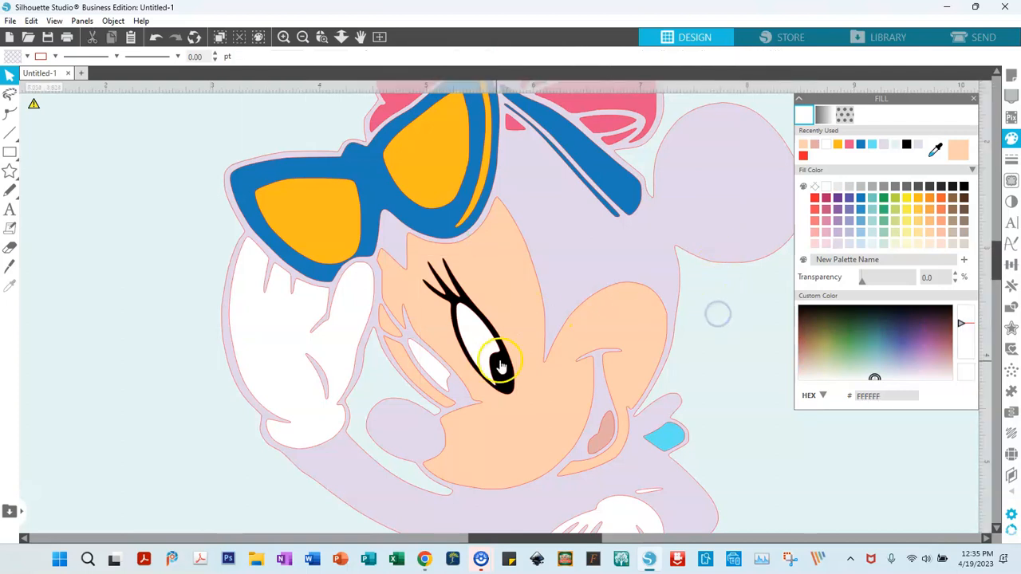
{"action": "left_click_drag", "start_coordinate": [518, 323], "coordinate": [623, 332]}
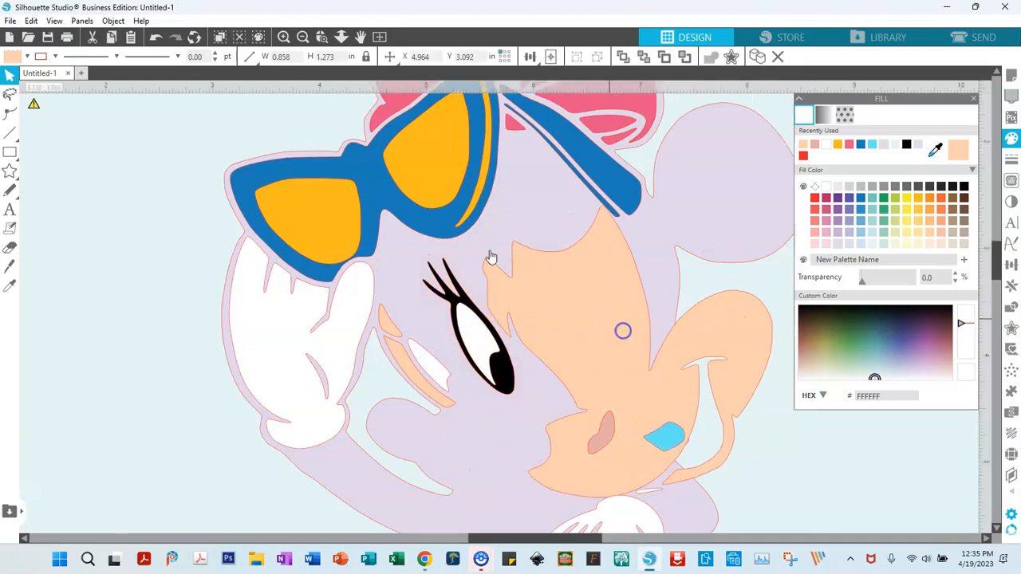
{"action": "left_click", "coordinate": [156, 38]}
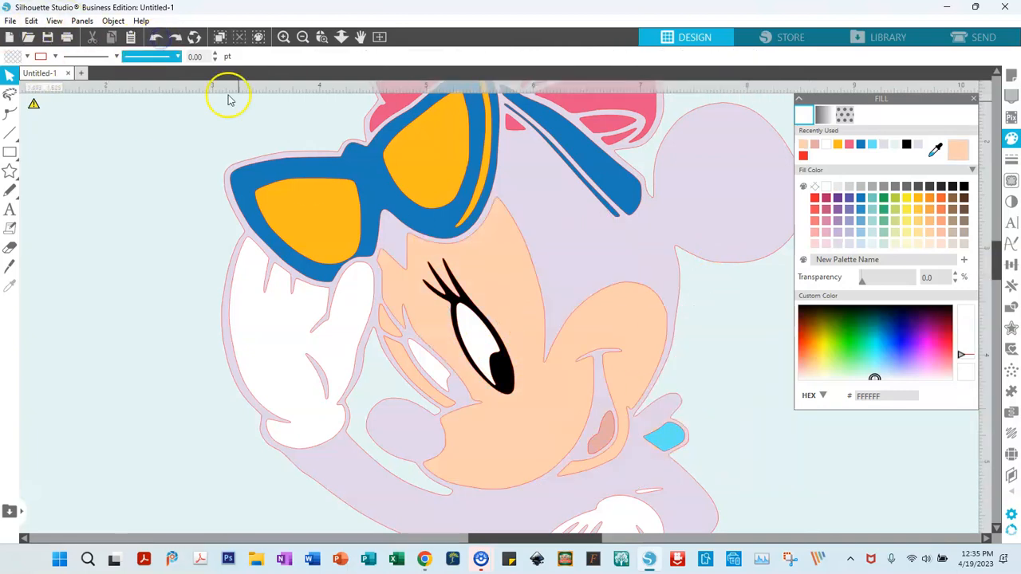
Try making a compound path from the white of the open eye and the peach face.
{"action": "left_click", "coordinate": [511, 396]}
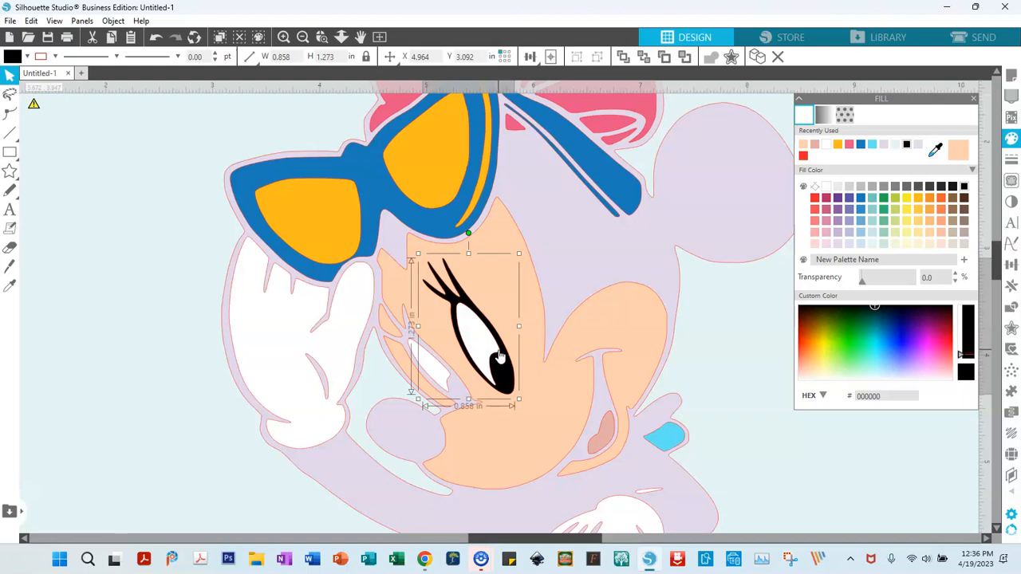
{"action": "left_click", "coordinate": [542, 375]}
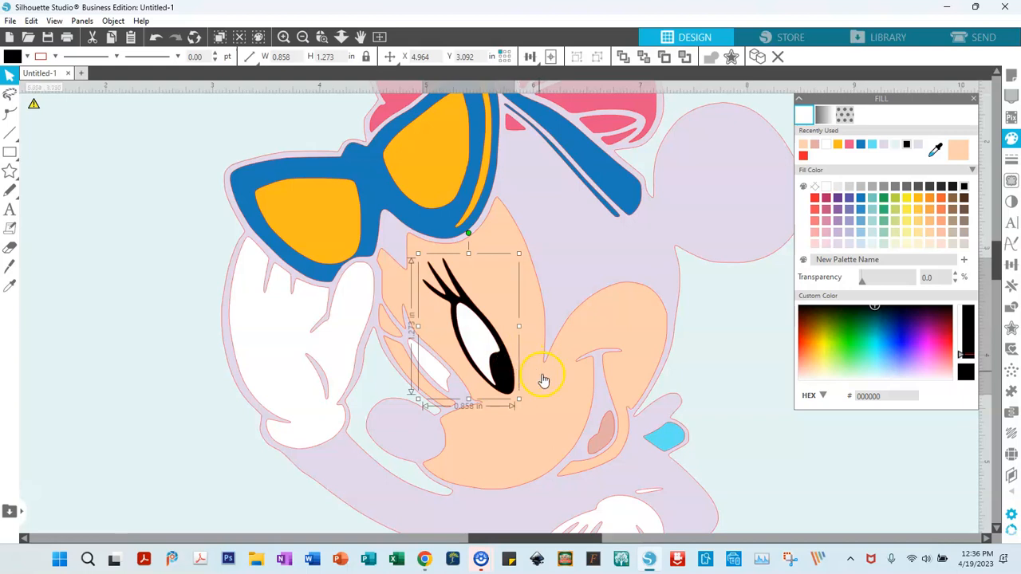
{"action": "left_click", "coordinate": [591, 412]}
{"action": "right_click", "coordinate": [488, 344]}
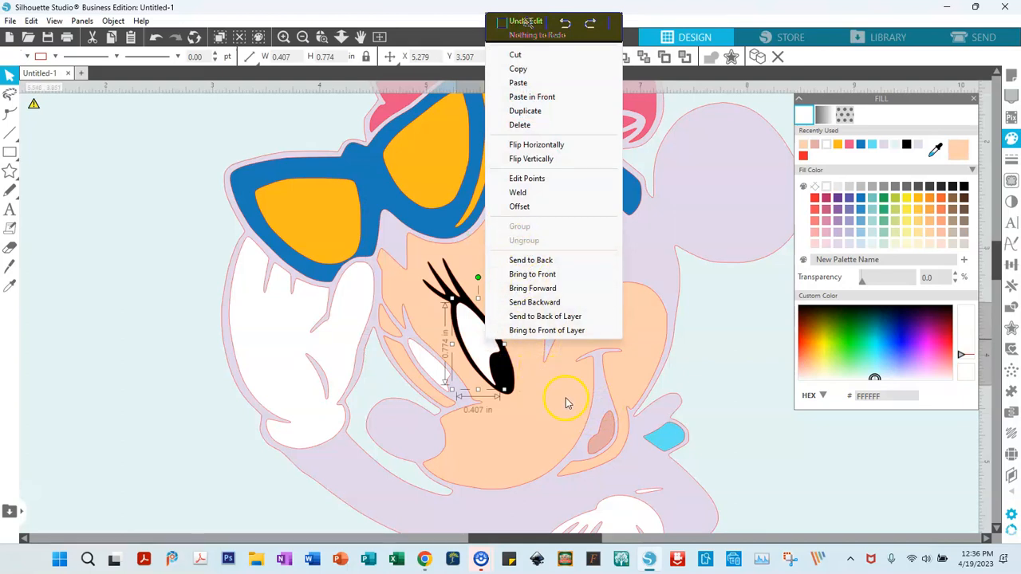
{"action": "left_click", "coordinate": [585, 426]}
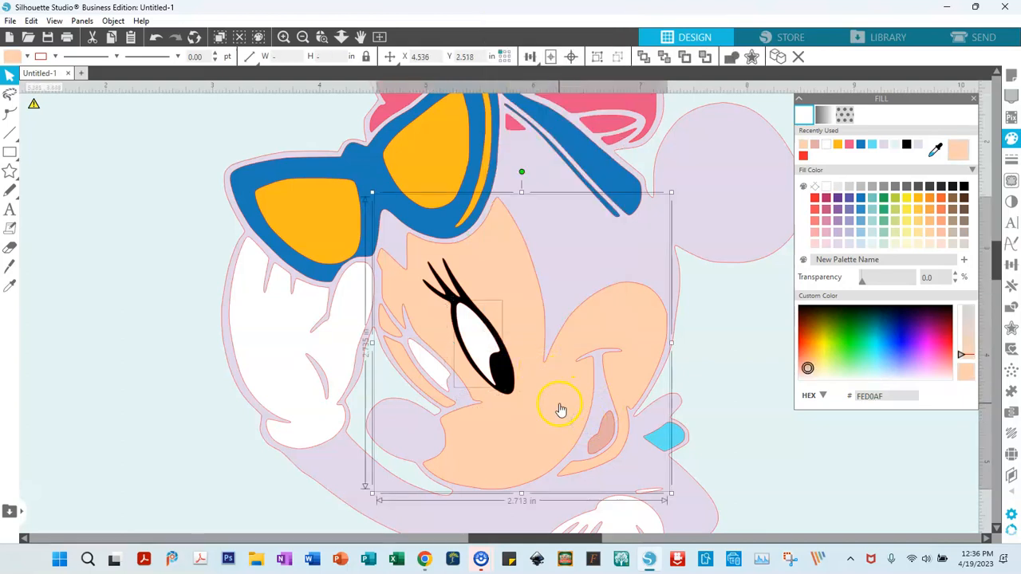
{"action": "right_click", "coordinate": [560, 409]}
{"action": "left_click", "coordinate": [613, 304]}
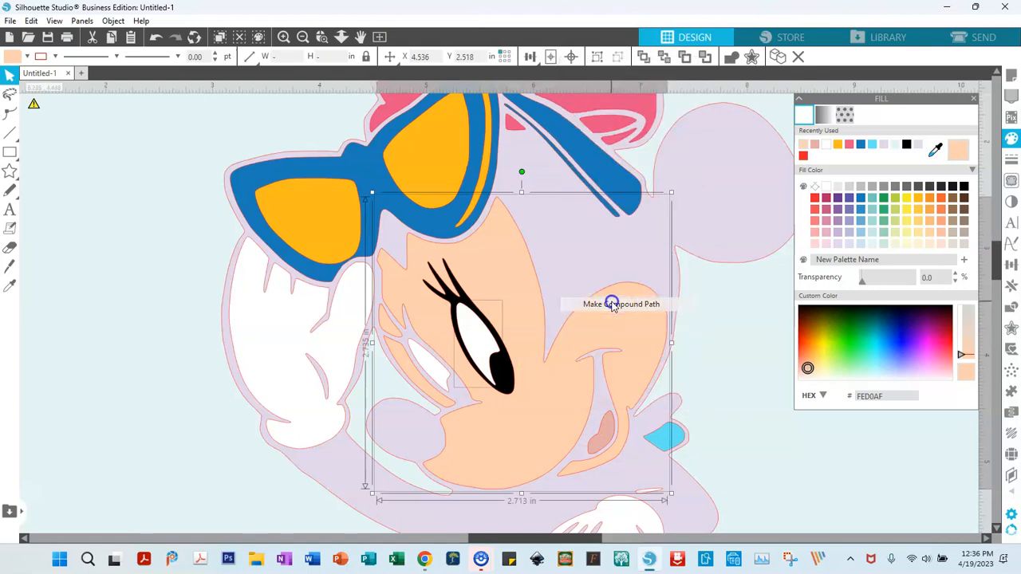
Try the combined face shape at the back of its layer, undo that, and send it backward two levels instead.
{"action": "right_click", "coordinate": [560, 365]}
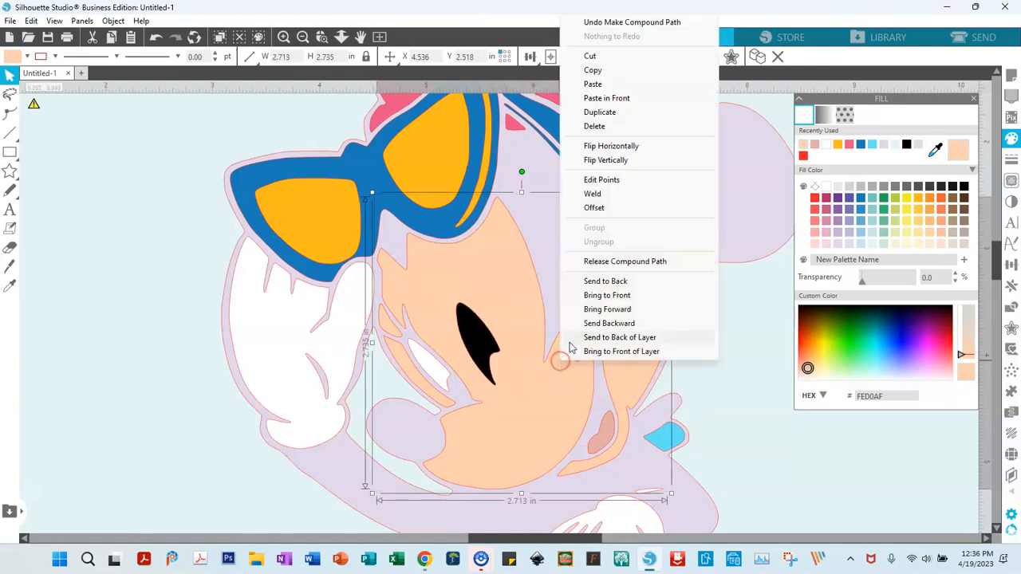
{"action": "left_click", "coordinate": [615, 339]}
{"action": "left_click", "coordinate": [155, 38]}
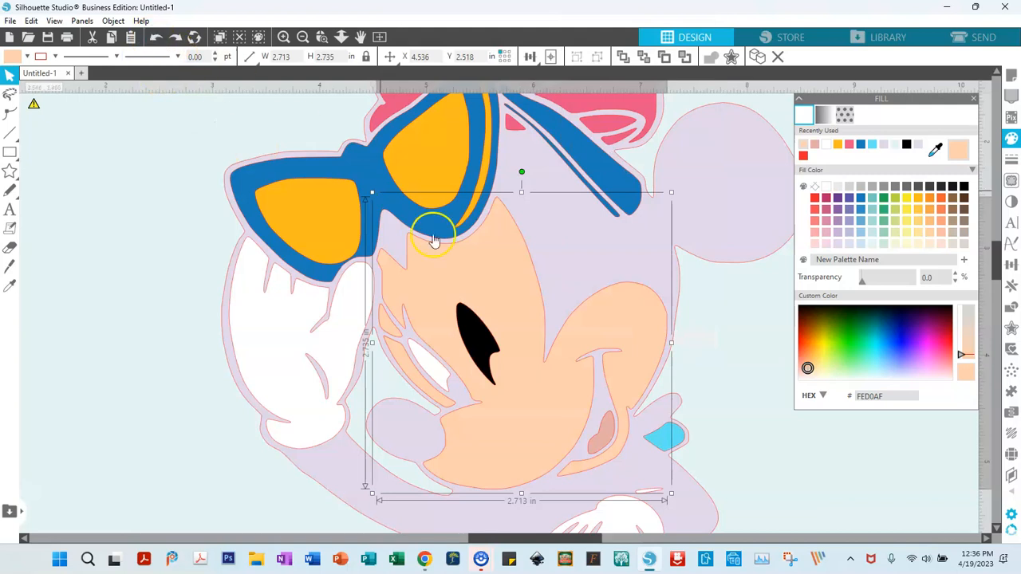
{"action": "right_click", "coordinate": [559, 391]}
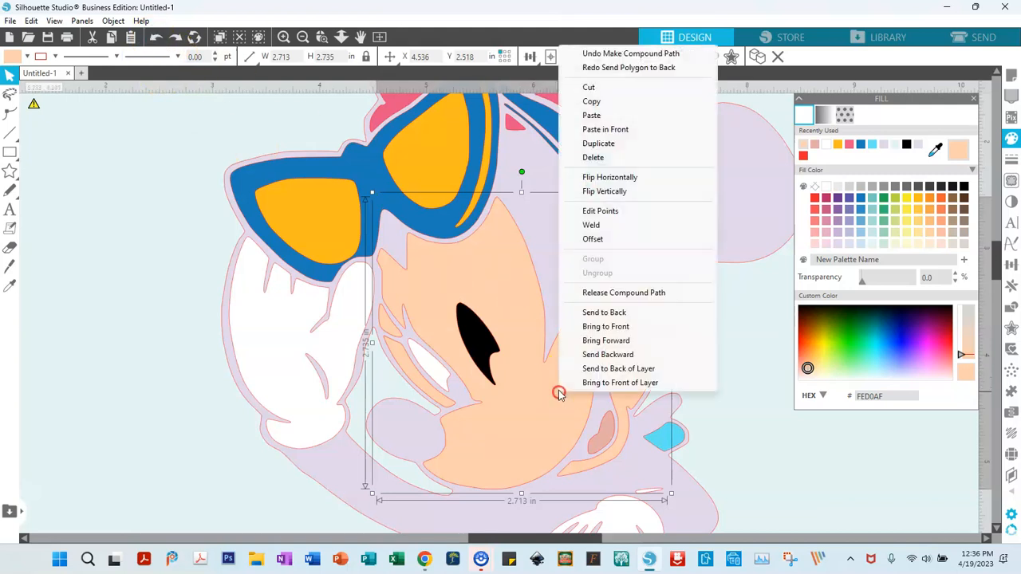
{"action": "left_click", "coordinate": [599, 354]}
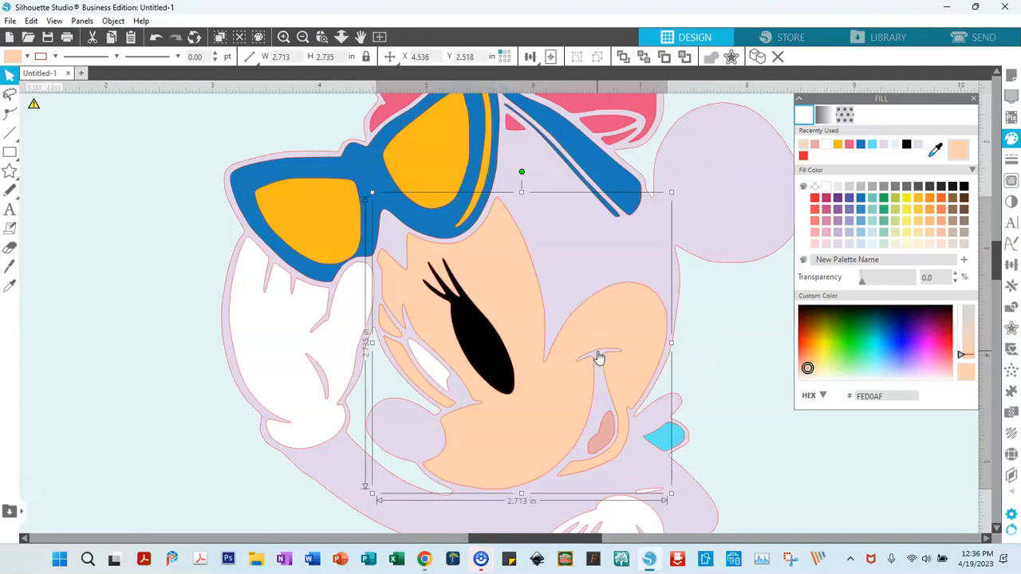
{"action": "right_click", "coordinate": [568, 354]}
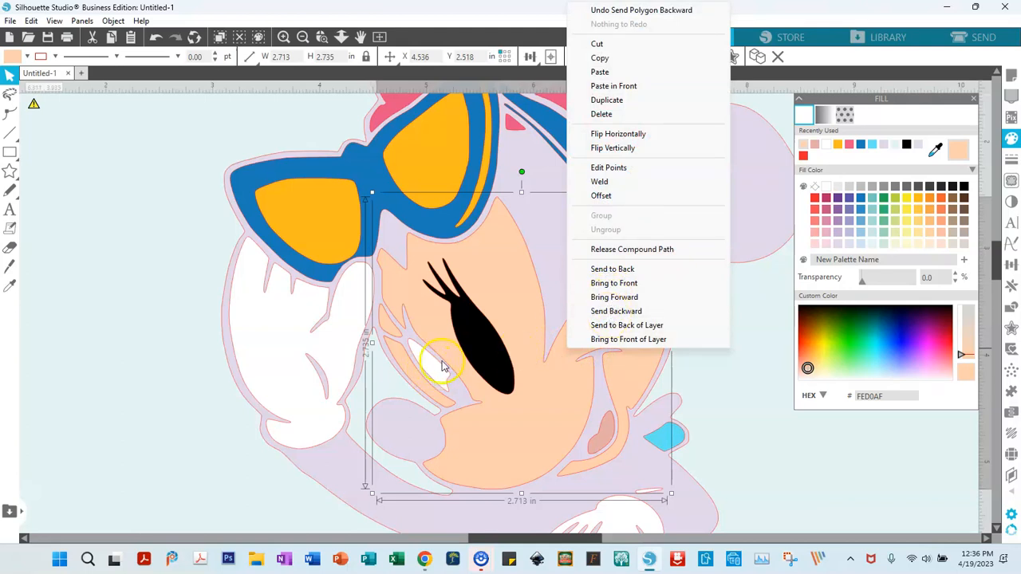
{"action": "left_click", "coordinate": [620, 311]}
Move the peach face and black eye outline to inspect the cutout, and undo everything back through the face compound path.
{"action": "left_click_drag", "start_coordinate": [524, 338], "coordinate": [695, 336]}
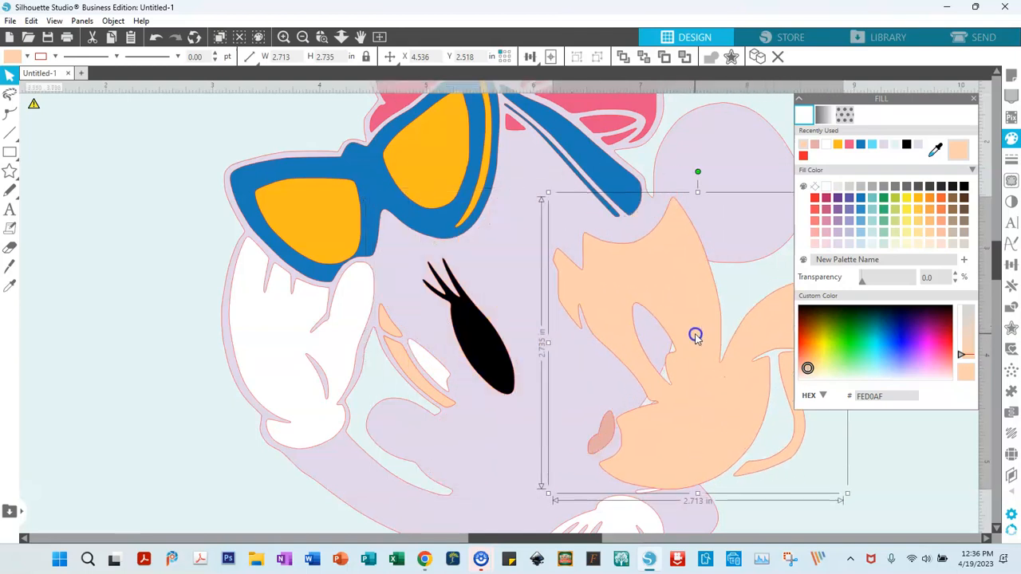
{"action": "left_click", "coordinate": [494, 337]}
{"action": "mouse_move", "coordinate": [495, 338]}
{"action": "left_mouse_down"}
{"action": "mouse_move", "coordinate": [523, 339]}
{"action": "mouse_move", "coordinate": [495, 335]}
{"action": "left_mouse_up"}
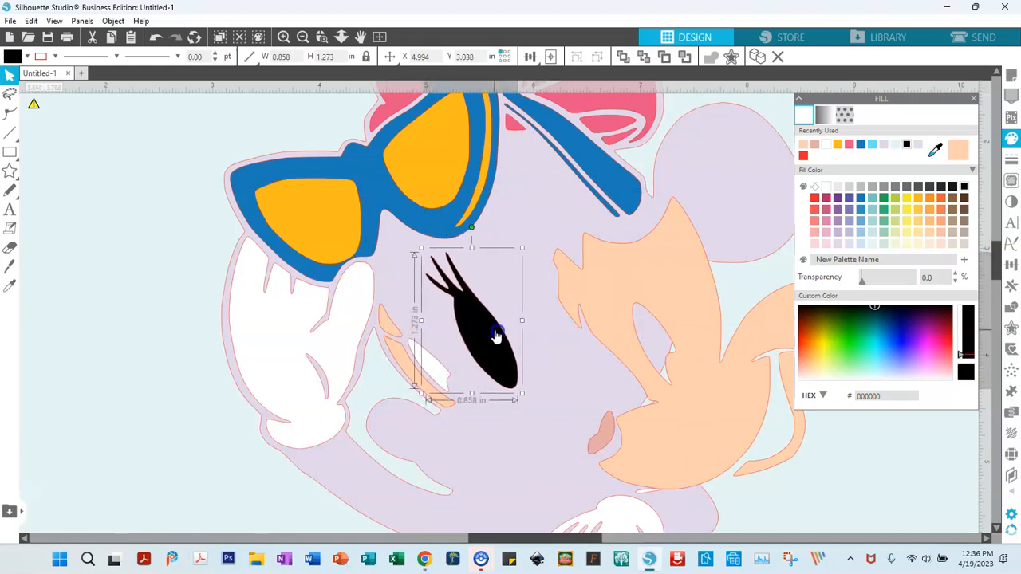
{"action": "left_click", "coordinate": [155, 37]}
{"action": "left_click", "coordinate": [155, 37]}
{"action": "left_click", "coordinate": [155, 37]}
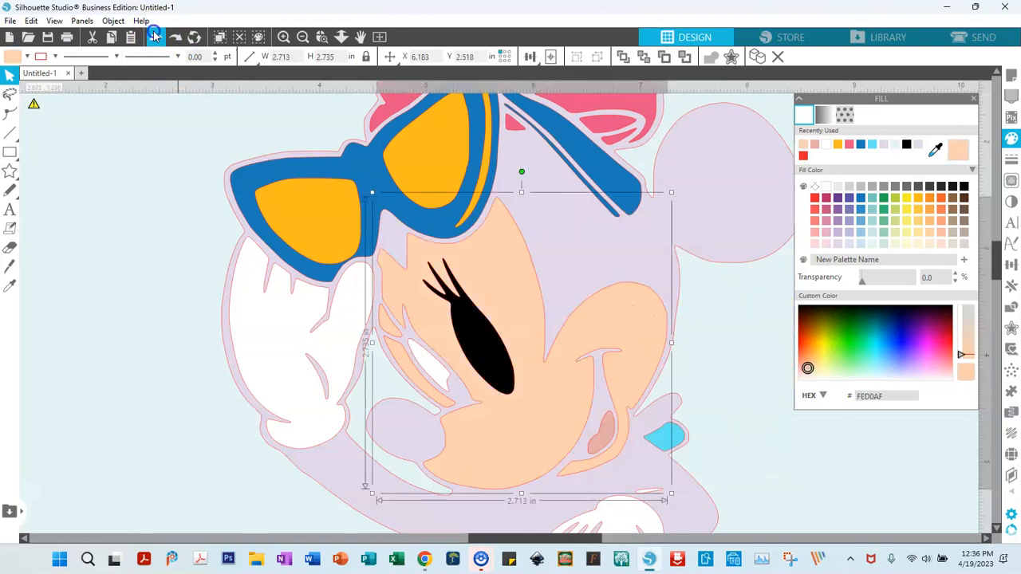
{"action": "left_click", "coordinate": [155, 36]}
{"action": "left_click", "coordinate": [154, 37]}
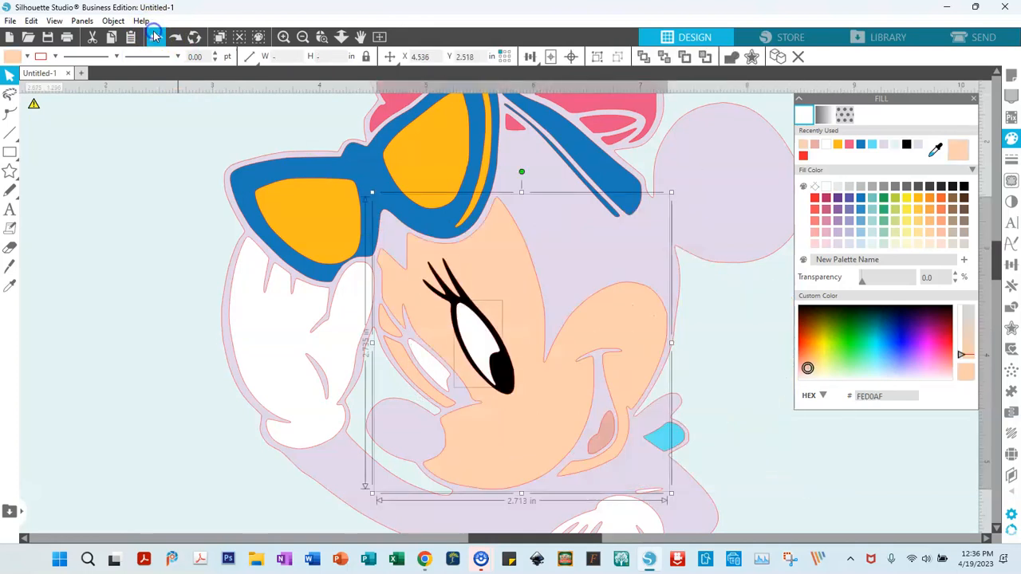
Make a compound path from the black eye outline and the lavender body silhouette, and send it to the back.
{"action": "left_click", "coordinate": [457, 287]}
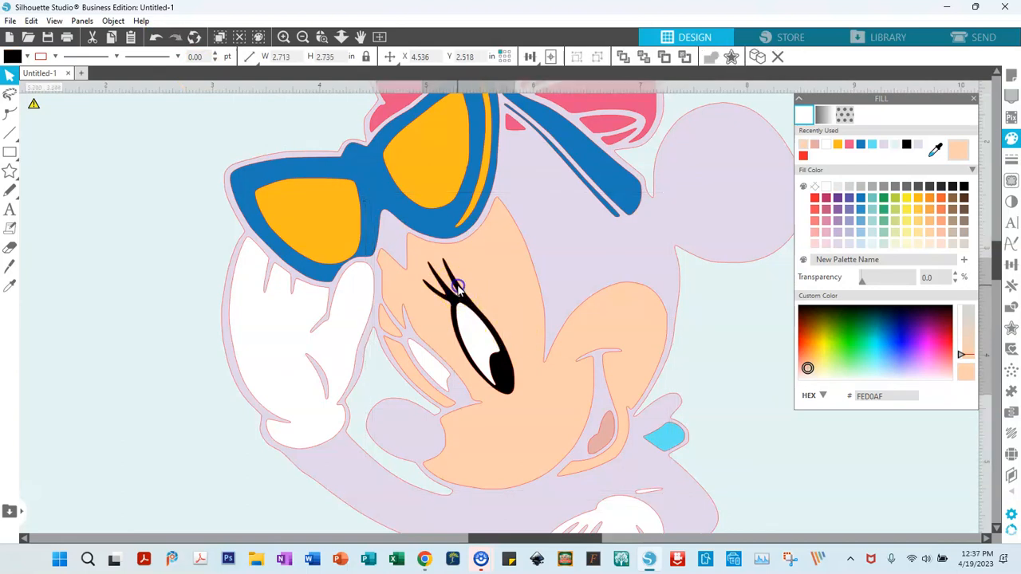
{"action": "left_click", "coordinate": [457, 287]}
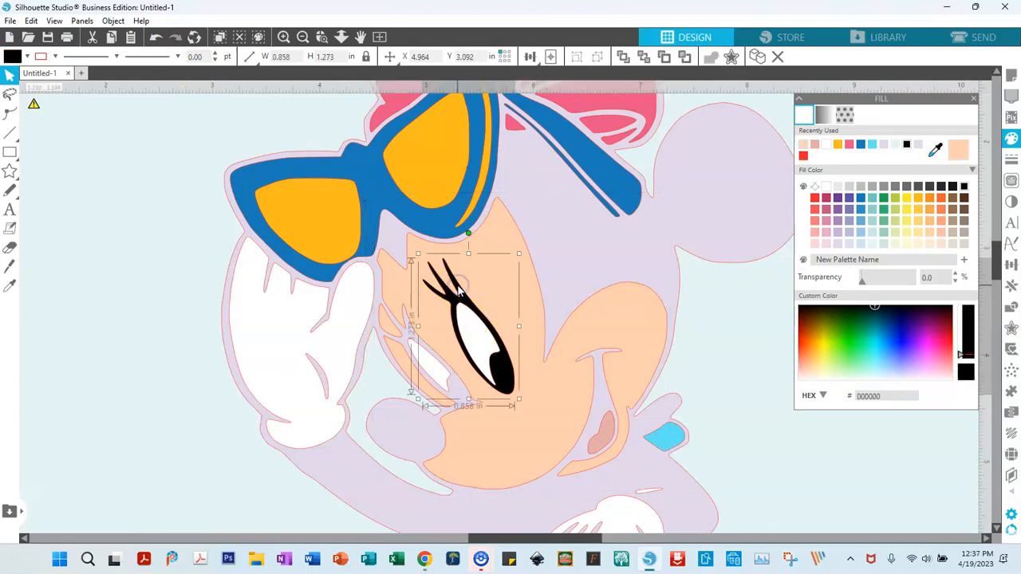
{"action": "left_click", "coordinate": [679, 311]}
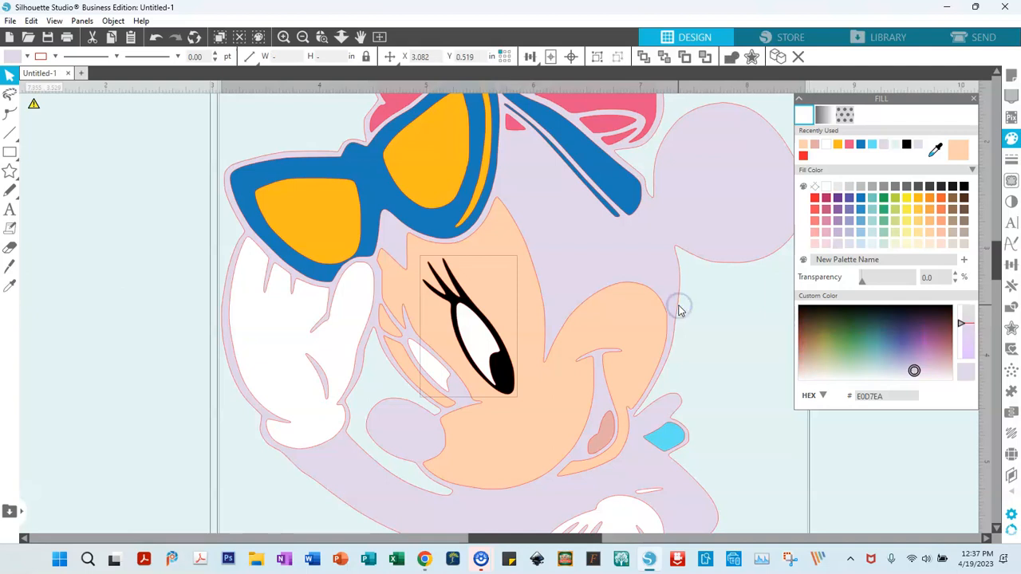
{"action": "left_click", "coordinate": [486, 294]}
{"action": "right_click", "coordinate": [486, 292]}
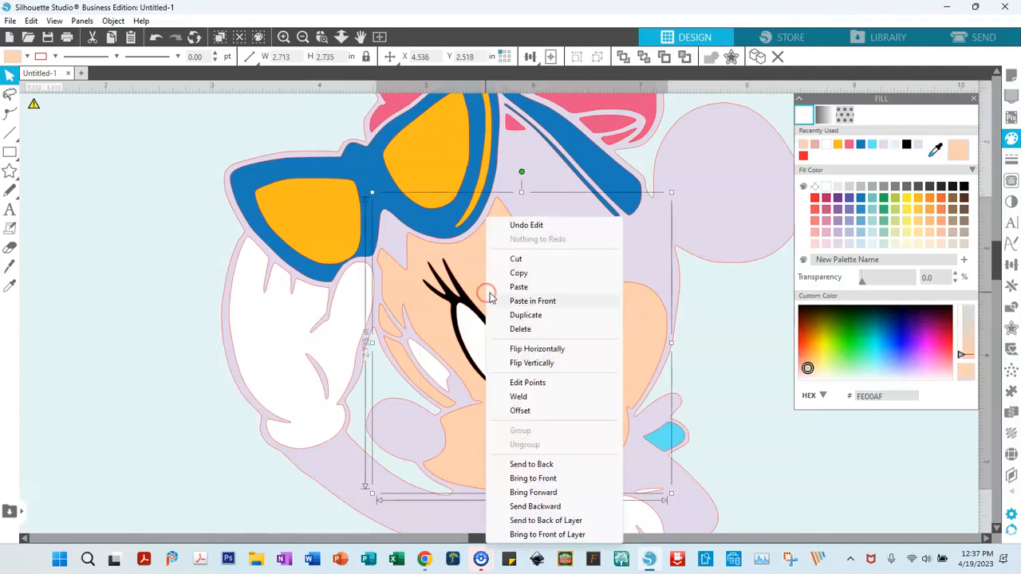
{"action": "left_click", "coordinate": [460, 302]}
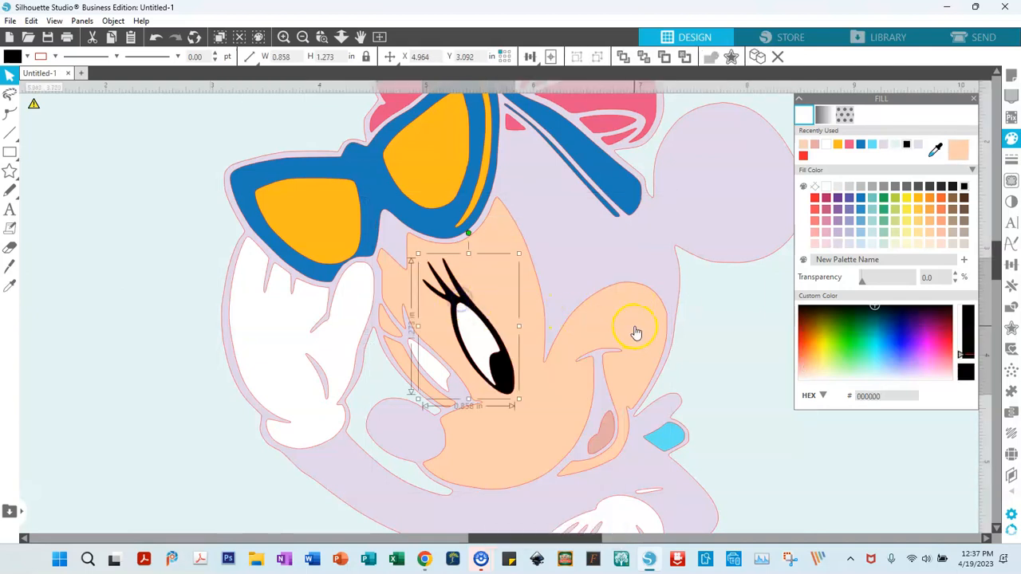
{"action": "left_click", "coordinate": [669, 354]}
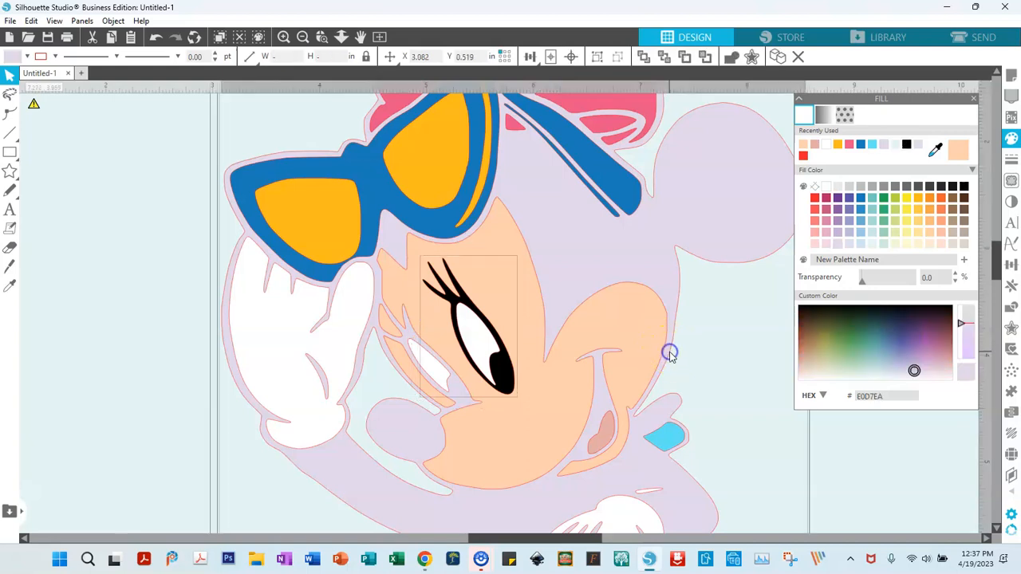
{"action": "right_click", "coordinate": [670, 356]}
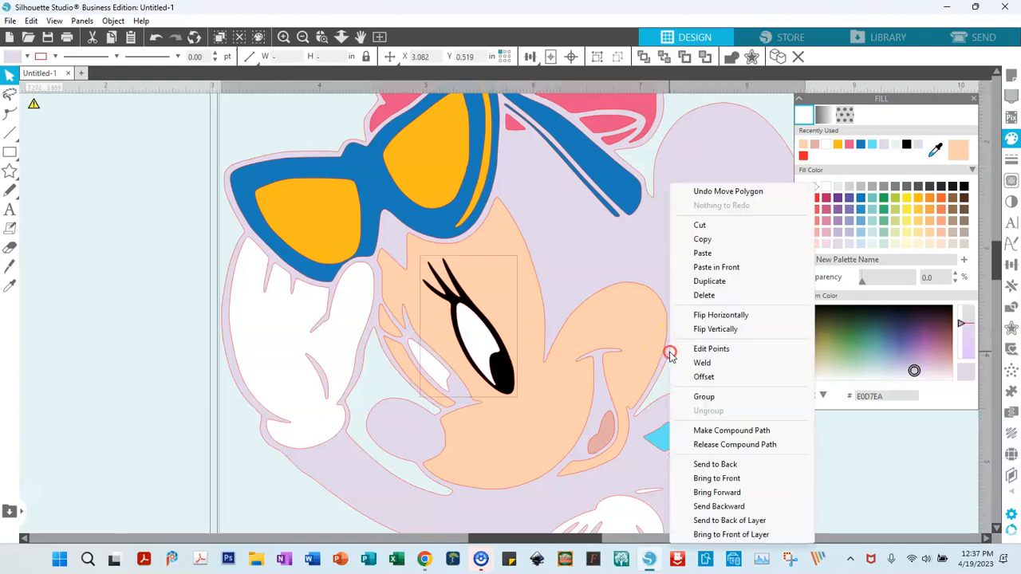
{"action": "left_click", "coordinate": [731, 431]}
{"action": "right_click", "coordinate": [604, 351]}
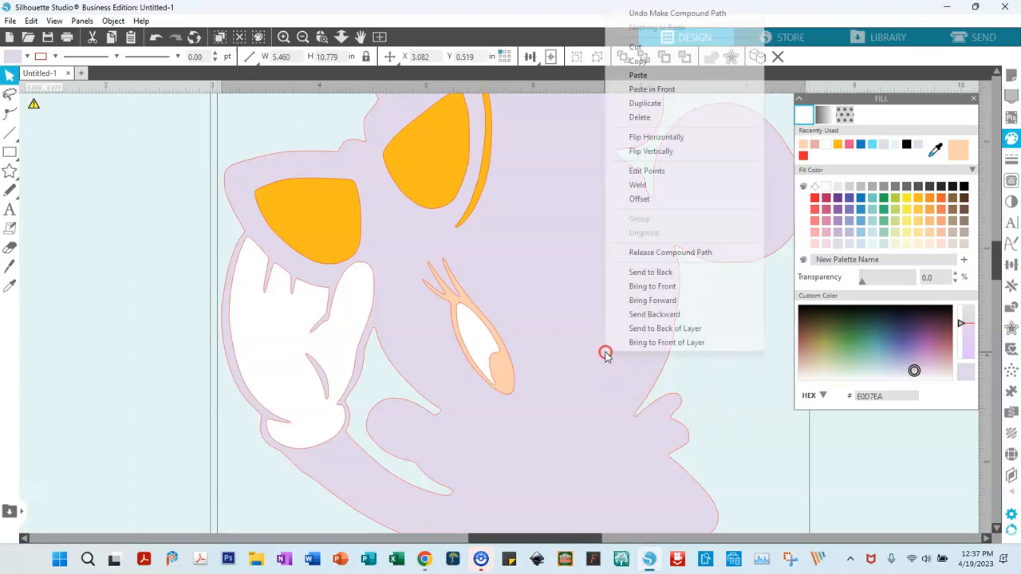
{"action": "left_click", "coordinate": [661, 273]}
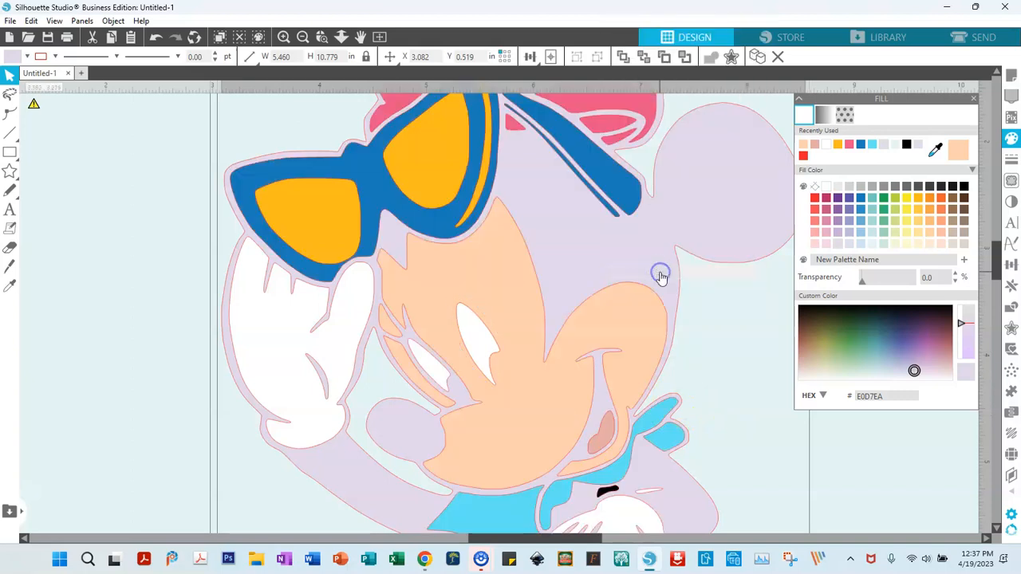
Move the peach face off the head to the right to expose the eye and lash cutout in the lavender silhouette.
{"action": "left_click", "coordinate": [492, 309]}
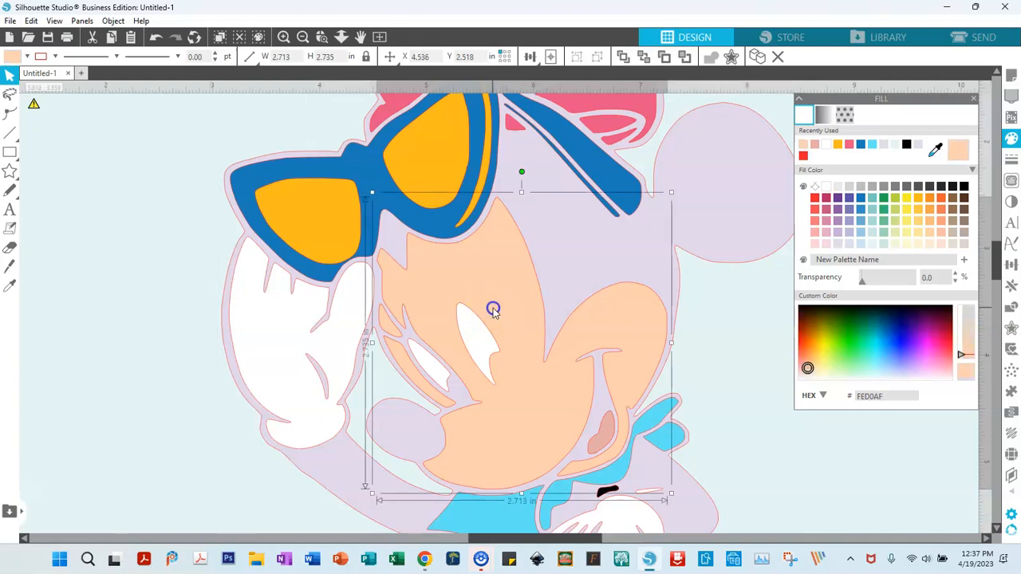
{"action": "left_click_drag", "start_coordinate": [493, 309], "coordinate": [729, 336]}
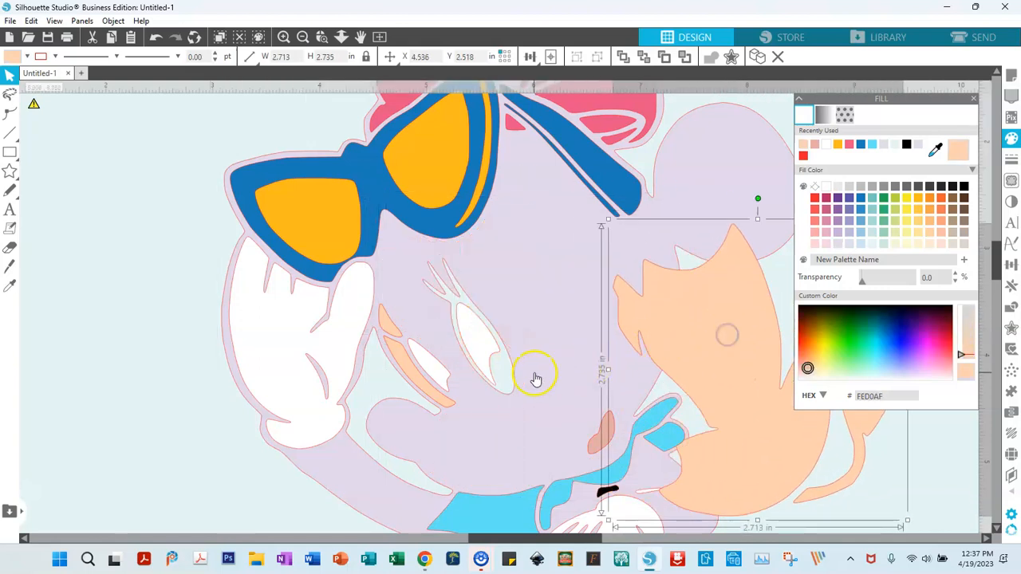
{"action": "left_click", "coordinate": [514, 397]}
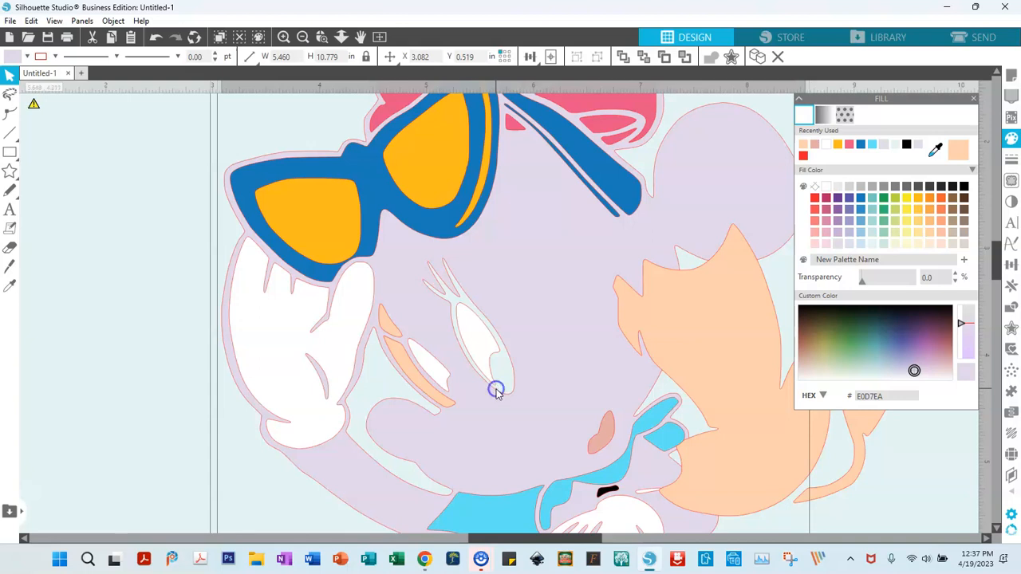
{"action": "left_click_drag", "start_coordinate": [698, 326], "coordinate": [738, 326]}
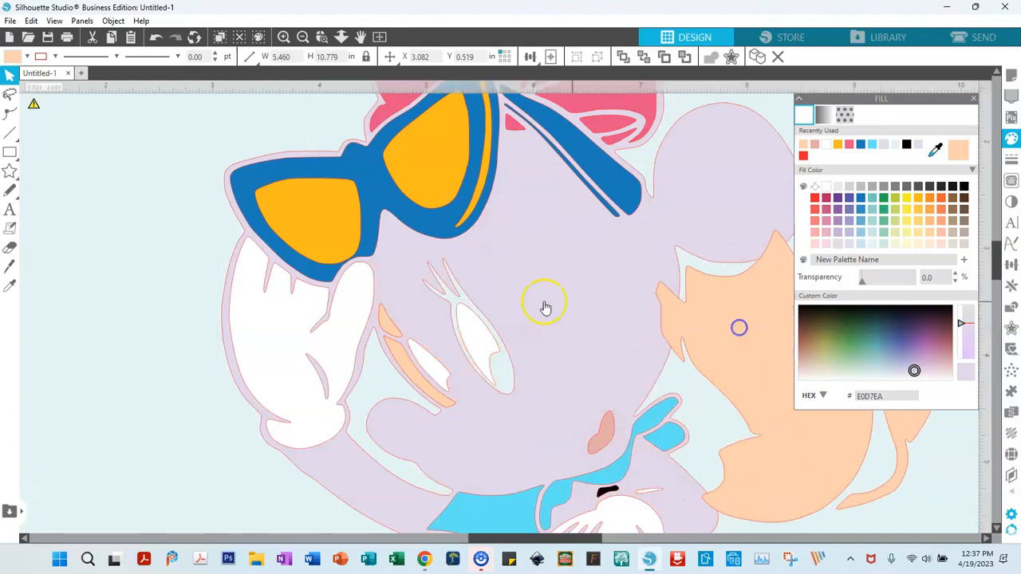
{"action": "left_click", "coordinate": [199, 120]}
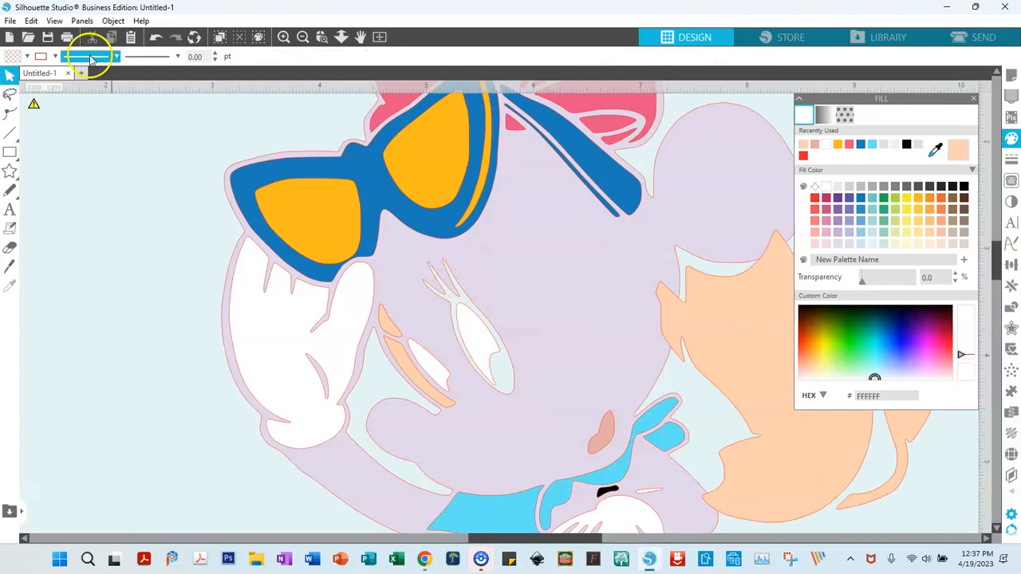
Undo the recent edits to the face, back to the peach face shape with its eyelash cut-outs.
{"action": "left_click", "coordinate": [155, 37]}
{"action": "left_click", "coordinate": [155, 37]}
{"action": "left_click", "coordinate": [155, 38]}
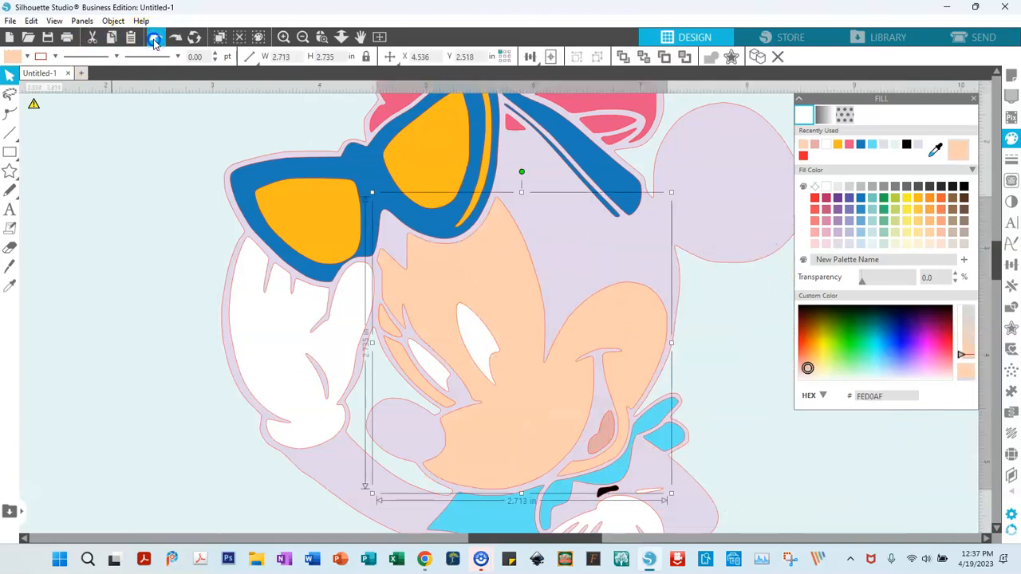
{"action": "left_click", "coordinate": [155, 38]}
{"action": "left_click", "coordinate": [154, 37]}
{"action": "left_click", "coordinate": [155, 37]}
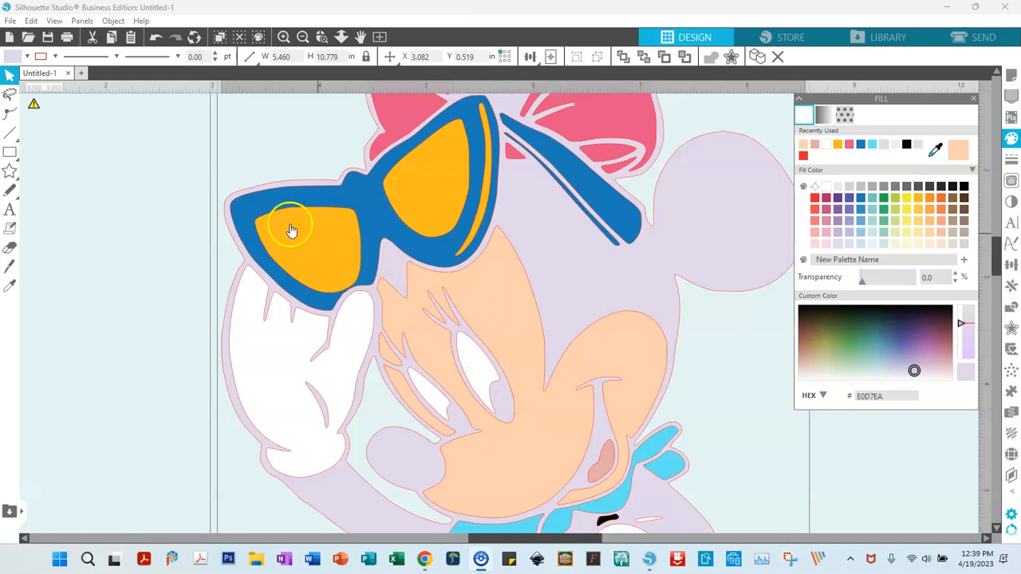
Try moving the upper yellow lens out of the sunglasses to inspect the frame behind it, and undo the move.
{"action": "scroll", "coordinate": [557, 238], "scroll_direction": "up", "scroll_amount": 2}
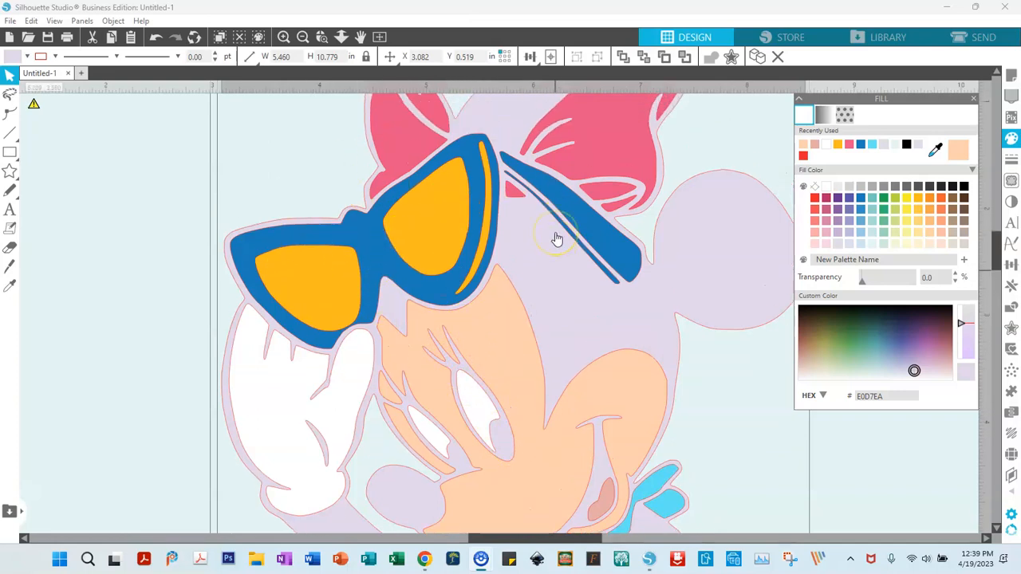
{"action": "scroll", "coordinate": [438, 279], "scroll_direction": "up", "scroll_amount": 2}
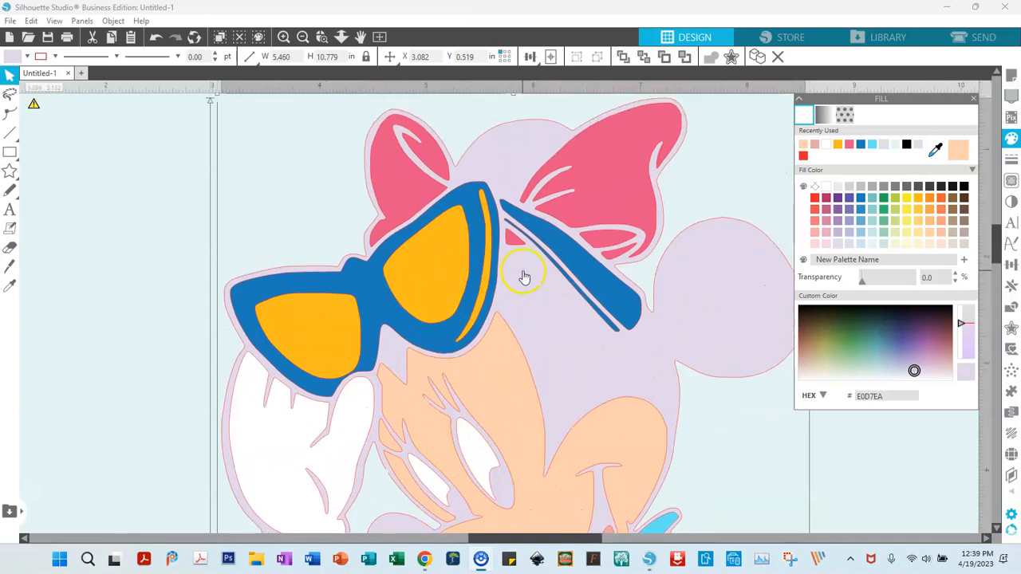
{"action": "left_click_drag", "start_coordinate": [447, 316], "coordinate": [292, 224]}
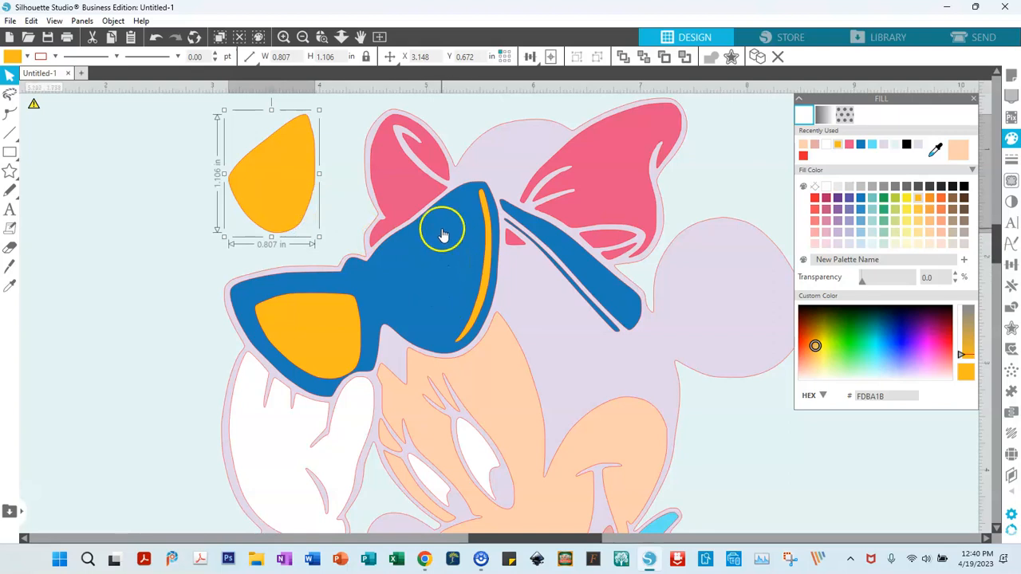
{"action": "left_click", "coordinate": [410, 224]}
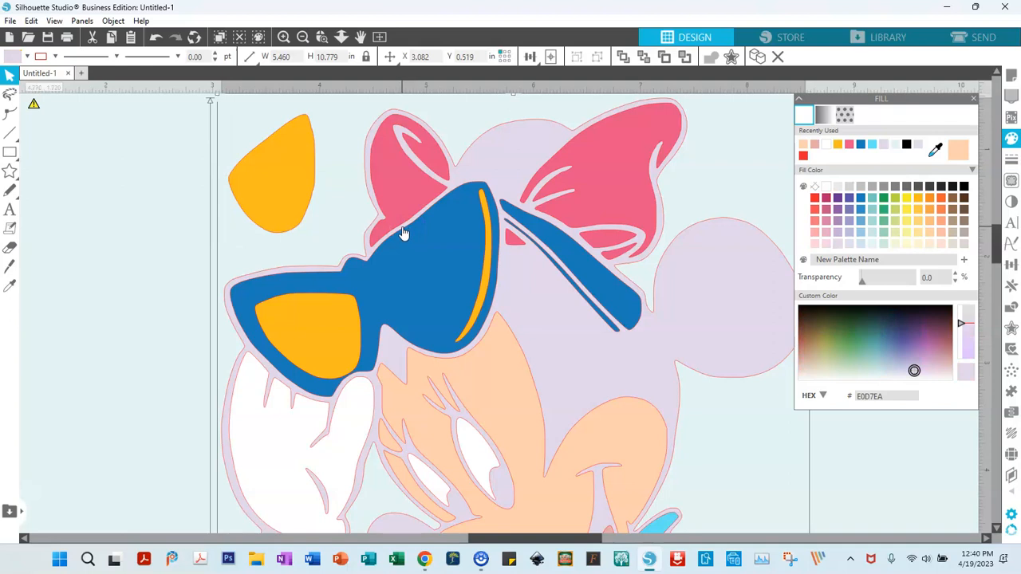
{"action": "left_click", "coordinate": [401, 234]}
{"action": "left_click", "coordinate": [387, 217]}
{"action": "left_click", "coordinate": [154, 38]}
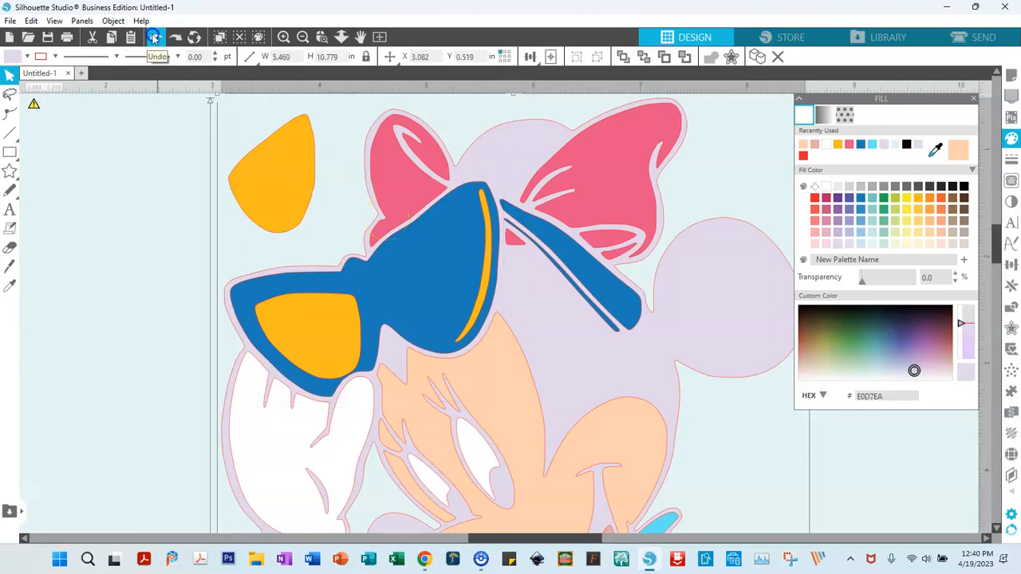
{"action": "left_click", "coordinate": [154, 38]}
{"action": "left_click", "coordinate": [154, 38]}
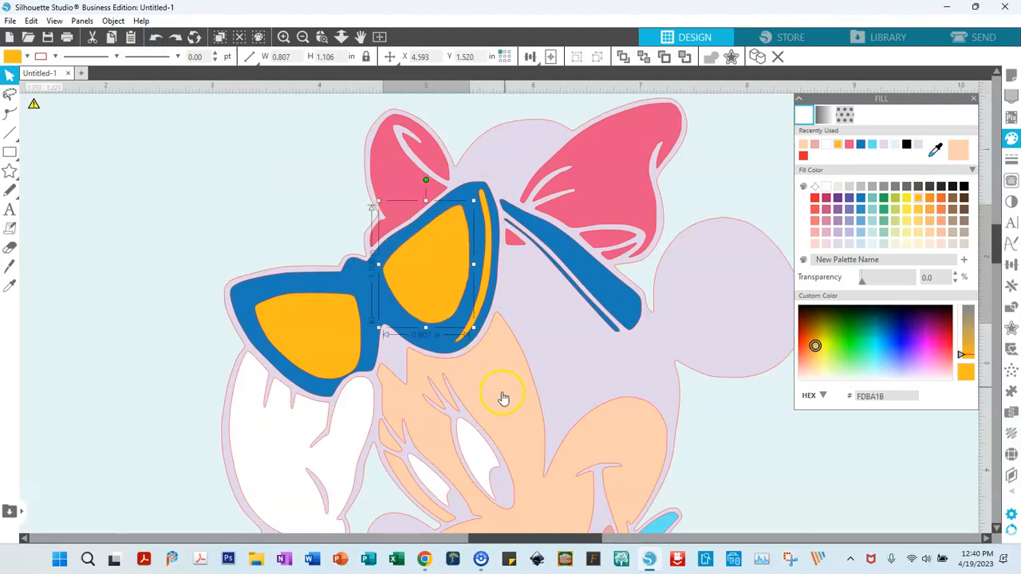
Make a compound path from the blue sunglasses frame and the upper yellow lens.
{"action": "left_click", "coordinate": [441, 355]}
{"action": "key", "text": "ctrl+z"}
{"action": "left_click", "coordinate": [443, 359]}
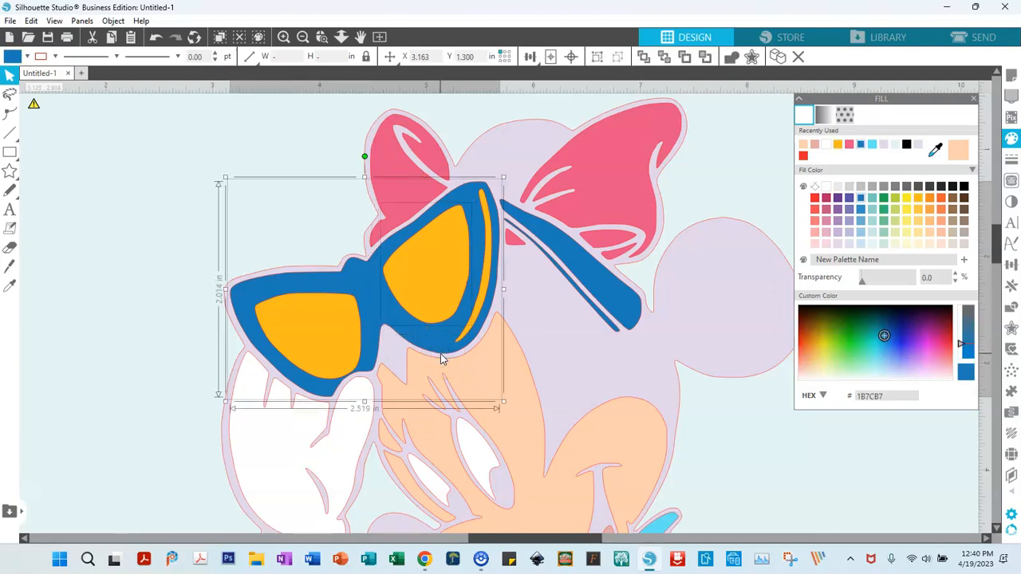
{"action": "right_click", "coordinate": [431, 306]}
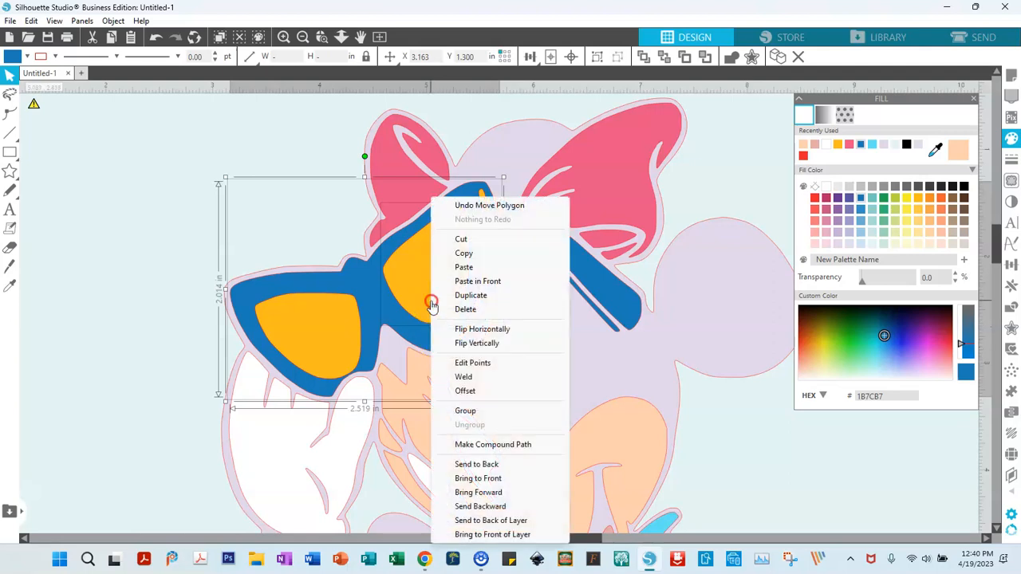
{"action": "left_click", "coordinate": [494, 444]}
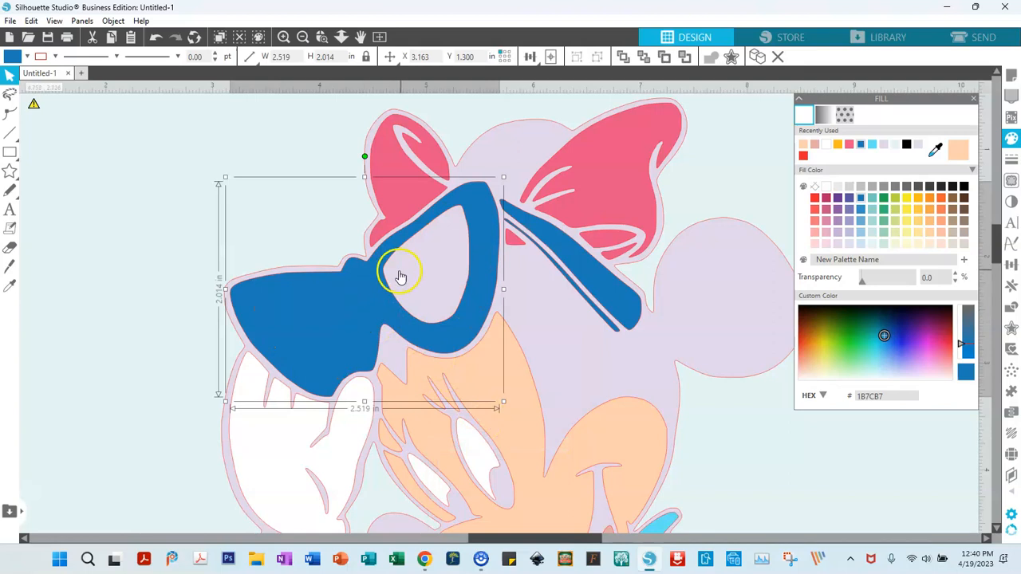
Send the blue sunglasses compound path backward two times in the stacking order.
{"action": "left_click", "coordinate": [311, 322]}
{"action": "right_click", "coordinate": [329, 329]}
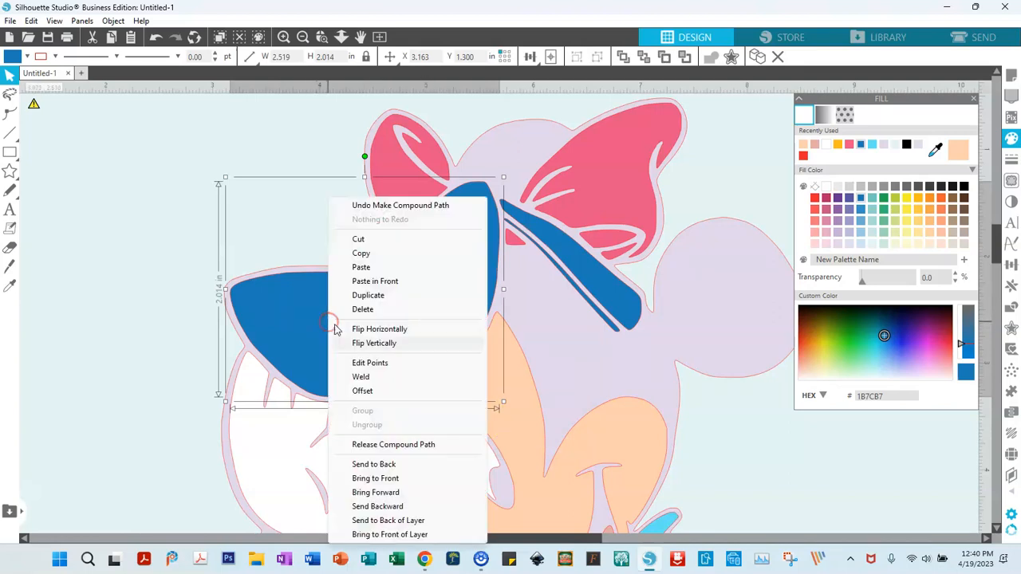
{"action": "left_click", "coordinate": [394, 494]}
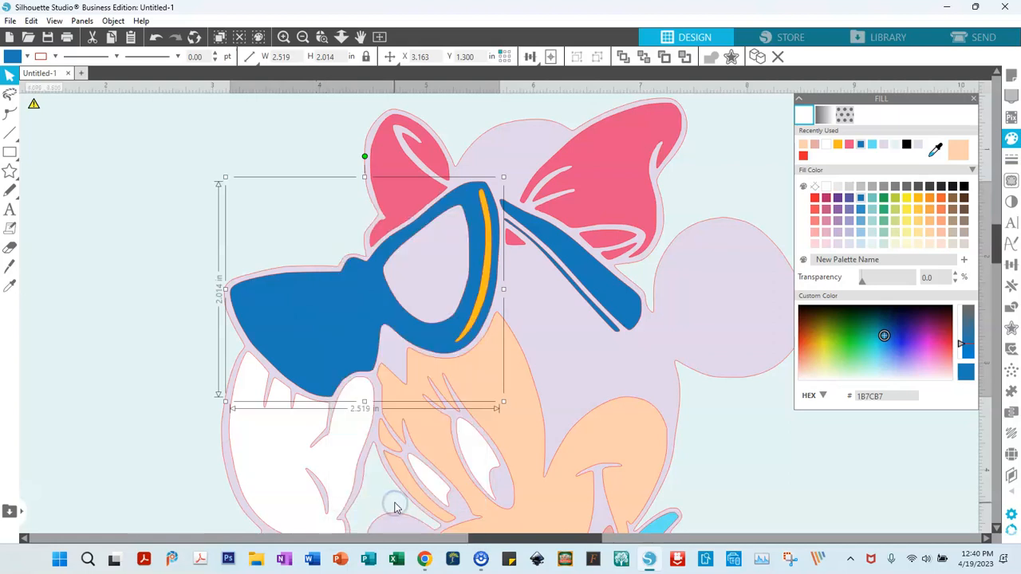
{"action": "right_click", "coordinate": [358, 324]}
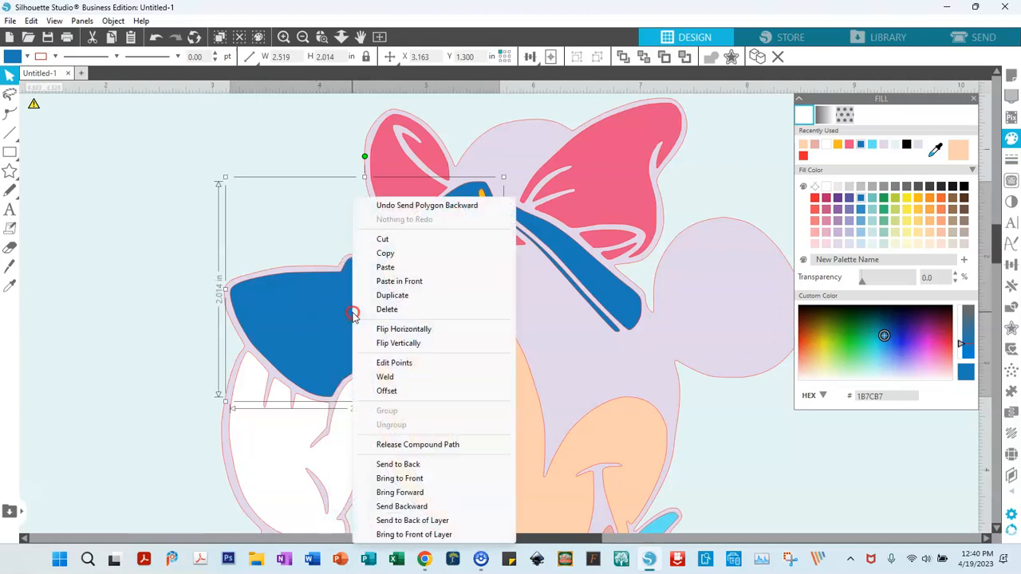
{"action": "left_click", "coordinate": [407, 507]}
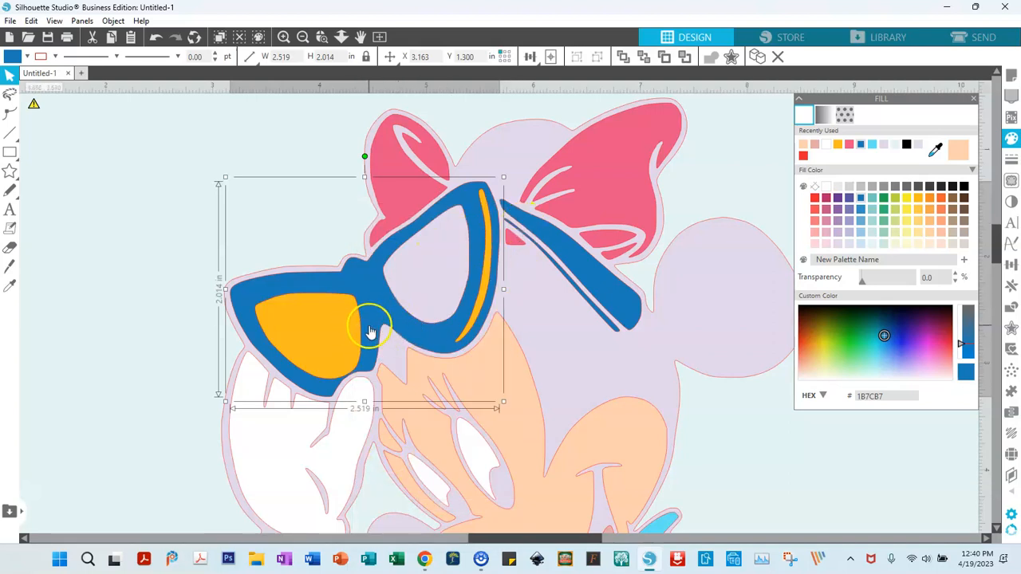
Make a compound path from the sunglasses frame and the remaining yellow lens.
{"action": "left_click", "coordinate": [356, 367]}
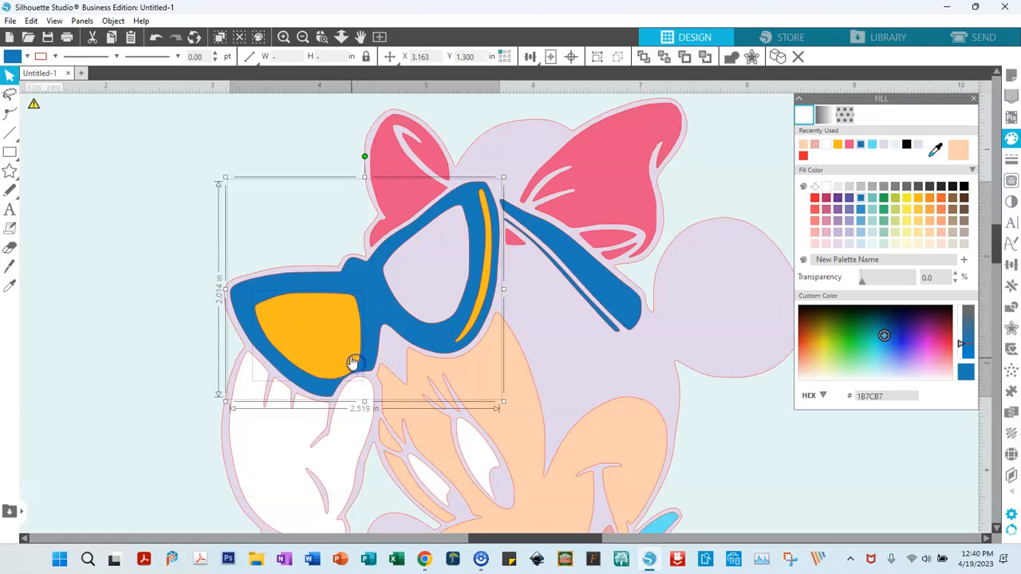
{"action": "right_click", "coordinate": [333, 343]}
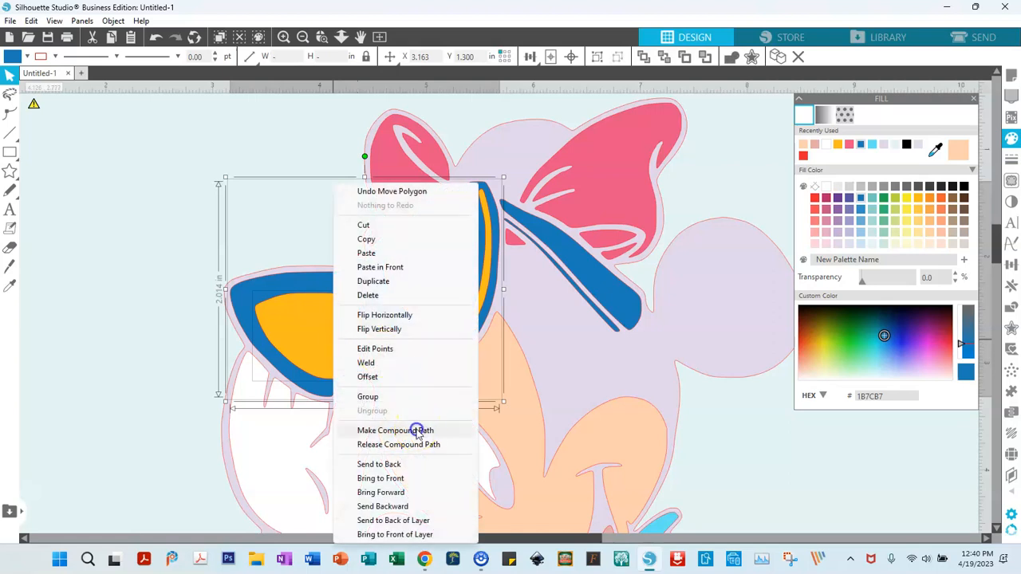
{"action": "left_click", "coordinate": [416, 431]}
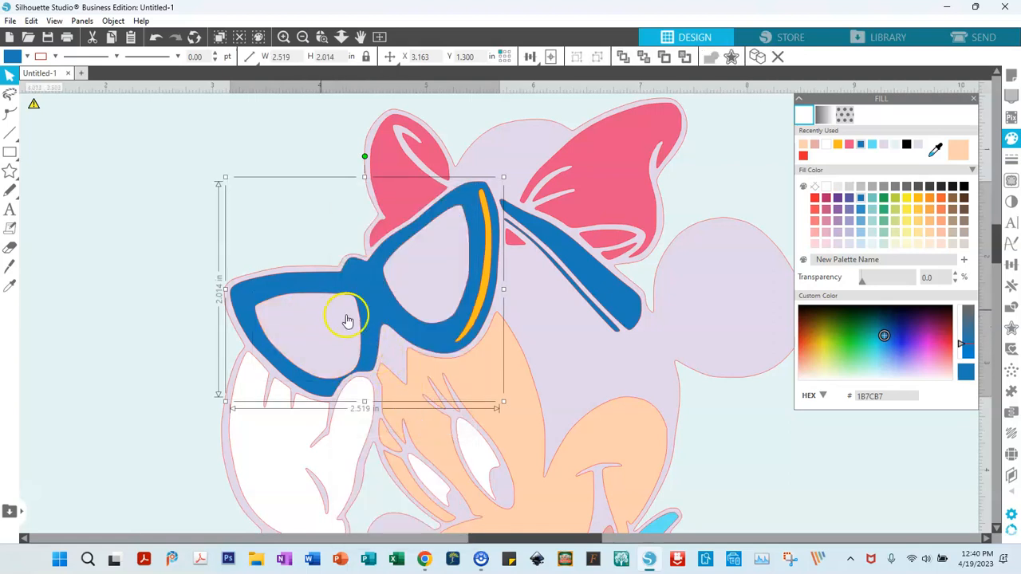
Make a compound path from the sunglasses frame and the thin yellow highlight stripe along its edge.
{"action": "left_click", "coordinate": [458, 342], "text": "shift"}
{"action": "right_click", "coordinate": [459, 343]}
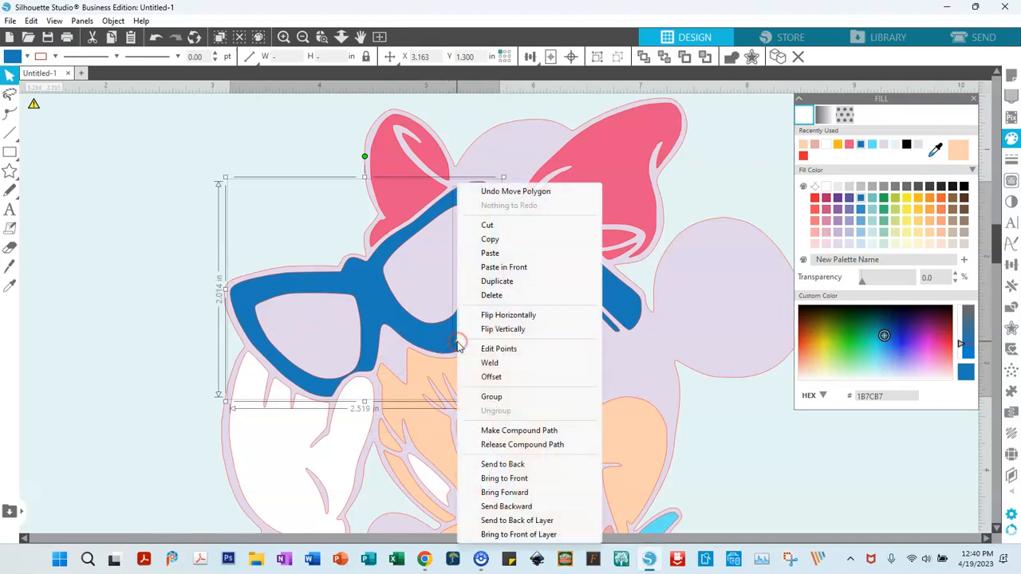
{"action": "left_click", "coordinate": [514, 428]}
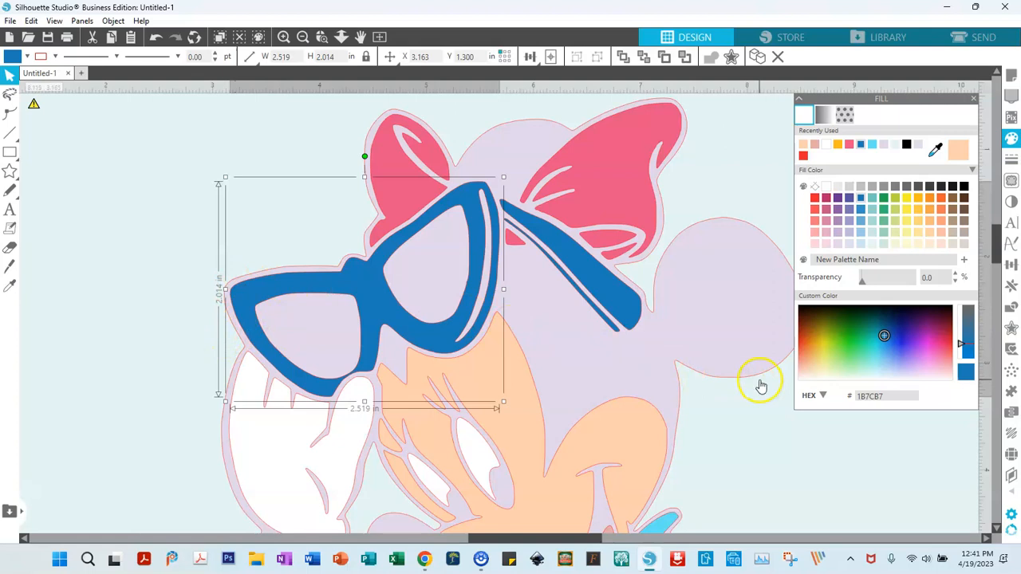
Fill the lavender background silhouette of the character with black and set its line color to transparent.
{"action": "left_click", "coordinate": [750, 225]}
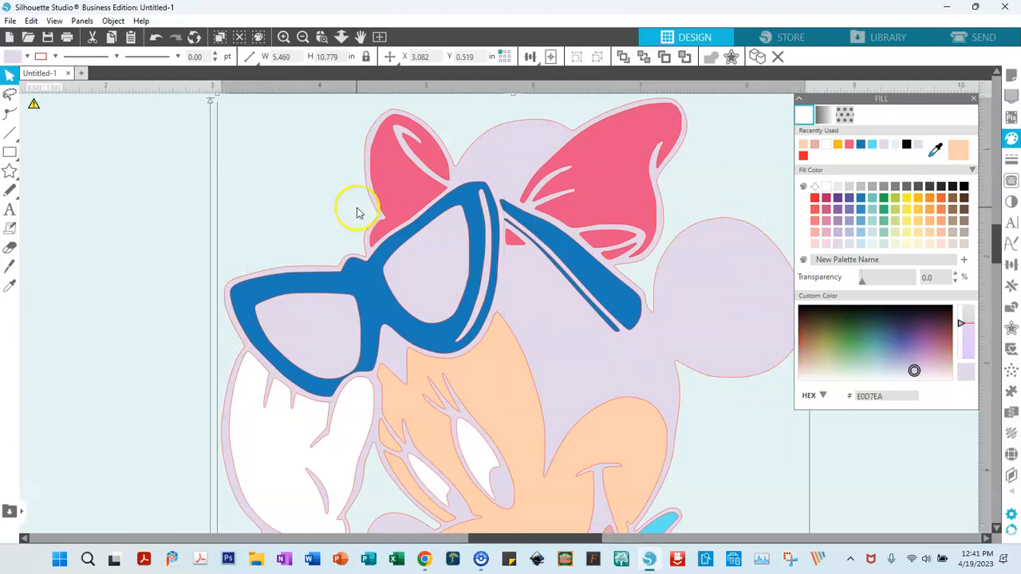
{"action": "left_click", "coordinate": [908, 146]}
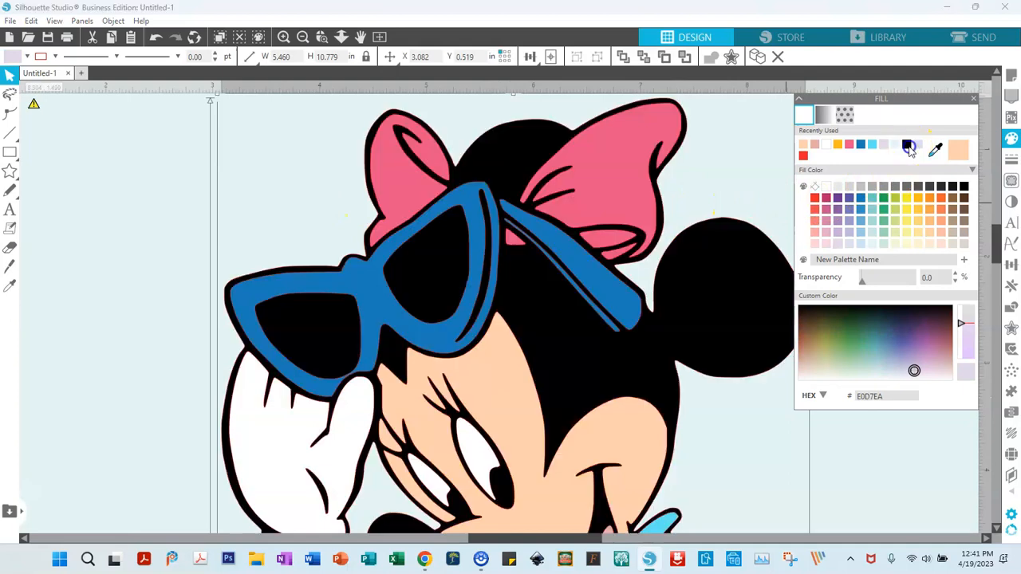
{"action": "left_click", "coordinate": [378, 37]}
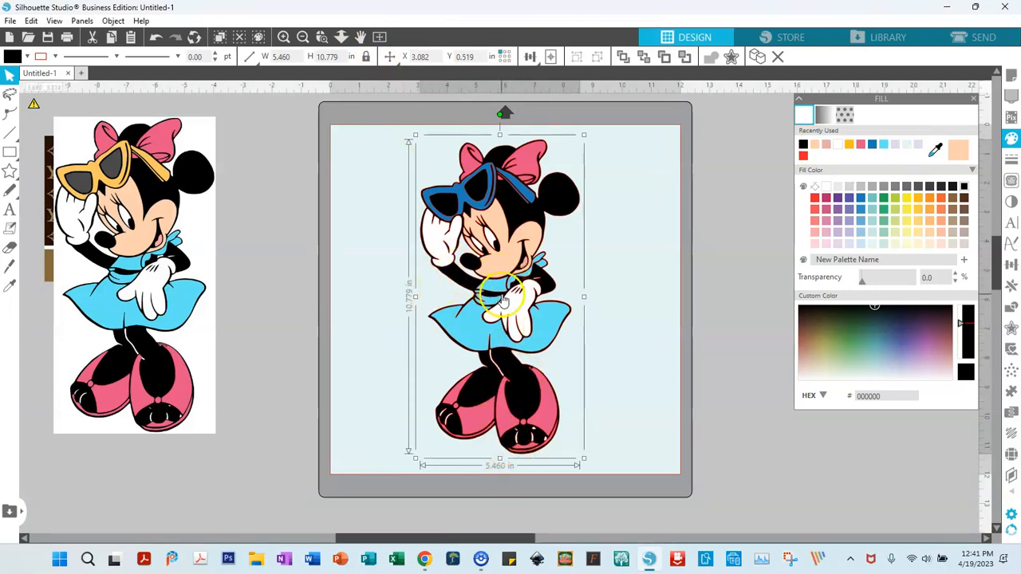
{"action": "left_click", "coordinate": [53, 59]}
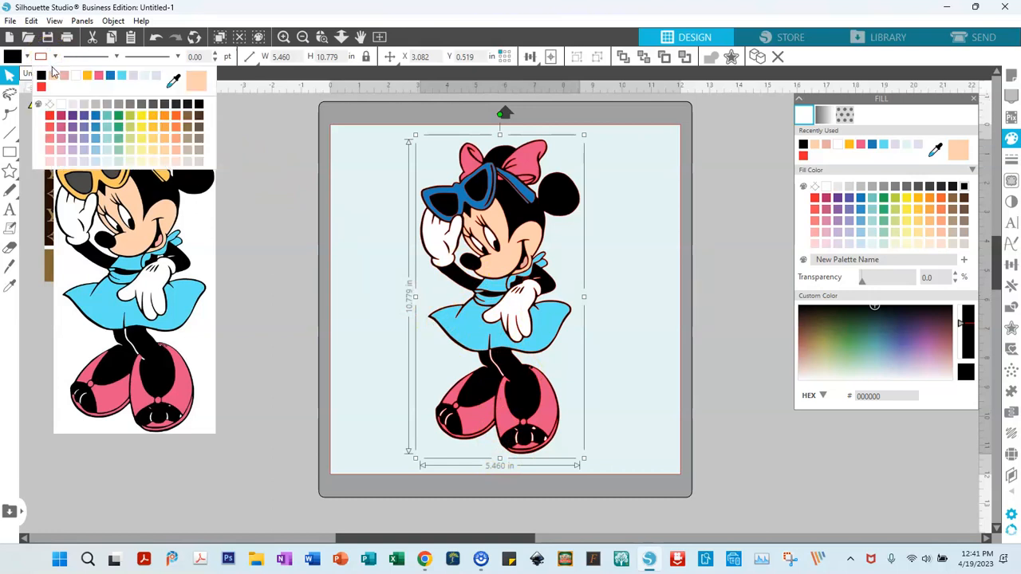
{"action": "left_click", "coordinate": [50, 106]}
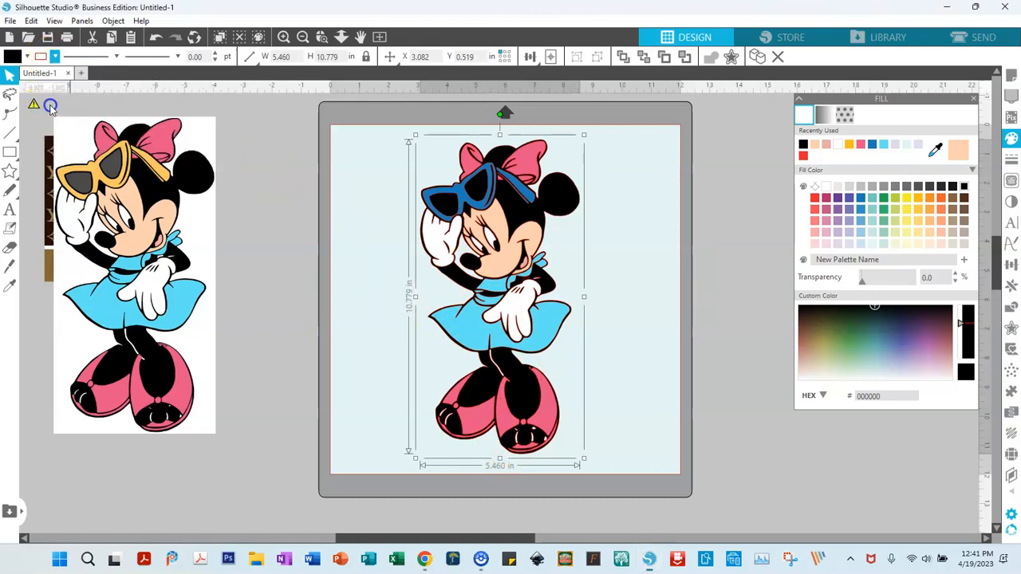
{"action": "left_click", "coordinate": [628, 279]}
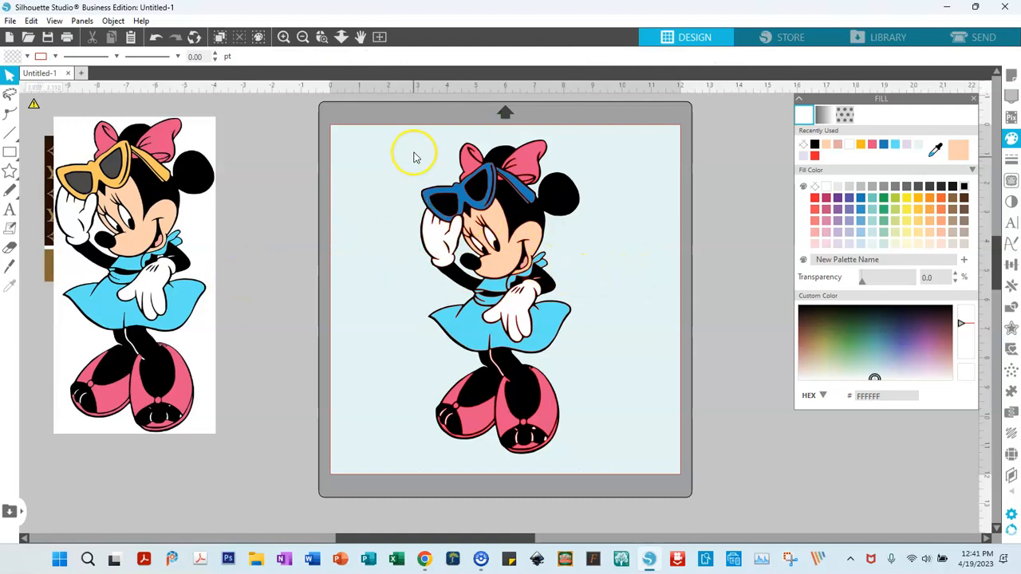
Duplicate all the character's pieces on the mat and group the copy in the empty area to the right of the mat.
{"action": "left_click_drag", "start_coordinate": [396, 133], "coordinate": [606, 467]}
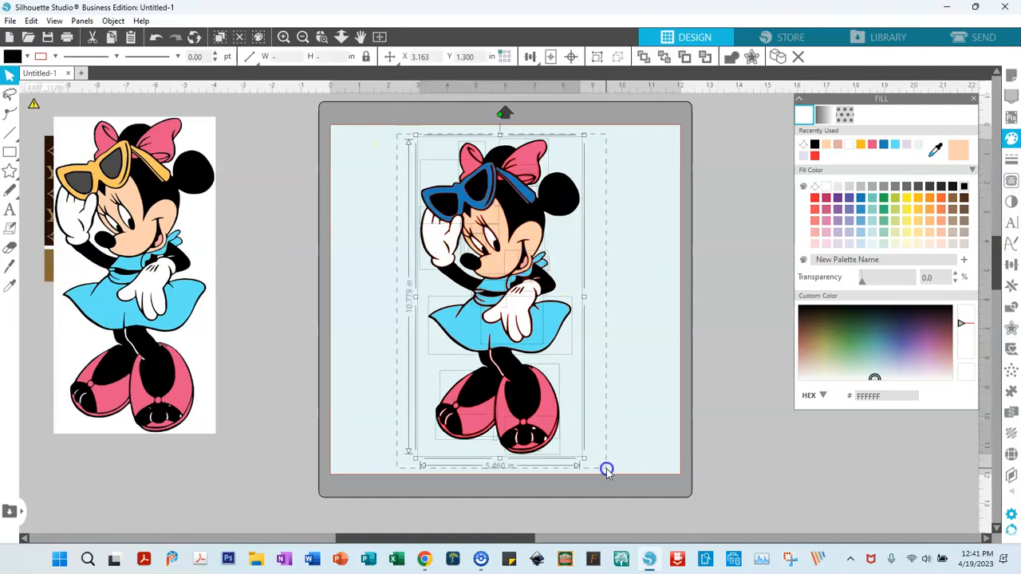
{"action": "right_click", "coordinate": [517, 331]}
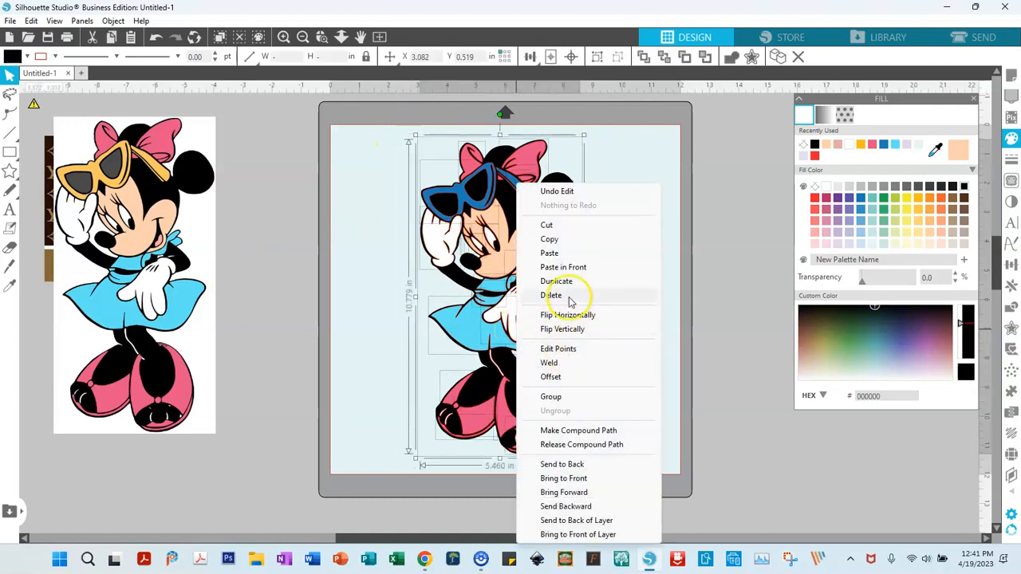
{"action": "left_click", "coordinate": [562, 282]}
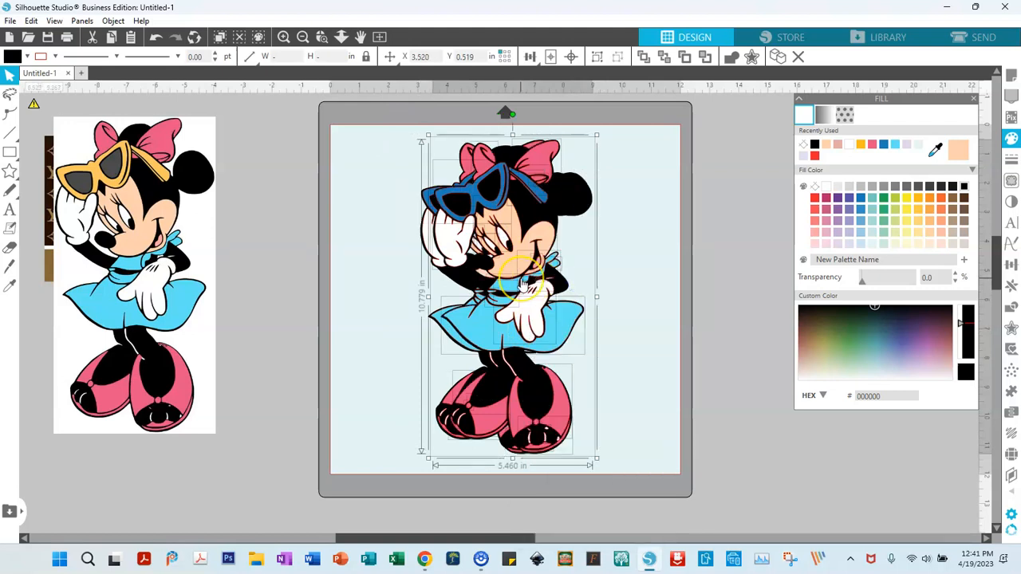
{"action": "left_click_drag", "start_coordinate": [522, 283], "coordinate": [854, 312]}
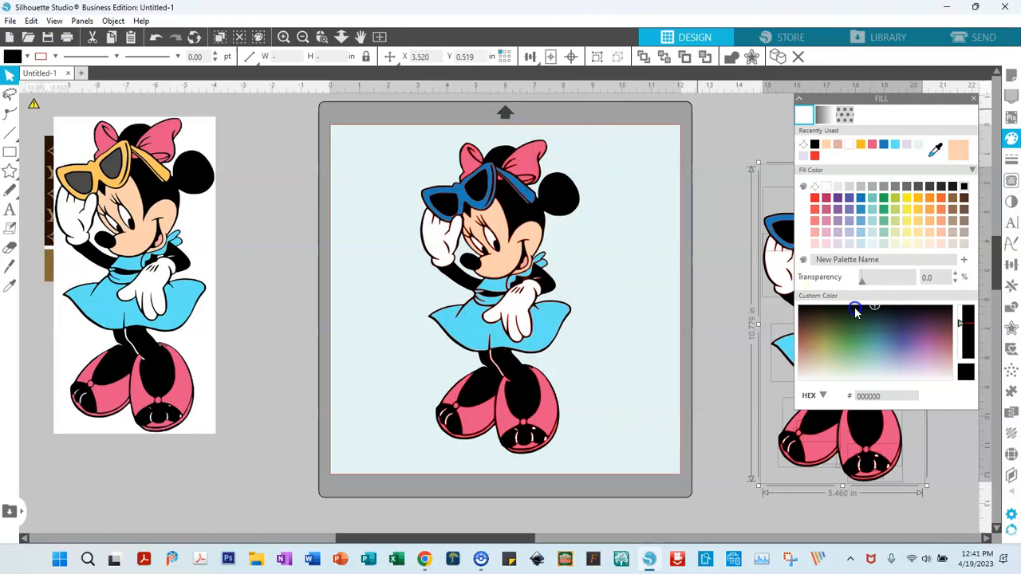
{"action": "left_click", "coordinate": [611, 57]}
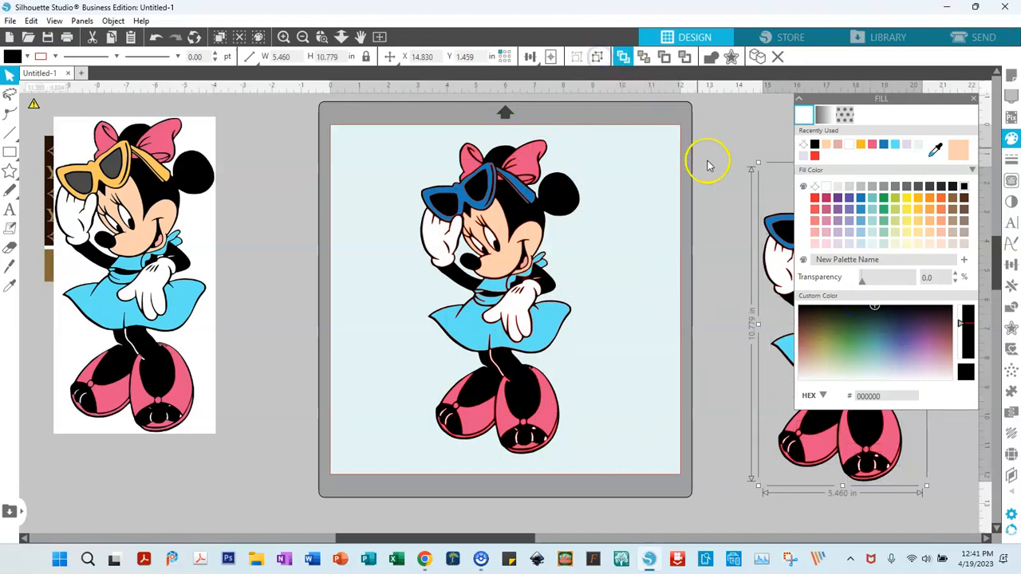
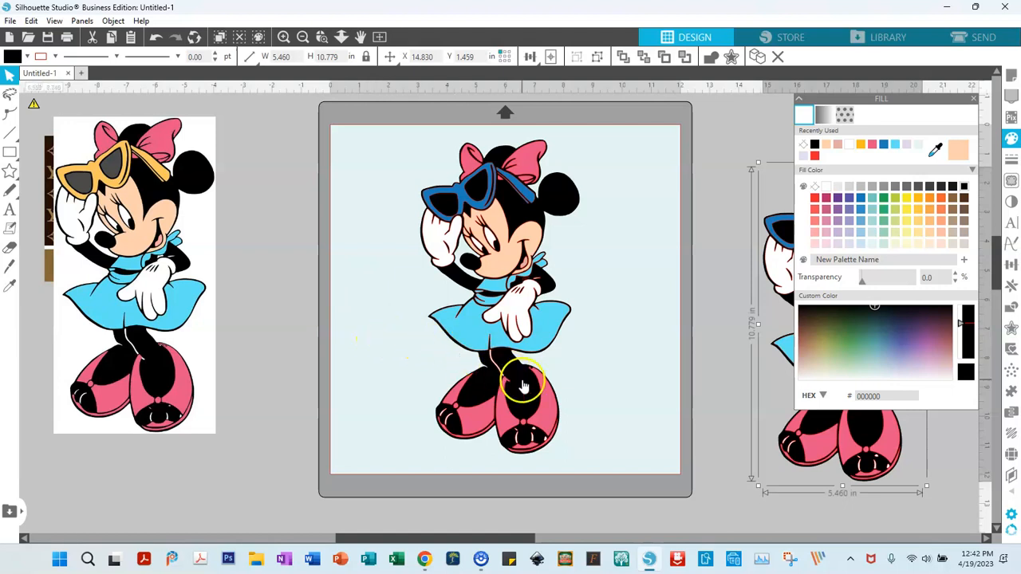
Select all the character's pieces on the mat and set their line color to transparent.
{"action": "left_click", "coordinate": [516, 335]}
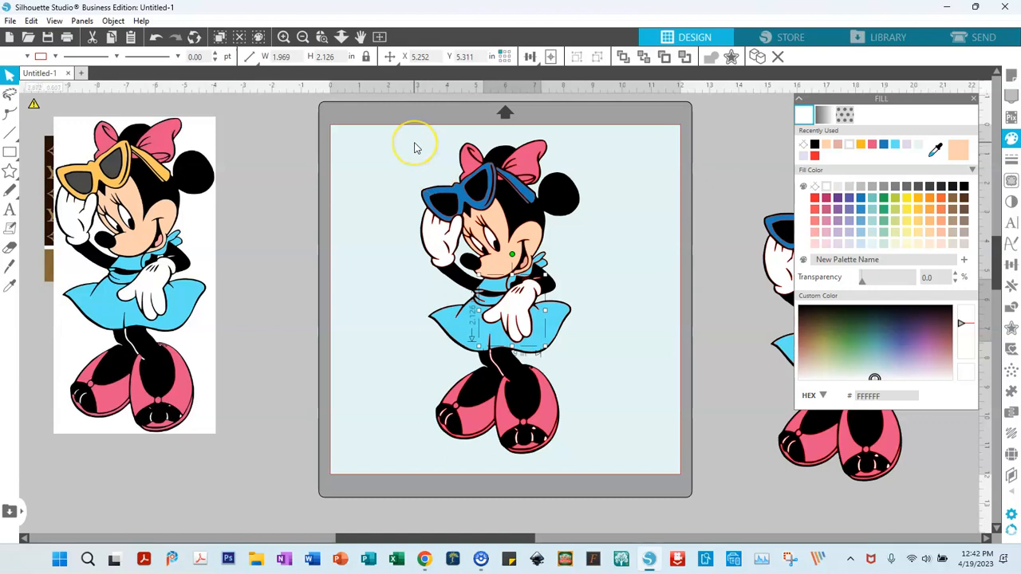
{"action": "left_click_drag", "start_coordinate": [414, 148], "coordinate": [580, 451]}
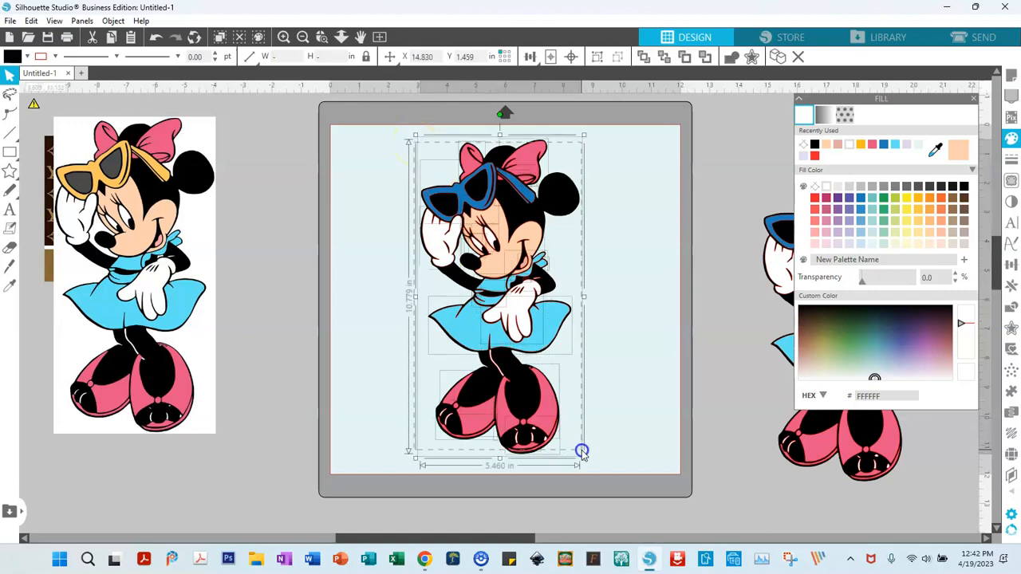
{"action": "left_click", "coordinate": [53, 56]}
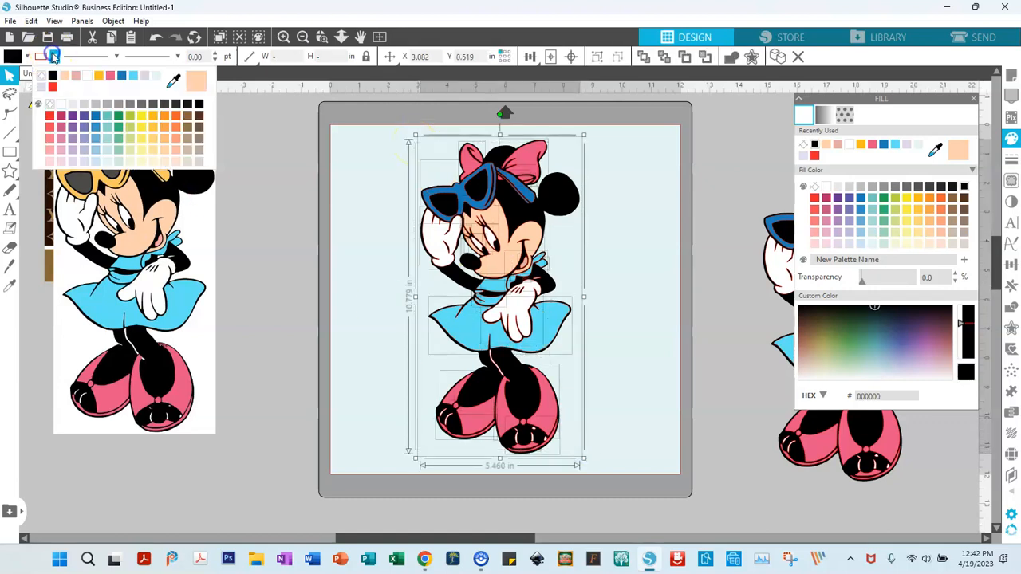
{"action": "left_click", "coordinate": [49, 106]}
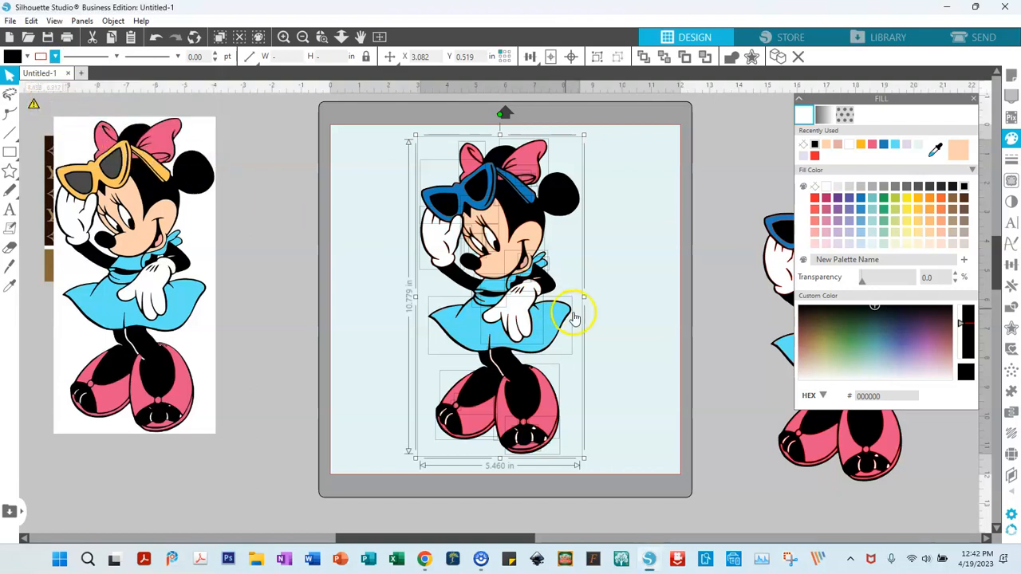
{"action": "left_click", "coordinate": [645, 330]}
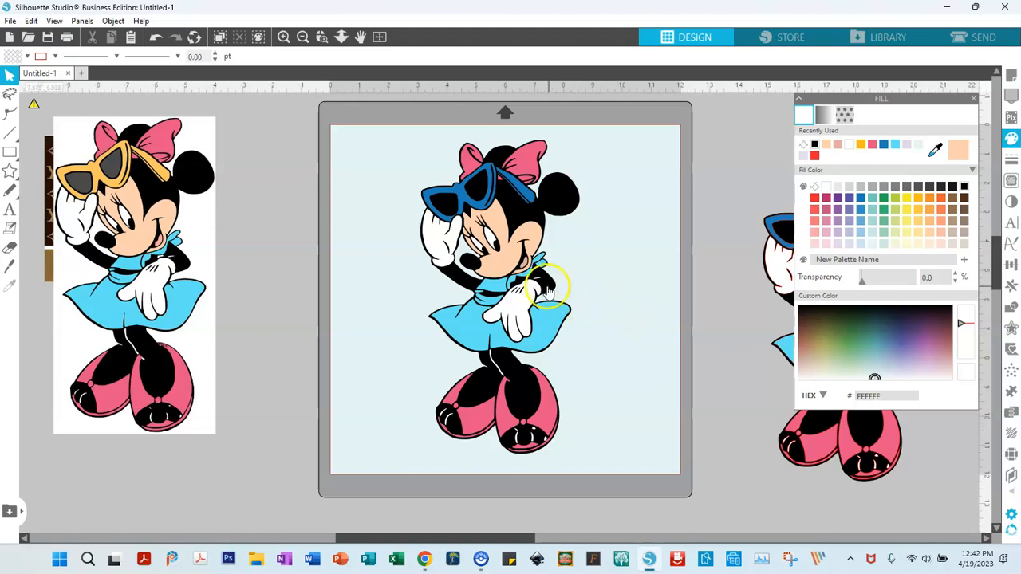
Move the reference picture over to the grouped copy and place the Louis Vuitton pattern image in the empty area beside the mat.
{"action": "left_click_drag", "start_coordinate": [145, 297], "coordinate": [856, 323]}
{"action": "left_click", "coordinate": [183, 239]}
{"action": "left_click_drag", "start_coordinate": [153, 223], "coordinate": [186, 258]}
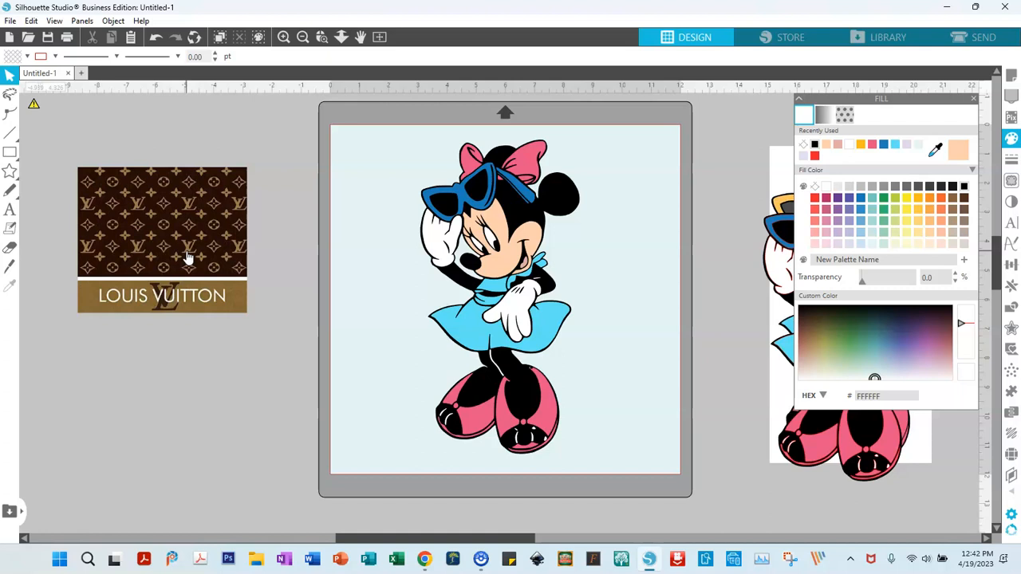
Enlarge the Louis Vuitton pattern image to about 9.4 by 8.1 in and reposition it beside the mat.
{"action": "left_click", "coordinate": [191, 252]}
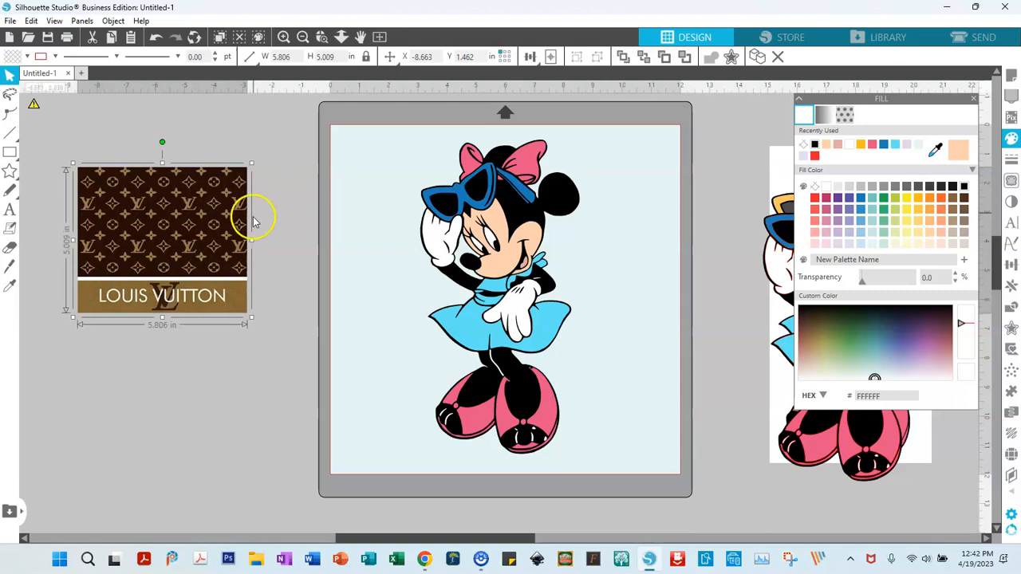
{"action": "left_click_drag", "start_coordinate": [250, 318], "coordinate": [320, 451]}
{"action": "left_click_drag", "start_coordinate": [299, 375], "coordinate": [229, 316]}
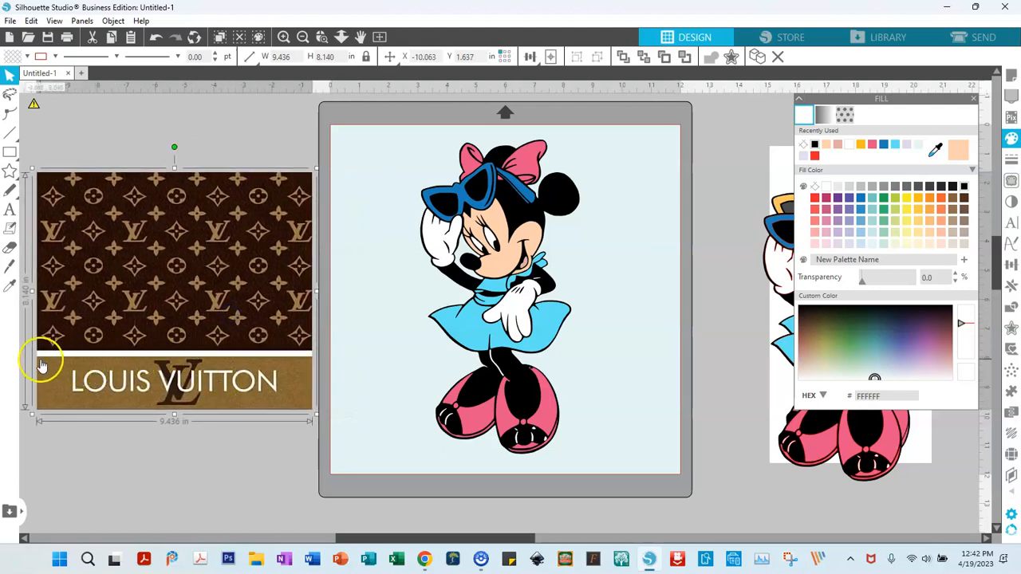
Draw a rectangle about 9.4 by 6.0 in over the monogram area of the pattern image and crop the image to it.
{"action": "left_click", "coordinate": [9, 151]}
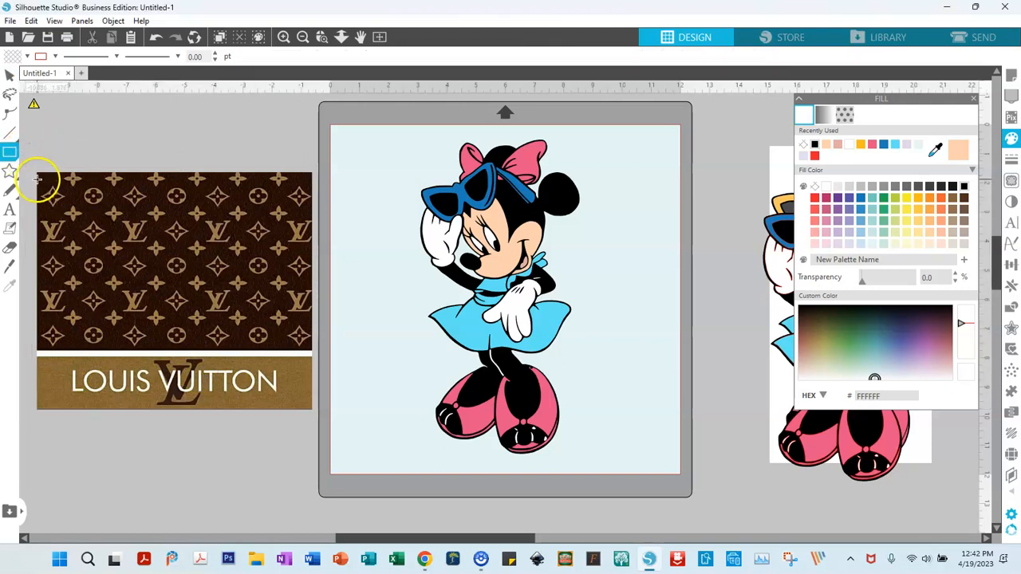
{"action": "mouse_move", "coordinate": [39, 173]}
{"action": "left_mouse_down"}
{"action": "mouse_move", "coordinate": [153, 295]}
{"action": "mouse_move", "coordinate": [252, 343]}
{"action": "mouse_move", "coordinate": [313, 356]}
{"action": "left_mouse_up"}
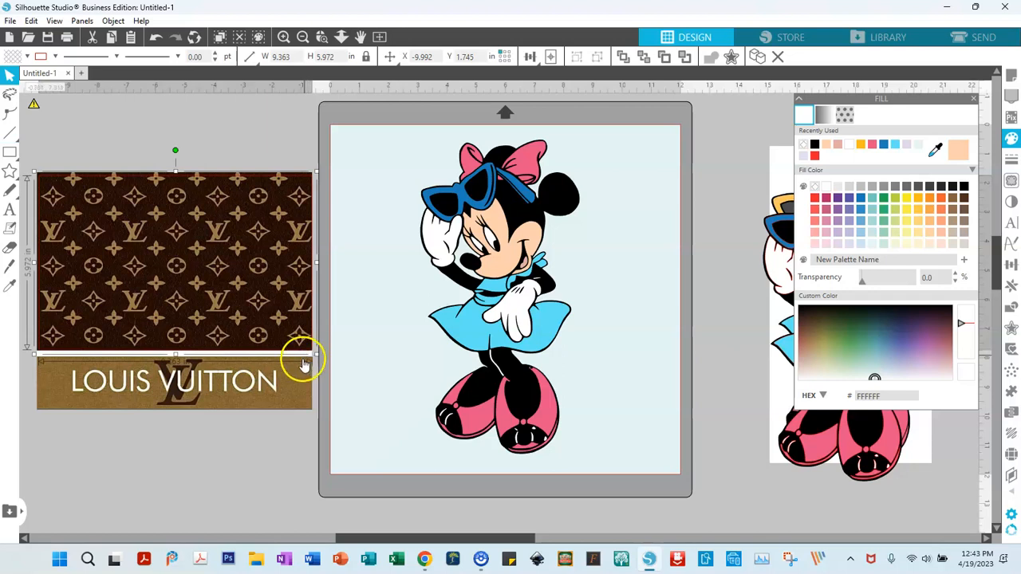
{"action": "left_click", "coordinate": [290, 382], "text": "shift"}
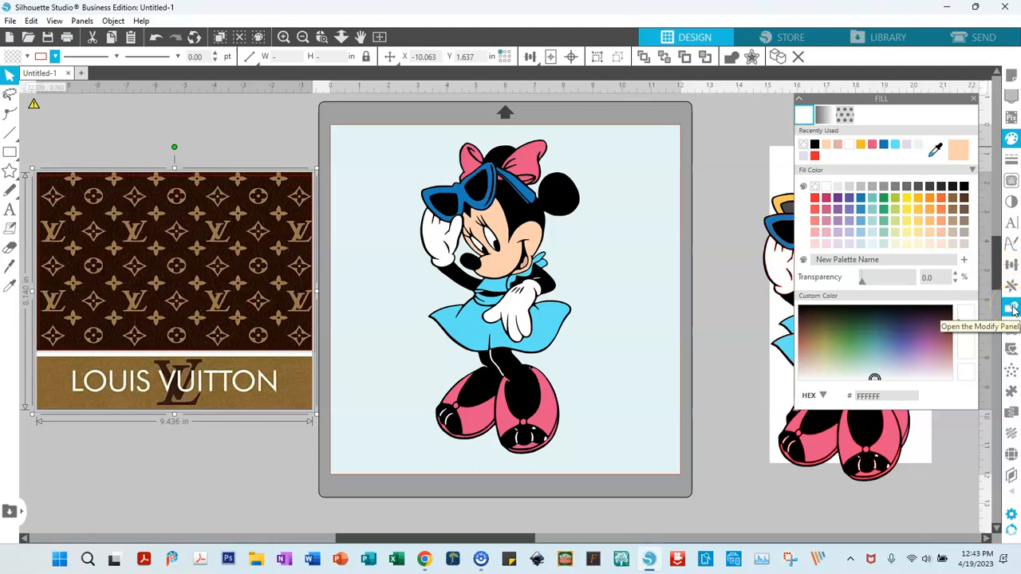
{"action": "left_click", "coordinate": [82, 21]}
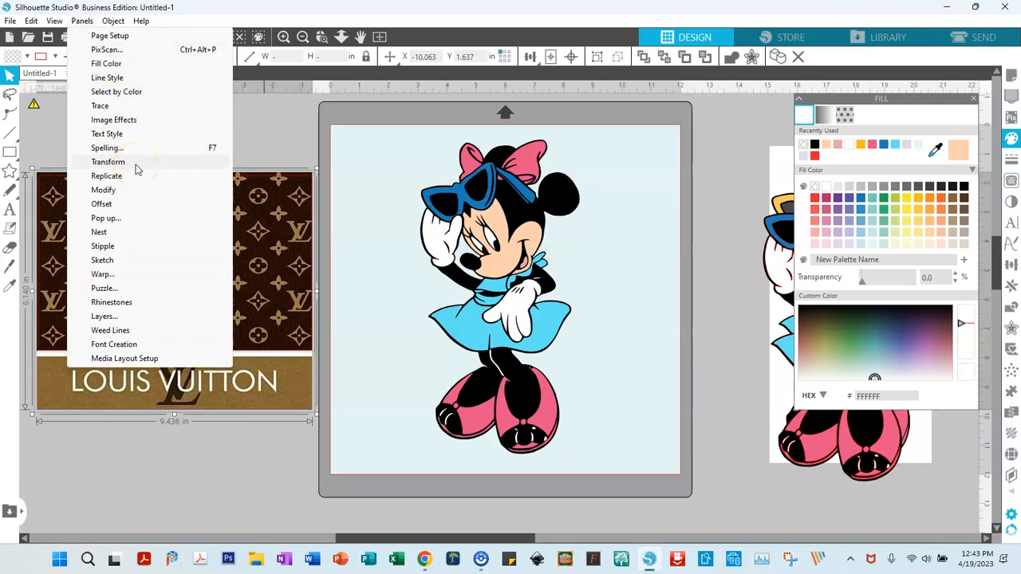
{"action": "left_click", "coordinate": [115, 193]}
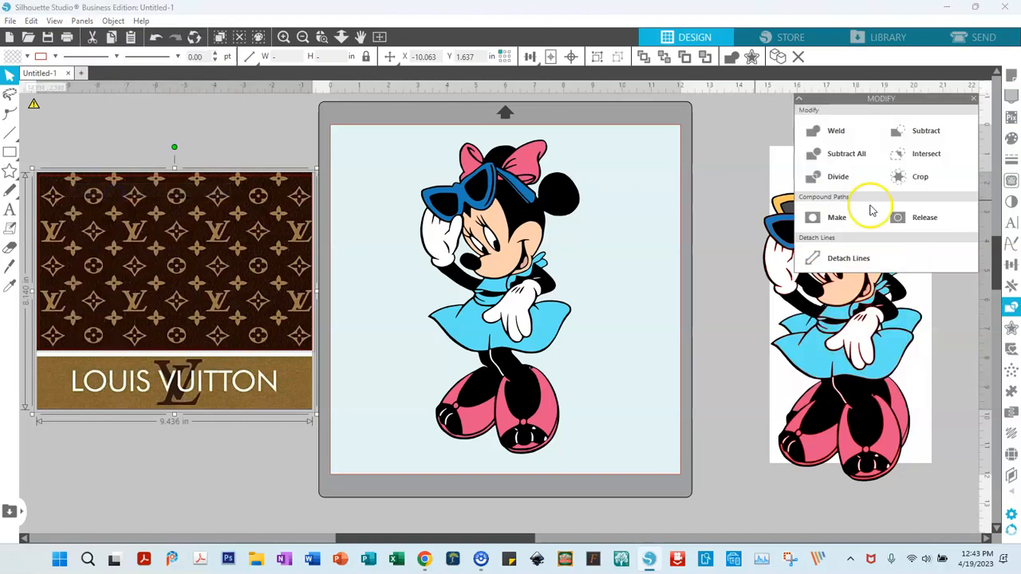
{"action": "left_click", "coordinate": [918, 178]}
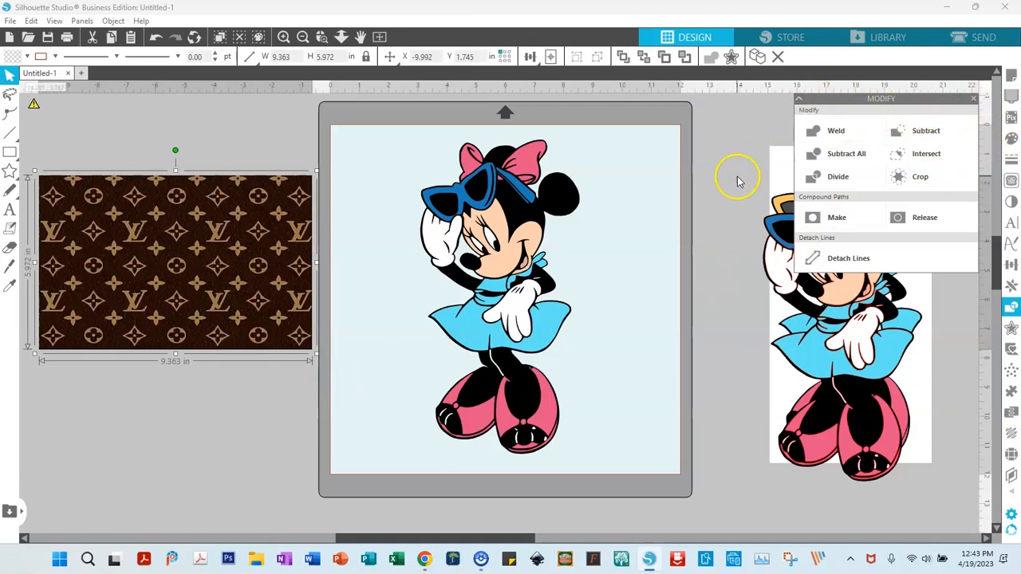
{"action": "left_click", "coordinate": [739, 204]}
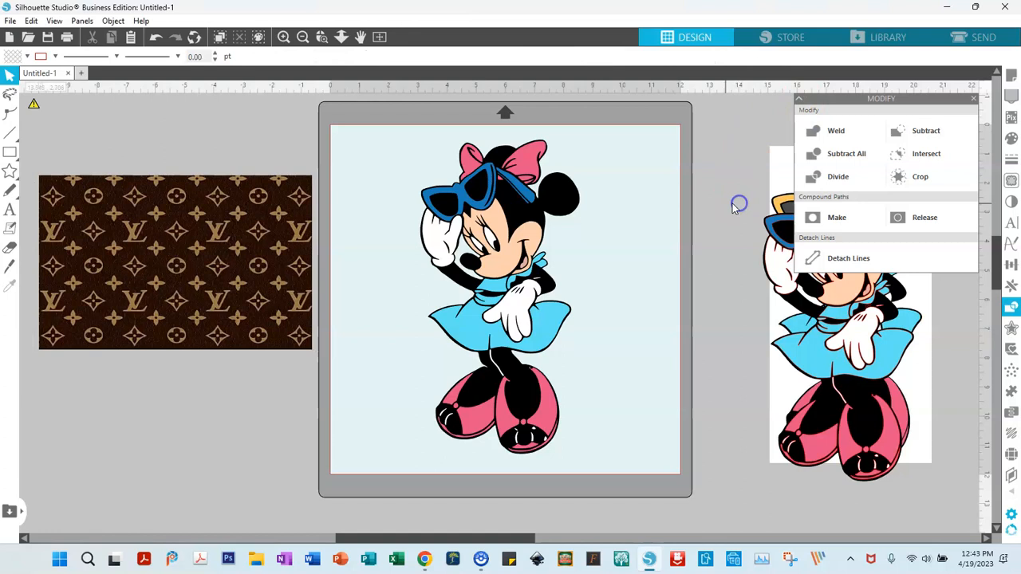
Group the character's four light blue dress and scarf pieces.
{"action": "left_click", "coordinate": [488, 327]}
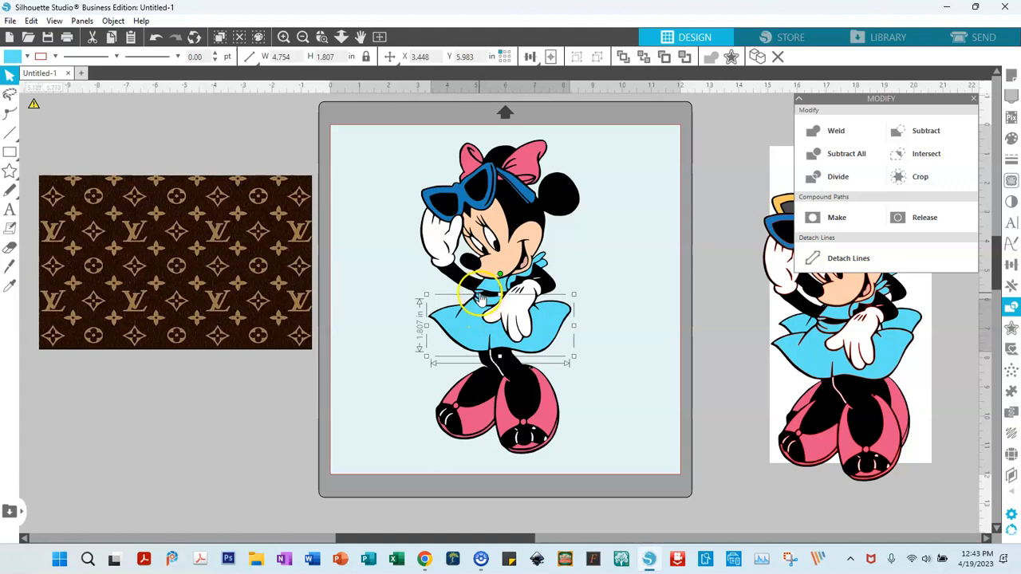
{"action": "left_click", "coordinate": [485, 295], "text": "shift"}
{"action": "left_click", "coordinate": [492, 287], "text": "shift"}
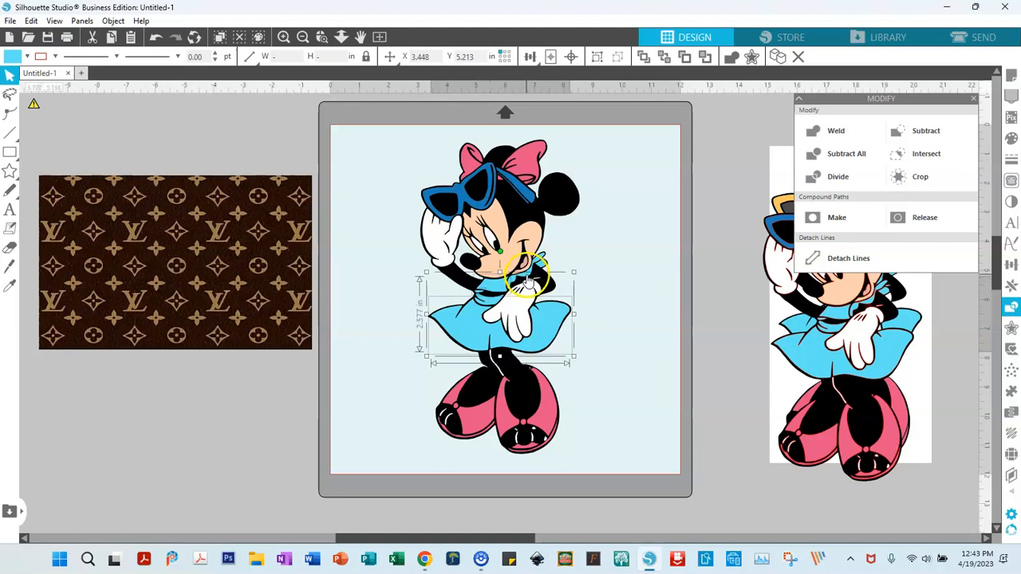
{"action": "left_click", "coordinate": [527, 278], "text": "shift"}
{"action": "right_click", "coordinate": [528, 280]}
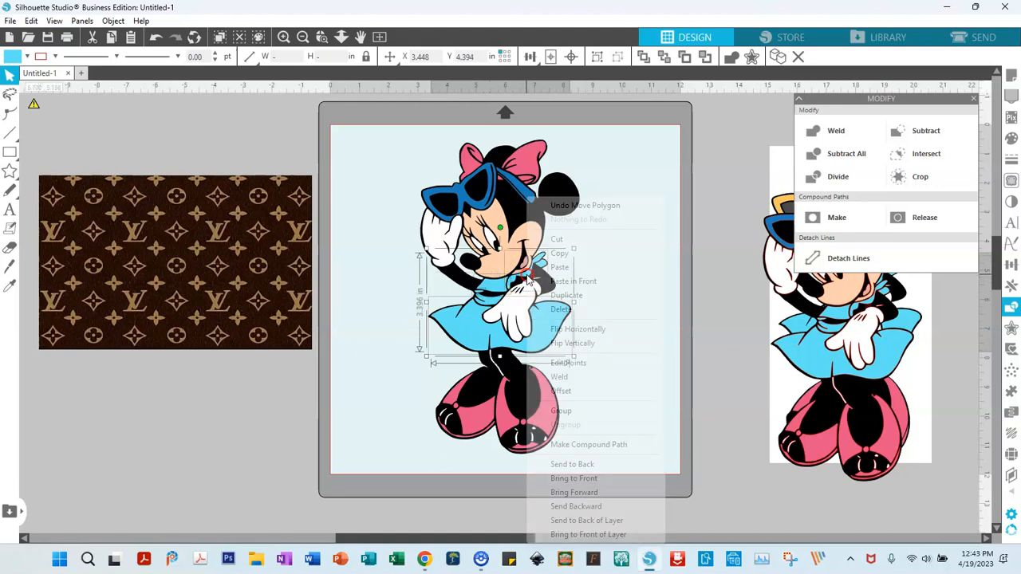
{"action": "left_click", "coordinate": [561, 410]}
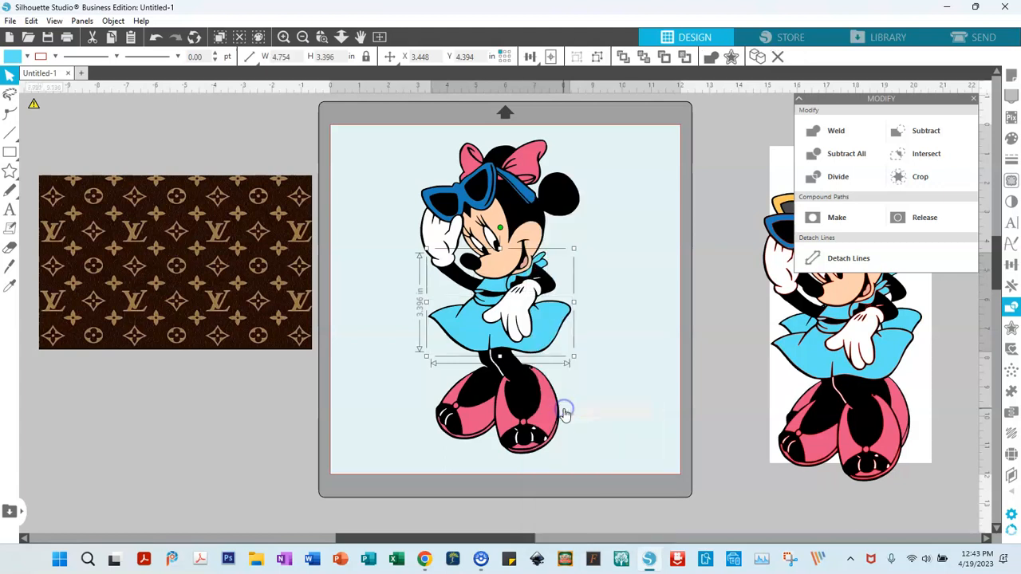
Duplicate the light blue dress group and move the copy to the upper-right corner of the mat.
{"action": "right_click", "coordinate": [550, 336]}
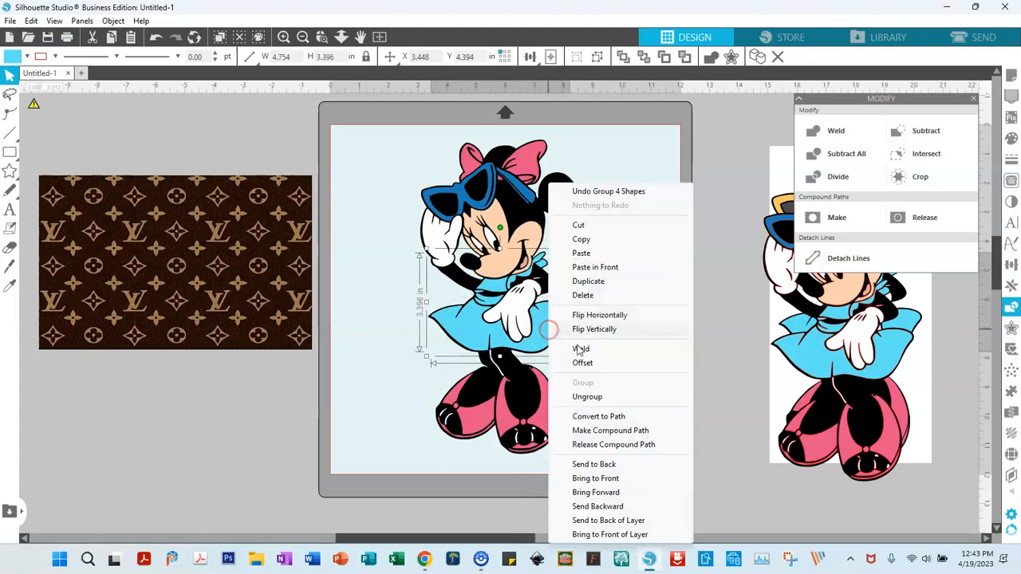
{"action": "left_click", "coordinate": [597, 284]}
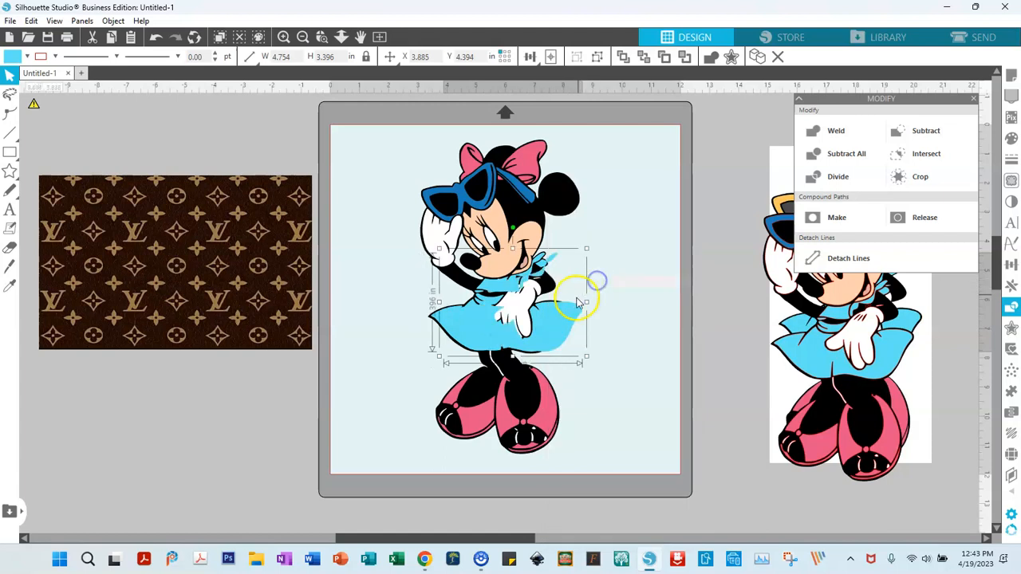
{"action": "left_click_drag", "start_coordinate": [561, 321], "coordinate": [742, 183]}
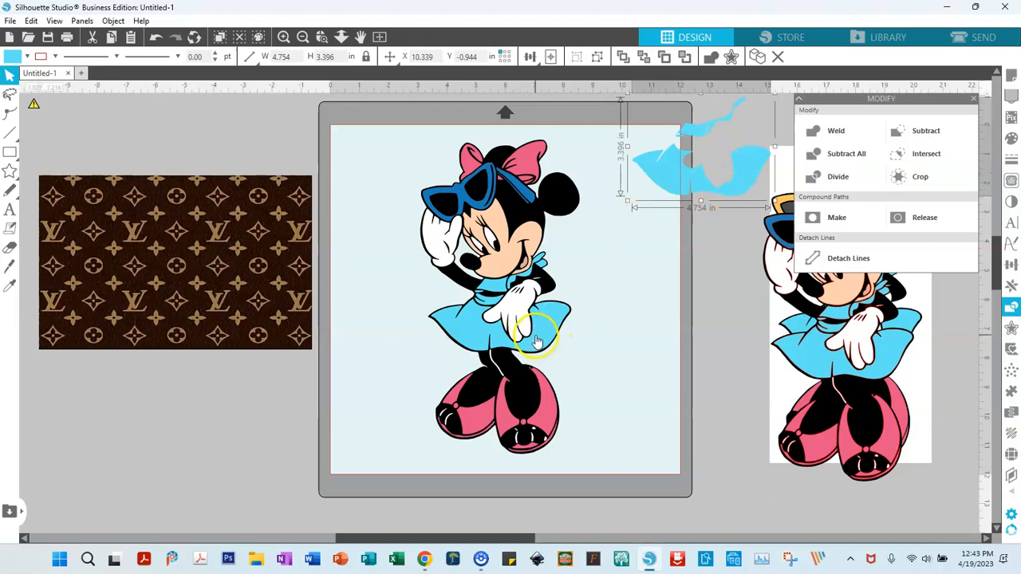
Duplicate the cropped monogram pattern three times and move three of the pieces into the empty area below.
{"action": "left_click", "coordinate": [141, 268]}
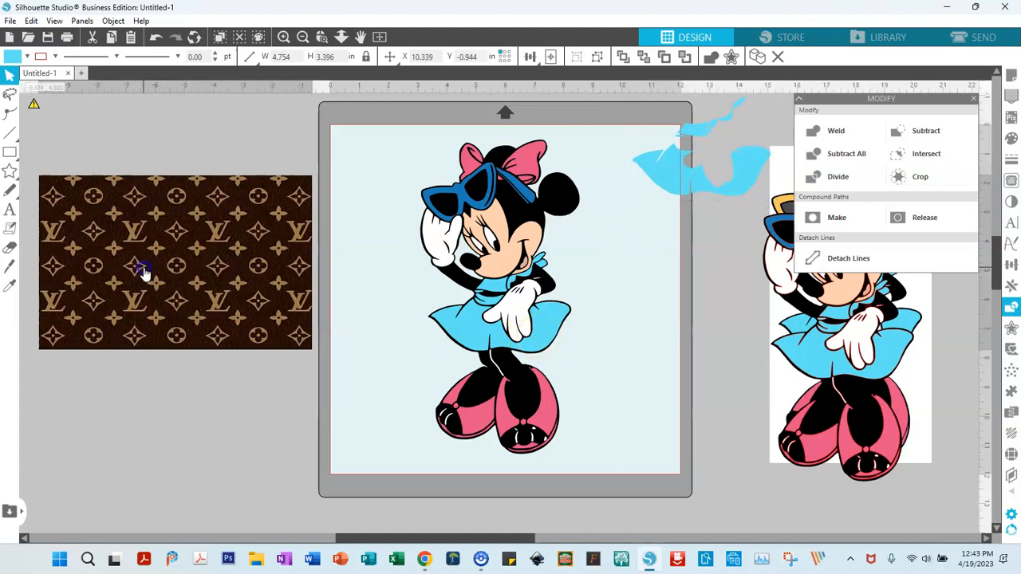
{"action": "right_click", "coordinate": [146, 269]}
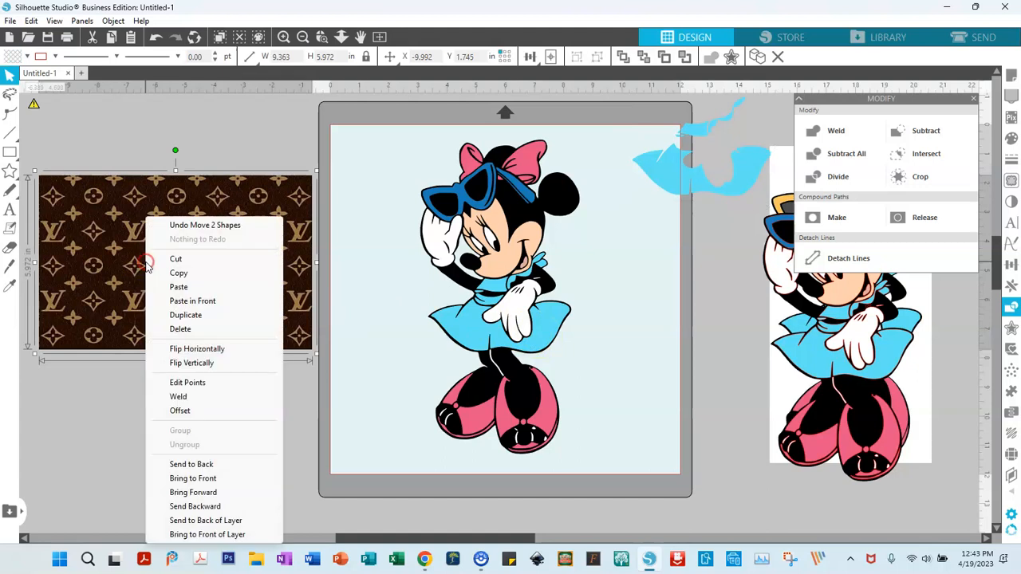
{"action": "left_click", "coordinate": [195, 319]}
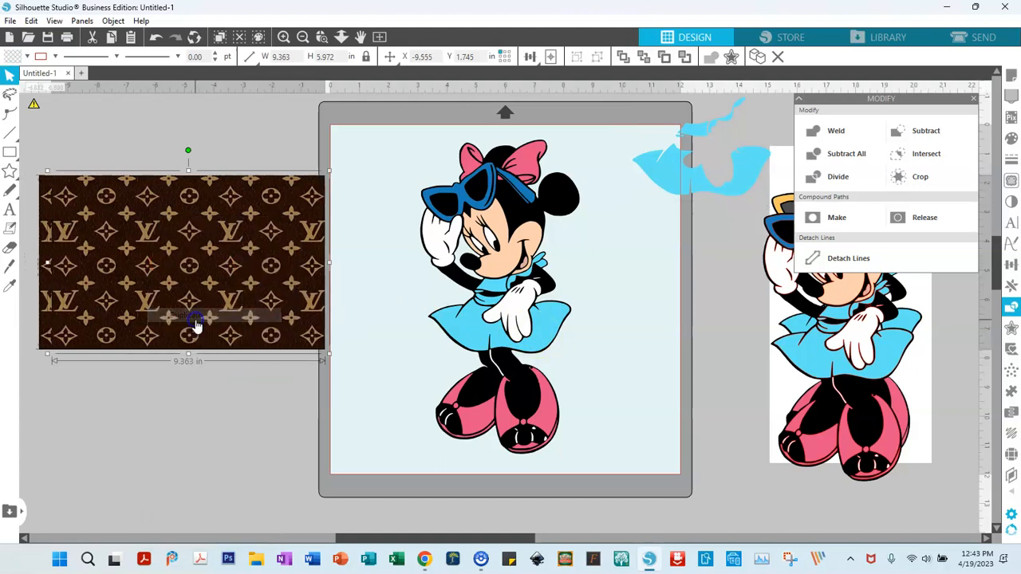
{"action": "right_click", "coordinate": [229, 271]}
{"action": "left_click", "coordinate": [275, 317]}
{"action": "right_click", "coordinate": [236, 279]}
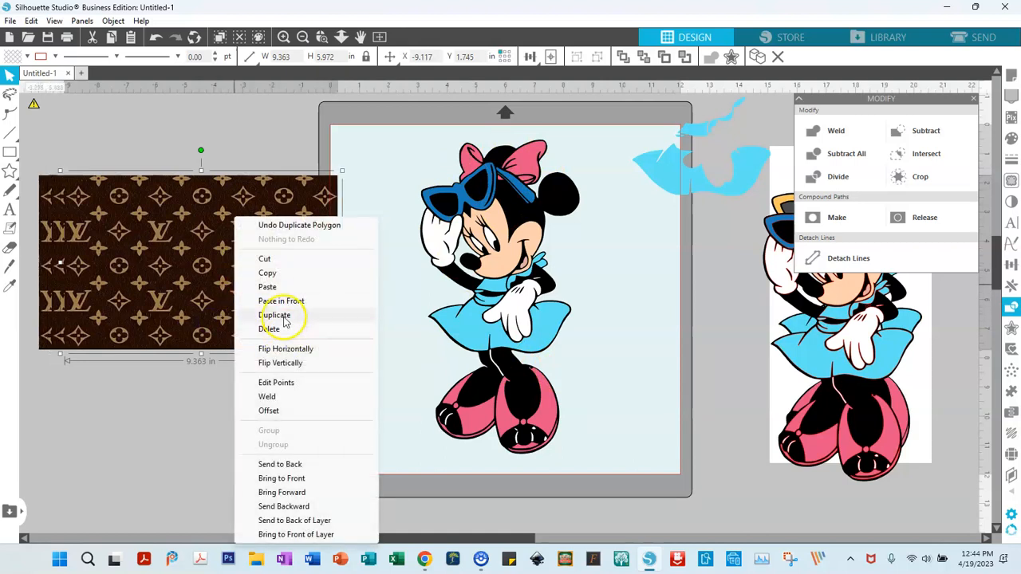
{"action": "left_click", "coordinate": [271, 316]}
{"action": "left_click_drag", "start_coordinate": [263, 269], "coordinate": [221, 439]}
{"action": "left_click_drag", "start_coordinate": [202, 245], "coordinate": [128, 409]}
{"action": "left_click_drag", "start_coordinate": [169, 248], "coordinate": [155, 385]}
Reposition the remaining upper pattern piece and shrink it to about 5.8 by 3.7 in.
{"action": "left_click_drag", "start_coordinate": [189, 266], "coordinate": [212, 196]}
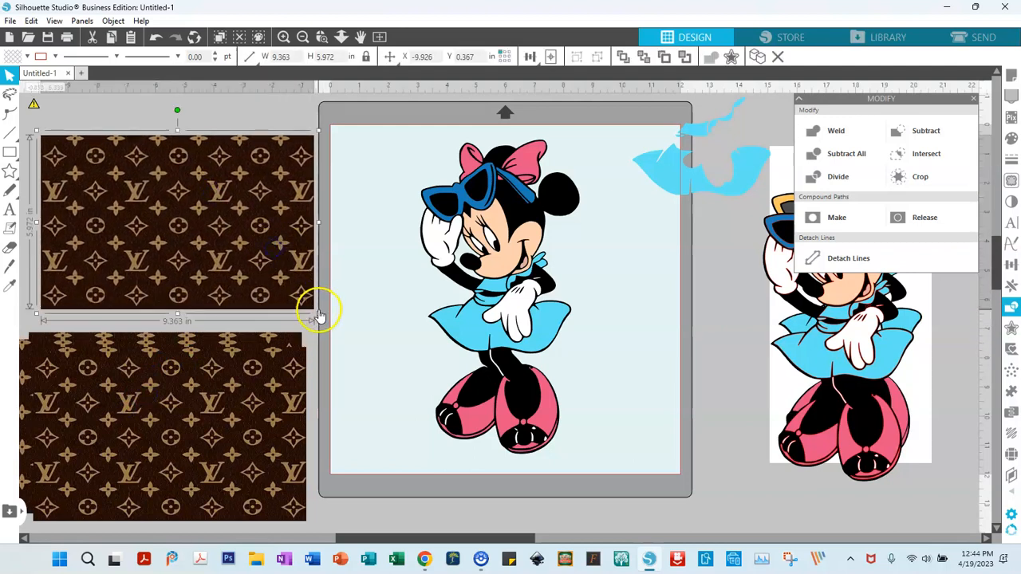
{"action": "left_click_drag", "start_coordinate": [318, 313], "coordinate": [215, 249]}
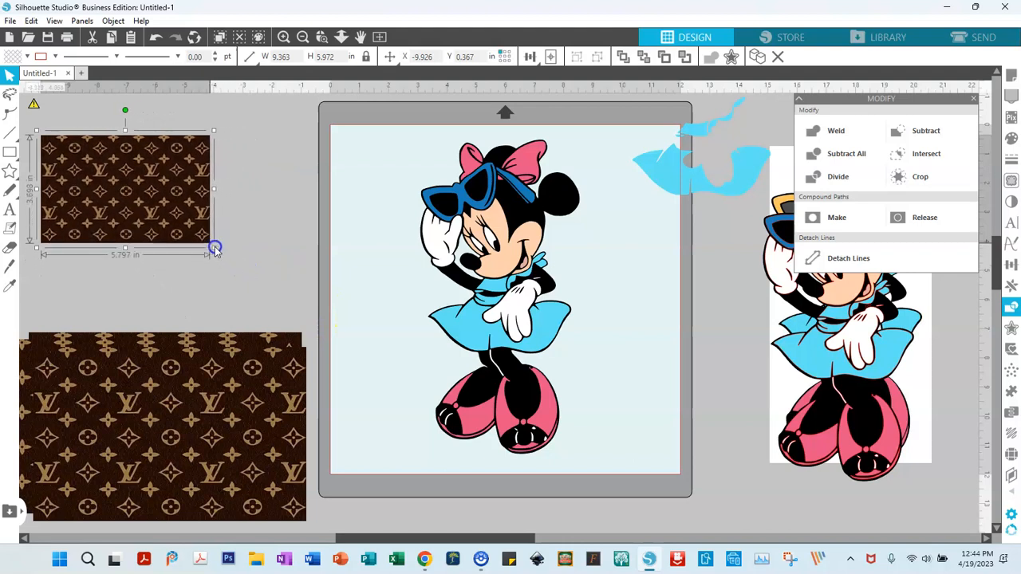
{"action": "left_click_drag", "start_coordinate": [178, 196], "coordinate": [216, 221]}
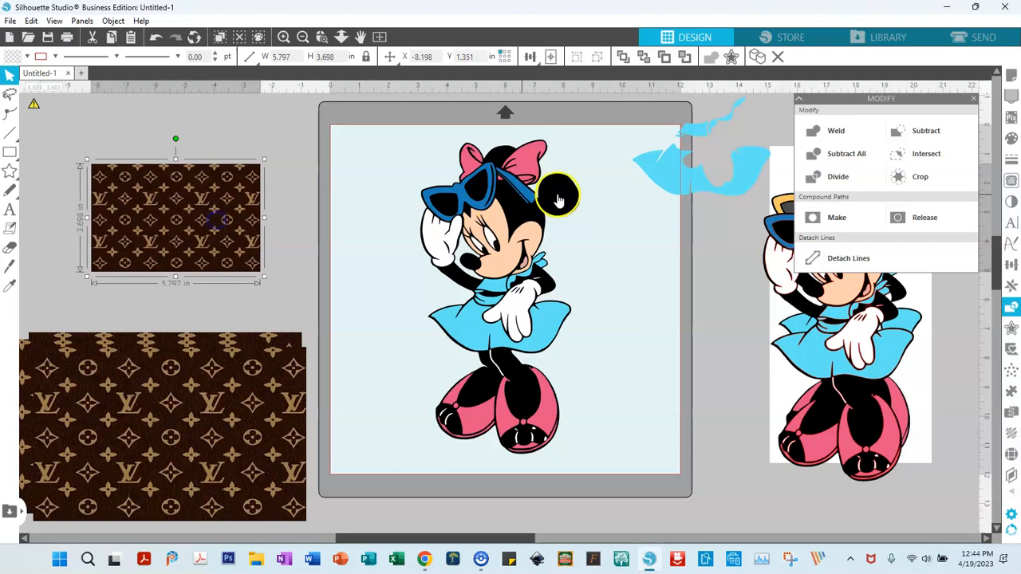
Set the fill transparency of the small monogram pattern piece to 73%.
{"action": "left_click", "coordinate": [674, 184]}
{"action": "left_click", "coordinate": [201, 207]}
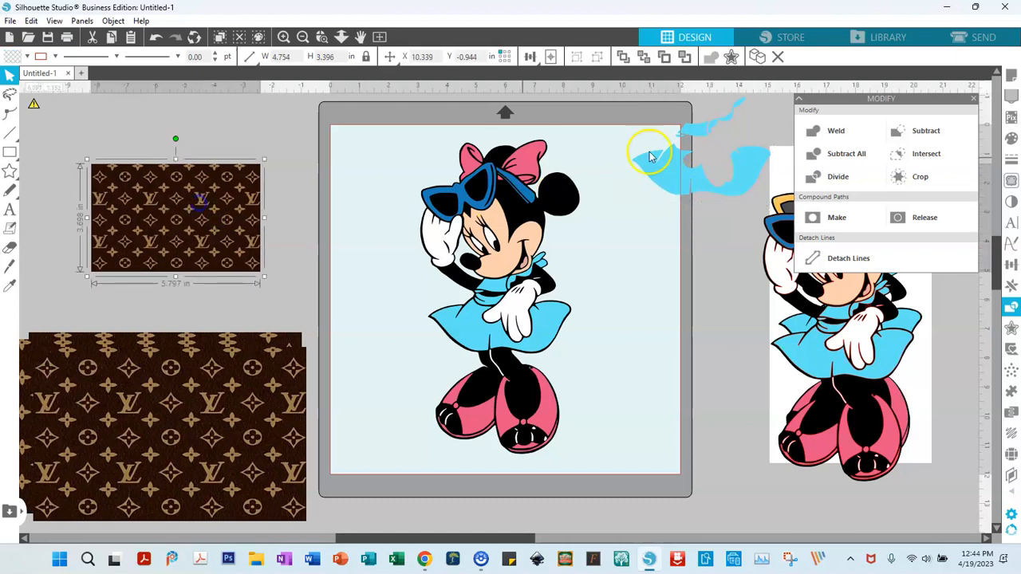
{"action": "left_click_drag", "start_coordinate": [931, 103], "coordinate": [866, 293]}
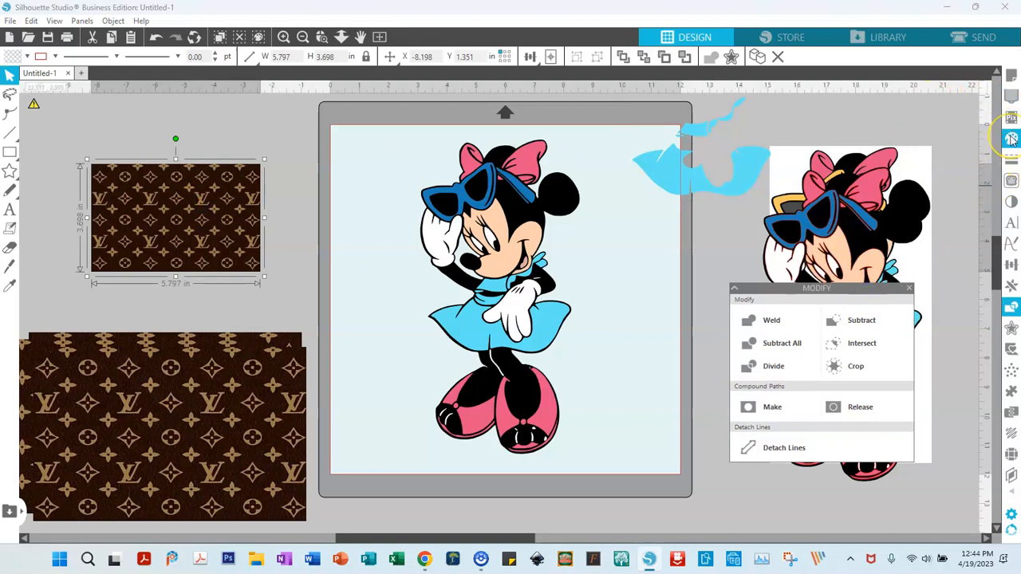
{"action": "left_click", "coordinate": [1010, 138]}
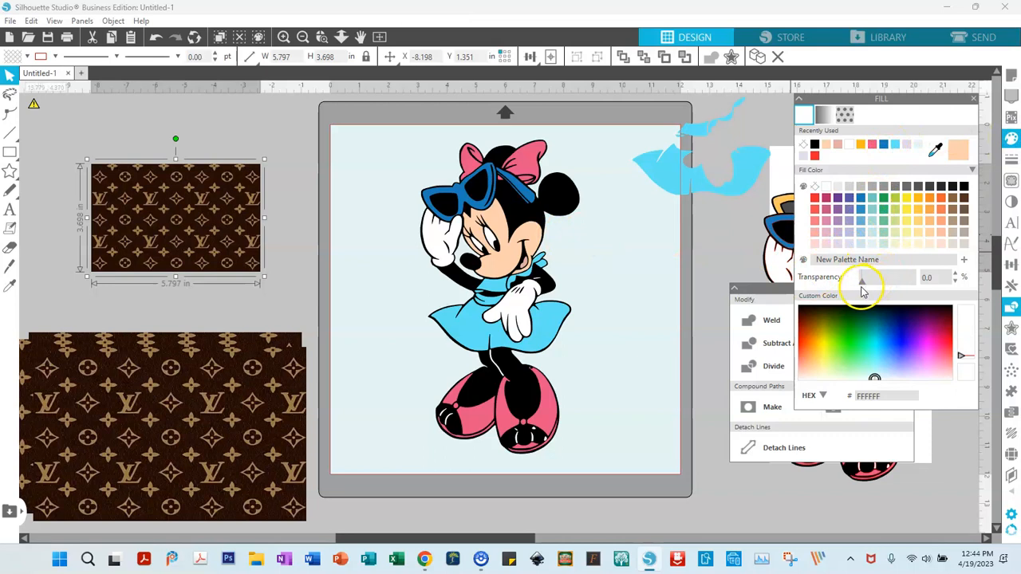
{"action": "left_click_drag", "start_coordinate": [862, 285], "coordinate": [898, 283]}
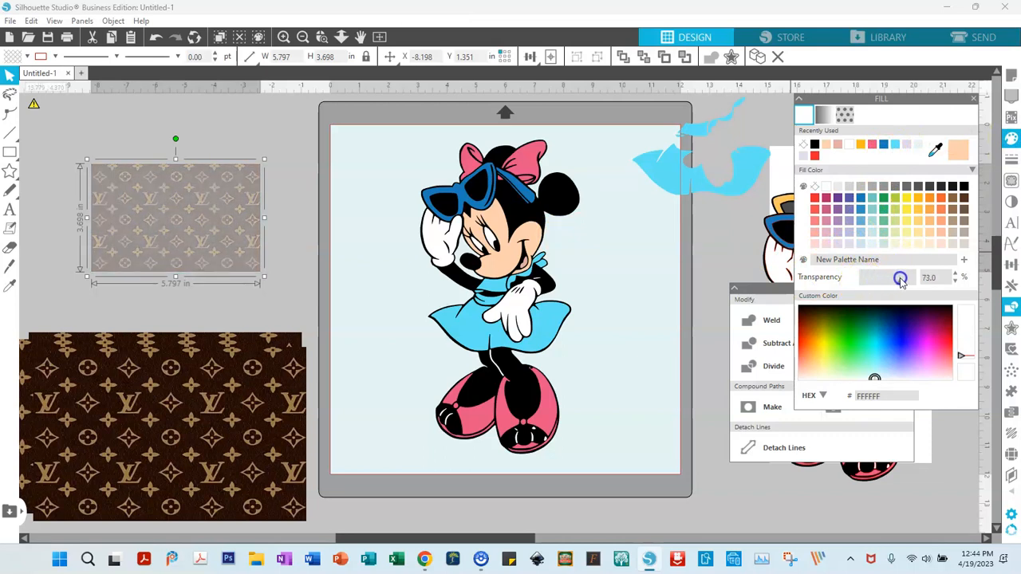
Move the copied light blue dress group onto the small transparent pattern piece and send it to the back.
{"action": "left_click_drag", "start_coordinate": [731, 195], "coordinate": [203, 253]}
{"action": "right_click", "coordinate": [203, 253]}
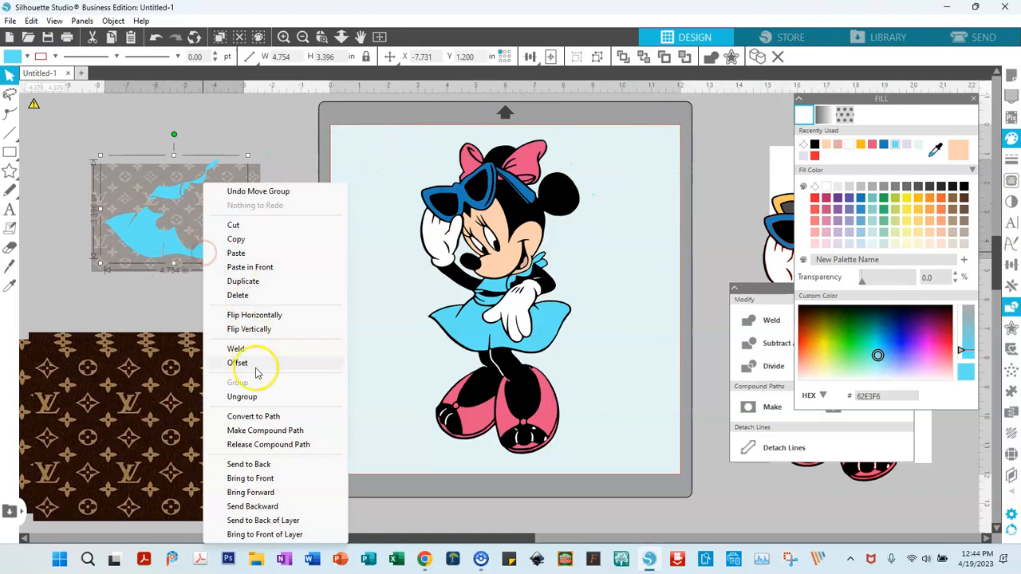
{"action": "left_click", "coordinate": [250, 464]}
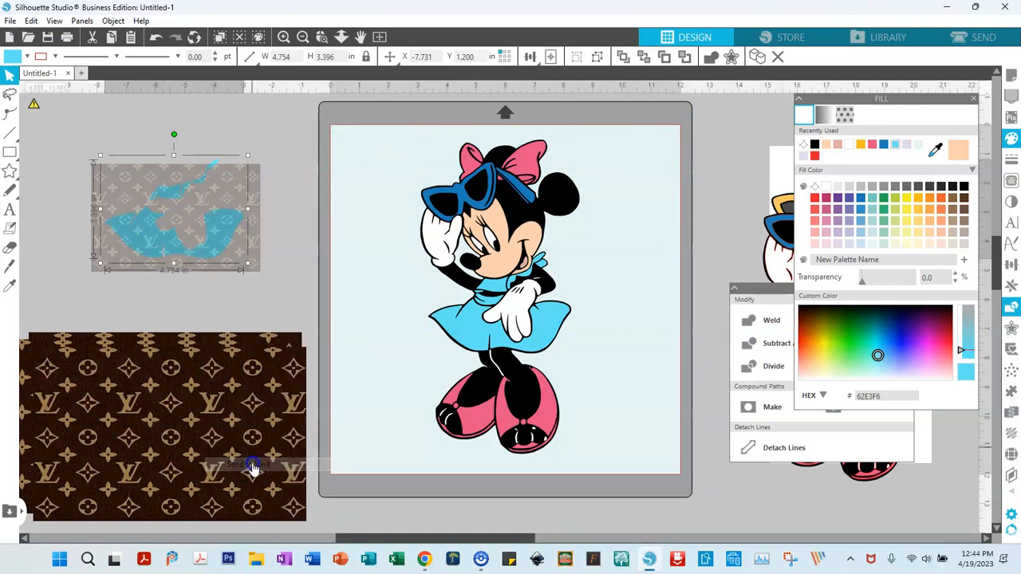
Crop the transparent monogram piece to the light blue dress shape and group the resulting pieces.
{"action": "left_click_drag", "start_coordinate": [255, 232], "coordinate": [255, 226]}
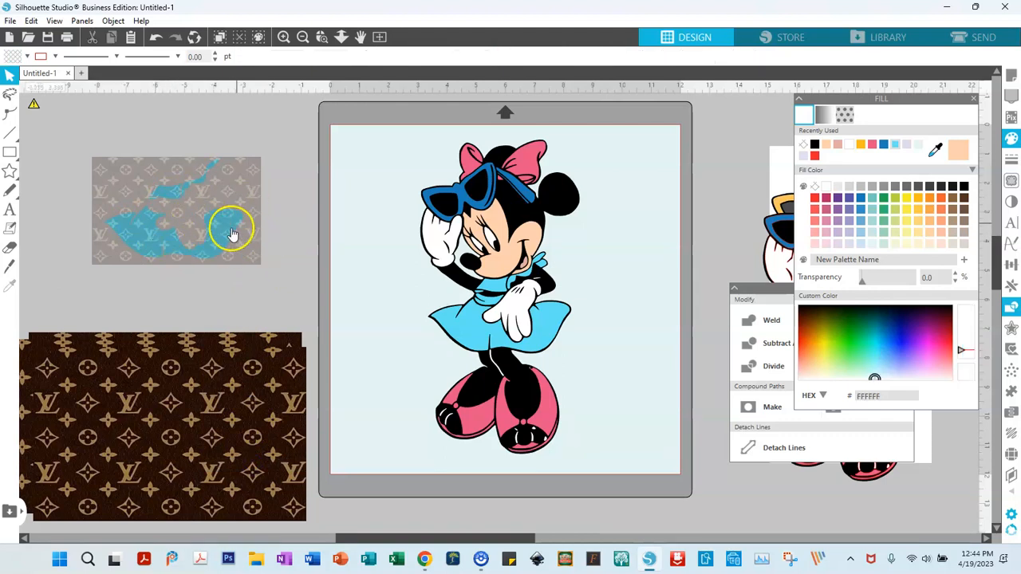
{"action": "left_click_drag", "start_coordinate": [79, 121], "coordinate": [290, 285]}
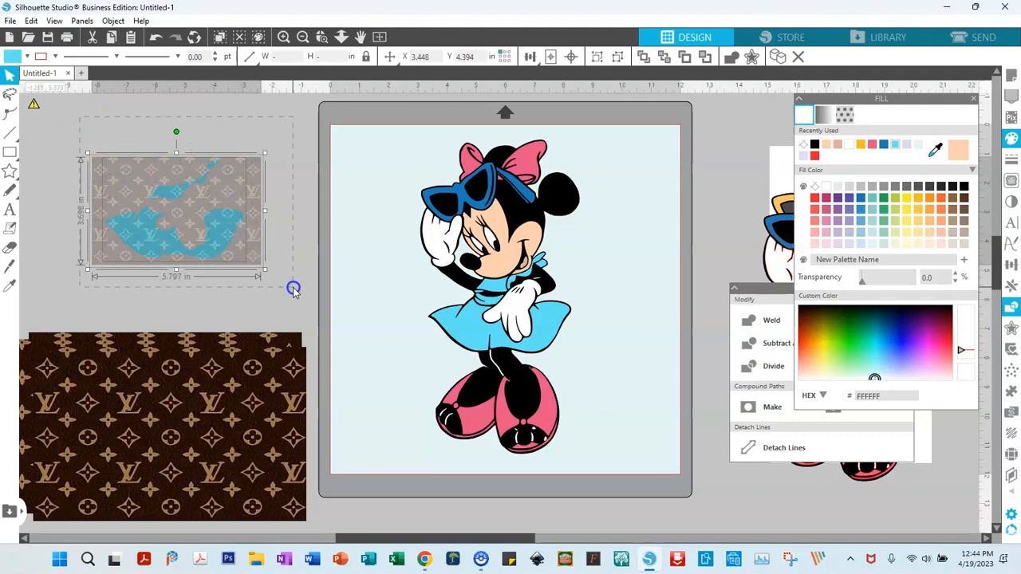
{"action": "left_click_drag", "start_coordinate": [750, 288], "coordinate": [627, 109]}
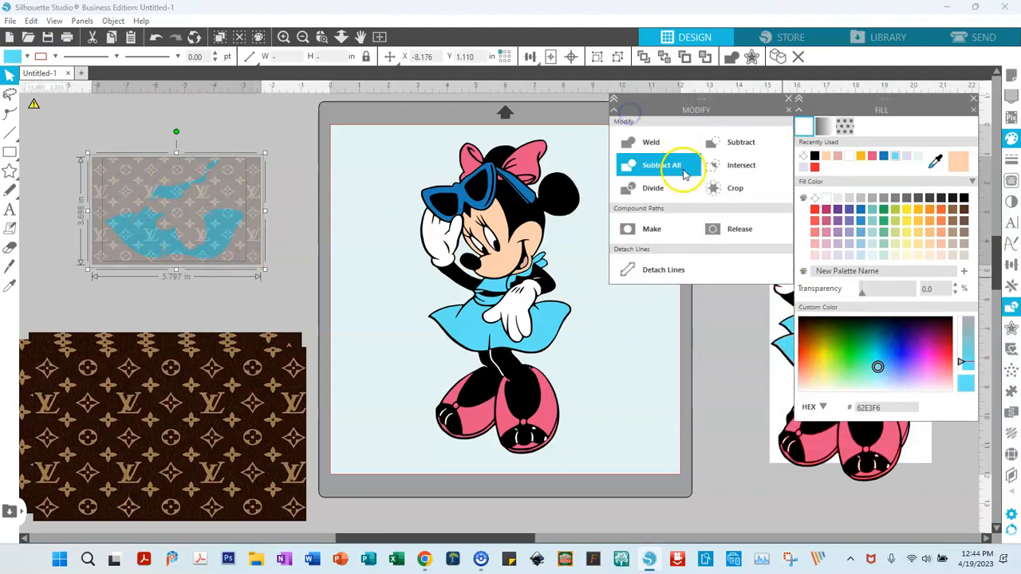
{"action": "left_click", "coordinate": [715, 192]}
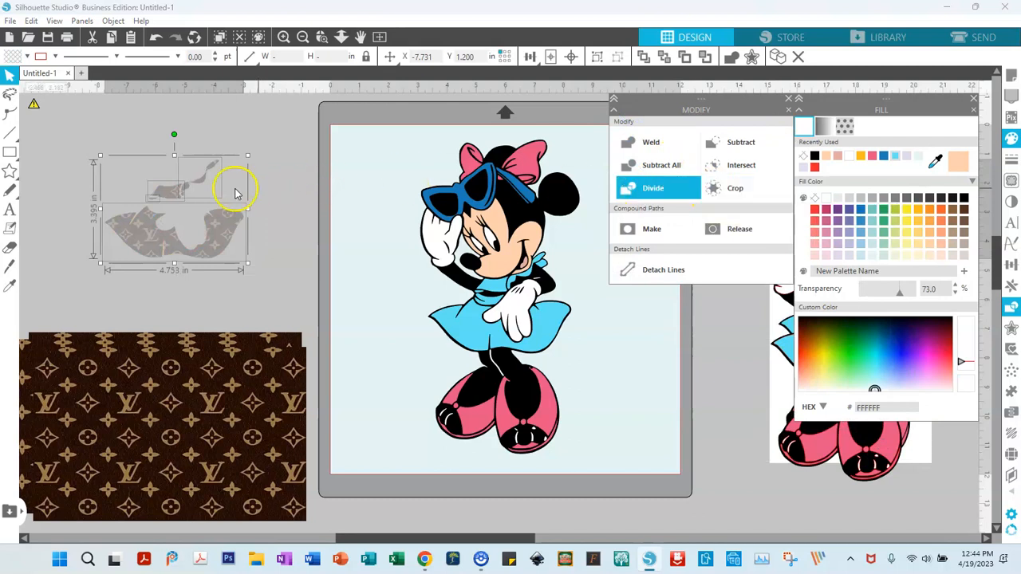
{"action": "left_click", "coordinate": [594, 58]}
Replace the figure's light blue dress with the cropped monogram dress, setting the pattern's fill transparency to 0%.
{"action": "left_click", "coordinate": [551, 320]}
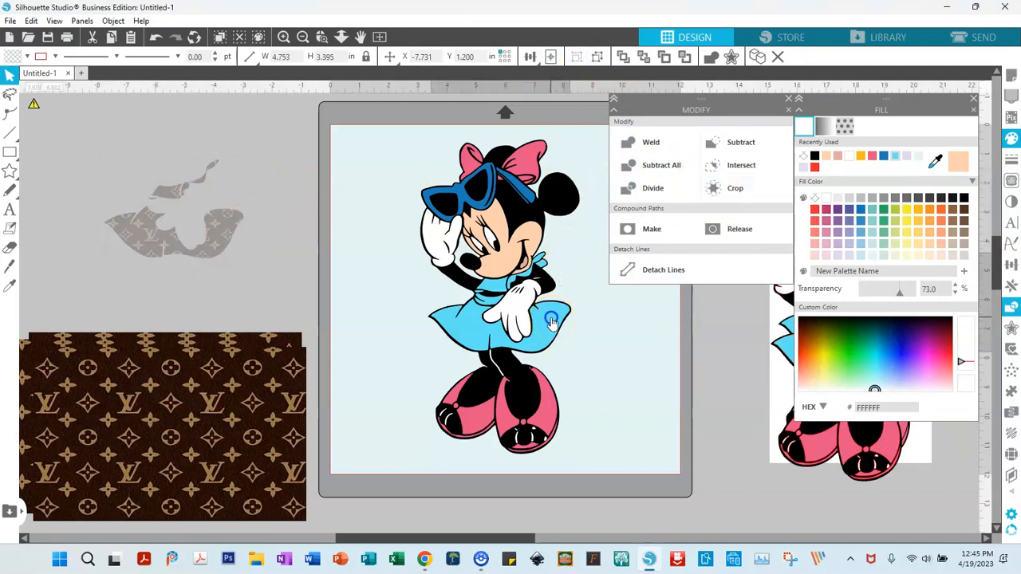
{"action": "left_click_drag", "start_coordinate": [551, 319], "coordinate": [746, 488]}
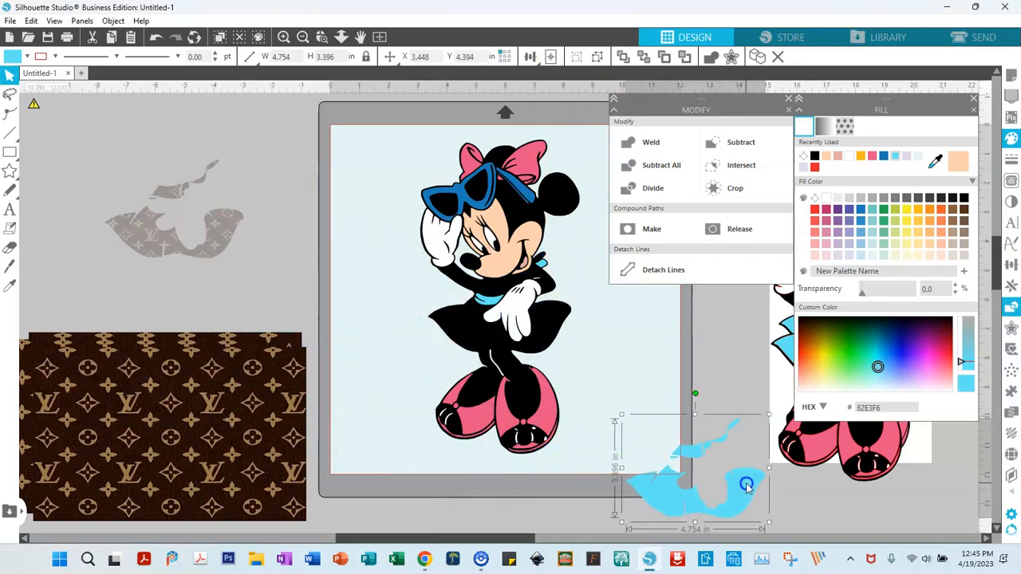
{"action": "left_click", "coordinate": [213, 231]}
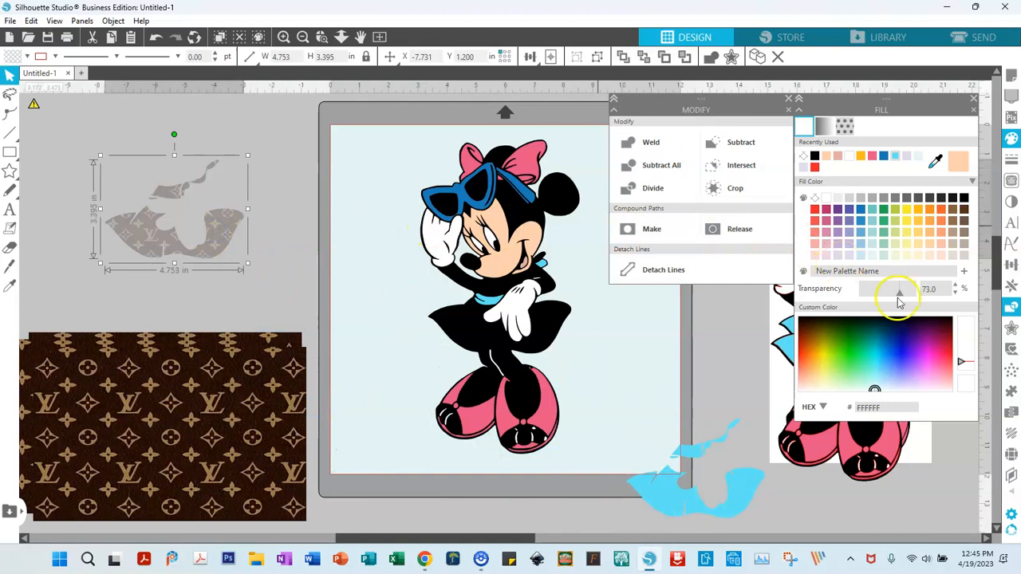
{"action": "left_click_drag", "start_coordinate": [901, 298], "coordinate": [845, 293]}
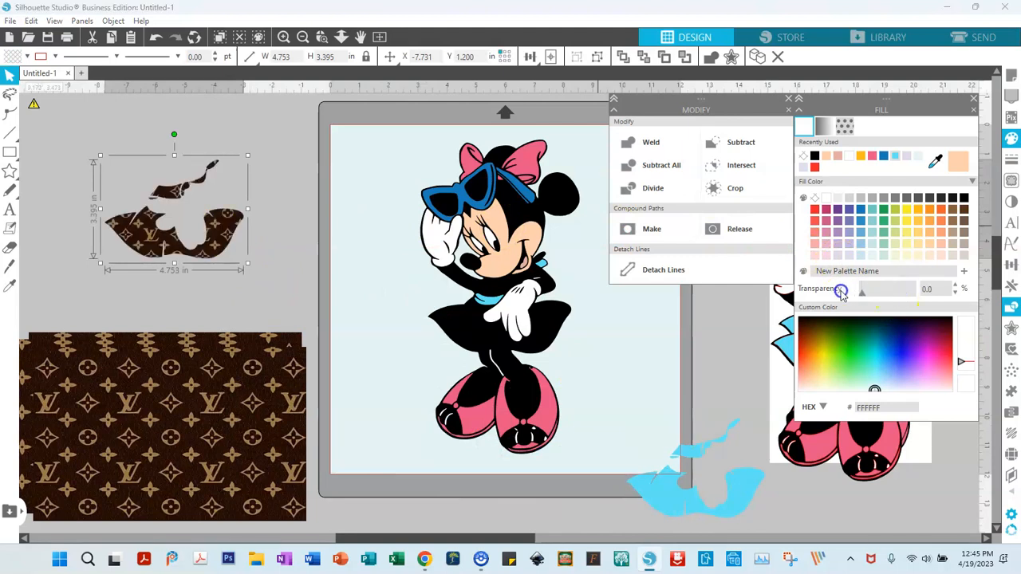
{"action": "left_click_drag", "start_coordinate": [196, 229], "coordinate": [544, 333]}
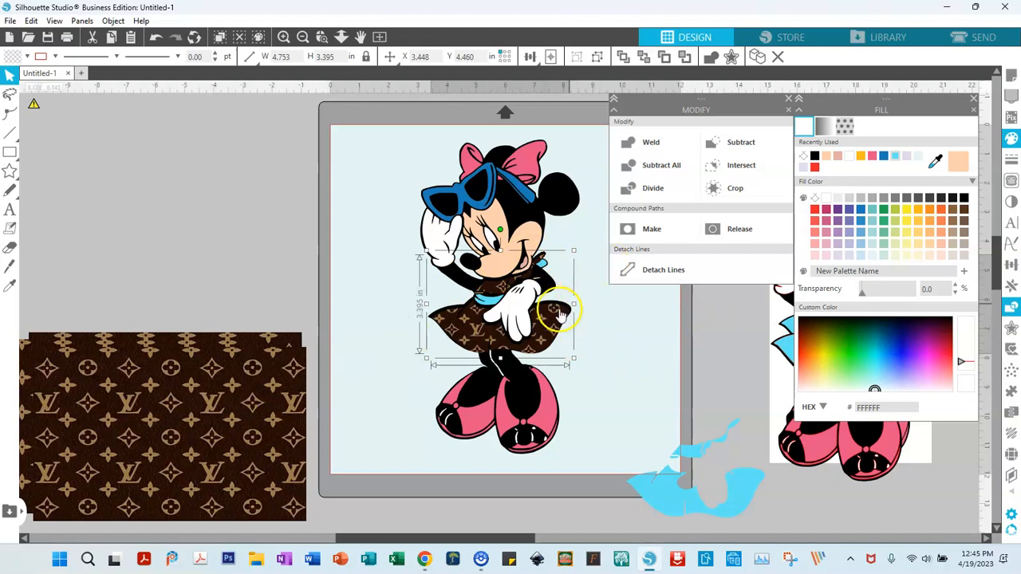
Move one large monogram piece into the empty area above and group the pink bow pieces on the figure.
{"action": "left_click", "coordinate": [217, 403]}
{"action": "left_click_drag", "start_coordinate": [217, 405], "coordinate": [216, 154]}
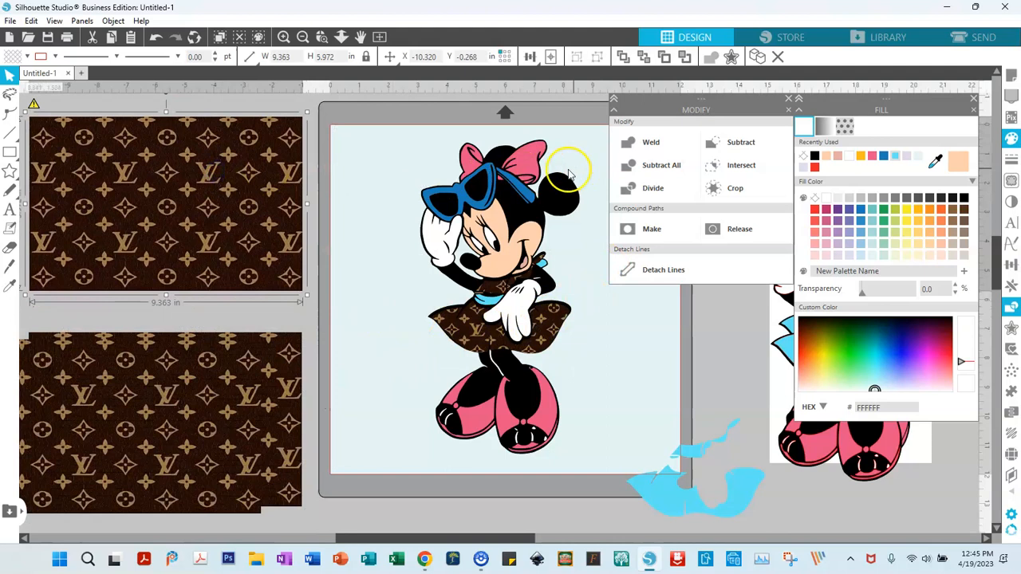
{"action": "left_click", "coordinate": [534, 172]}
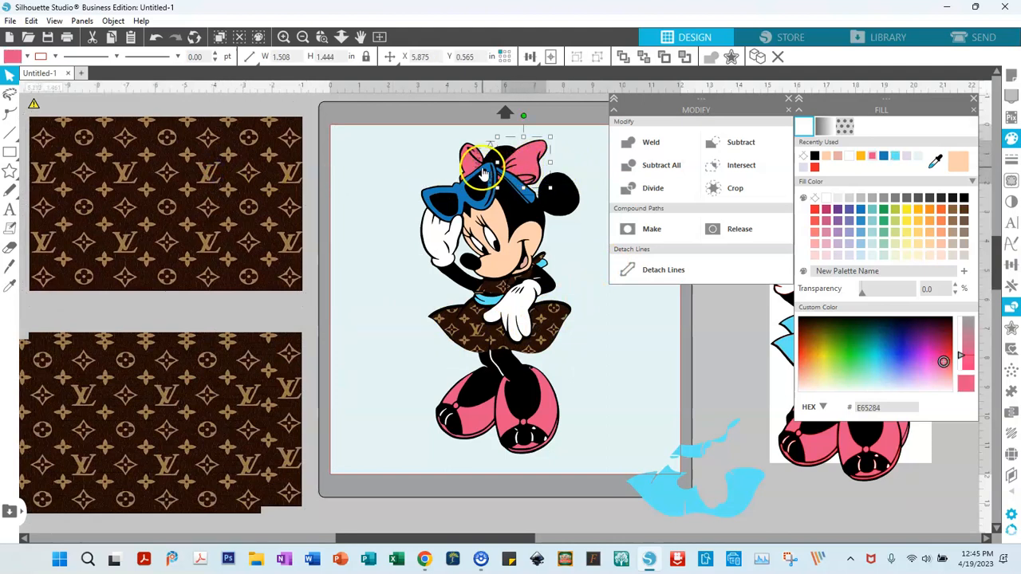
{"action": "left_click_drag", "start_coordinate": [476, 175], "coordinate": [470, 170]}
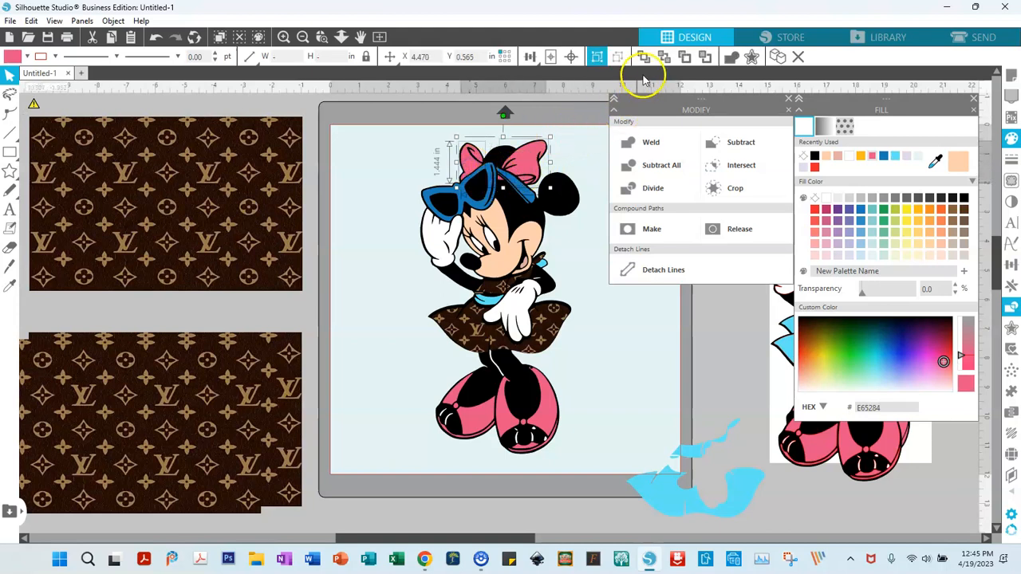
Shrink the upper monogram piece to about 4.4 by 2.8 in and set its fill transparency to 83%.
{"action": "left_click", "coordinate": [258, 230]}
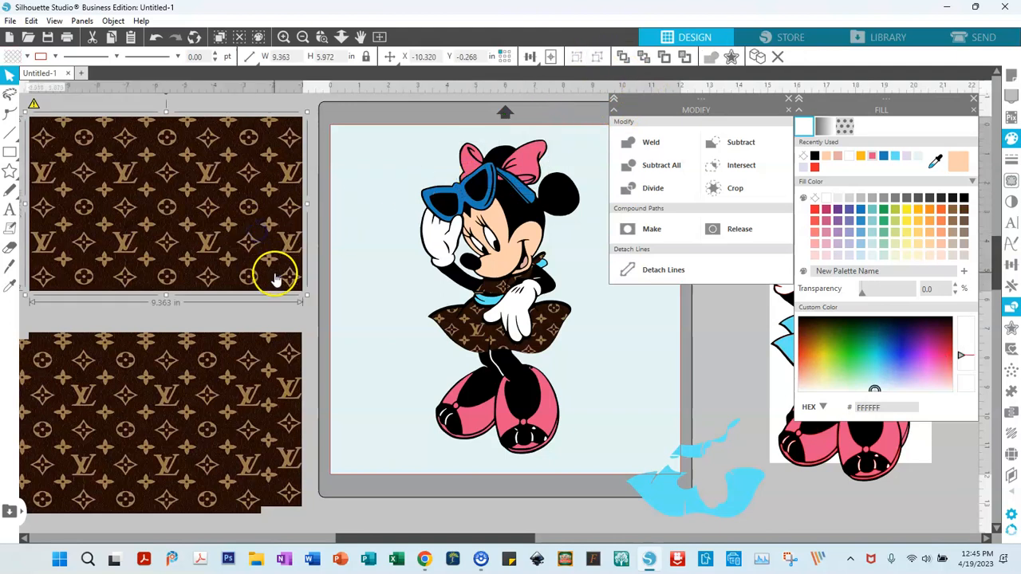
{"action": "left_click_drag", "start_coordinate": [304, 296], "coordinate": [150, 223]}
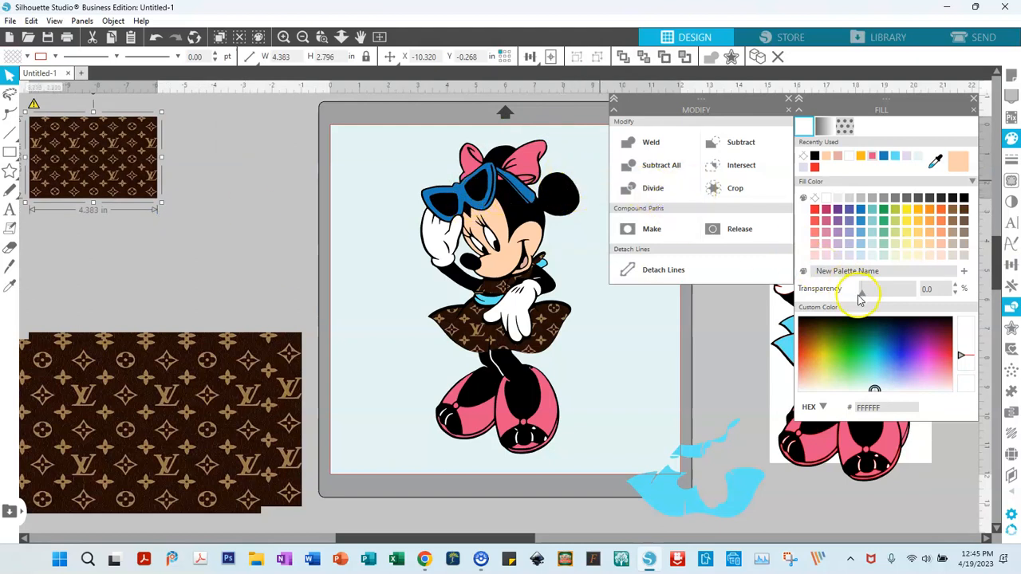
{"action": "left_click_drag", "start_coordinate": [862, 295], "coordinate": [904, 295]}
{"action": "left_click_drag", "start_coordinate": [125, 159], "coordinate": [218, 211]}
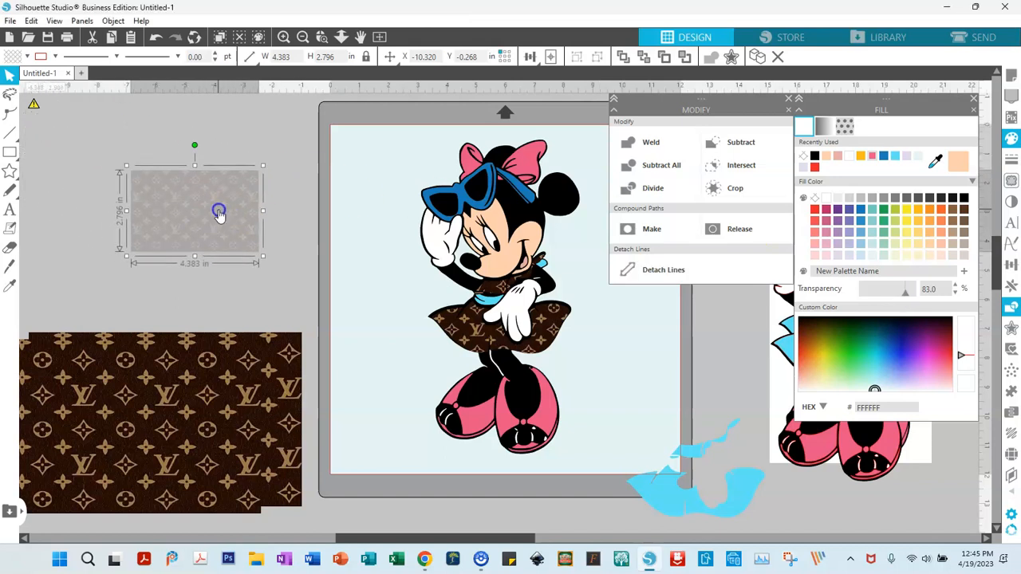
Move the pink bow group onto the transparent monogram piece and send the pattern to the back.
{"action": "left_click_drag", "start_coordinate": [535, 168], "coordinate": [224, 217]}
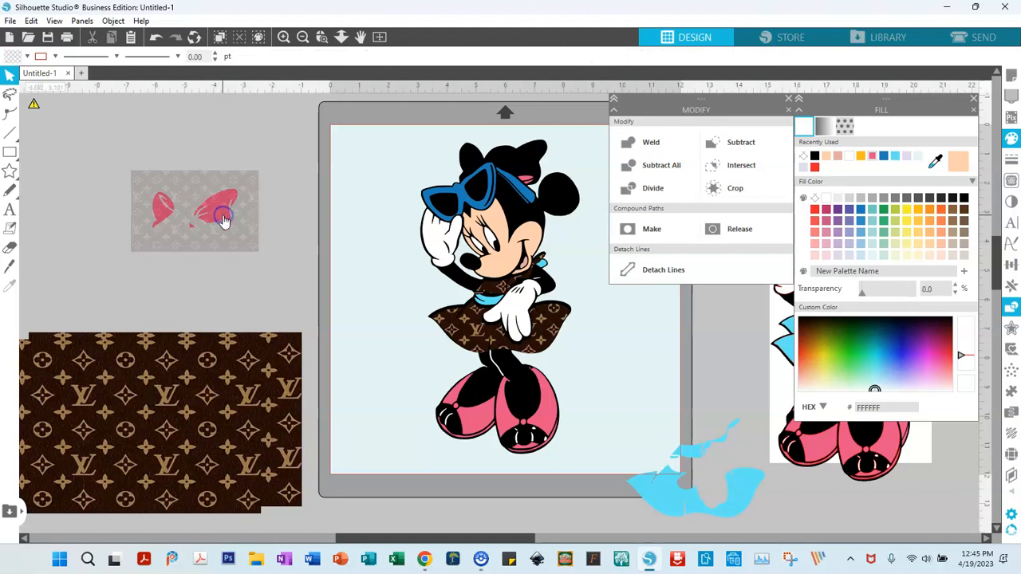
{"action": "right_click", "coordinate": [224, 218]}
{"action": "left_click", "coordinate": [268, 463]}
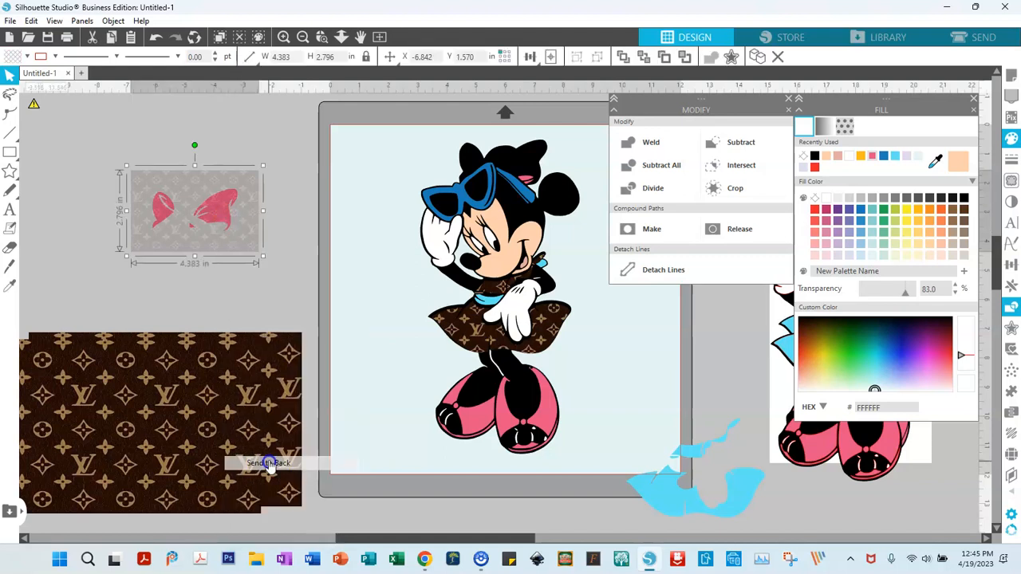
Shrink the transparent monogram piece to about 3.9 by 2.5 in and reposition the pink bow within it.
{"action": "left_click", "coordinate": [279, 265]}
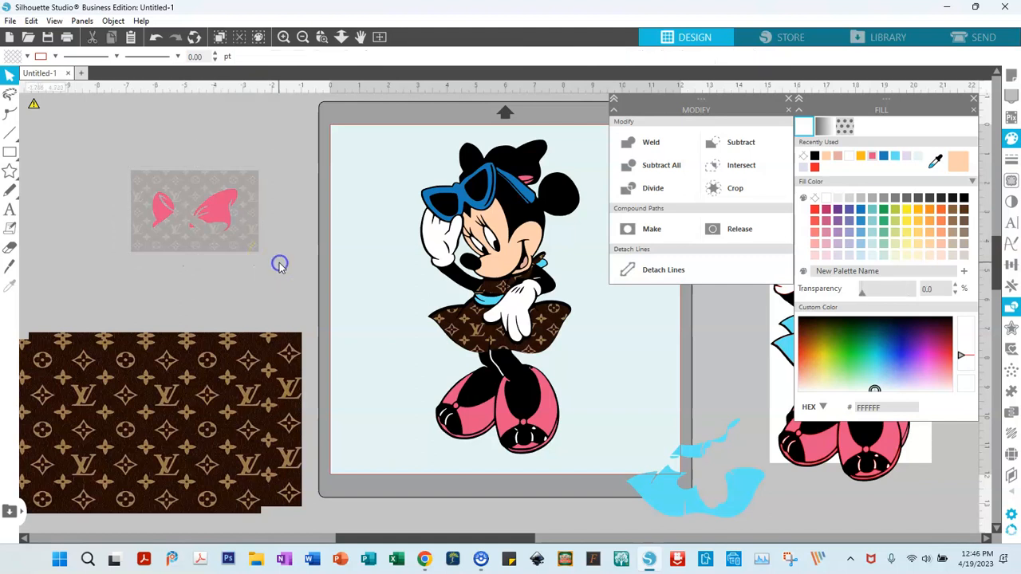
{"action": "left_click", "coordinate": [255, 242]}
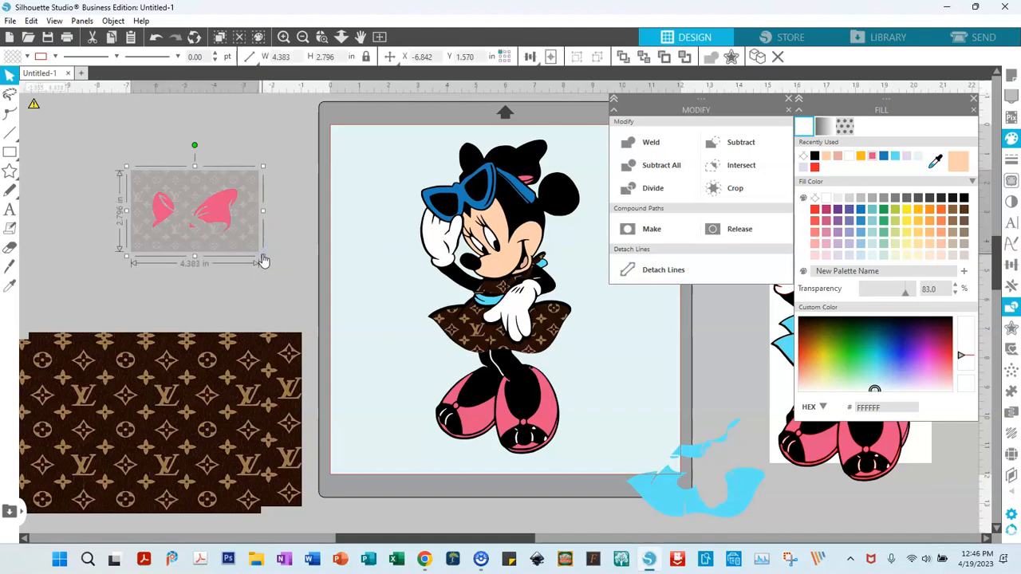
{"action": "left_click_drag", "start_coordinate": [264, 257], "coordinate": [248, 251]}
{"action": "left_click", "coordinate": [220, 208]}
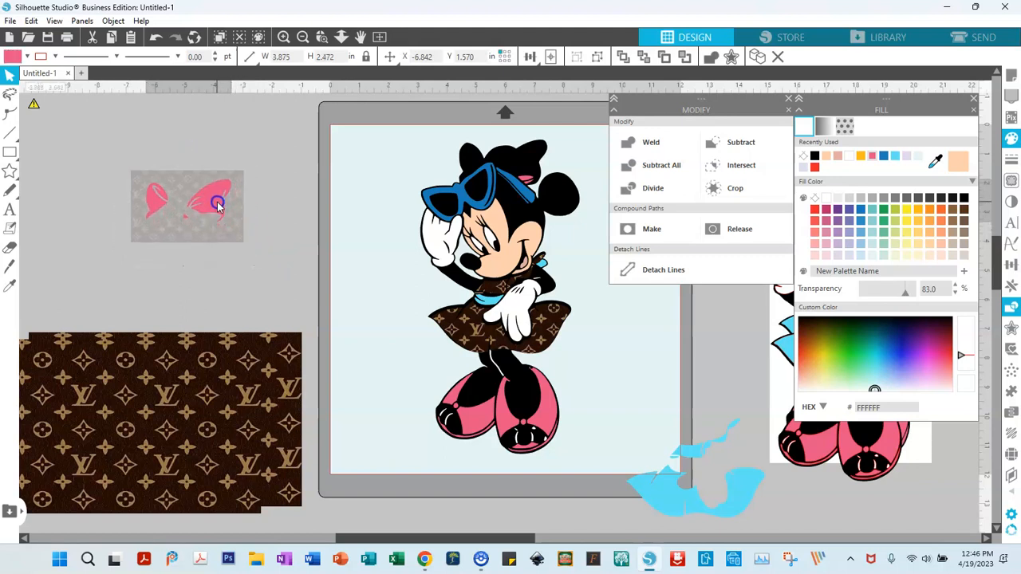
Try cropping the monogram piece to the bow shape, setting its transparency to 0% and placing it on the figure's head.
{"action": "left_click_drag", "start_coordinate": [100, 141], "coordinate": [238, 254]}
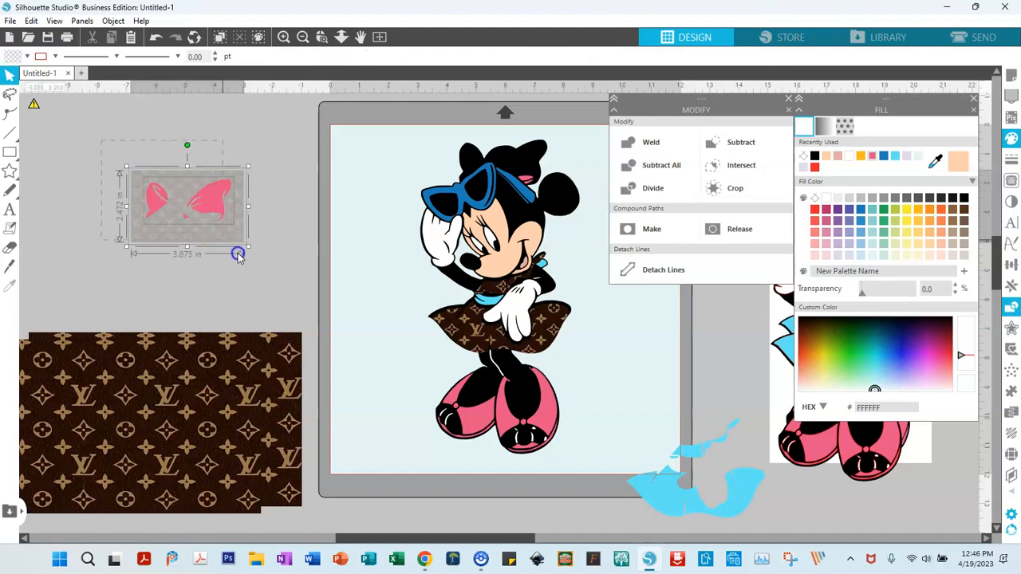
{"action": "left_click", "coordinate": [736, 197]}
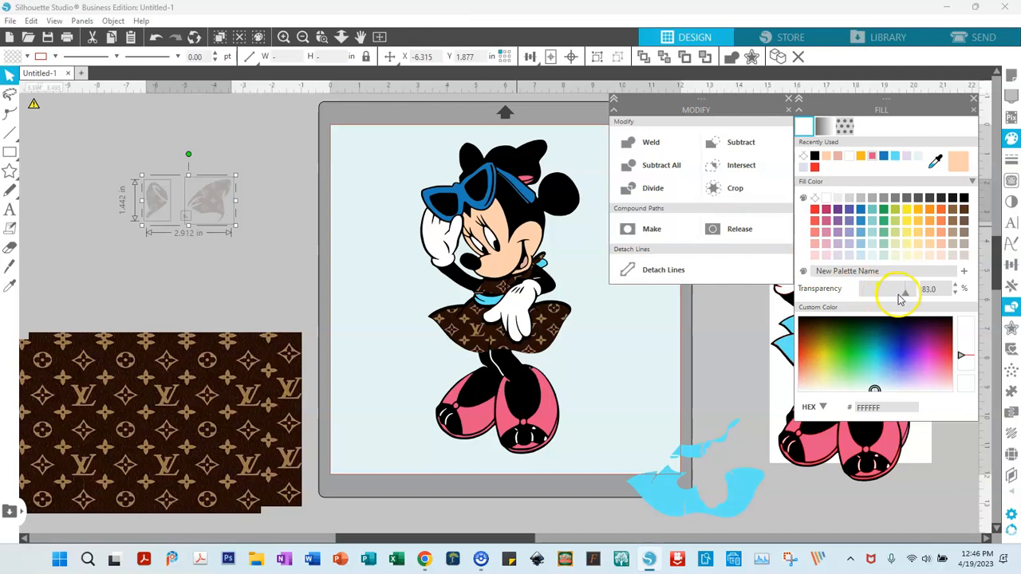
{"action": "left_click_drag", "start_coordinate": [909, 293], "coordinate": [845, 291]}
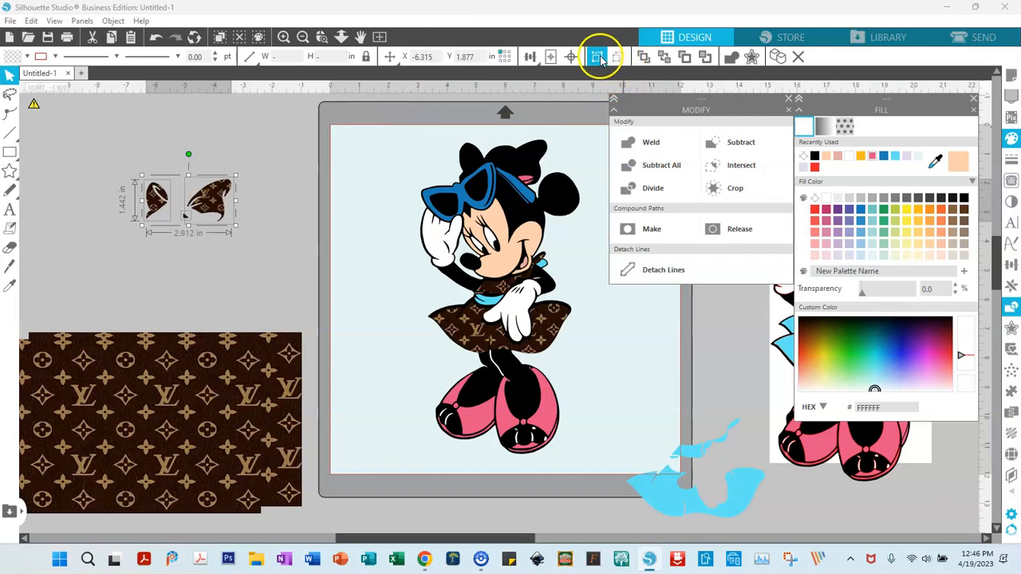
{"action": "left_click_drag", "start_coordinate": [213, 201], "coordinate": [542, 158]}
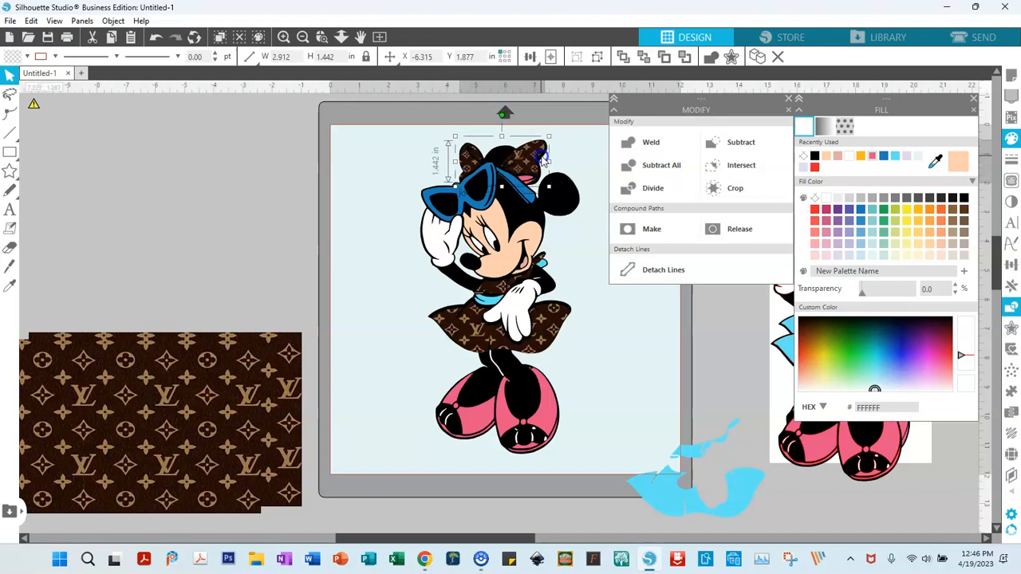
Try light gray and dark gray fills on the figure's black base layer.
{"action": "left_click", "coordinate": [574, 209]}
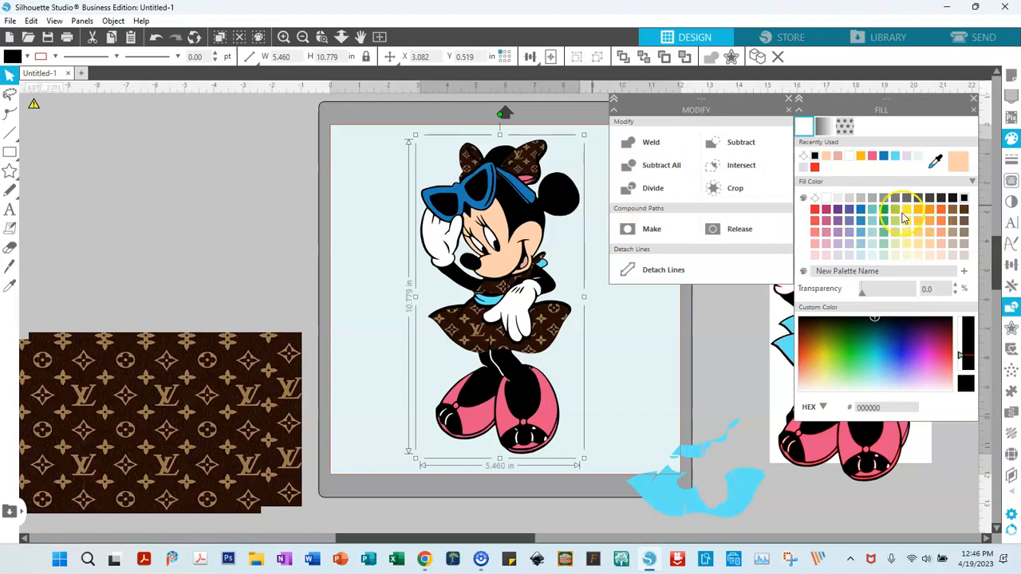
{"action": "left_click", "coordinate": [862, 199]}
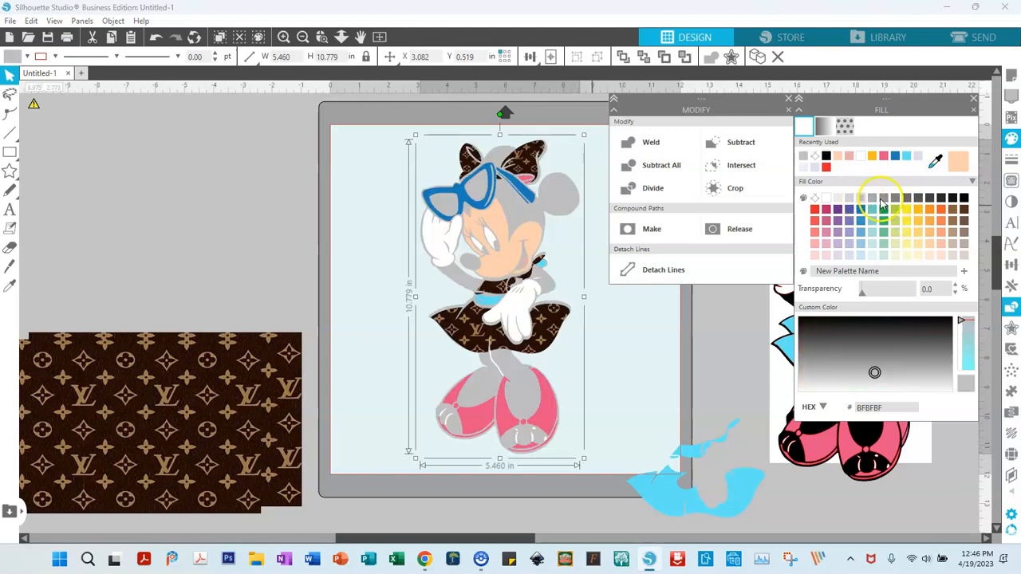
{"action": "left_click", "coordinate": [907, 199]}
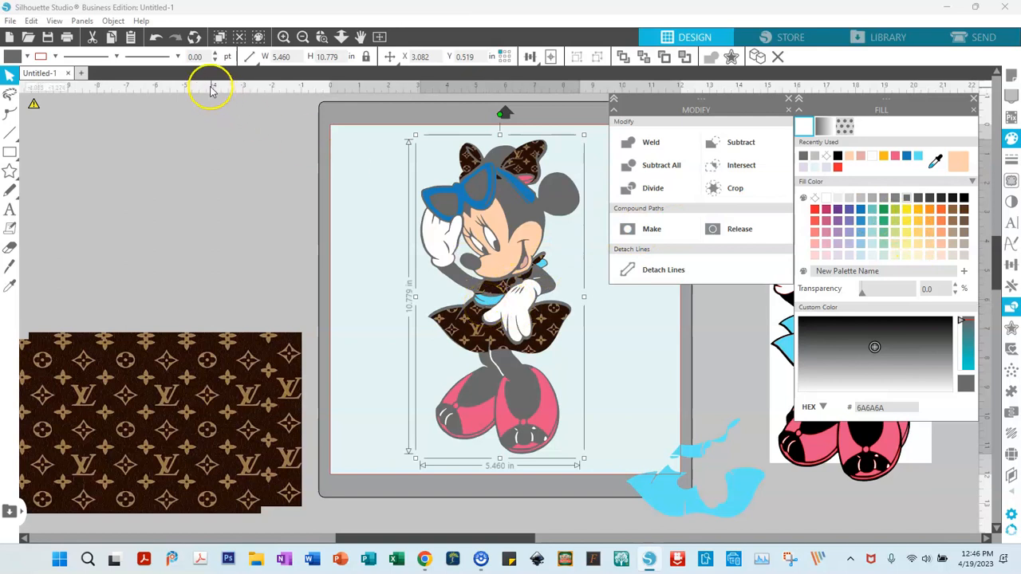
Undo the base layer recolouring and the bow pattern's placement, grouping, transparency change and crop.
{"action": "left_click", "coordinate": [155, 37]}
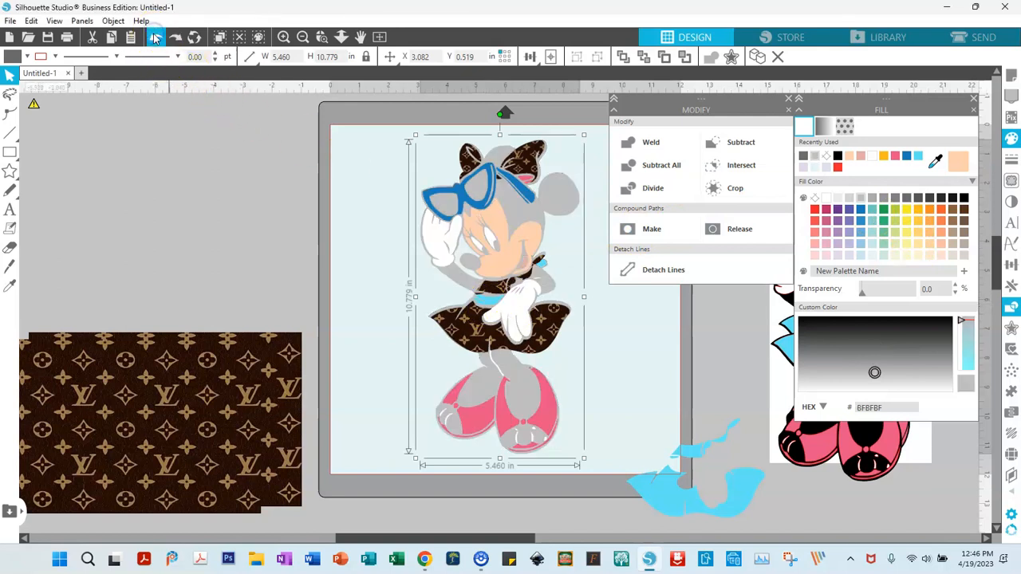
{"action": "left_click", "coordinate": [155, 38]}
{"action": "left_click", "coordinate": [155, 38]}
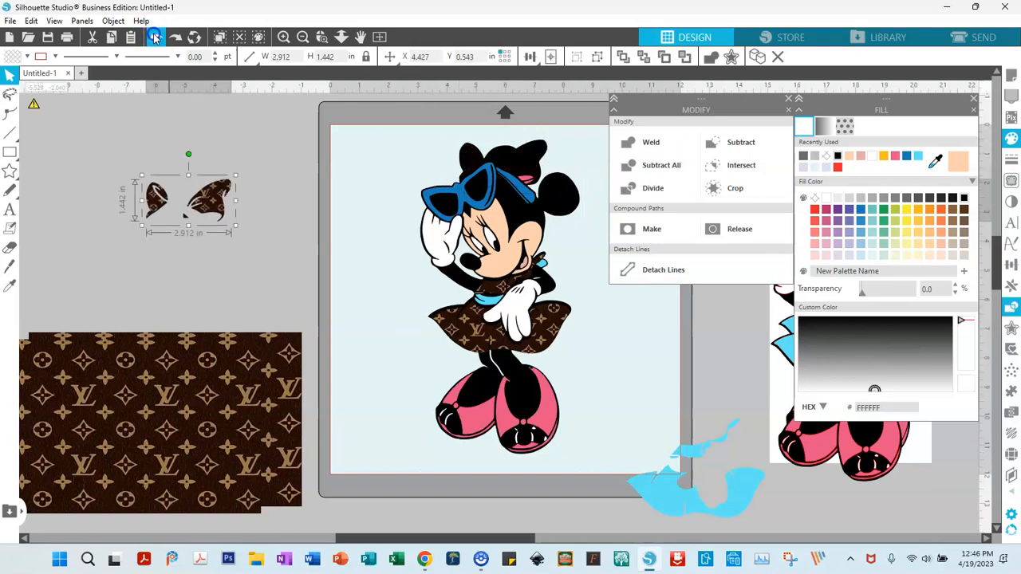
{"action": "left_click", "coordinate": [155, 37]}
{"action": "left_click", "coordinate": [154, 37]}
{"action": "left_click", "coordinate": [155, 37]}
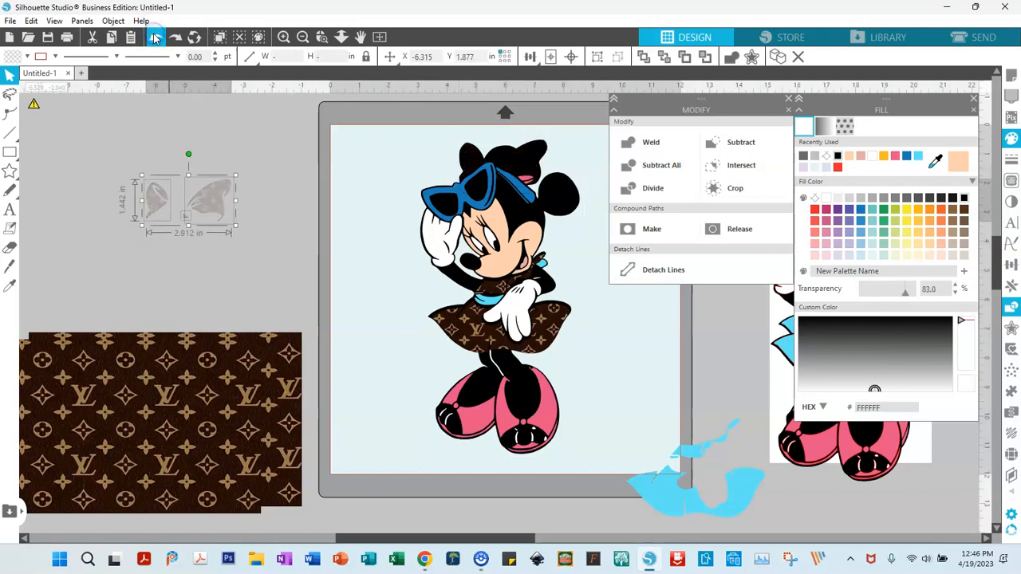
{"action": "left_click", "coordinate": [155, 37]}
{"action": "left_click", "coordinate": [154, 37]}
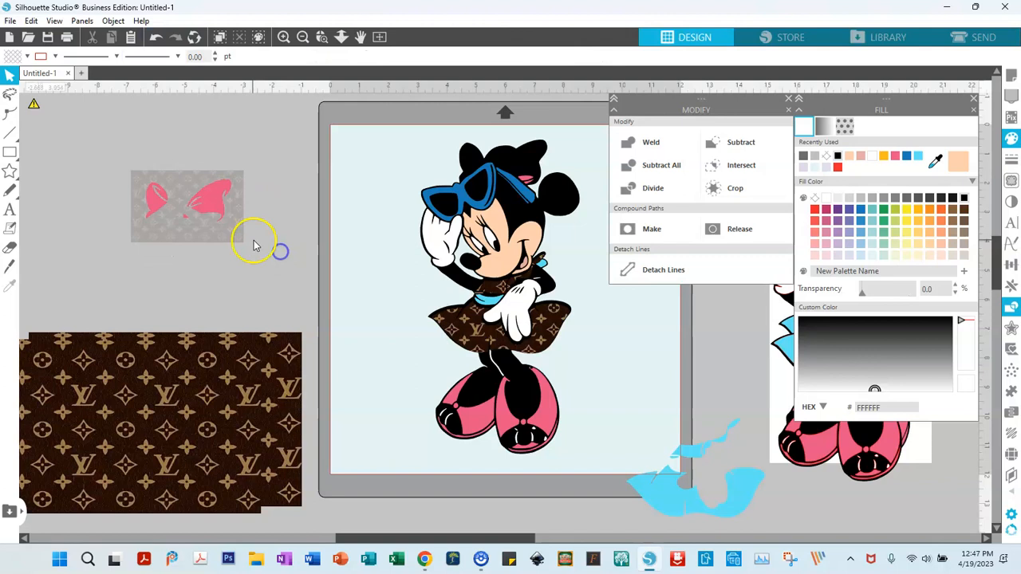
Duplicate the small transparent monogram piece and move the copy below the bow.
{"action": "left_click", "coordinate": [230, 240]}
{"action": "right_click", "coordinate": [230, 241]}
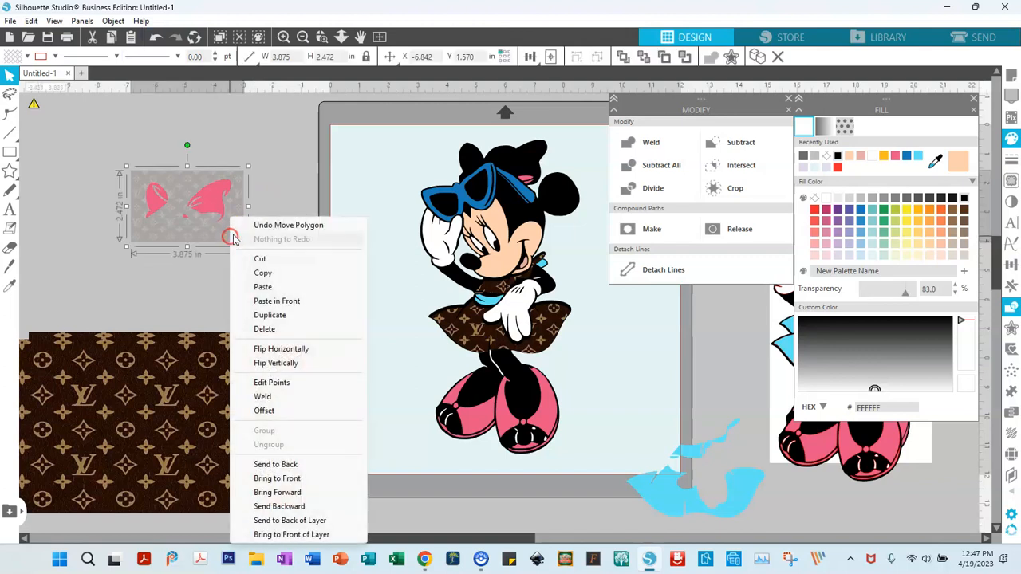
{"action": "left_click", "coordinate": [285, 315]}
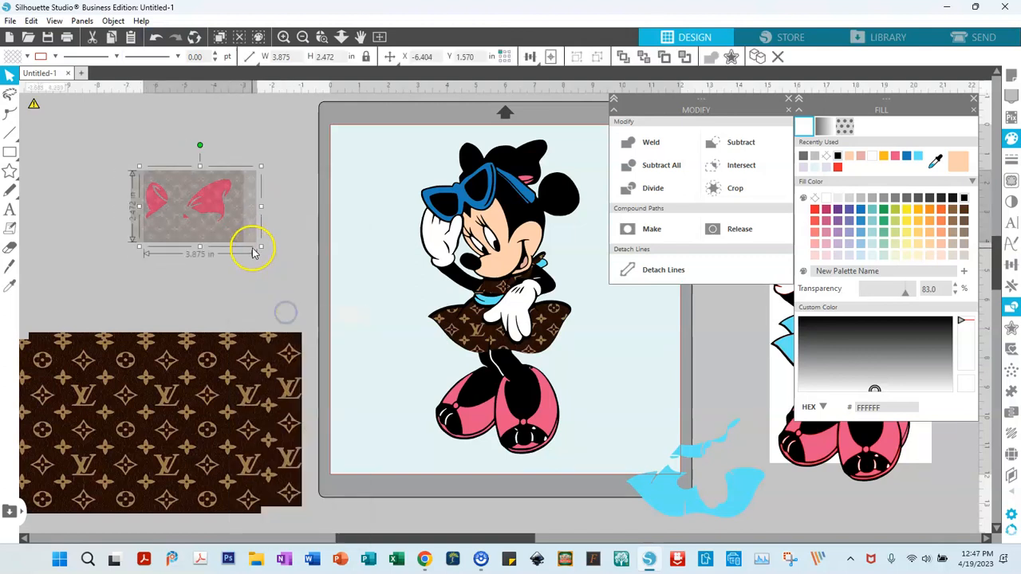
{"action": "left_click_drag", "start_coordinate": [237, 218], "coordinate": [205, 309]}
Crop the upper transparent monogram piece to the pink bow shape and group the cropped bow pieces.
{"action": "left_click_drag", "start_coordinate": [119, 141], "coordinate": [266, 250]}
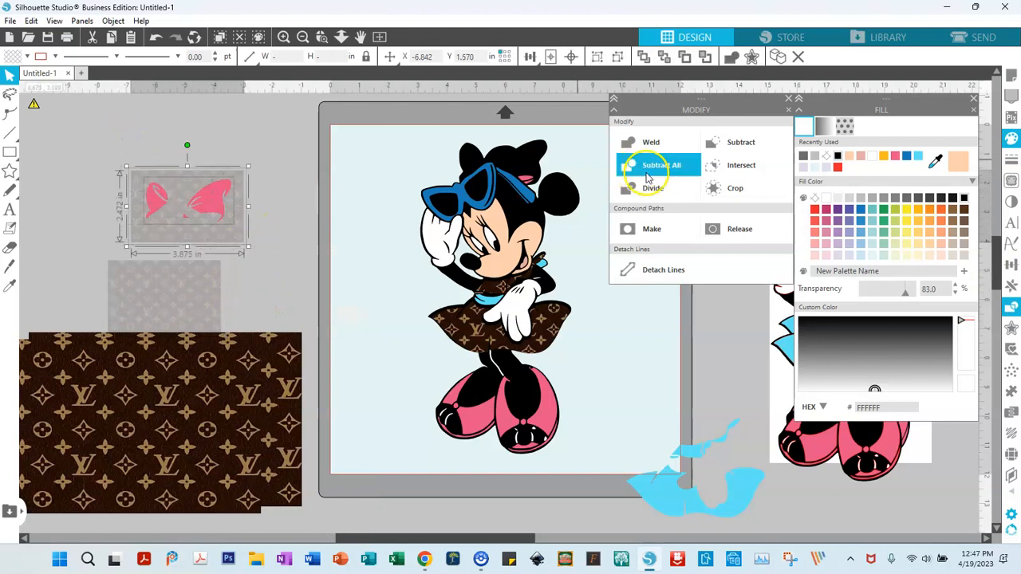
{"action": "left_click", "coordinate": [727, 188]}
{"action": "left_click", "coordinate": [596, 56]}
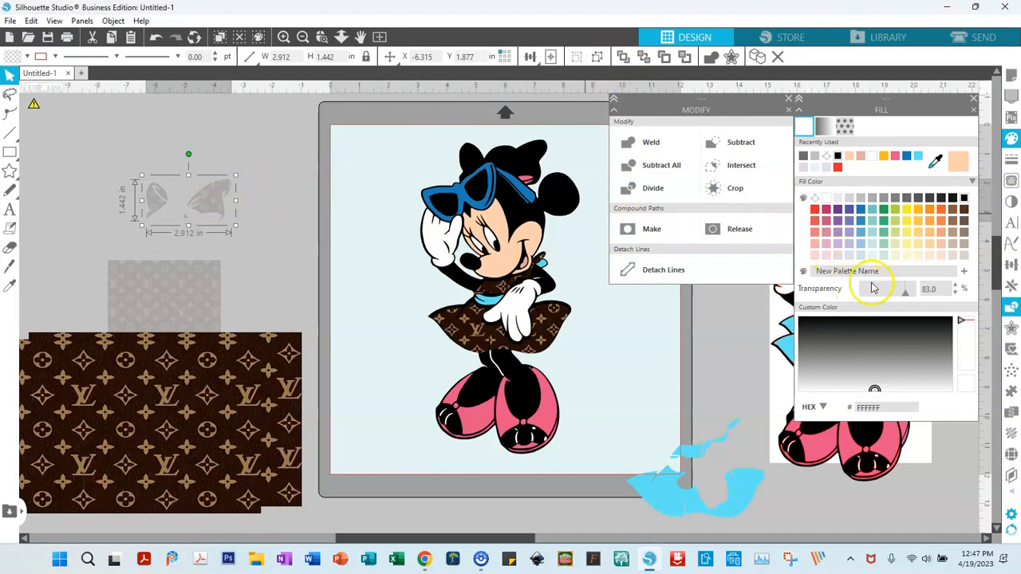
Set the cropped bow pattern's transparency to 0% and move the pieces onto the figure's bow.
{"action": "left_click_drag", "start_coordinate": [906, 297], "coordinate": [834, 295]}
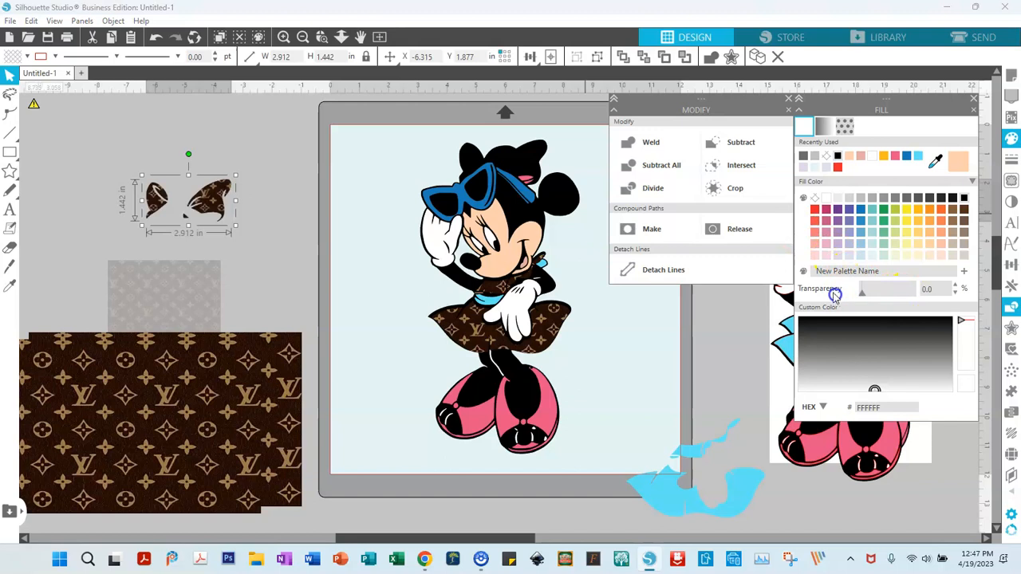
{"action": "left_click_drag", "start_coordinate": [236, 202], "coordinate": [526, 165]}
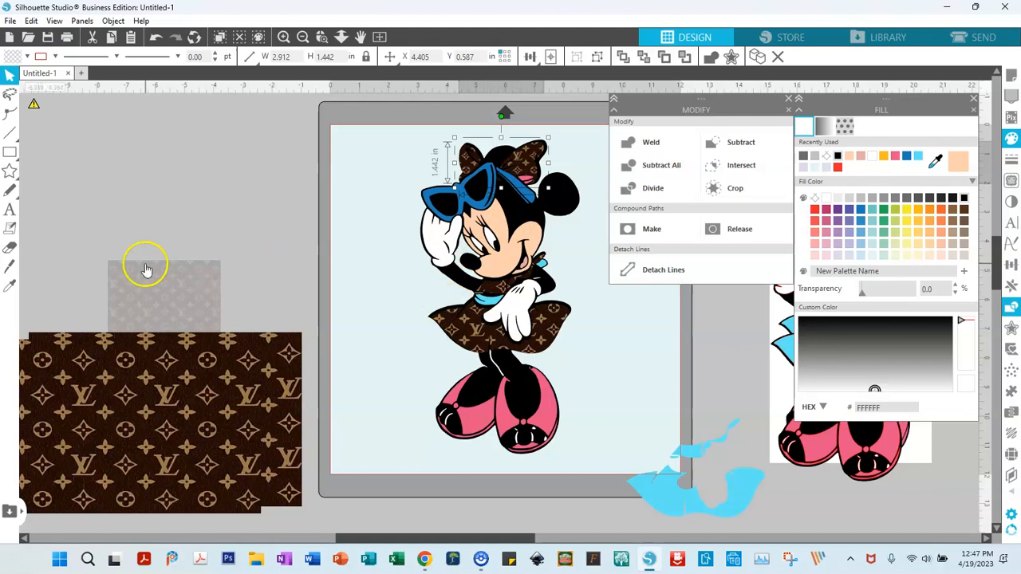
Move the spare transparent monogram piece higher, place both blue sash pieces over it and send them to the back.
{"action": "left_click_drag", "start_coordinate": [154, 282], "coordinate": [170, 199]}
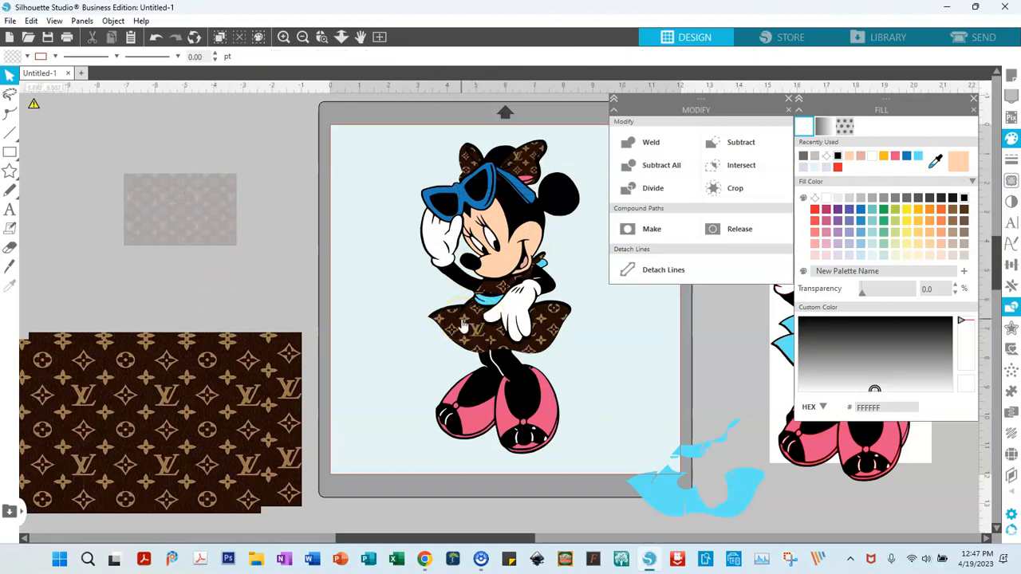
{"action": "left_click", "coordinate": [490, 301]}
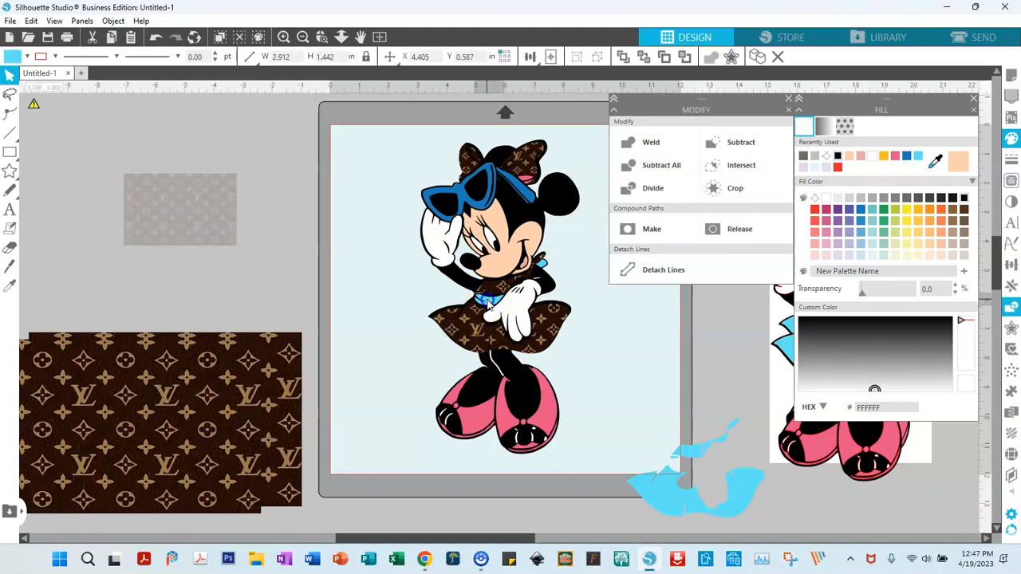
{"action": "left_click", "coordinate": [547, 268], "text": "shift"}
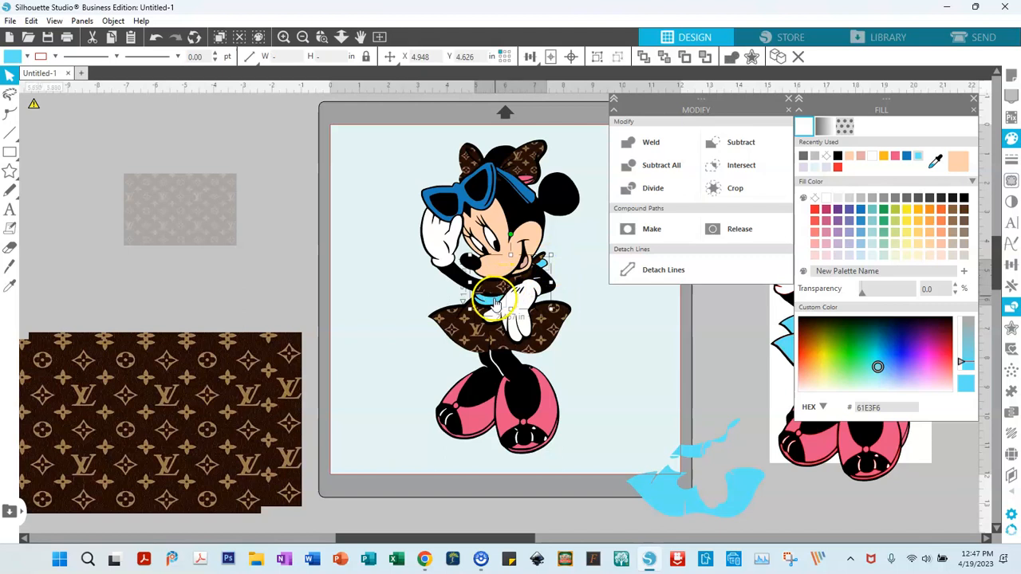
{"action": "left_click_drag", "start_coordinate": [494, 301], "coordinate": [159, 228]}
{"action": "right_click", "coordinate": [159, 228]}
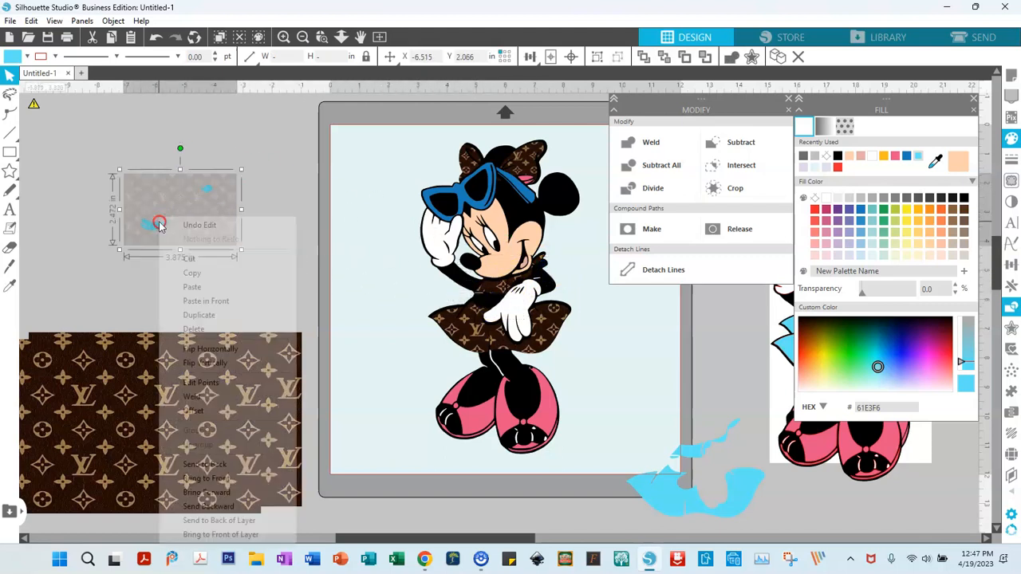
{"action": "left_click", "coordinate": [213, 466]}
Crop the monogram to the sash shapes, group the pieces at 0% transparency and place them on the figure's waist.
{"action": "left_click_drag", "start_coordinate": [90, 136], "coordinate": [261, 269]}
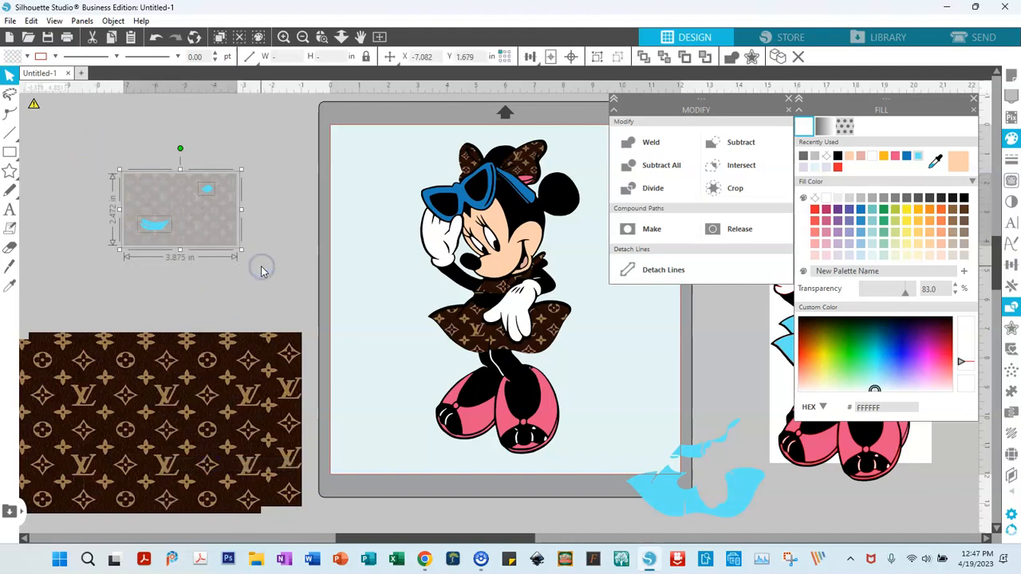
{"action": "left_click", "coordinate": [733, 189]}
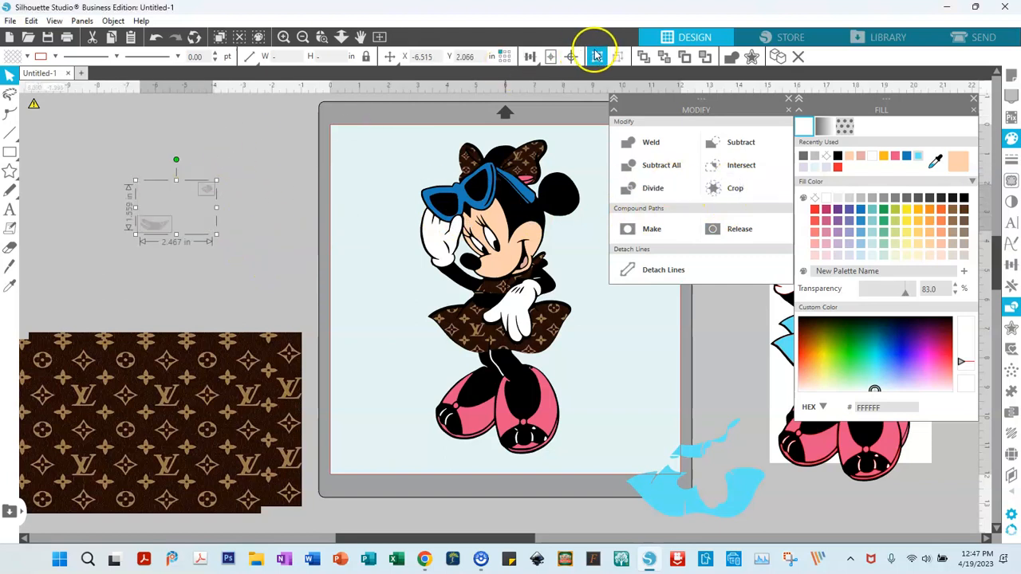
{"action": "left_click_drag", "start_coordinate": [906, 296], "coordinate": [861, 291]}
{"action": "left_click_drag", "start_coordinate": [142, 228], "coordinate": [491, 302]}
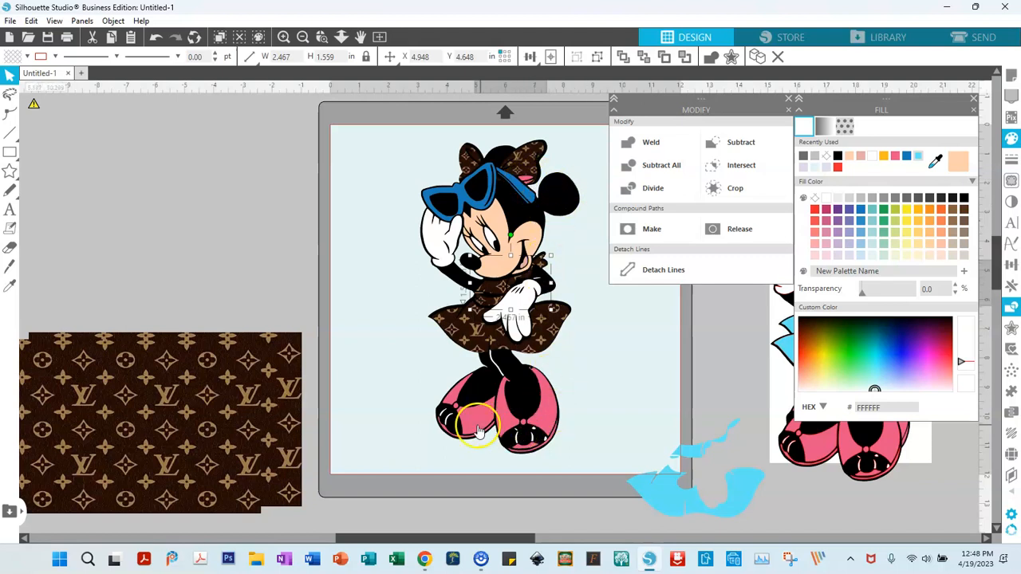
Separate one of the stacked monogram patterns, shrink it to about 4.71 by 3.005 inches and set its transparency to 83%.
{"action": "left_click_drag", "start_coordinate": [237, 383], "coordinate": [264, 164]}
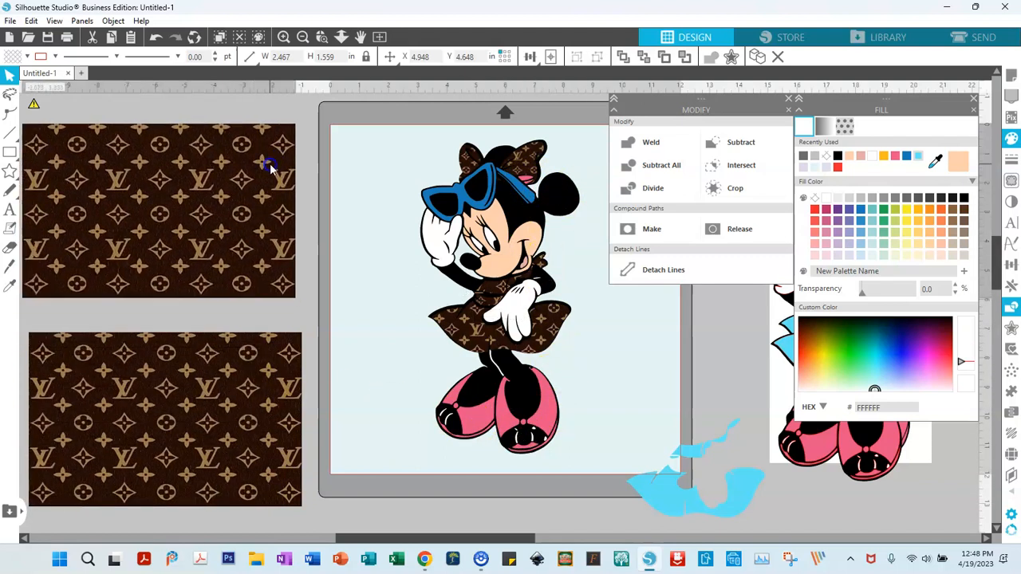
{"action": "left_click", "coordinate": [252, 188]}
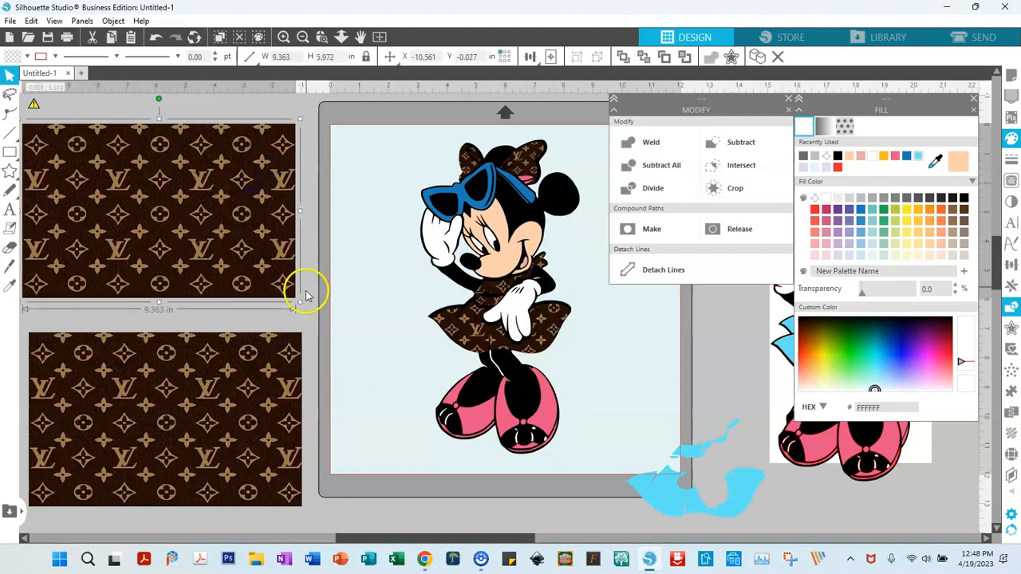
{"action": "left_click_drag", "start_coordinate": [296, 301], "coordinate": [142, 248]}
{"action": "left_click_drag", "start_coordinate": [116, 162], "coordinate": [184, 179]}
{"action": "left_click", "coordinate": [236, 234]}
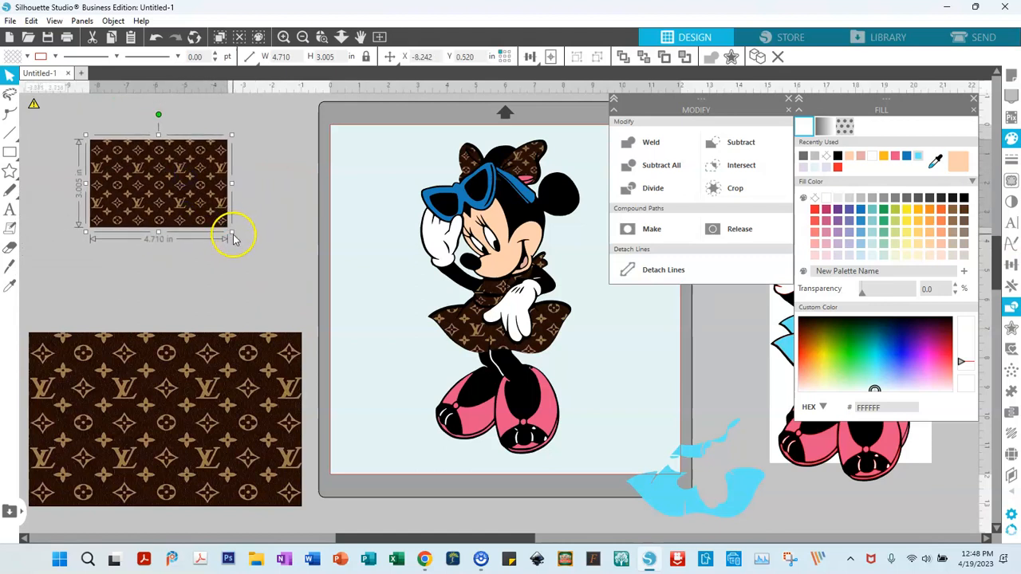
{"action": "left_click", "coordinate": [866, 293]}
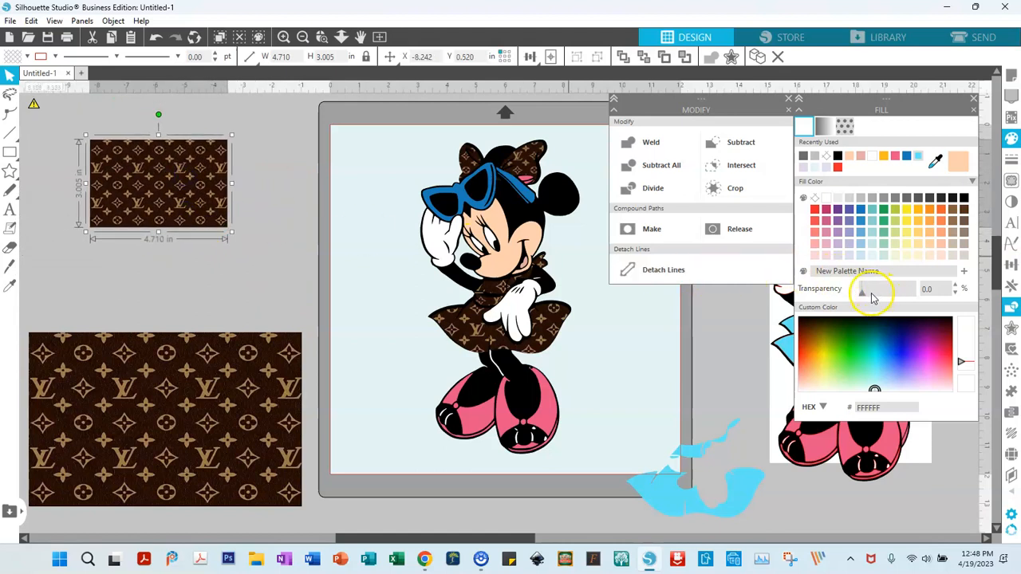
{"action": "left_click_drag", "start_coordinate": [863, 297], "coordinate": [905, 289]}
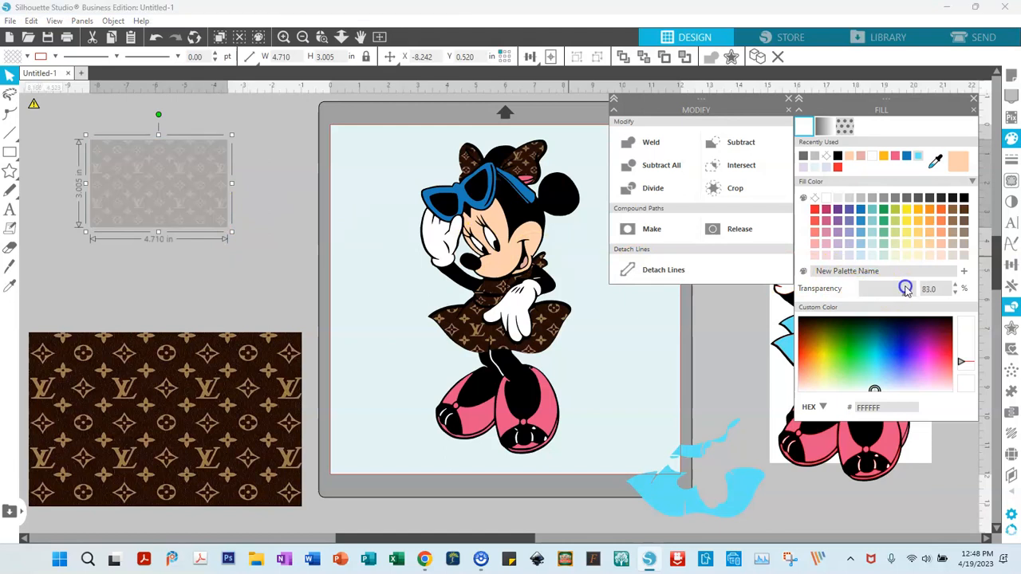
Group the pink pieces of both shoes and move them over the transparent monogram piece.
{"action": "left_click", "coordinate": [456, 402]}
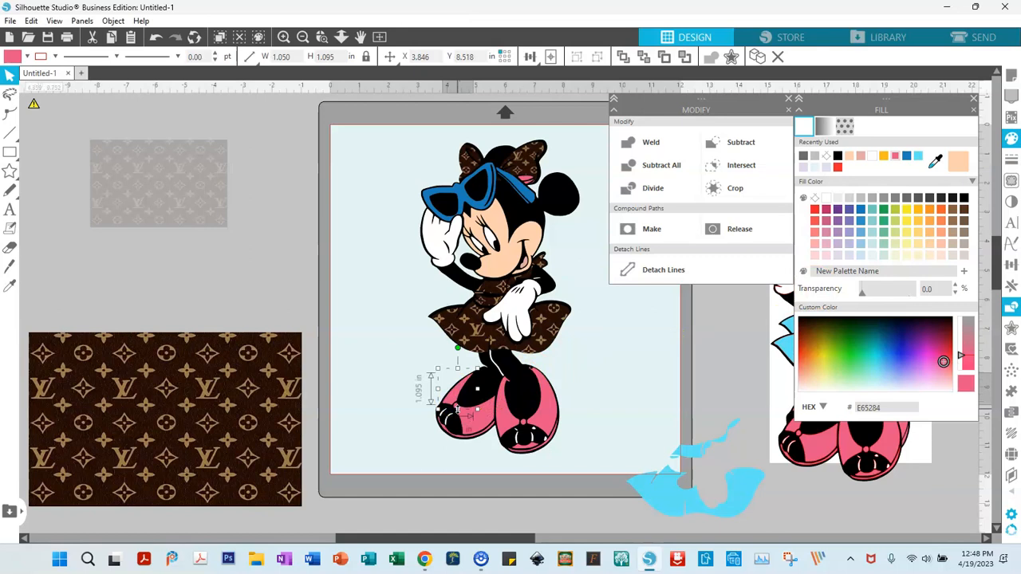
{"action": "left_click", "coordinate": [457, 408], "text": "shift"}
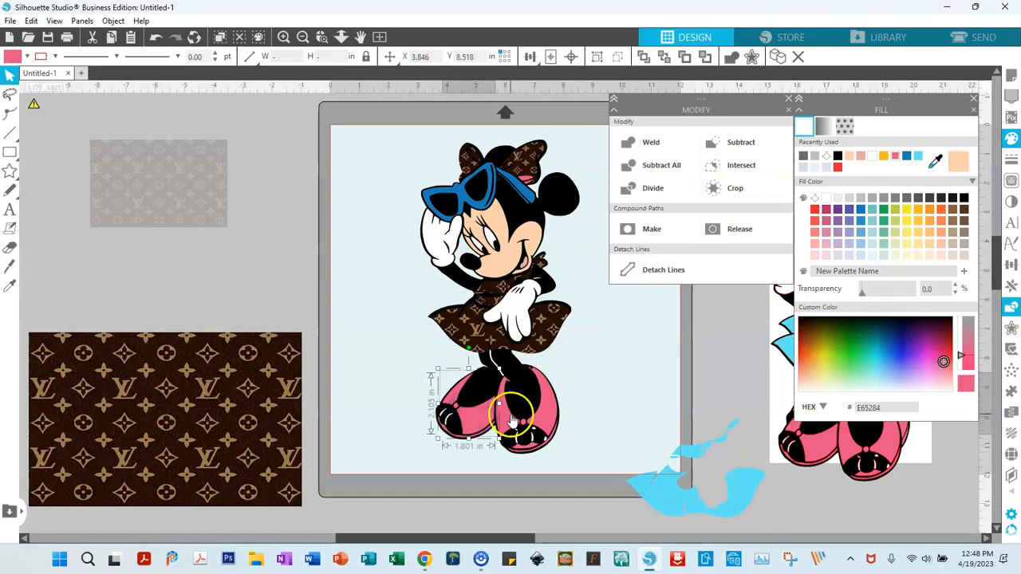
{"action": "left_click", "coordinate": [508, 419], "text": "shift"}
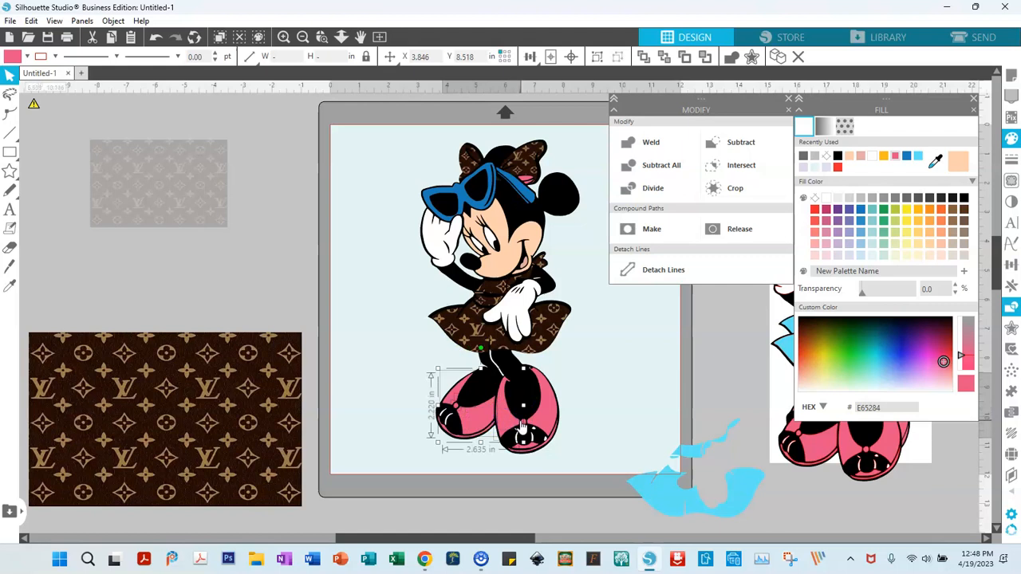
{"action": "left_click", "coordinate": [549, 418], "text": "shift"}
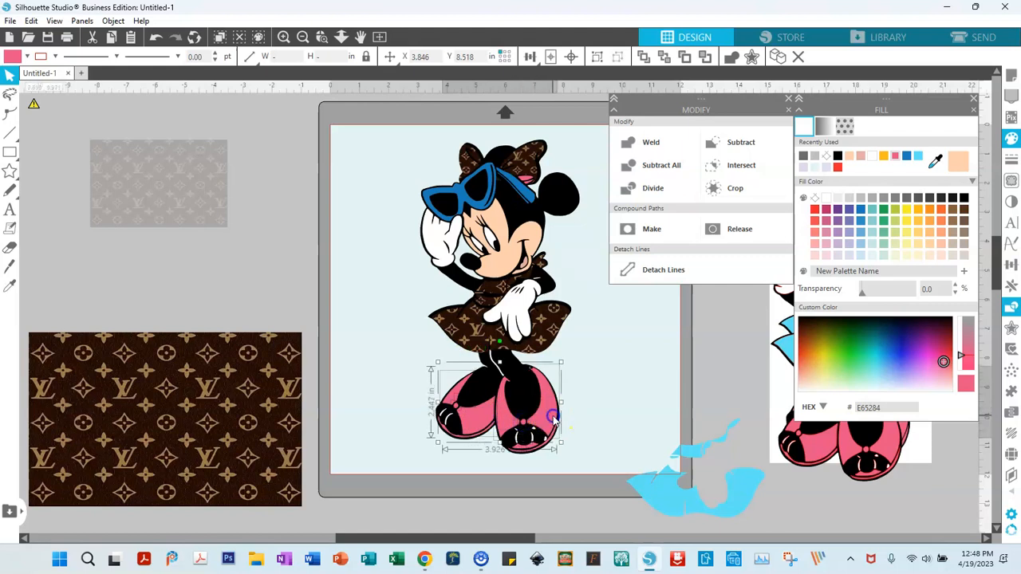
{"action": "left_click", "coordinate": [523, 452], "text": "shift"}
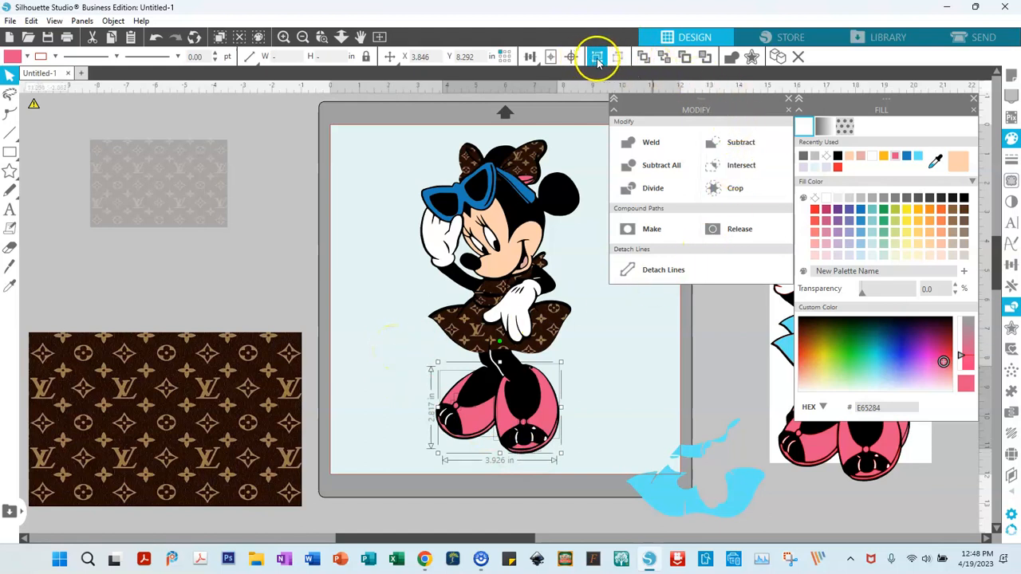
{"action": "left_click_drag", "start_coordinate": [547, 421], "coordinate": [203, 177]}
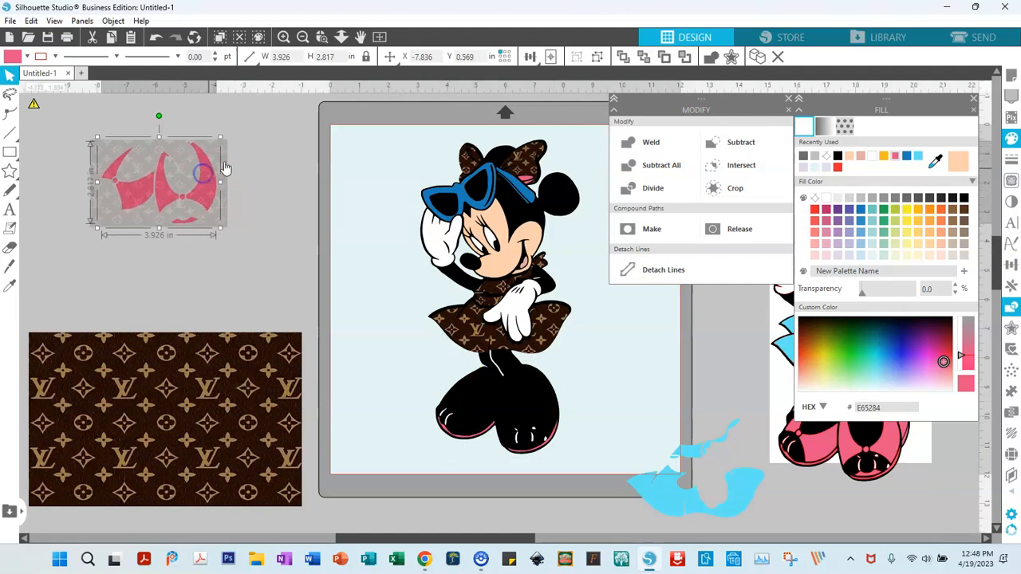
Send the grouped pink shoe pieces behind the transparent monogram piece.
{"action": "right_click", "coordinate": [201, 185]}
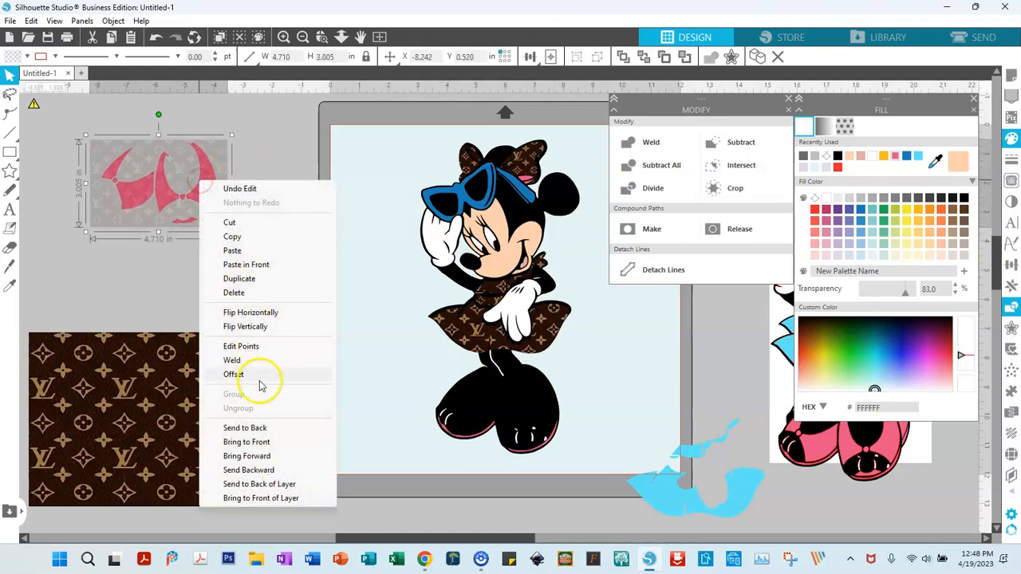
{"action": "left_click", "coordinate": [244, 430]}
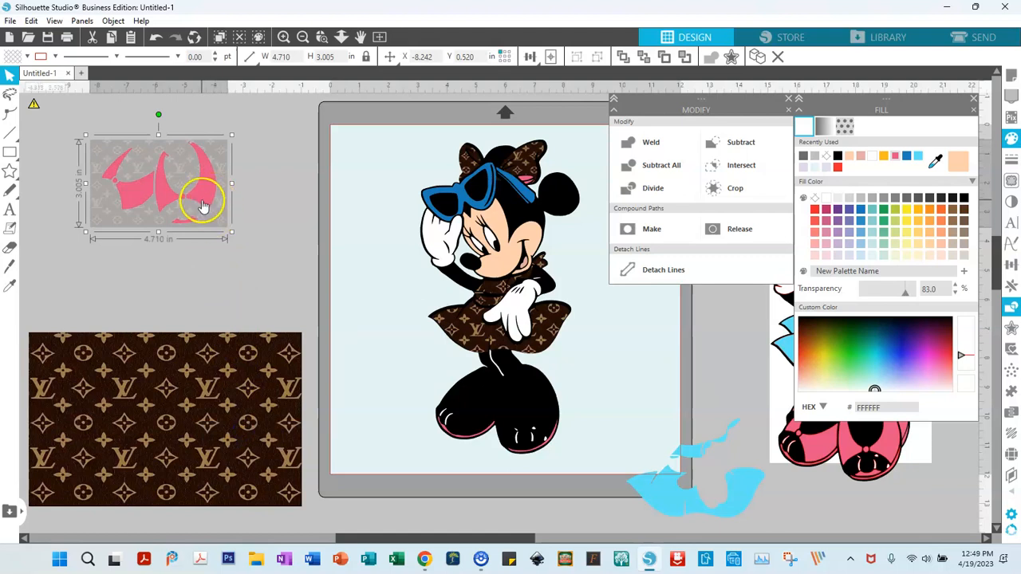
{"action": "left_click", "coordinate": [201, 201]}
{"action": "right_click", "coordinate": [202, 203]}
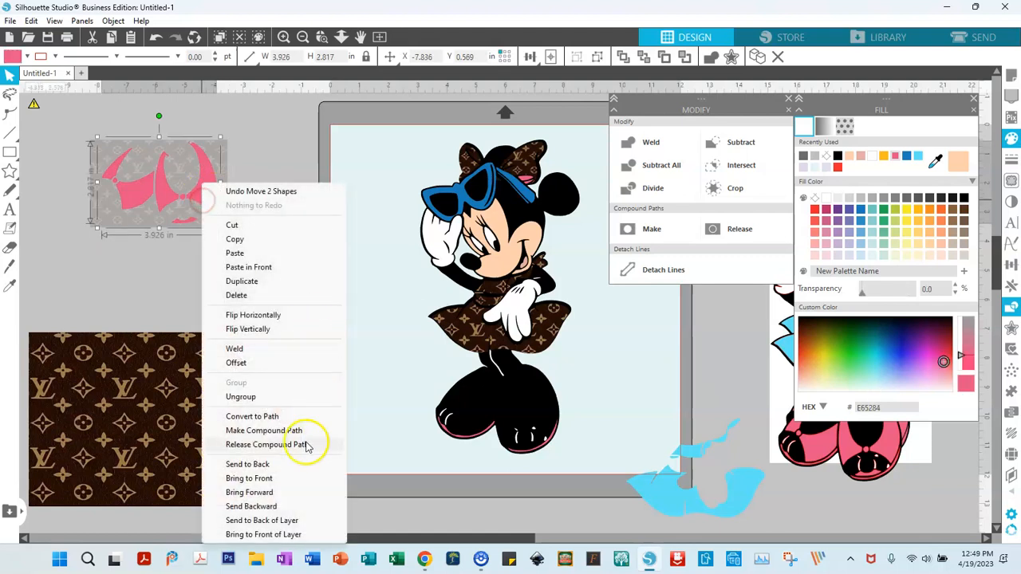
{"action": "left_click", "coordinate": [247, 464]}
{"action": "left_click", "coordinate": [231, 269]}
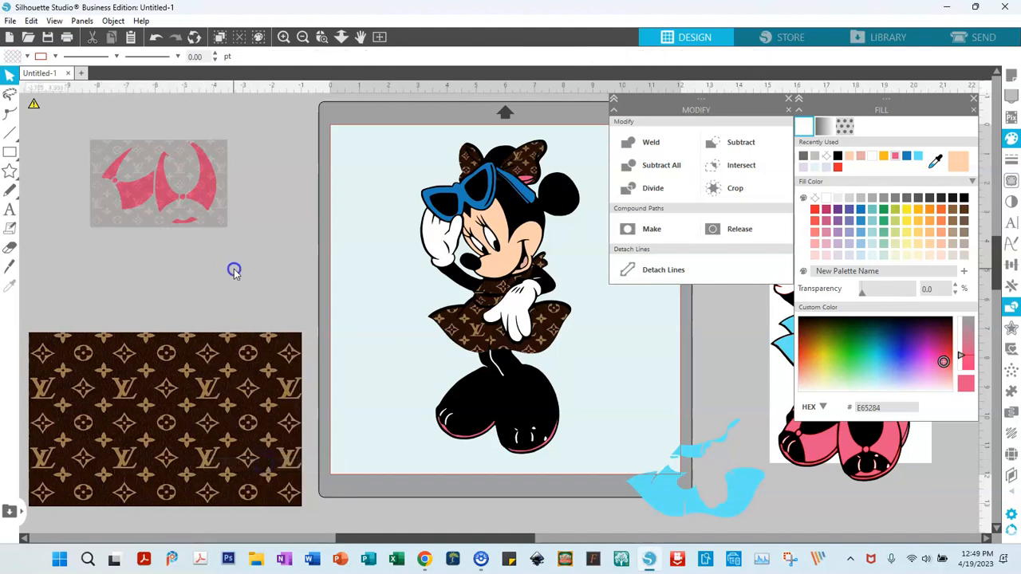
Crop the monogram to the shoe shapes, group the pieces at 0% transparency and place them over the figure's shoes.
{"action": "left_click_drag", "start_coordinate": [69, 133], "coordinate": [226, 260]}
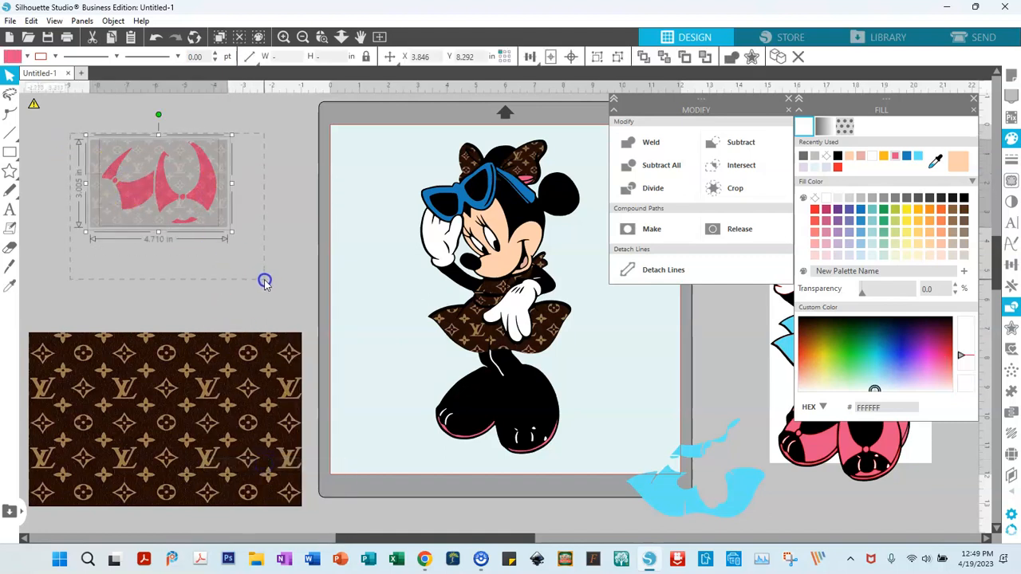
{"action": "left_click", "coordinate": [742, 190]}
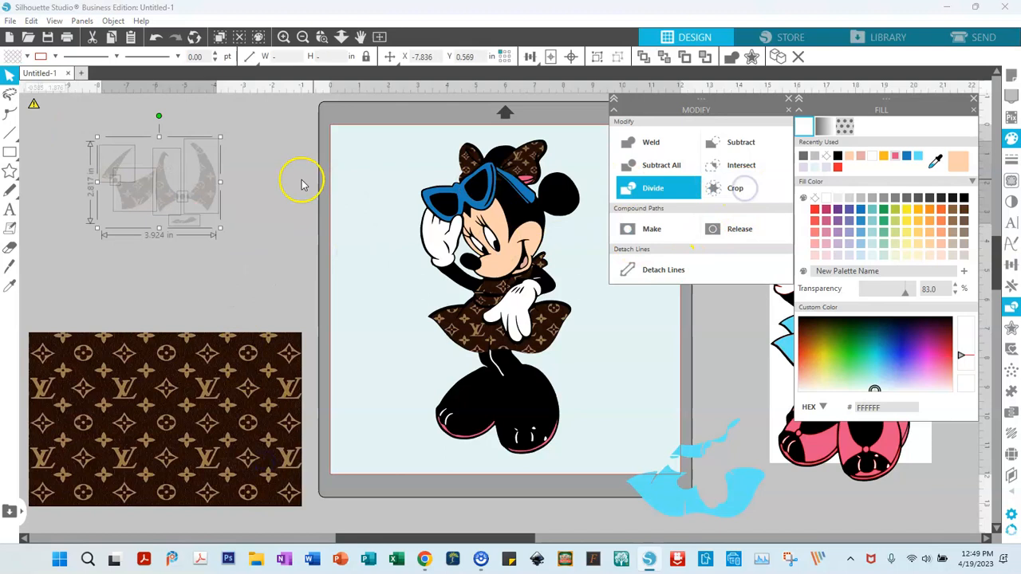
{"action": "left_click", "coordinate": [598, 59]}
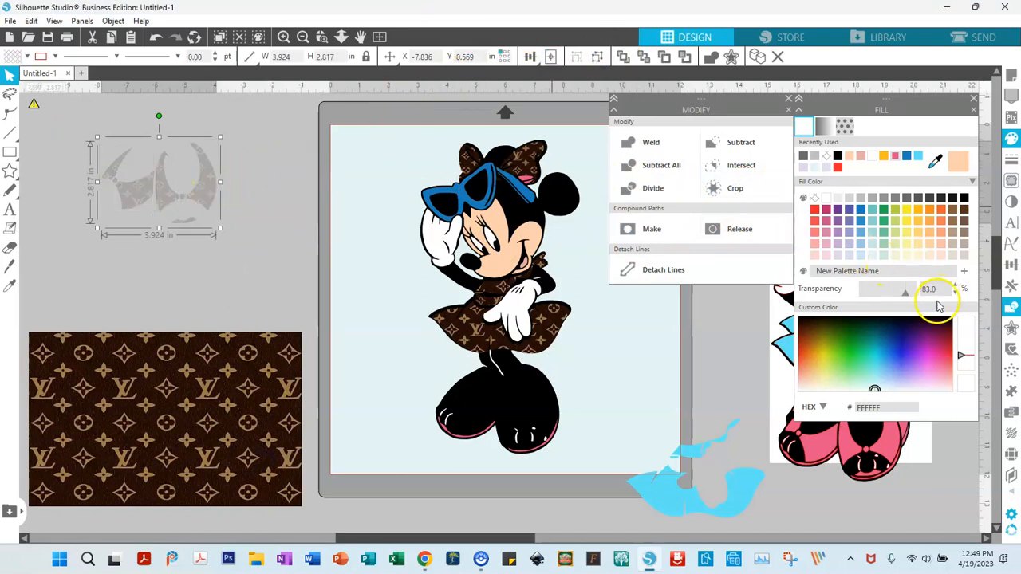
{"action": "left_click_drag", "start_coordinate": [907, 298], "coordinate": [861, 292]}
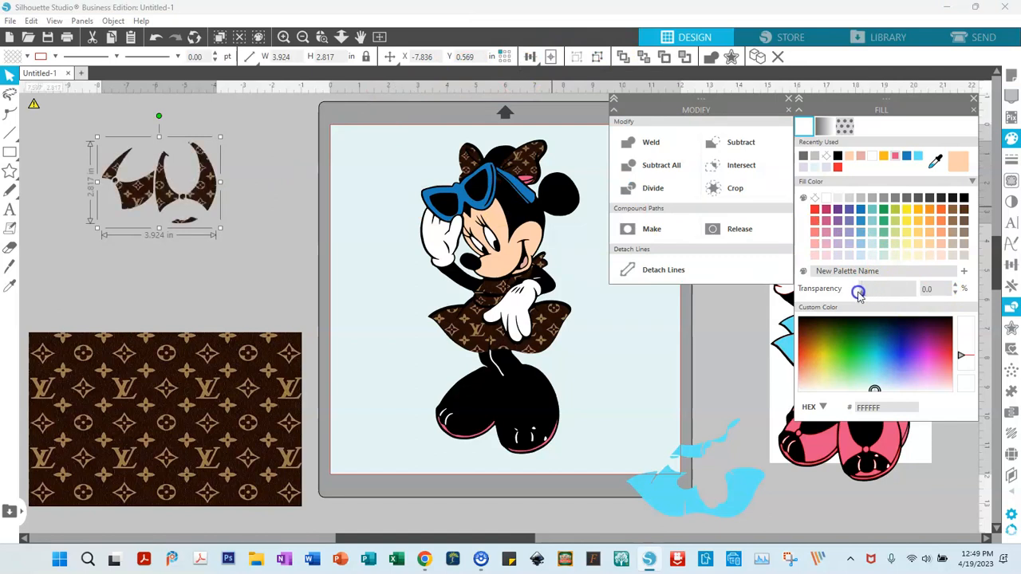
{"action": "left_click_drag", "start_coordinate": [219, 191], "coordinate": [548, 420]}
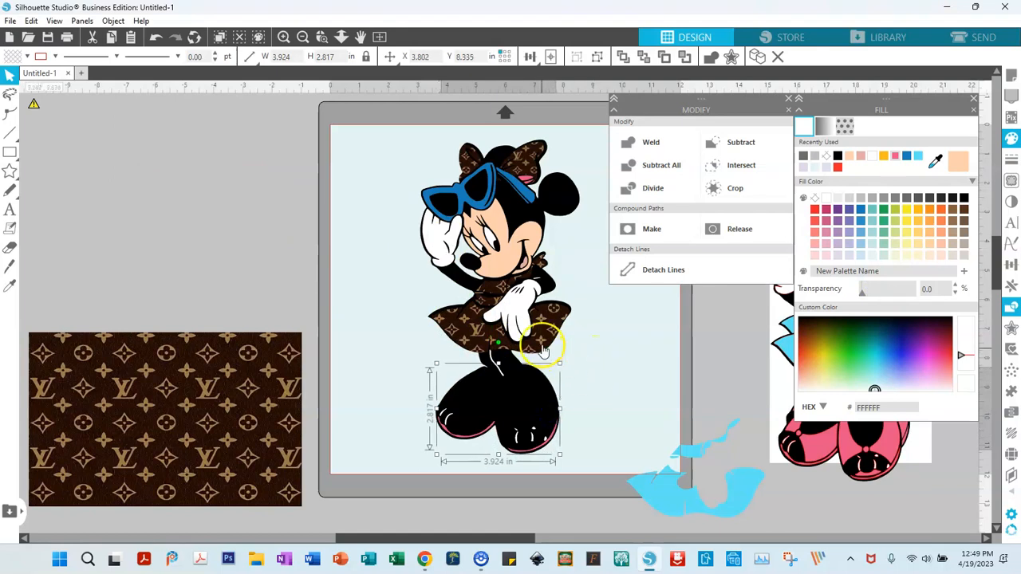
Send the figure's black base layer to the back, behind the shoe pattern.
{"action": "left_click", "coordinate": [573, 216]}
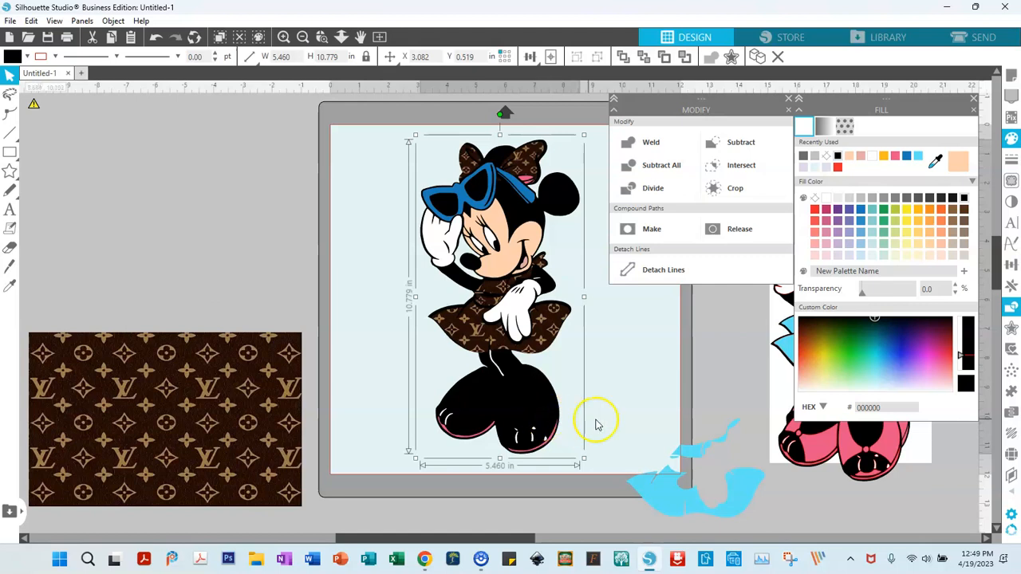
{"action": "right_click", "coordinate": [526, 416]}
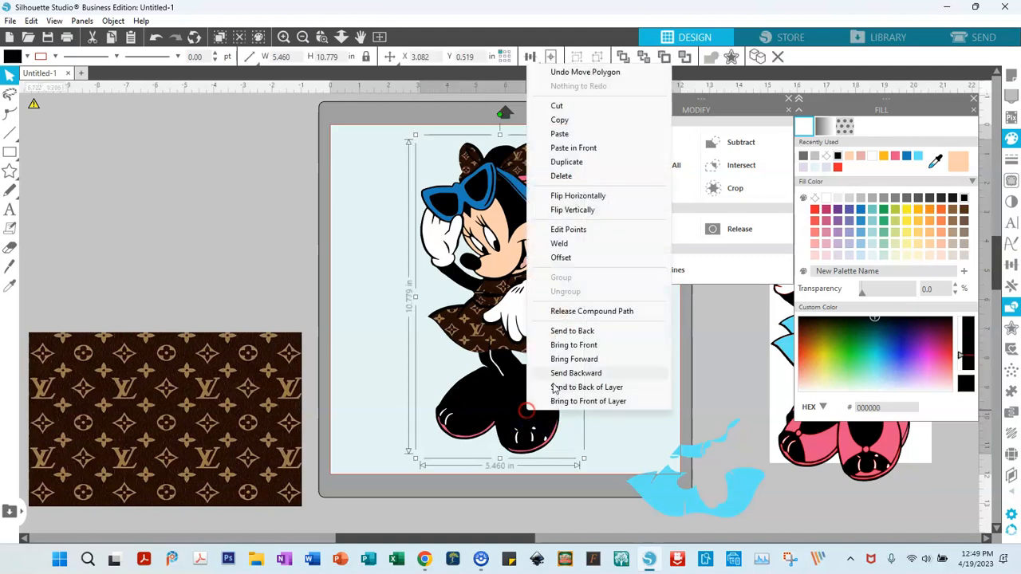
{"action": "left_click", "coordinate": [576, 329]}
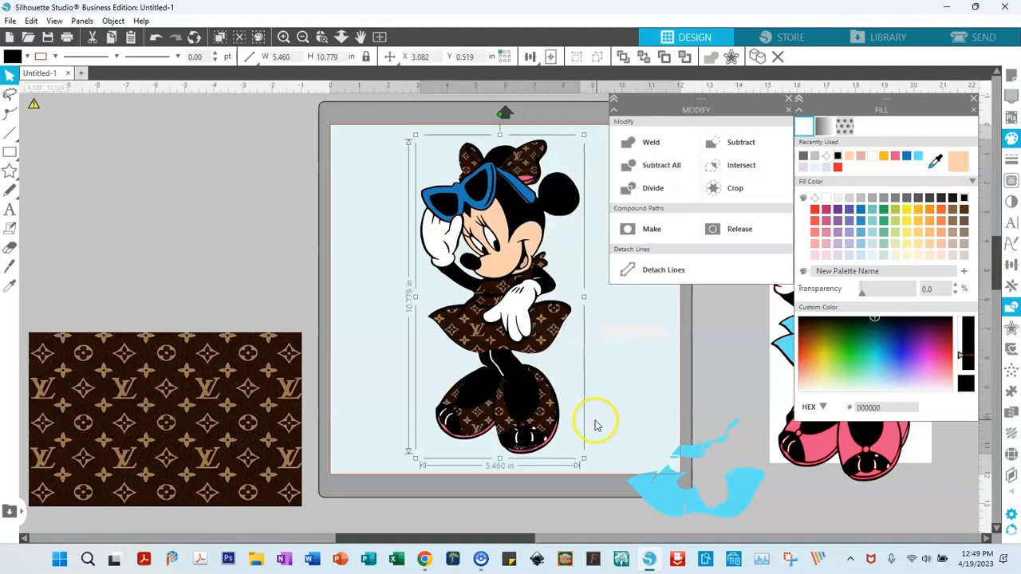
Try a higher transparency on the shoe pattern pieces and return it to 0%.
{"action": "left_click", "coordinate": [539, 421]}
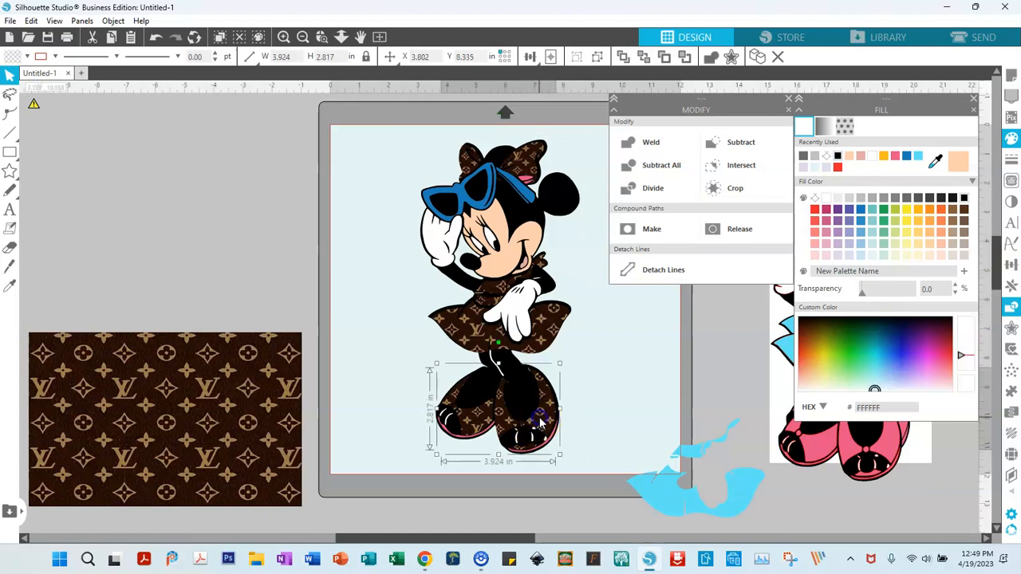
{"action": "left_click", "coordinate": [861, 297]}
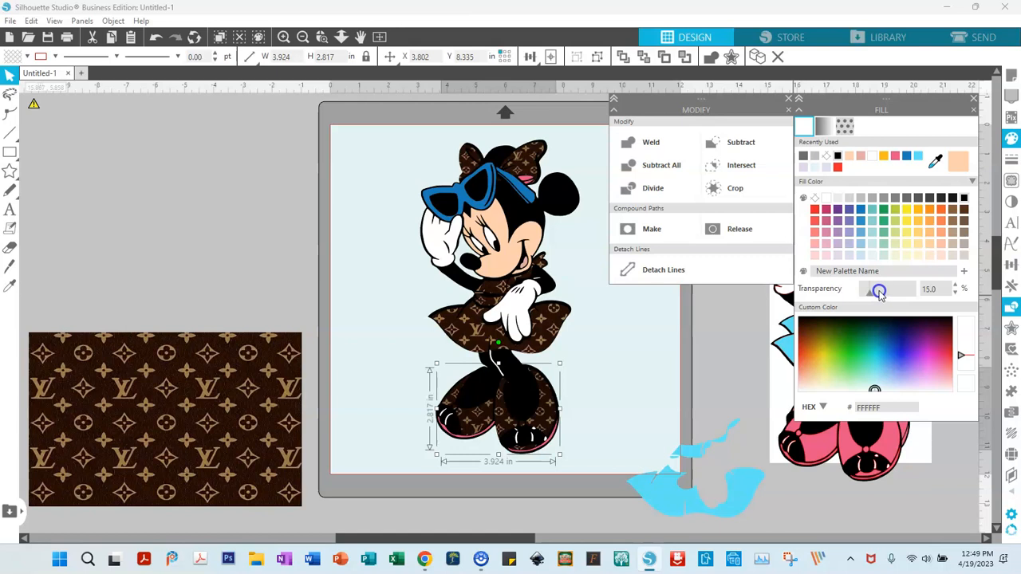
{"action": "left_click_drag", "start_coordinate": [887, 292], "coordinate": [854, 292]}
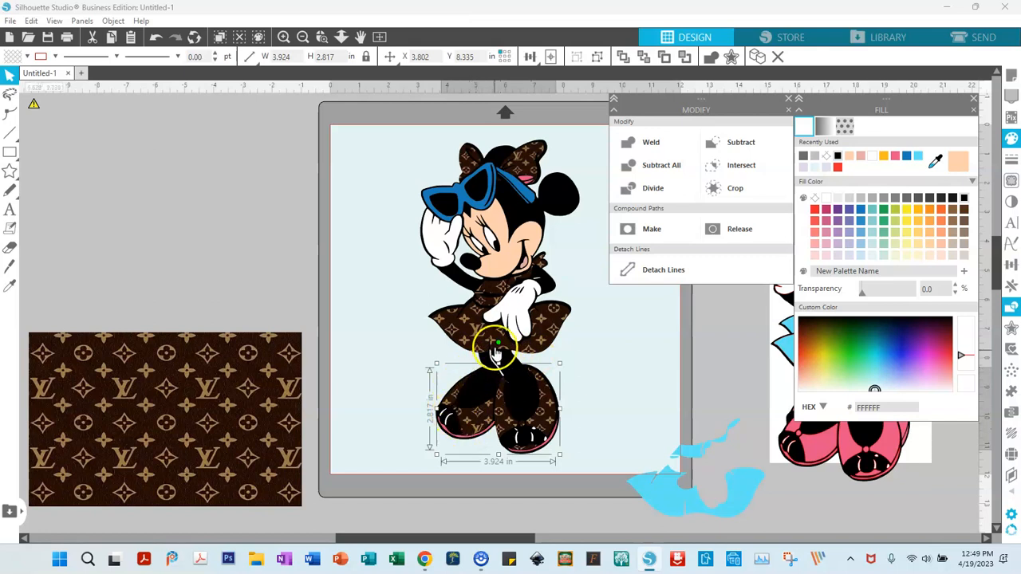
Move the blue sunglasses frame and its temple together off the figure to the empty area beside the mat and group them.
{"action": "left_click", "coordinate": [461, 212]}
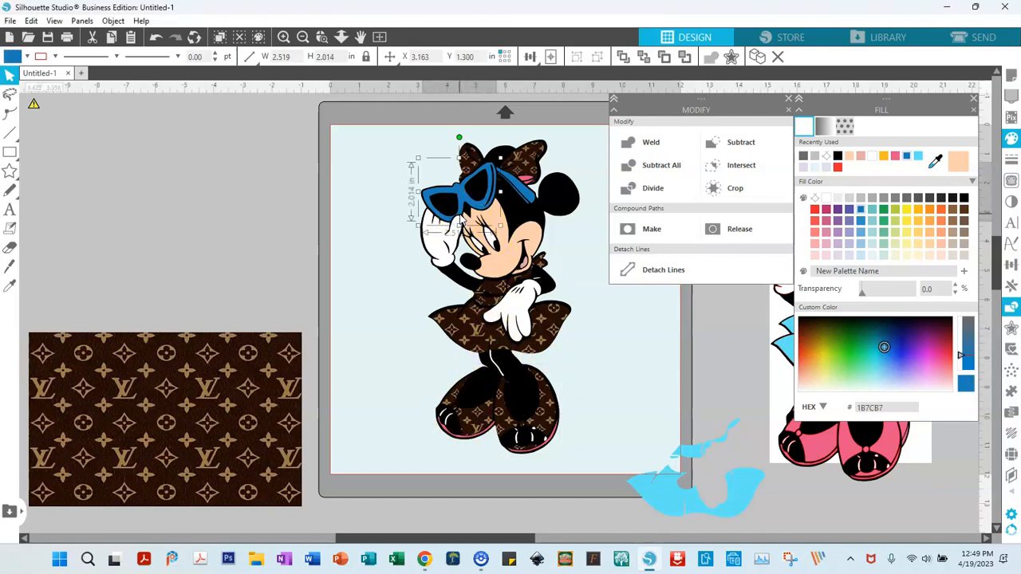
{"action": "left_click_drag", "start_coordinate": [460, 217], "coordinate": [380, 212]}
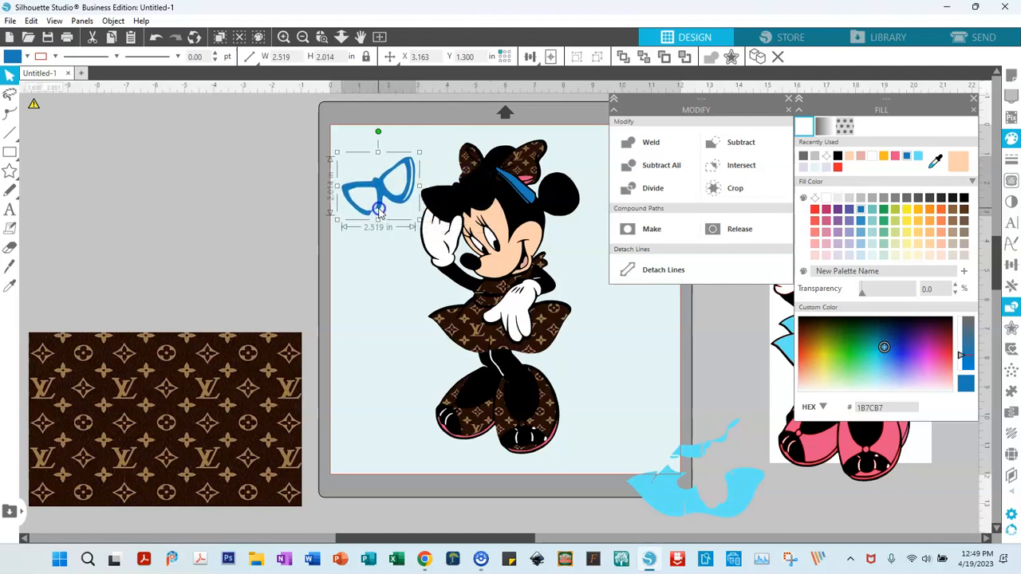
{"action": "left_click", "coordinate": [156, 36]}
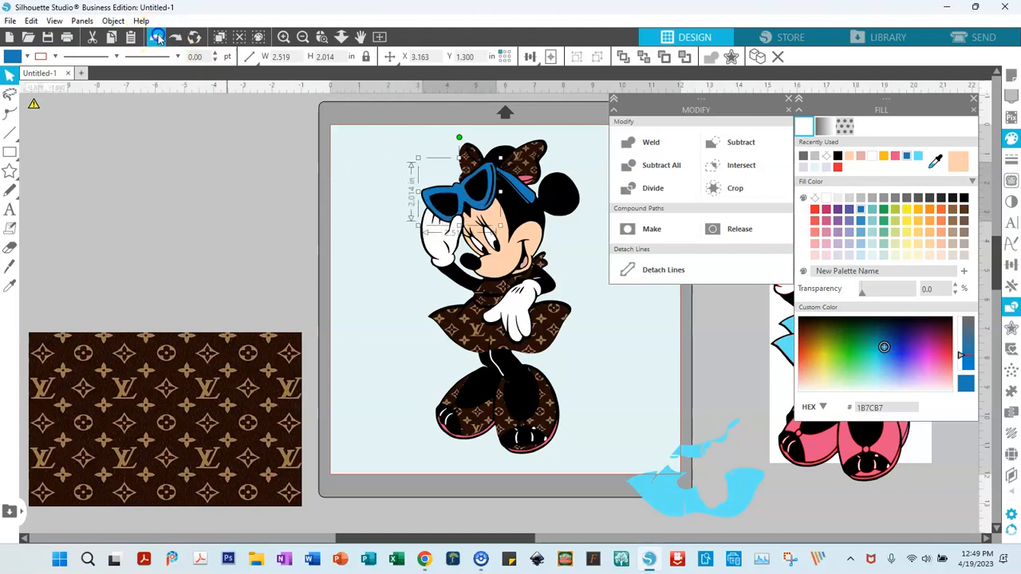
{"action": "left_click", "coordinate": [526, 203], "text": "shift"}
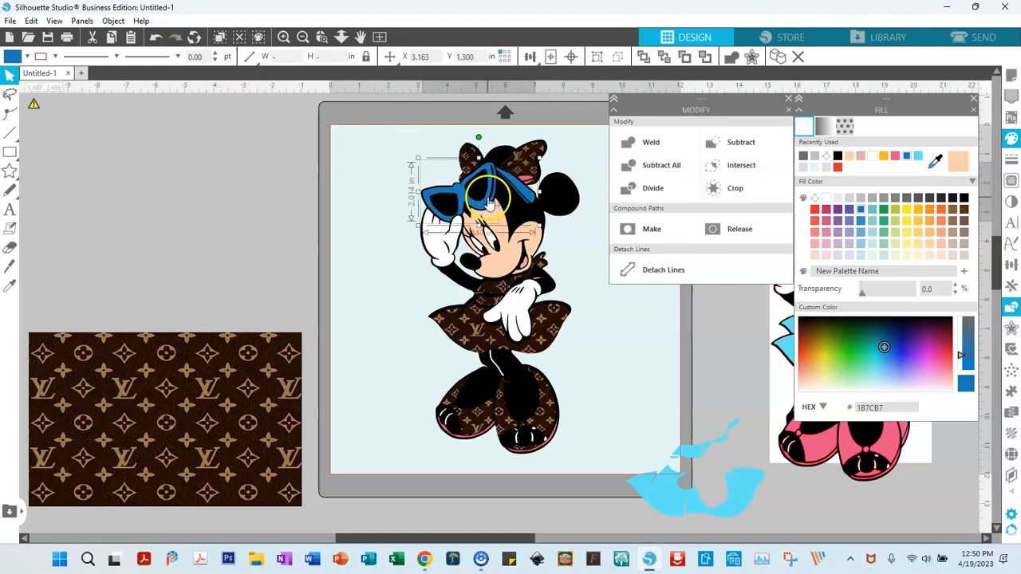
{"action": "left_click_drag", "start_coordinate": [483, 206], "coordinate": [165, 184]}
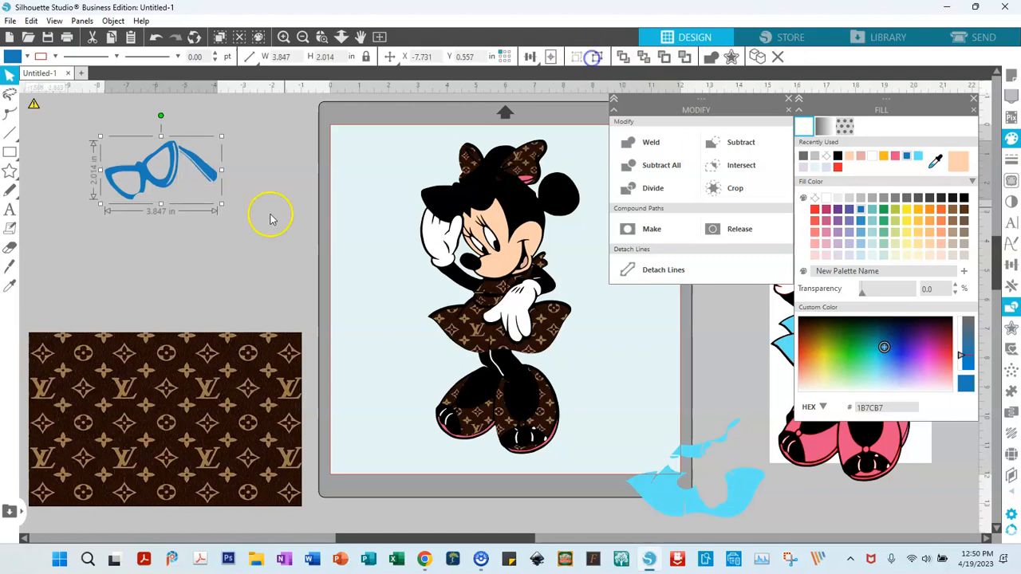
Duplicate the monogram pattern and place one copy over the sunglasses, with the other kept below.
{"action": "mouse_move", "coordinate": [202, 364]}
{"action": "left_mouse_down"}
{"action": "mouse_move", "coordinate": [232, 250]}
{"action": "mouse_move", "coordinate": [200, 353]}
{"action": "left_mouse_up"}
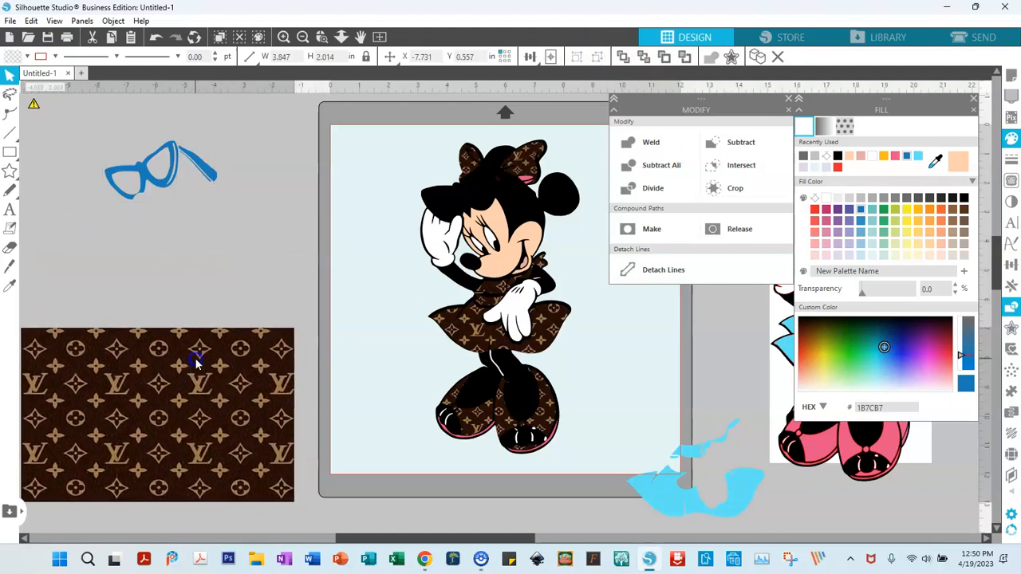
{"action": "right_click", "coordinate": [197, 357]}
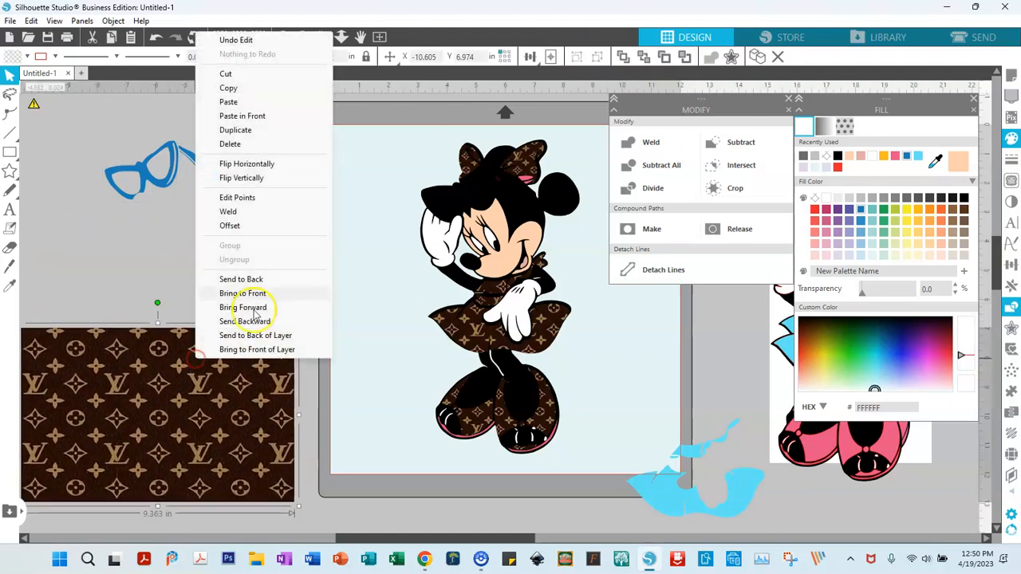
{"action": "left_click", "coordinate": [248, 129]}
{"action": "left_click_drag", "start_coordinate": [200, 353], "coordinate": [231, 179]}
{"action": "left_click_drag", "start_coordinate": [193, 351], "coordinate": [202, 464]}
{"action": "left_click_drag", "start_coordinate": [201, 245], "coordinate": [177, 223]}
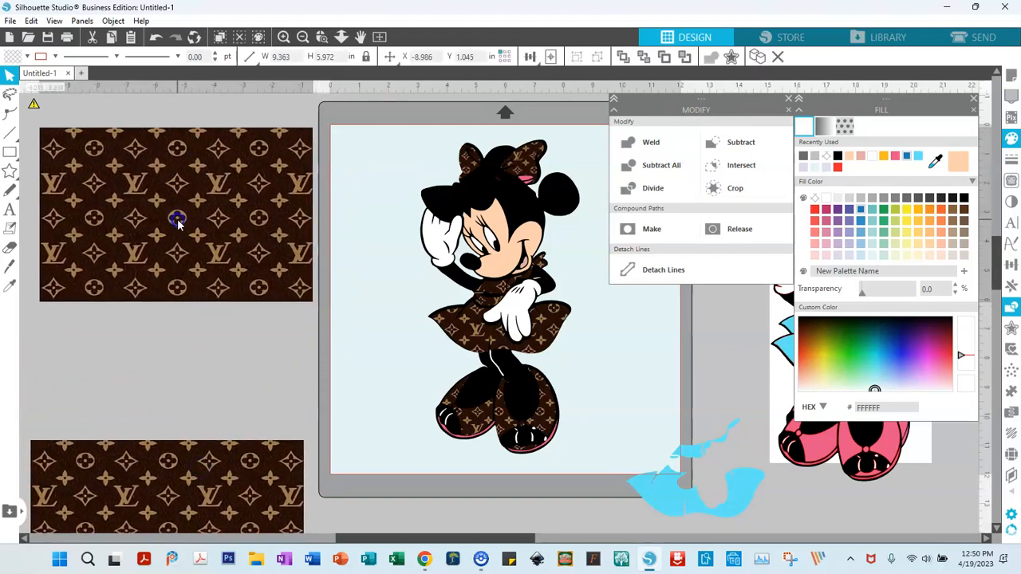
Make the upper monogram copy 72% transparent, scaled to about 4.175 in wide and positioned to cover the sunglasses.
{"action": "left_click", "coordinate": [235, 224]}
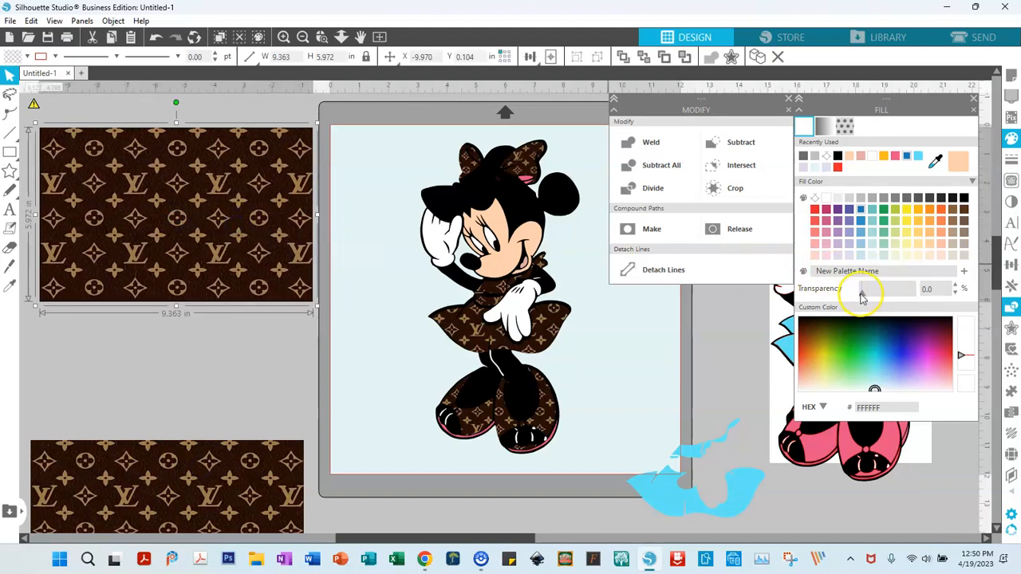
{"action": "left_click_drag", "start_coordinate": [861, 295], "coordinate": [900, 292]}
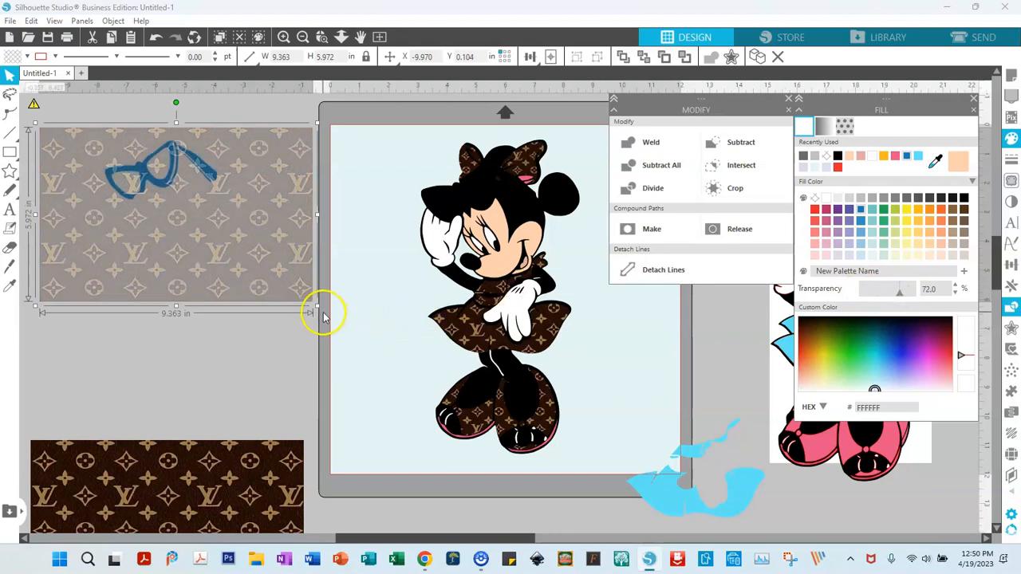
{"action": "left_click_drag", "start_coordinate": [316, 306], "coordinate": [162, 220]}
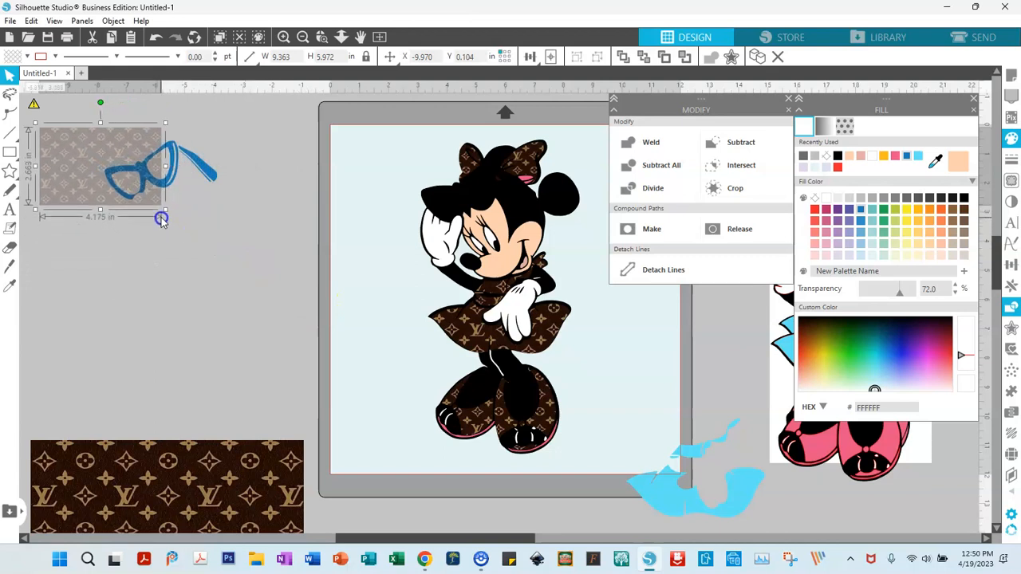
{"action": "left_click_drag", "start_coordinate": [69, 160], "coordinate": [130, 169]}
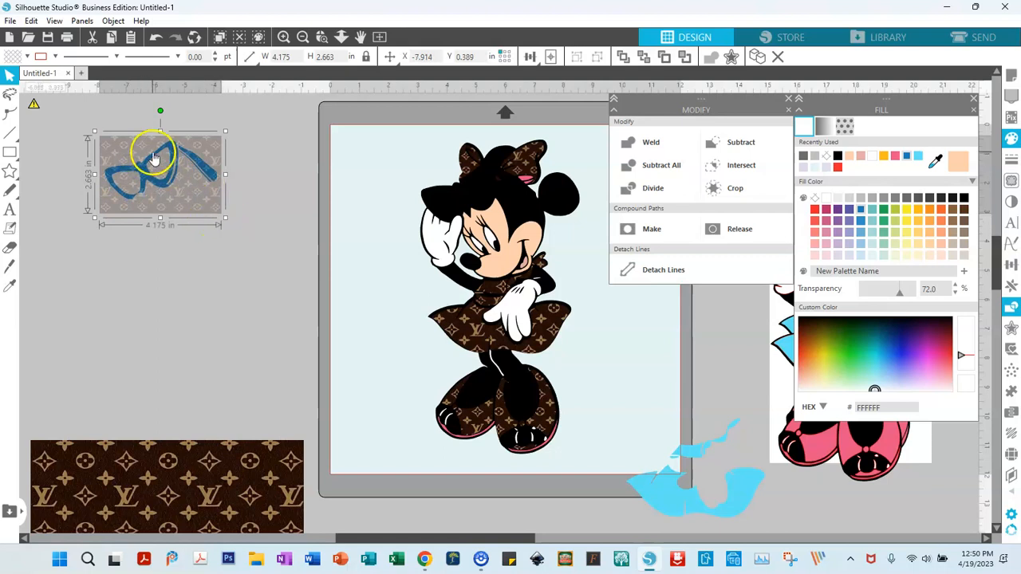
Bring the transparent monogram piece to the front and crop it to the sunglasses' shapes.
{"action": "right_click", "coordinate": [176, 201]}
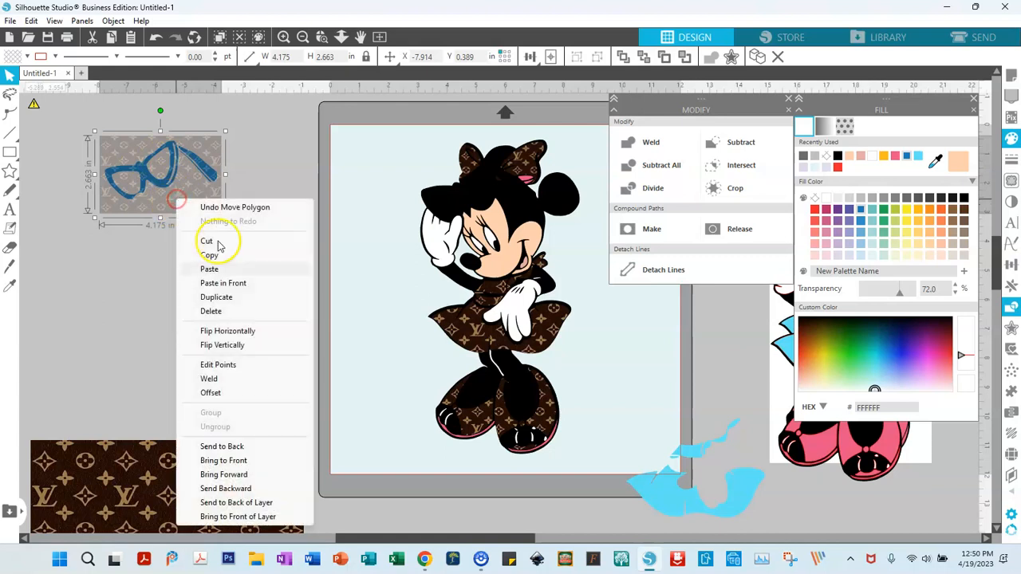
{"action": "left_click", "coordinate": [245, 462]}
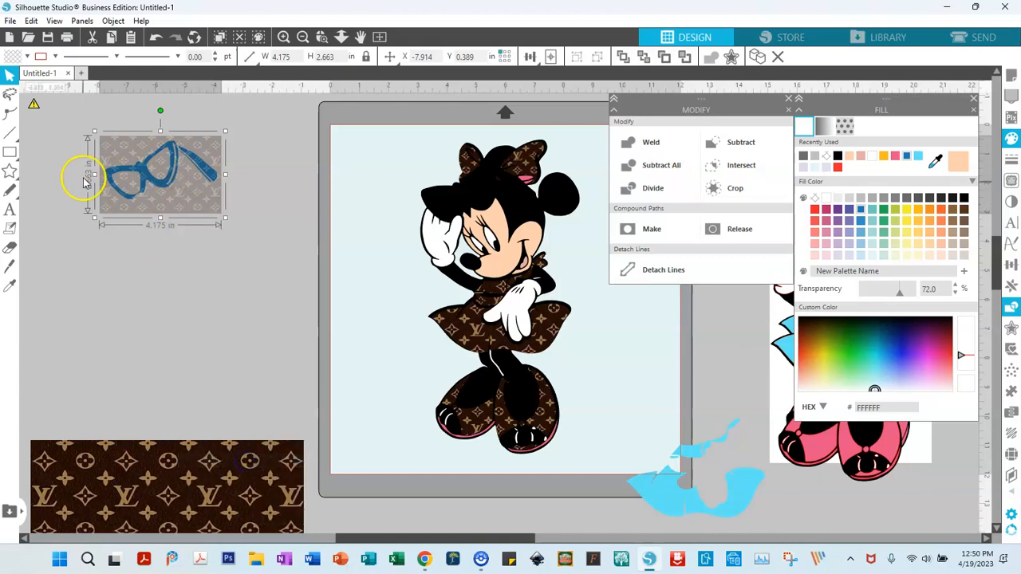
{"action": "left_click", "coordinate": [87, 128]}
{"action": "left_click_drag", "start_coordinate": [87, 128], "coordinate": [198, 193]}
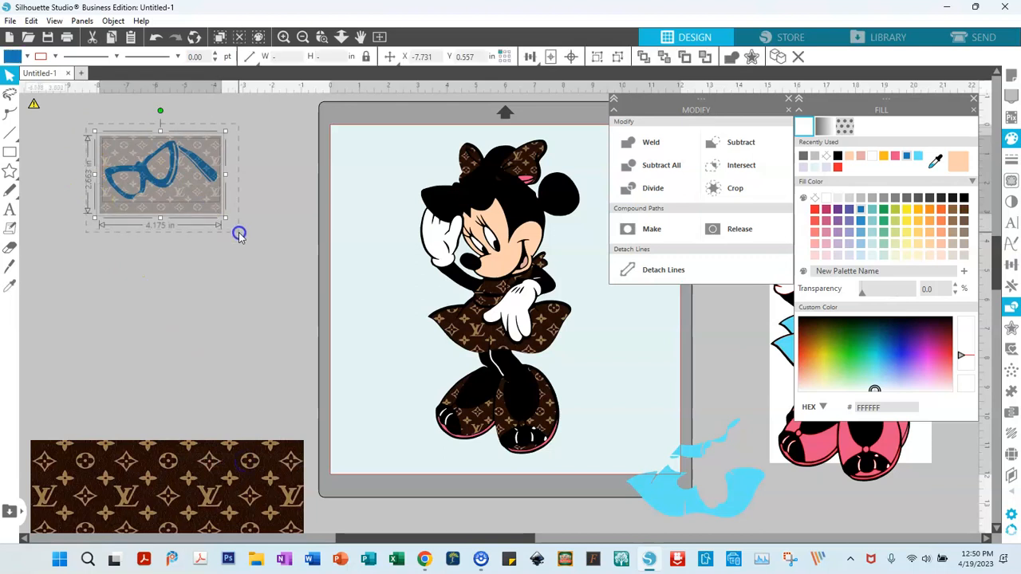
{"action": "left_click", "coordinate": [722, 189]}
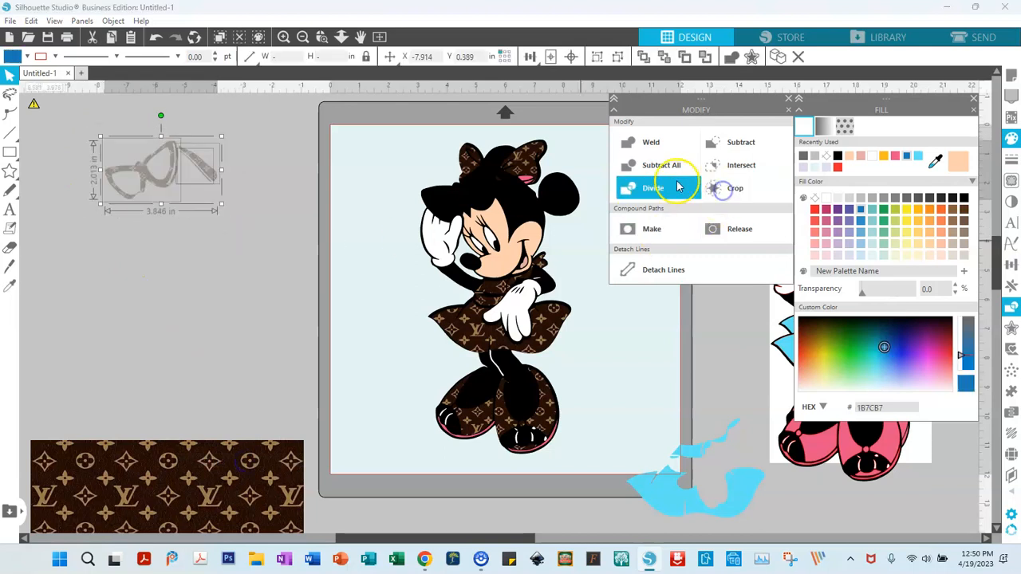
Group the cropped sunglasses pieces at 0% transparency and place them back on the figure's head.
{"action": "left_click", "coordinate": [596, 56]}
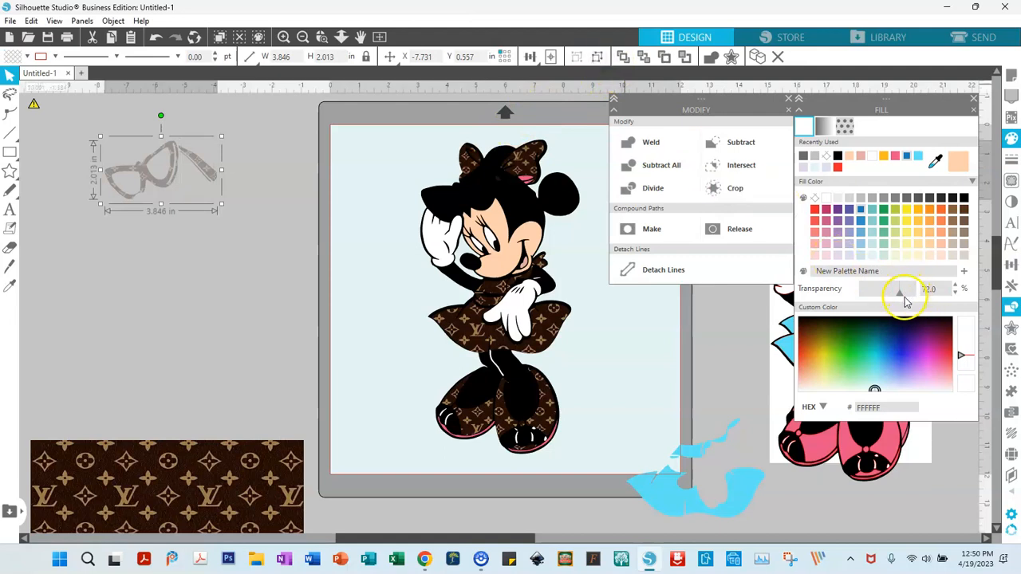
{"action": "left_click_drag", "start_coordinate": [901, 295], "coordinate": [848, 289]}
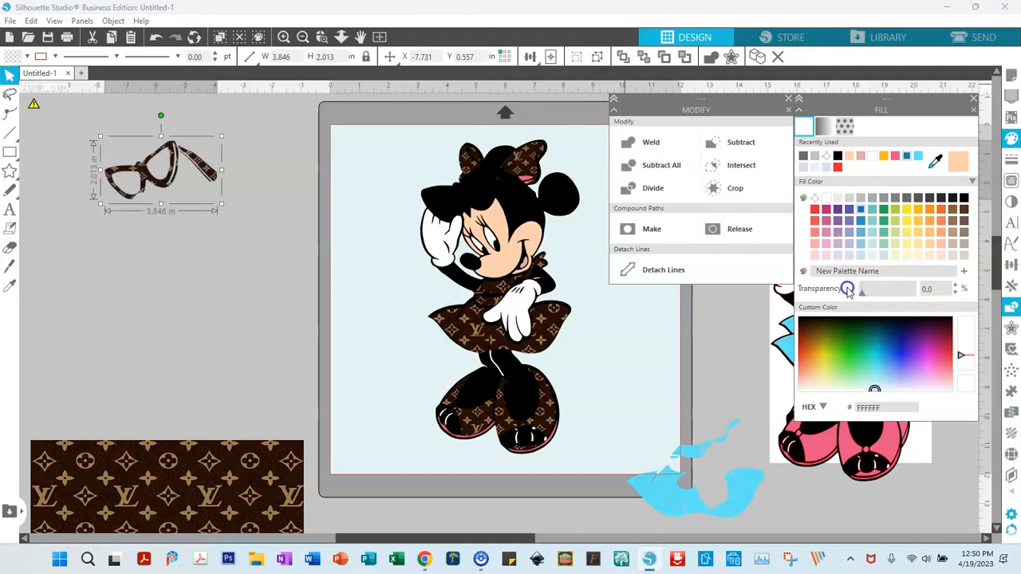
{"action": "left_click", "coordinate": [652, 229]}
{"action": "left_click_drag", "start_coordinate": [199, 169], "coordinate": [520, 191]}
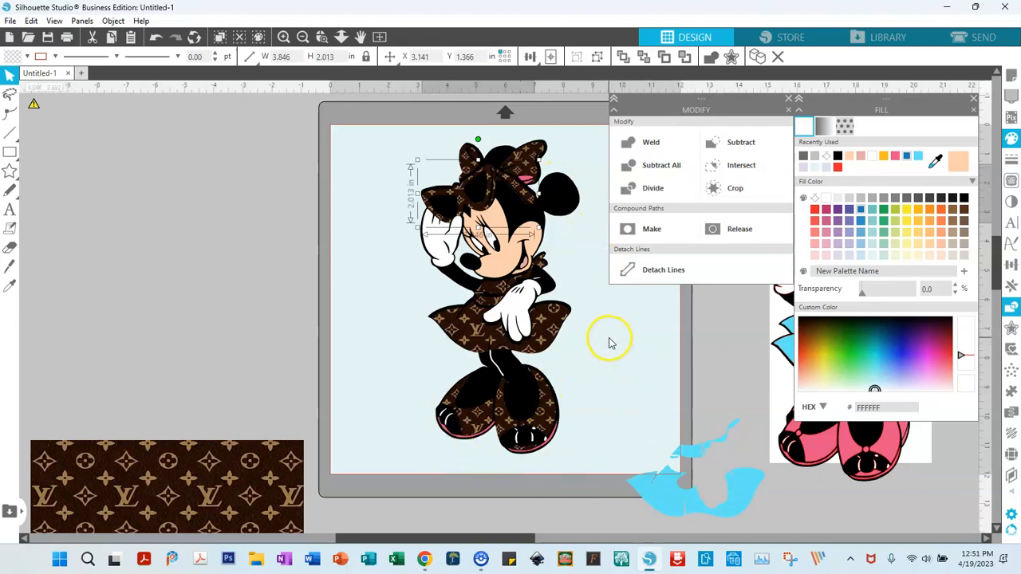
Move the two small pink bow pieces together to the blank area beside the figure's head and group them.
{"action": "left_click", "coordinate": [526, 182]}
{"action": "left_click", "coordinate": [322, 37]}
{"action": "left_click", "coordinate": [513, 213]}
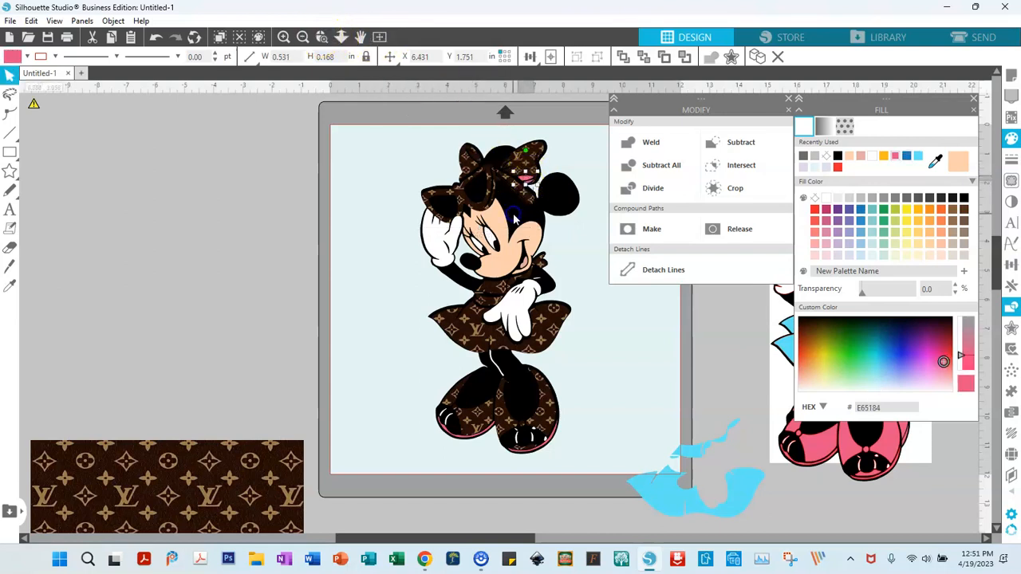
{"action": "left_click", "coordinate": [560, 190], "text": "shift"}
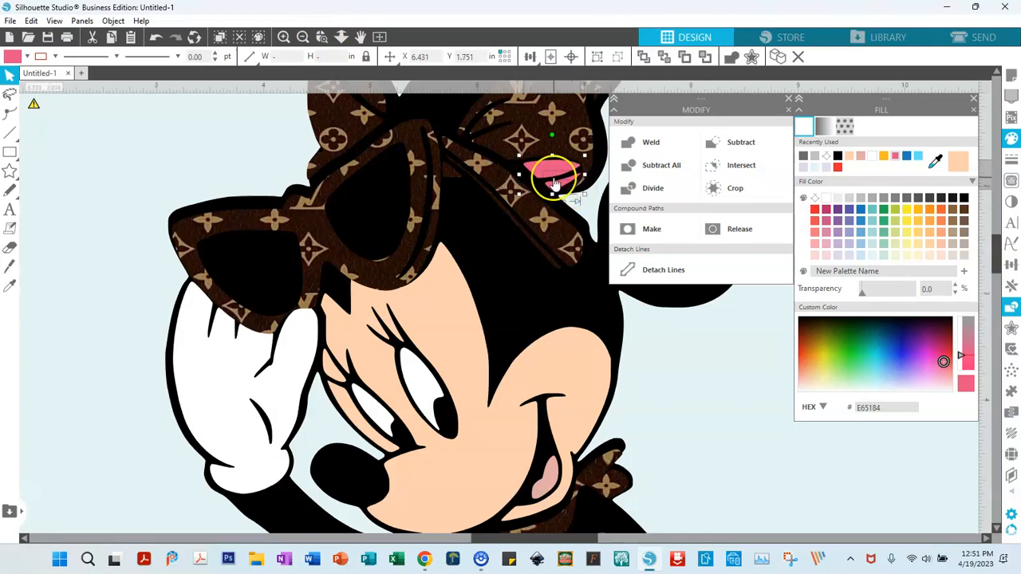
{"action": "left_click_drag", "start_coordinate": [550, 171], "coordinate": [143, 138]}
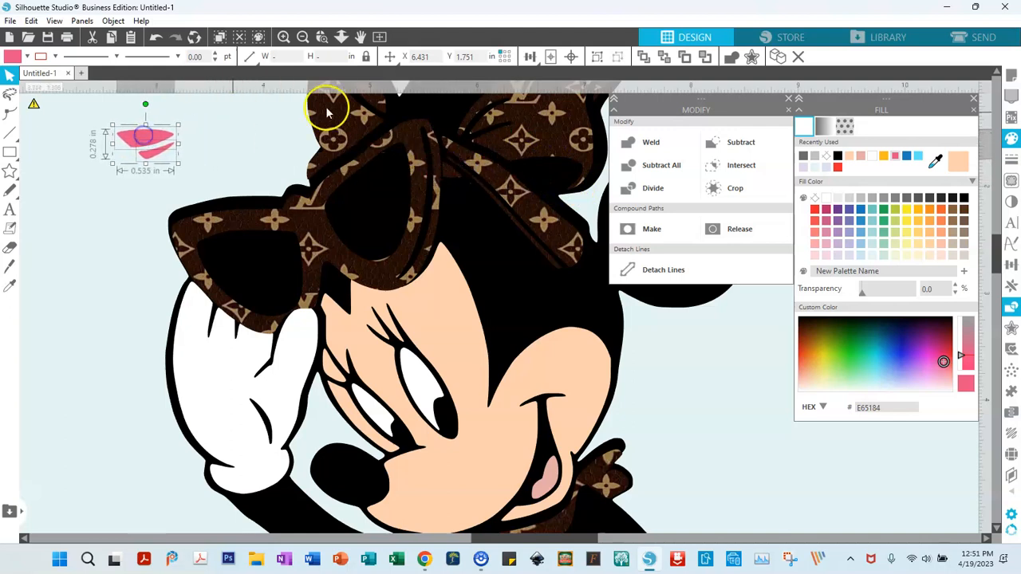
{"action": "left_click", "coordinate": [597, 56]}
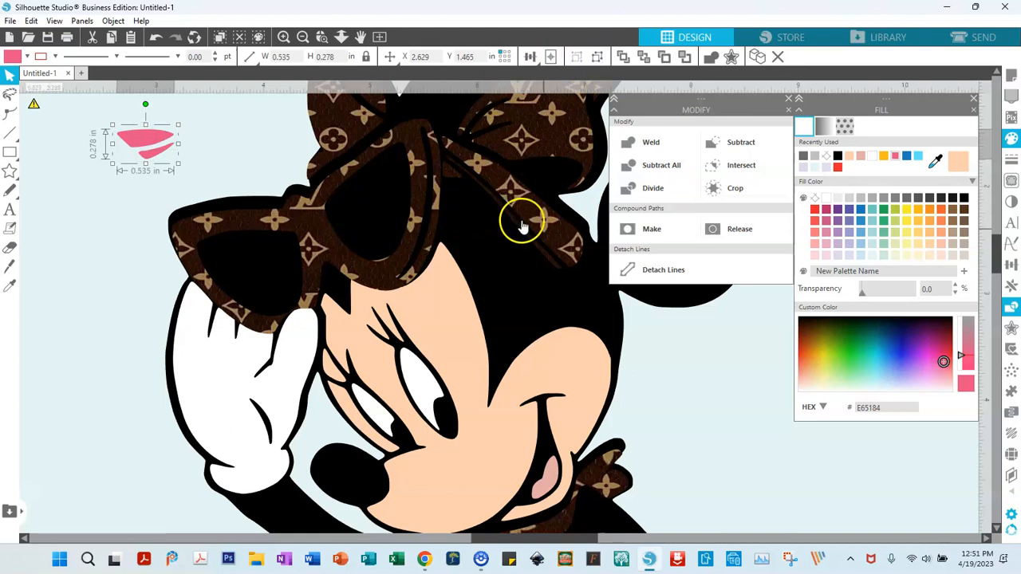
{"action": "scroll", "coordinate": [505, 330], "scroll_direction": "down", "scroll_amount": 1}
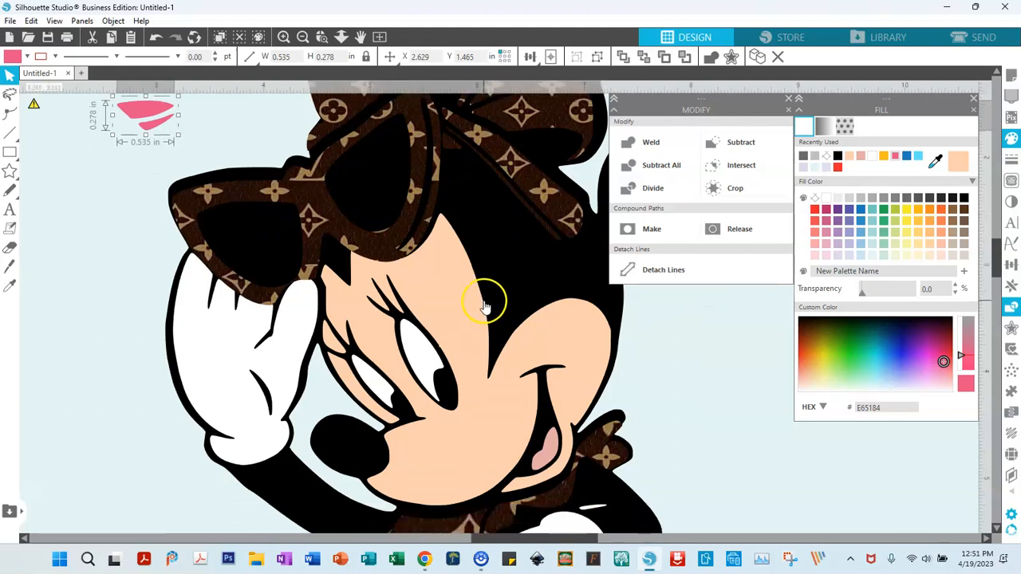
{"action": "left_click", "coordinate": [379, 40]}
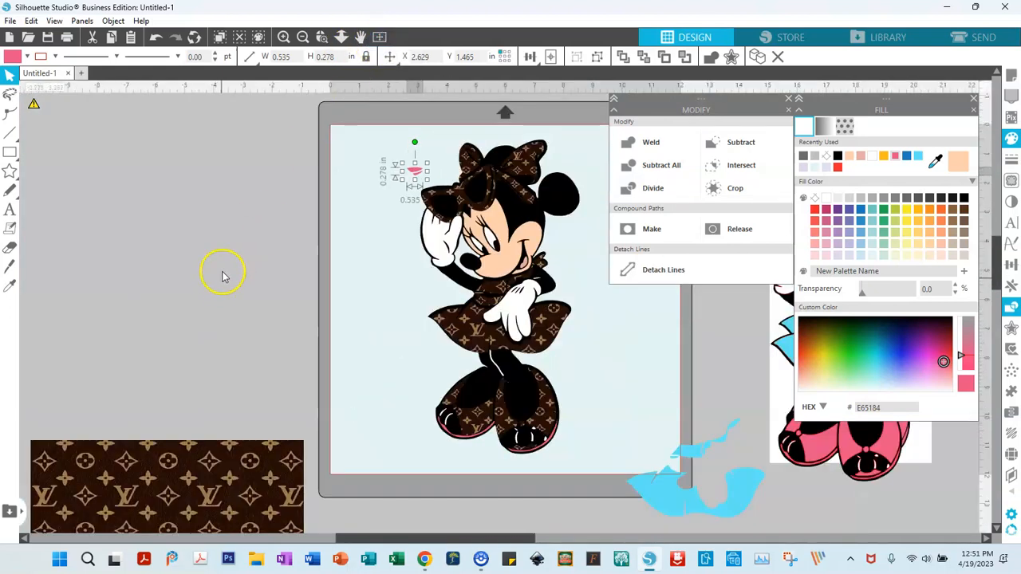
Duplicate the monogram pattern, keep one copy below and scale the upper one to about 2.968 in wide.
{"action": "left_click_drag", "start_coordinate": [198, 441], "coordinate": [205, 171]}
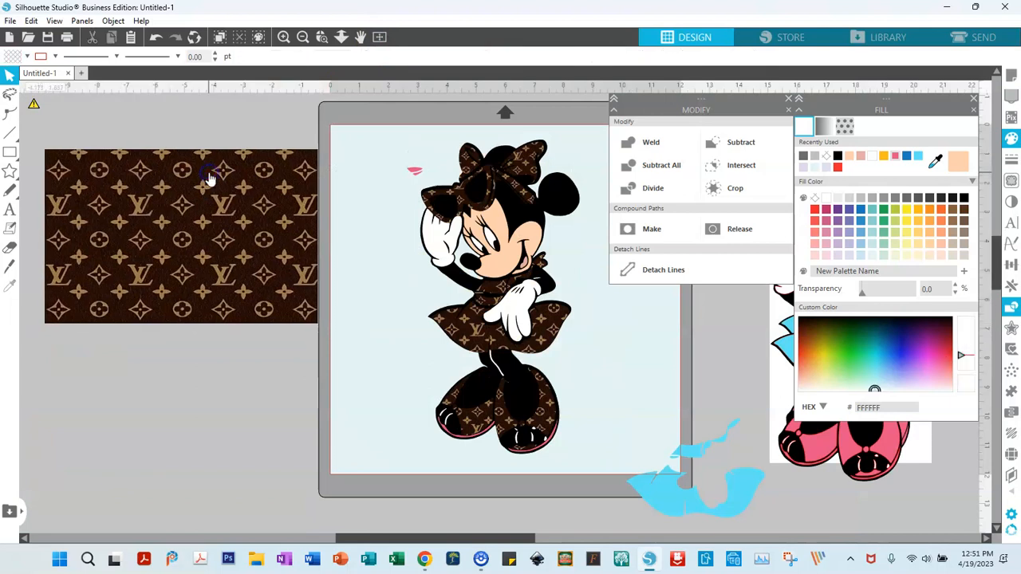
{"action": "right_click", "coordinate": [210, 177]}
{"action": "left_click", "coordinate": [249, 271]}
{"action": "left_click_drag", "start_coordinate": [191, 200], "coordinate": [155, 486]}
{"action": "left_click", "coordinate": [222, 258]}
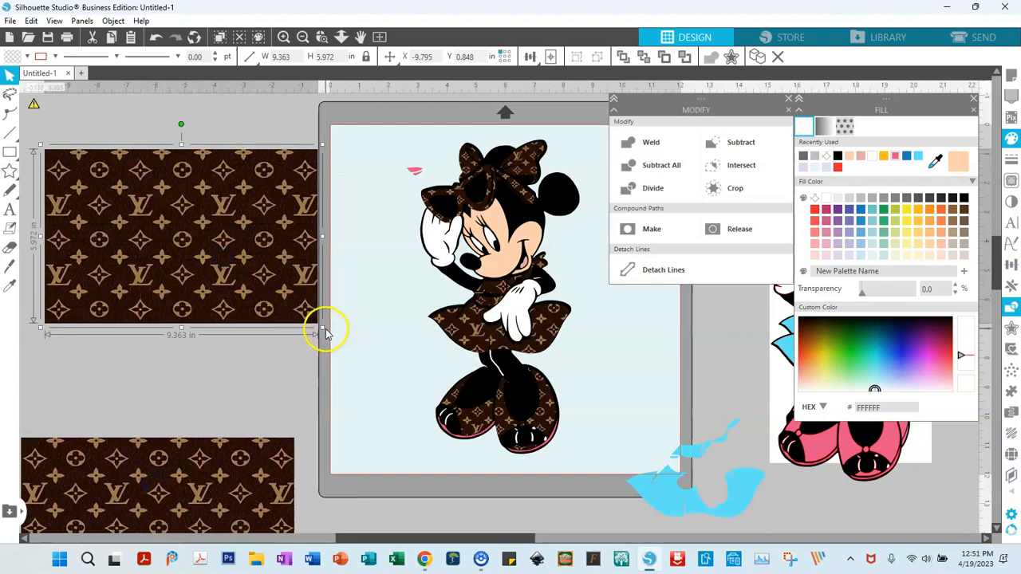
{"action": "left_click_drag", "start_coordinate": [322, 329], "coordinate": [133, 215]}
{"action": "left_click_drag", "start_coordinate": [105, 161], "coordinate": [189, 173]}
Place the grouped pink bow pieces behind the small monogram copy, with the monogram in front at 63% transparency.
{"action": "left_click", "coordinate": [413, 168]}
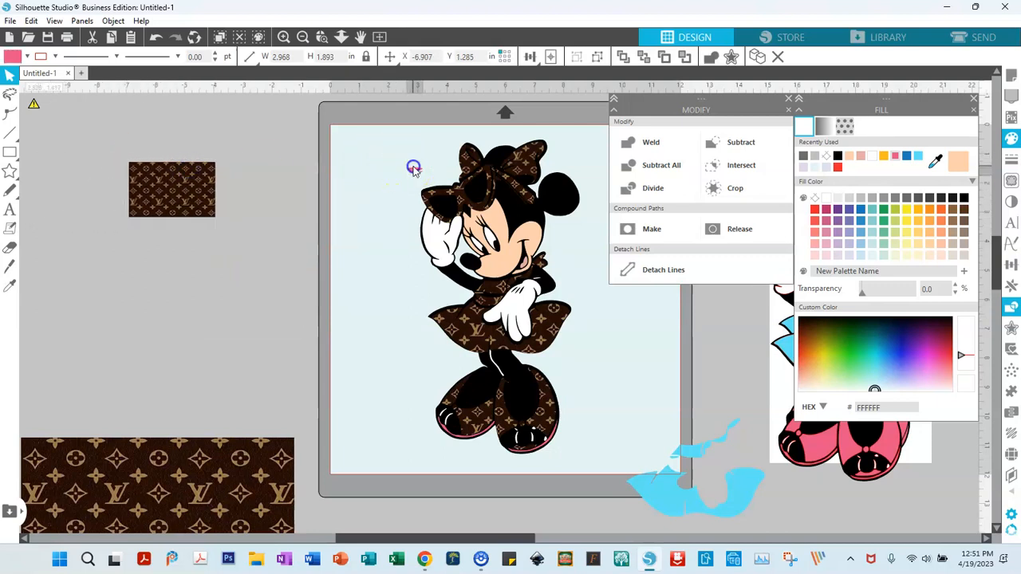
{"action": "left_click_drag", "start_coordinate": [413, 168], "coordinate": [176, 180]}
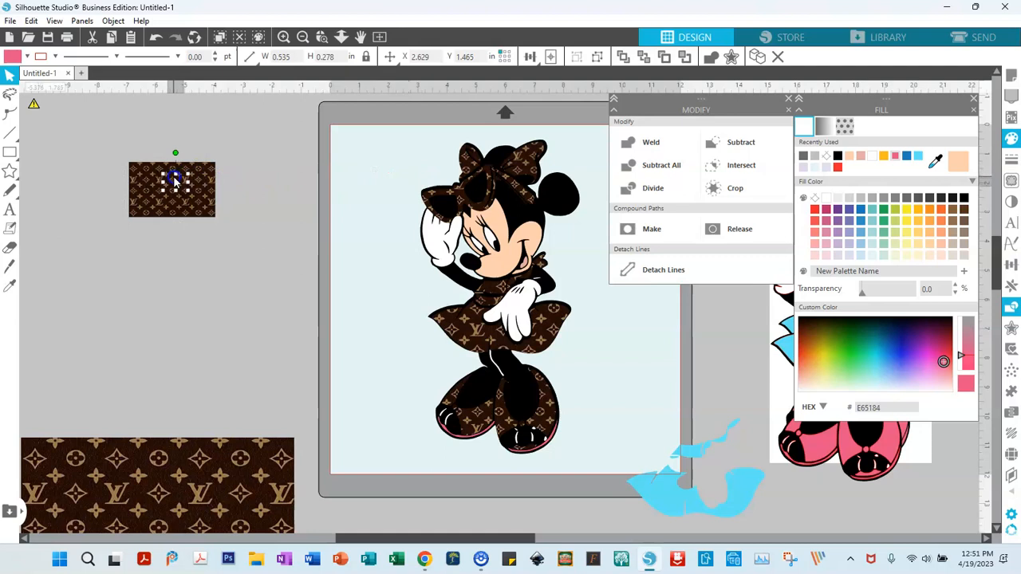
{"action": "left_click", "coordinate": [201, 180], "text": "shift"}
{"action": "right_click", "coordinate": [201, 180]}
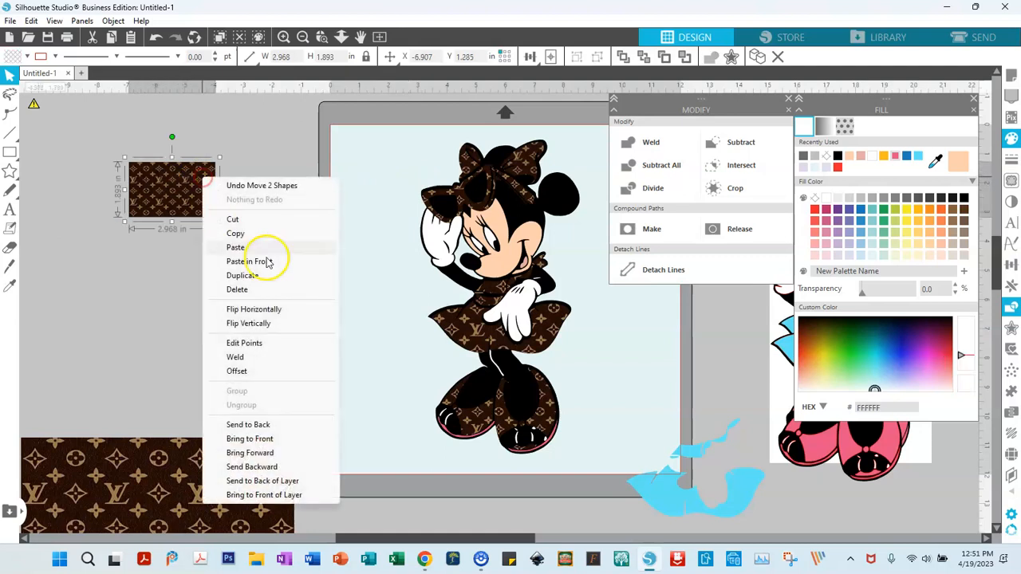
{"action": "left_click", "coordinate": [242, 439]}
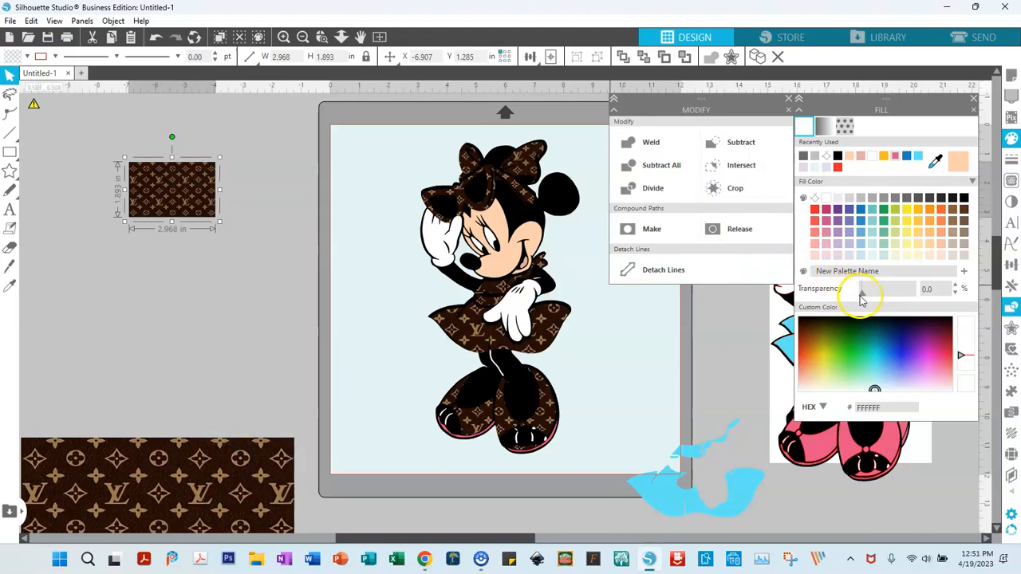
{"action": "left_click_drag", "start_coordinate": [865, 293], "coordinate": [894, 290]}
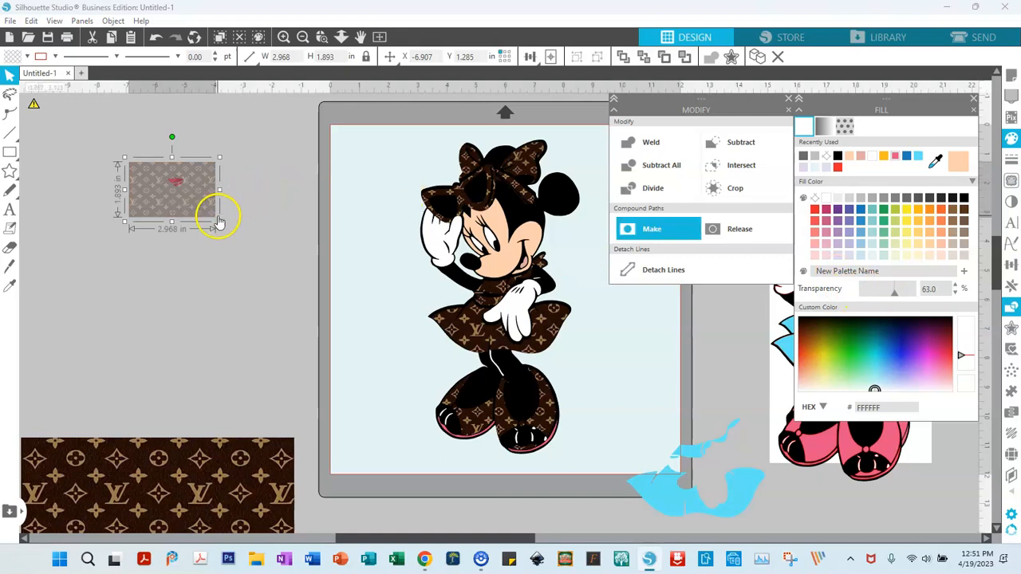
{"action": "left_click_drag", "start_coordinate": [187, 202], "coordinate": [177, 198]}
Crop the small monogram copy to the pink bow shapes and group the resulting pieces at 0% transparency.
{"action": "left_click_drag", "start_coordinate": [88, 130], "coordinate": [174, 217]}
{"action": "left_click", "coordinate": [744, 191]}
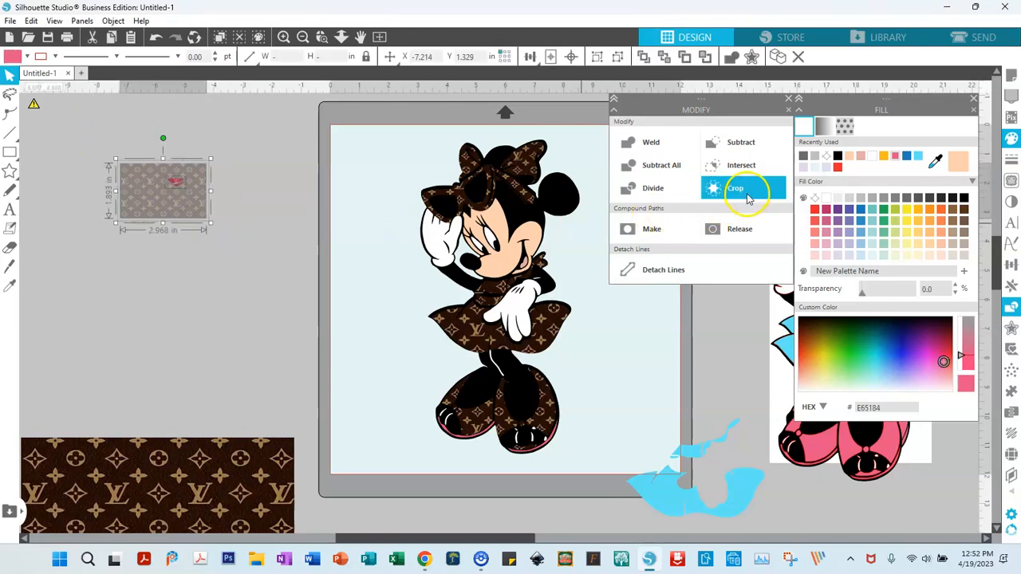
{"action": "left_click", "coordinate": [599, 58]}
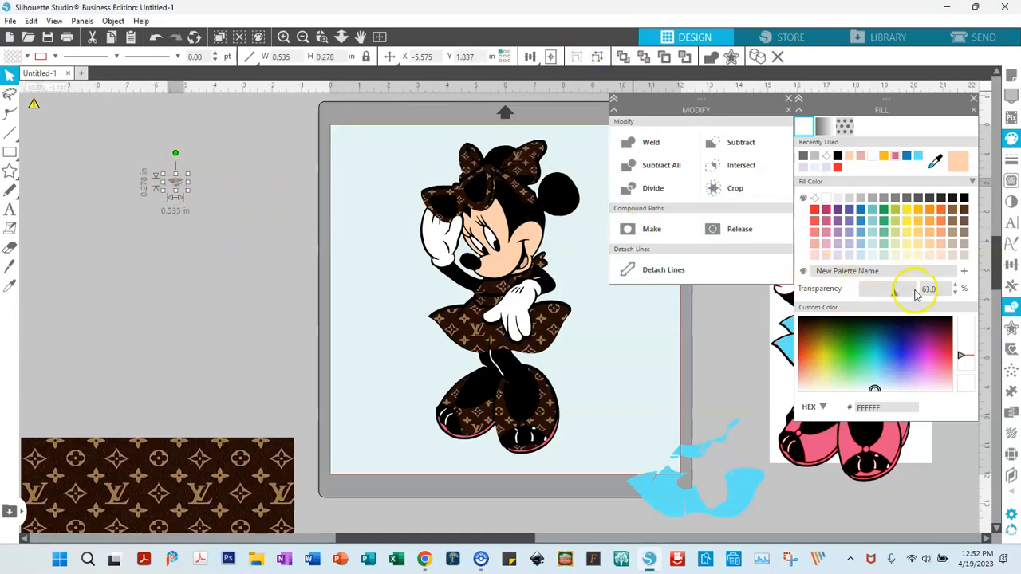
{"action": "left_click_drag", "start_coordinate": [897, 297], "coordinate": [859, 294]}
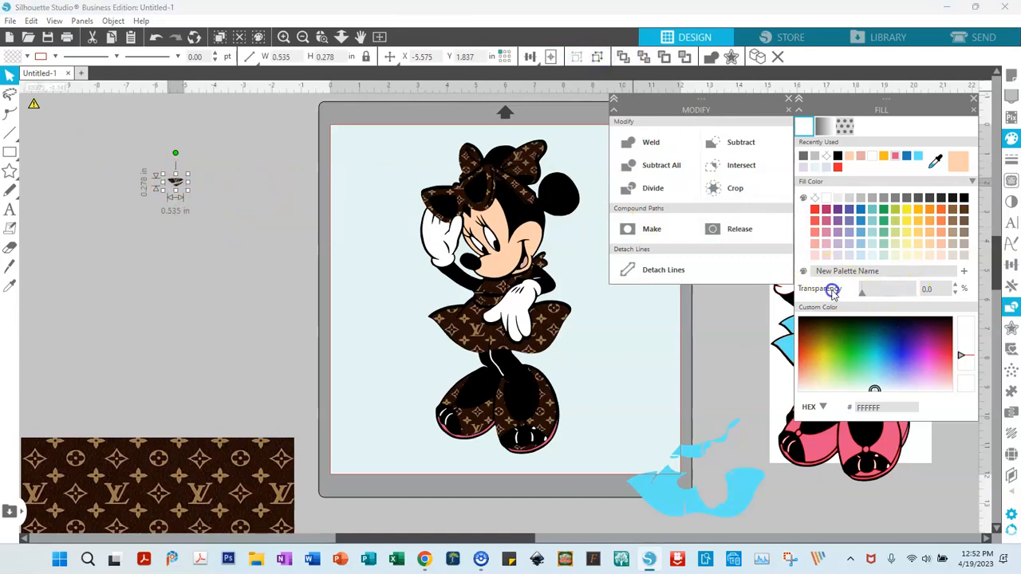
Move the small cropped monogram bow pieces onto the matching black gap in the lower part of the figure's large bow loop.
{"action": "left_click", "coordinate": [171, 183]}
{"action": "left_click_drag", "start_coordinate": [172, 182], "coordinate": [392, 157]}
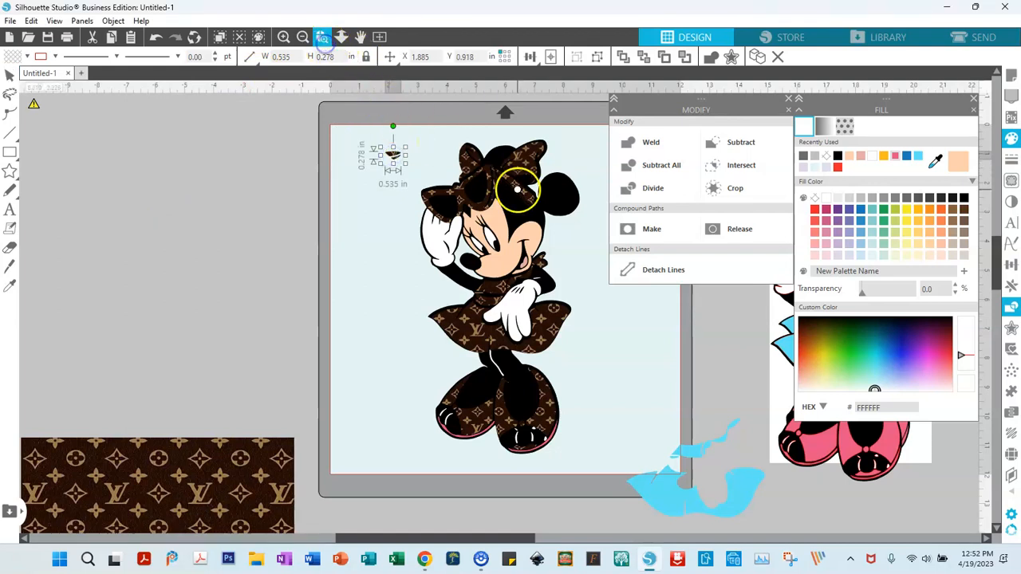
{"action": "left_click", "coordinate": [516, 189]}
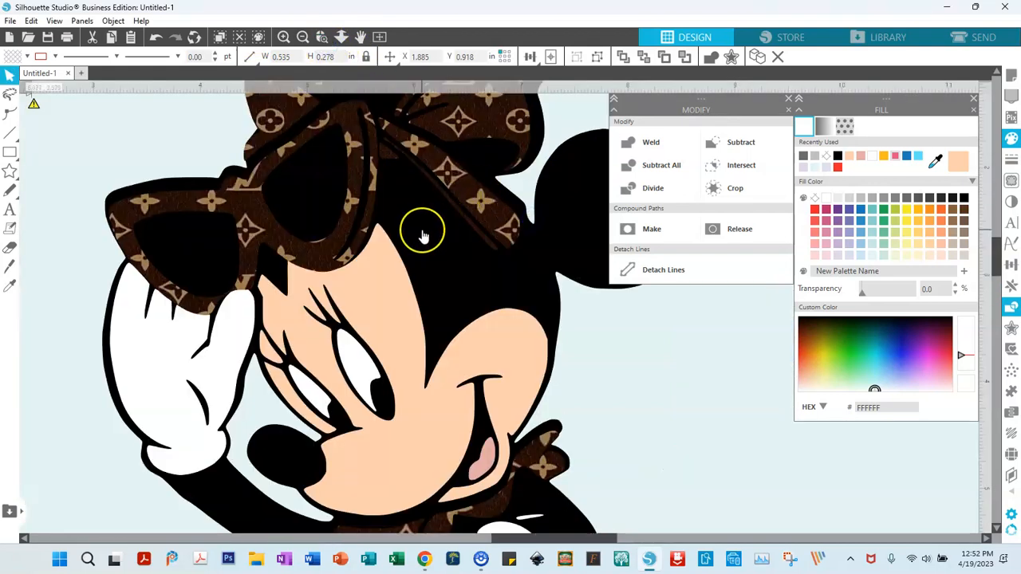
{"action": "scroll", "coordinate": [422, 236], "scroll_direction": "up", "scroll_amount": 5}
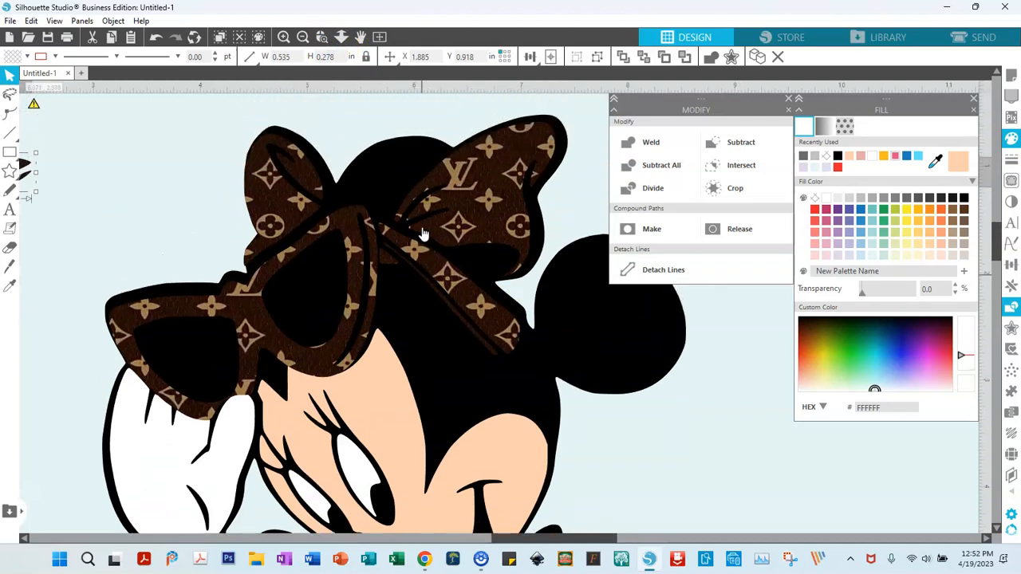
{"action": "scroll", "coordinate": [422, 234], "scroll_direction": "up", "scroll_amount": 1}
{"action": "scroll", "coordinate": [424, 232], "scroll_direction": "up", "scroll_amount": 1}
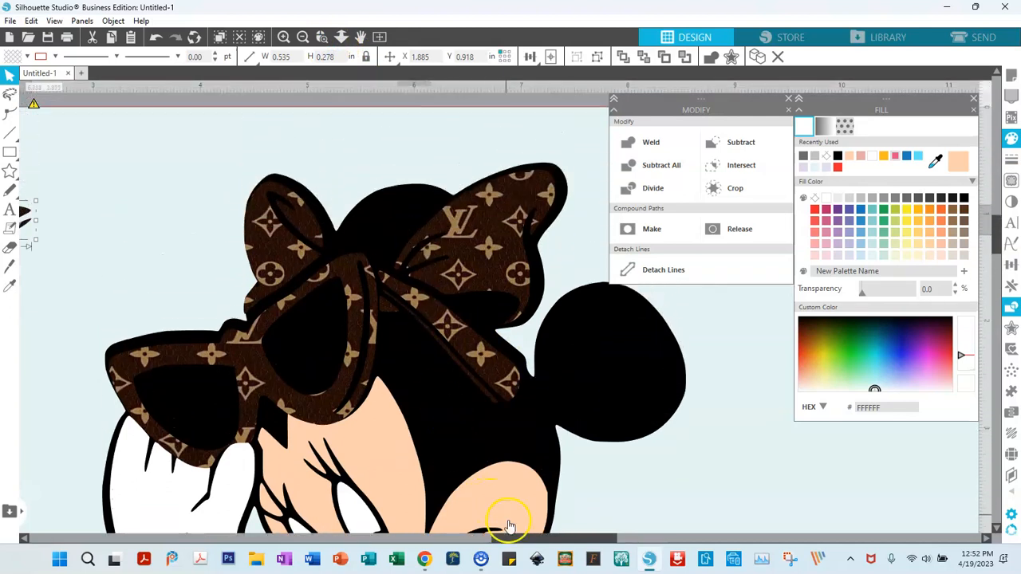
{"action": "left_click_drag", "start_coordinate": [515, 541], "coordinate": [504, 522]}
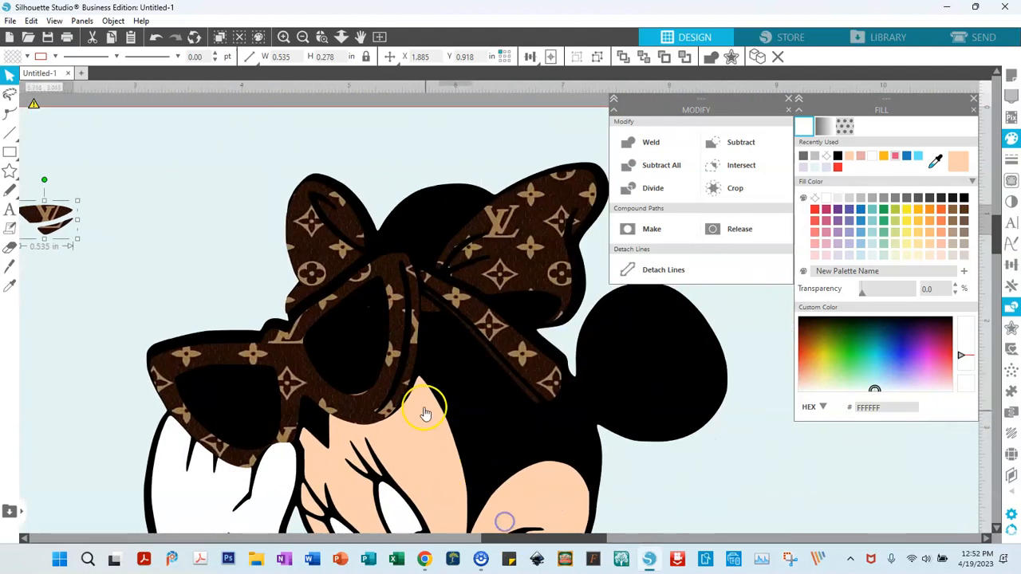
{"action": "left_click_drag", "start_coordinate": [72, 222], "coordinate": [531, 304]}
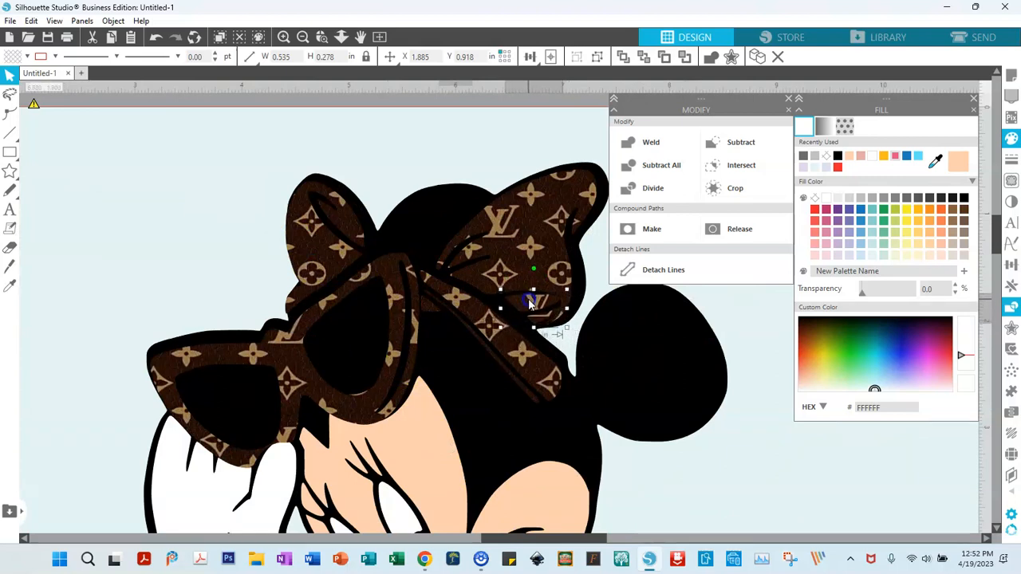
{"action": "left_click", "coordinate": [377, 37]}
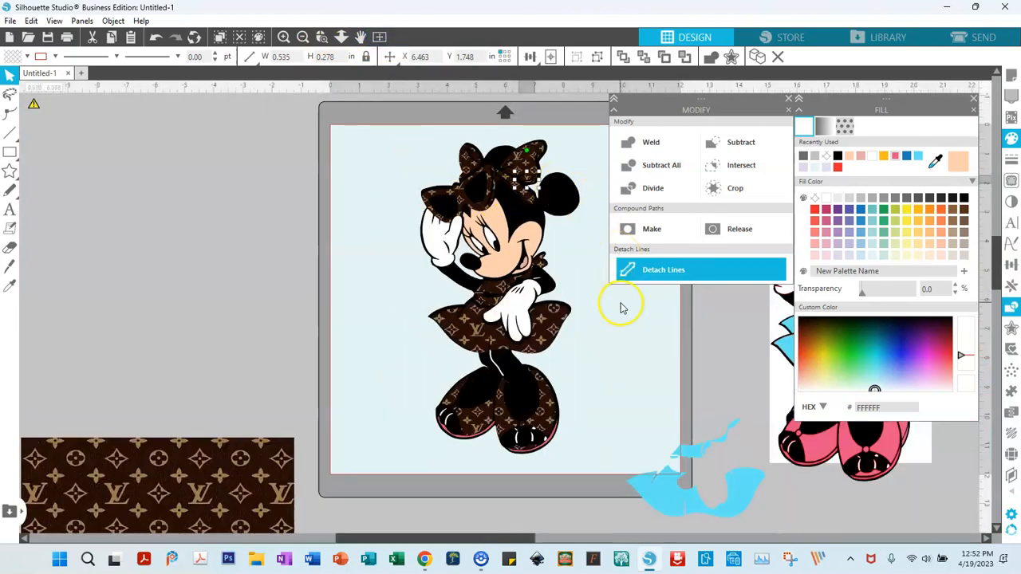
Recolor the pink soles of both shoes tan (B09981) and close the modify and fill settings.
{"action": "left_click", "coordinate": [539, 454]}
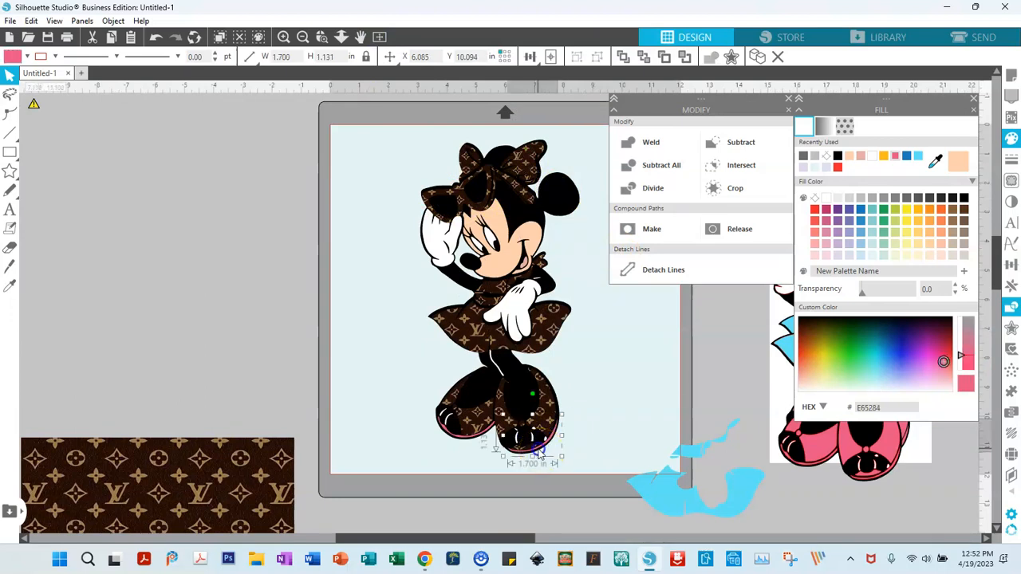
{"action": "left_click", "coordinate": [463, 441], "text": "shift"}
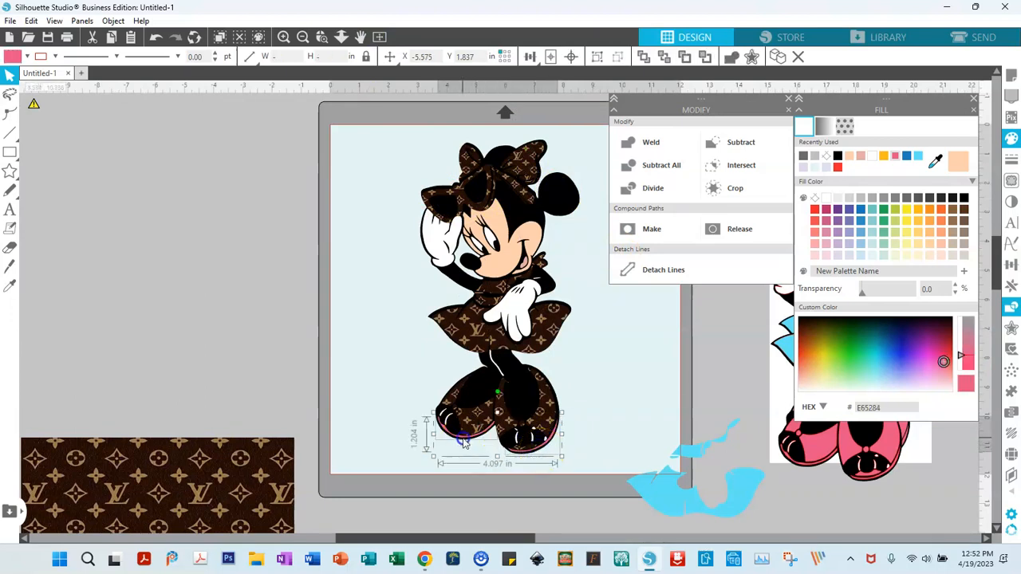
{"action": "left_click", "coordinate": [954, 242]}
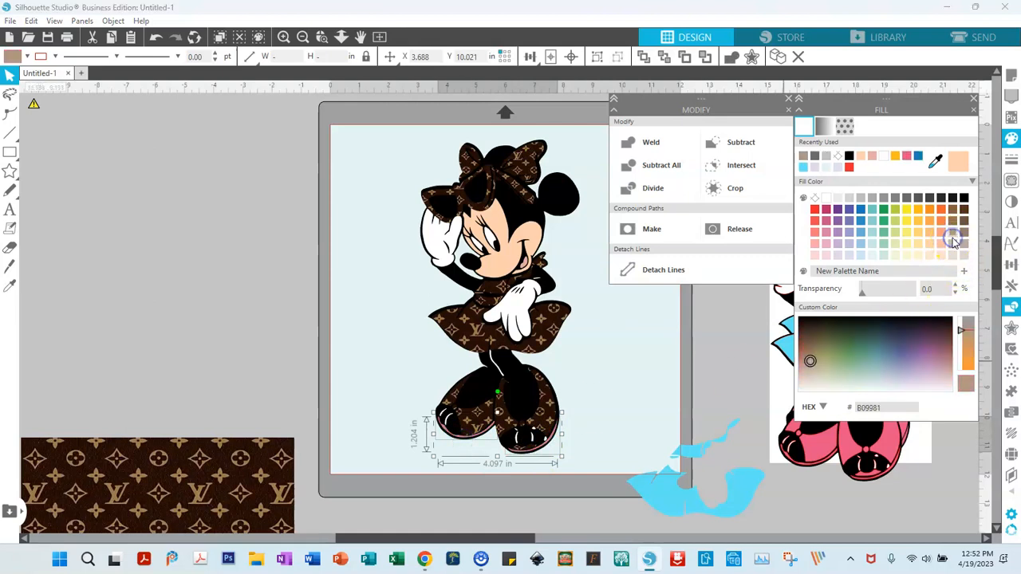
{"action": "left_click", "coordinate": [616, 379]}
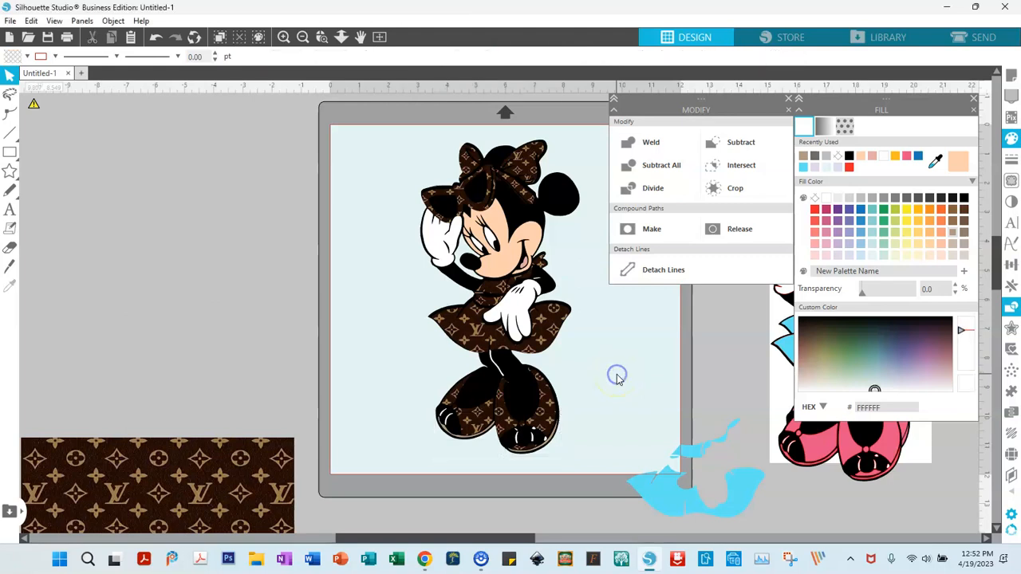
{"action": "left_click", "coordinate": [788, 98]}
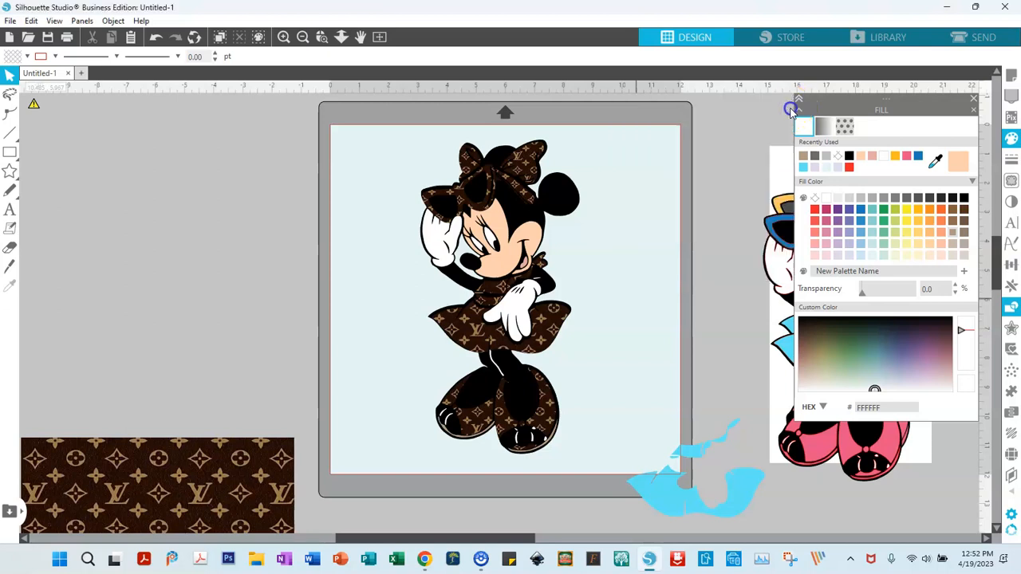
{"action": "left_click", "coordinate": [974, 99]}
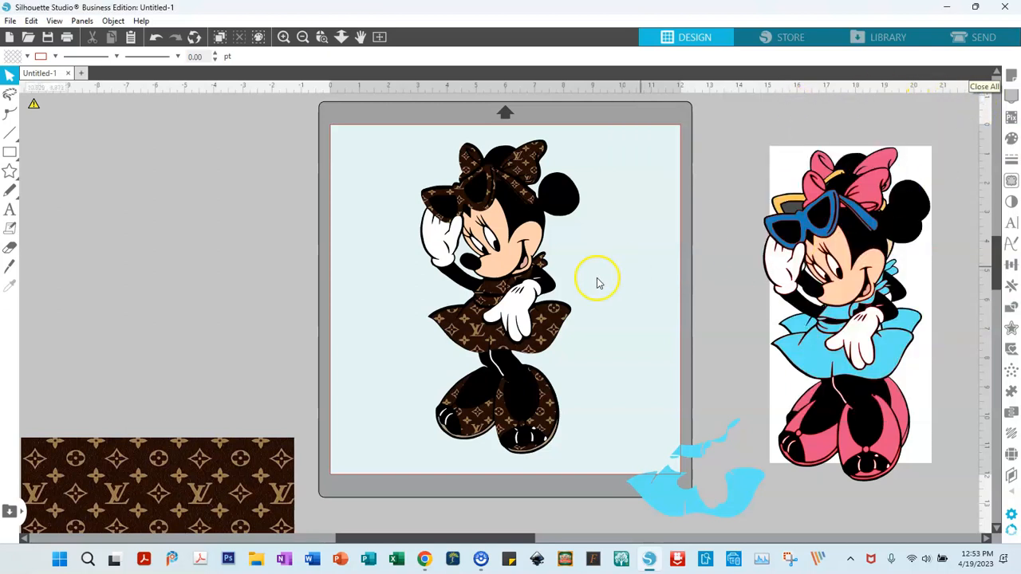
Delete the leftover blue dress pieces and move the monogram pattern up into the blank area beside the figure's head and dress.
{"action": "left_click", "coordinate": [681, 480]}
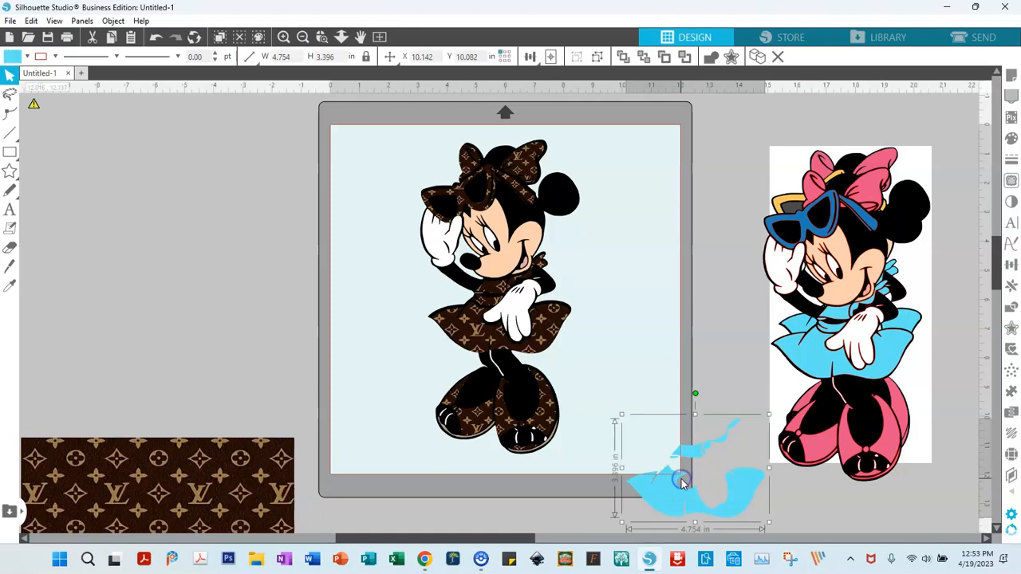
{"action": "key", "text": "Delete"}
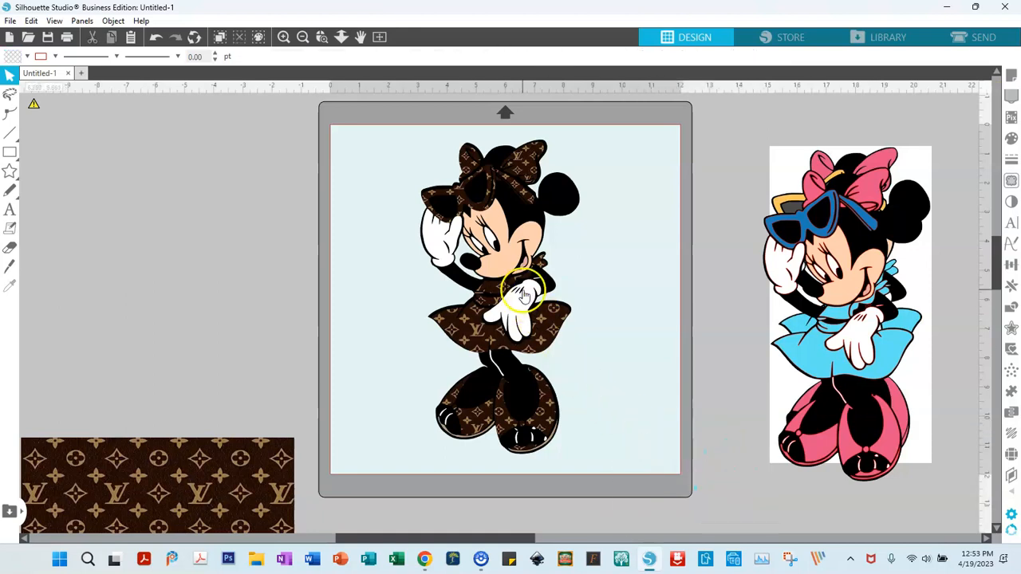
{"action": "left_click_drag", "start_coordinate": [192, 466], "coordinate": [177, 212]}
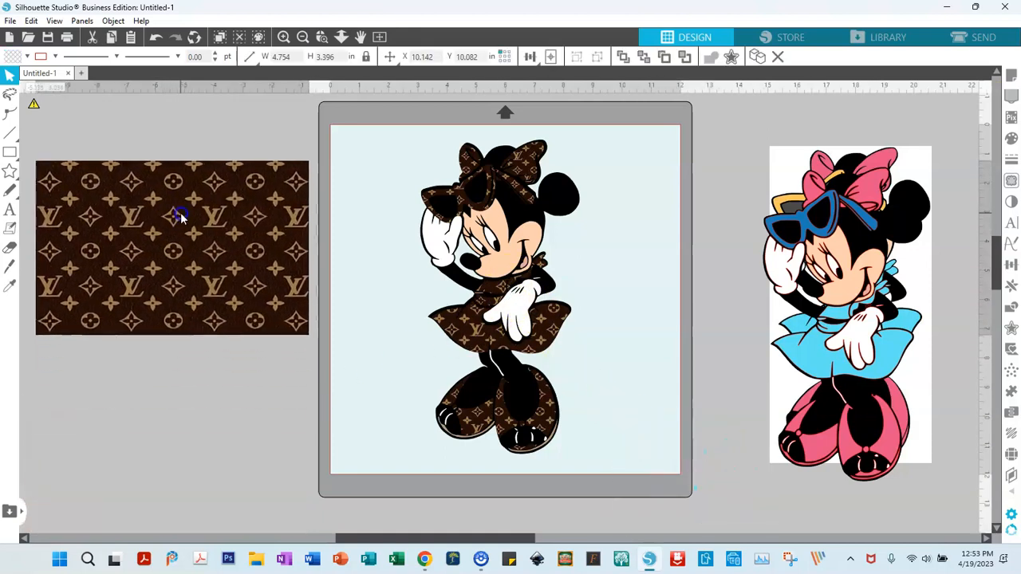
Move the colored figure with blue sunglasses off the reference image and place it next to the monogram figure.
{"action": "left_click", "coordinate": [718, 208]}
{"action": "left_click_drag", "start_coordinate": [808, 214], "coordinate": [627, 192]}
{"action": "left_click", "coordinate": [627, 127]}
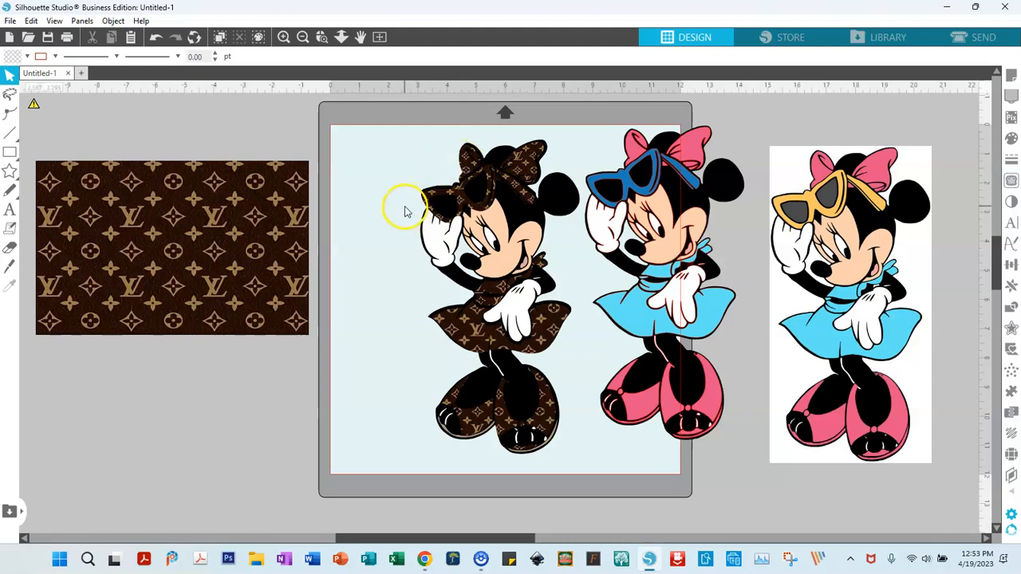
Trace the whole monogram pattern with a 23% threshold and move the source image below the traced outlines.
{"action": "left_click", "coordinate": [192, 241]}
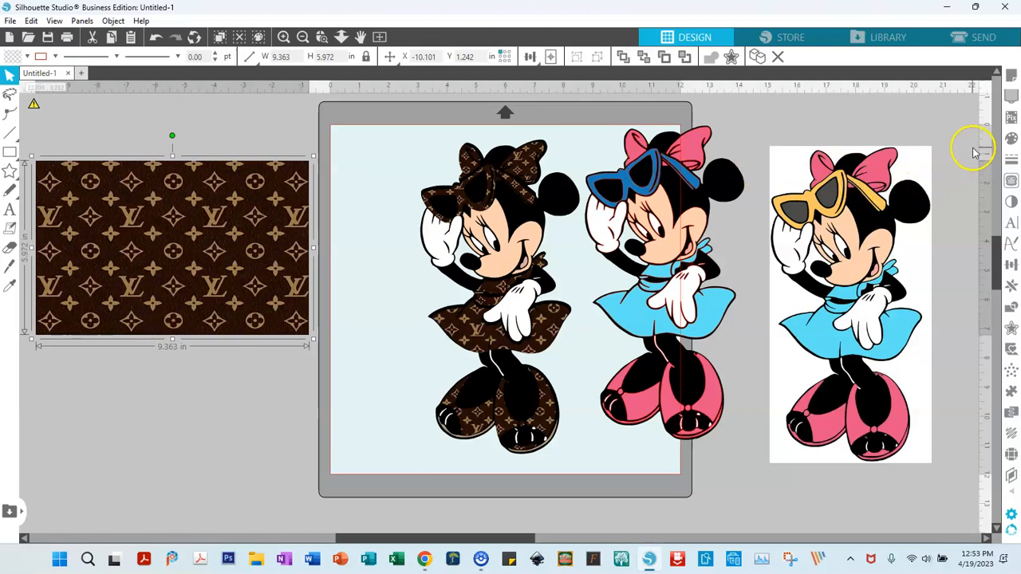
{"action": "left_click", "coordinate": [1010, 182]}
{"action": "left_click", "coordinate": [807, 153]}
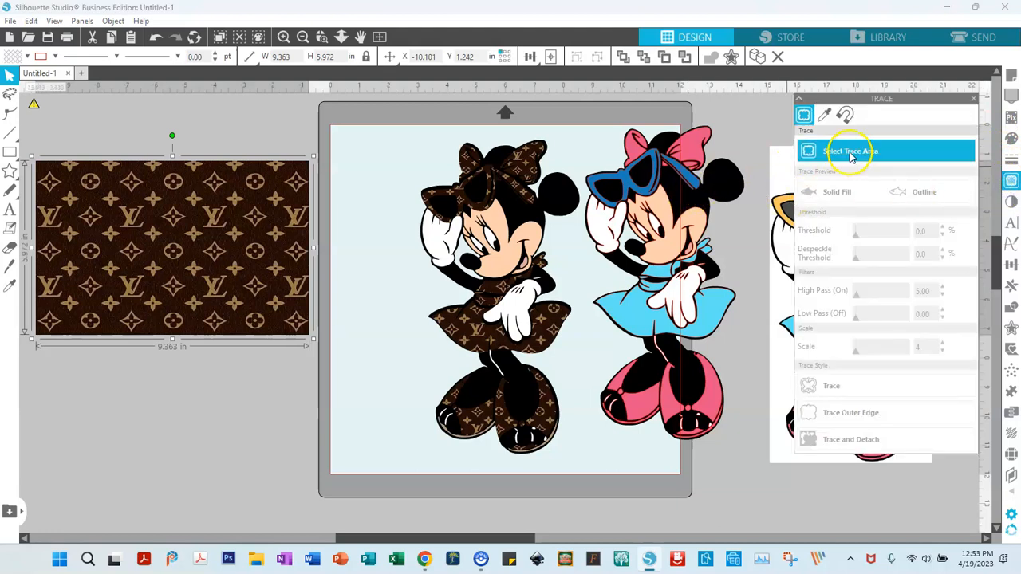
{"action": "mouse_move", "coordinate": [32, 154]}
{"action": "left_mouse_down"}
{"action": "mouse_move", "coordinate": [315, 319]}
{"action": "mouse_move", "coordinate": [330, 345]}
{"action": "left_mouse_up"}
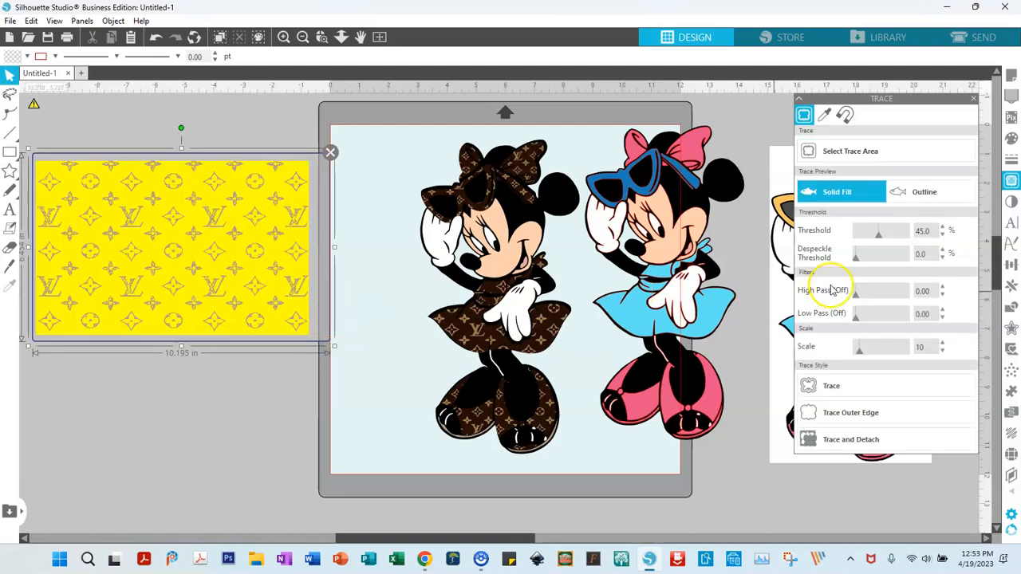
{"action": "left_click_drag", "start_coordinate": [879, 241], "coordinate": [878, 239]}
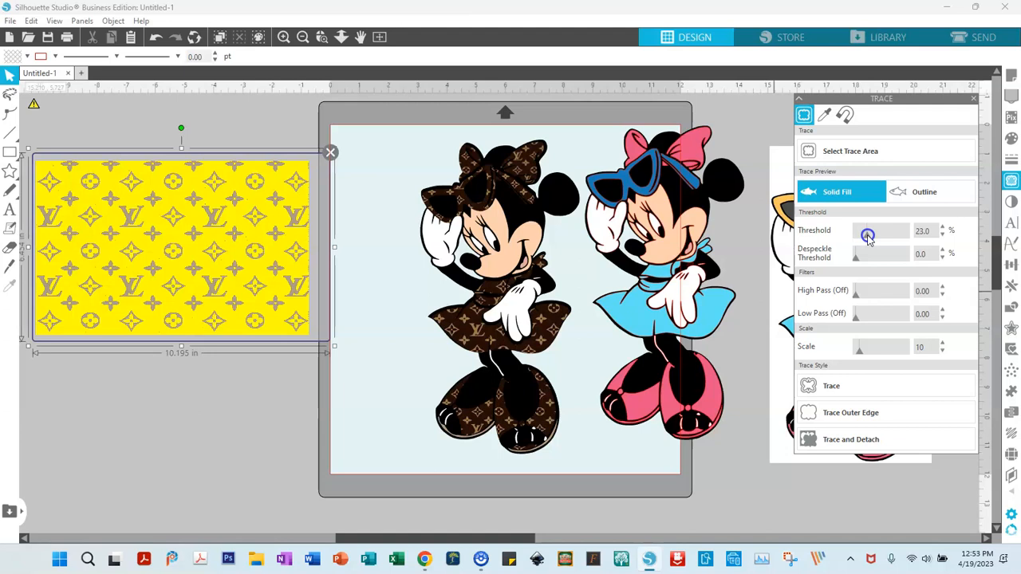
{"action": "left_click", "coordinate": [869, 388]}
{"action": "left_click_drag", "start_coordinate": [236, 255], "coordinate": [235, 483]}
Scale the traced monogram outlines to about 6.197 in wide, fill them yellow (F7EF28) and shift them nearer the mat.
{"action": "left_click", "coordinate": [230, 288]}
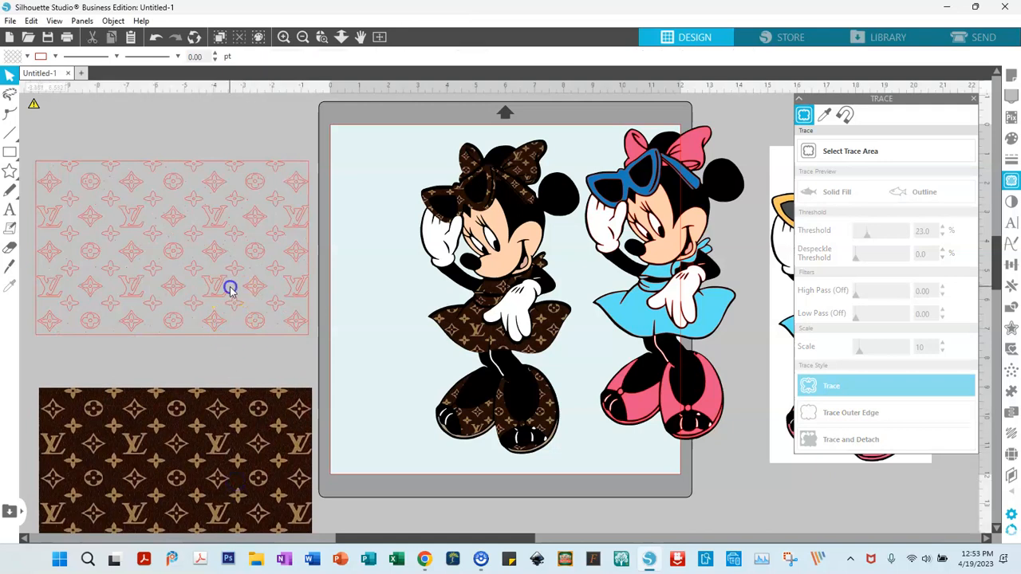
{"action": "left_click", "coordinate": [257, 283]}
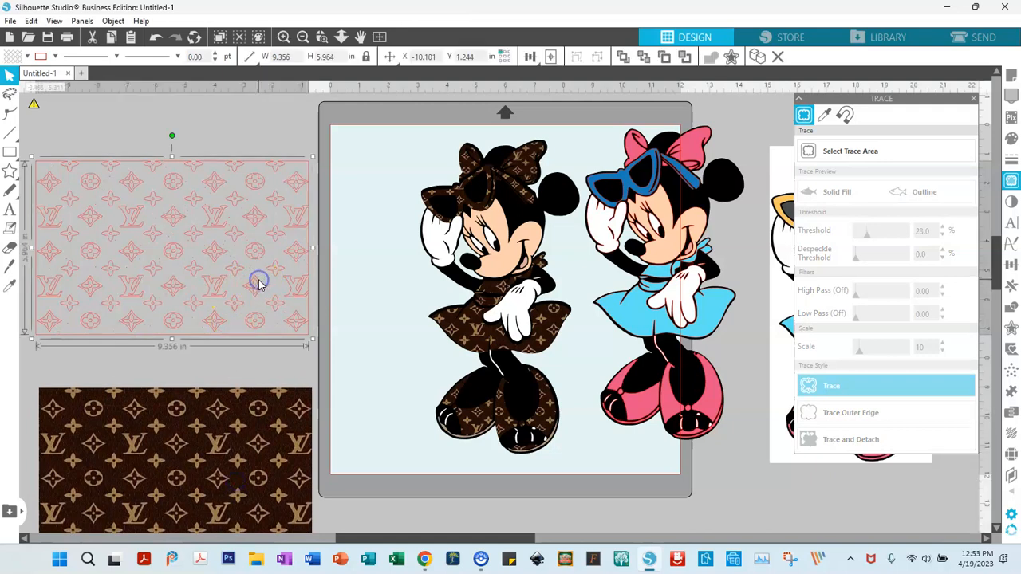
{"action": "left_click", "coordinate": [973, 101]}
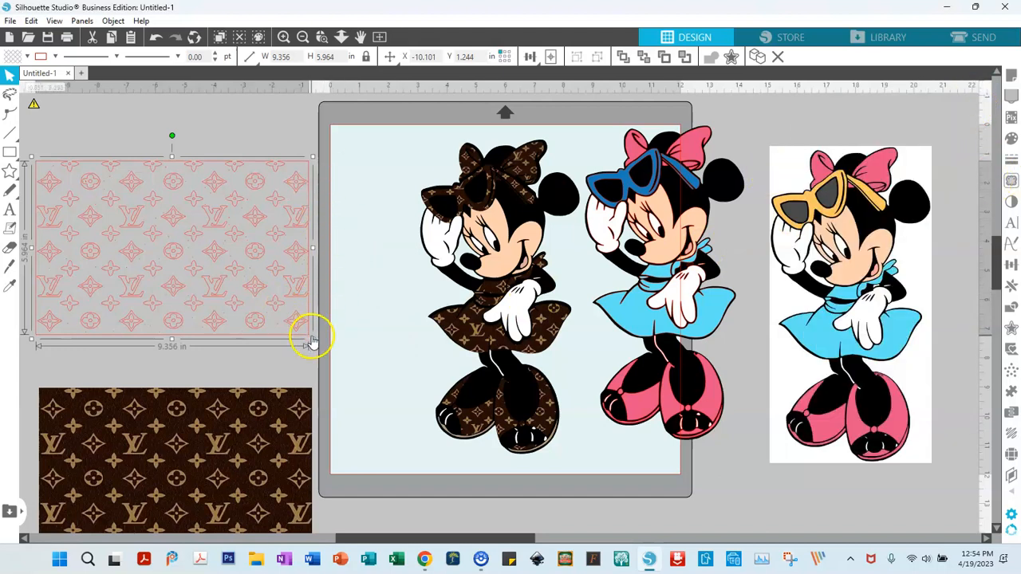
{"action": "left_click_drag", "start_coordinate": [308, 339], "coordinate": [220, 283]}
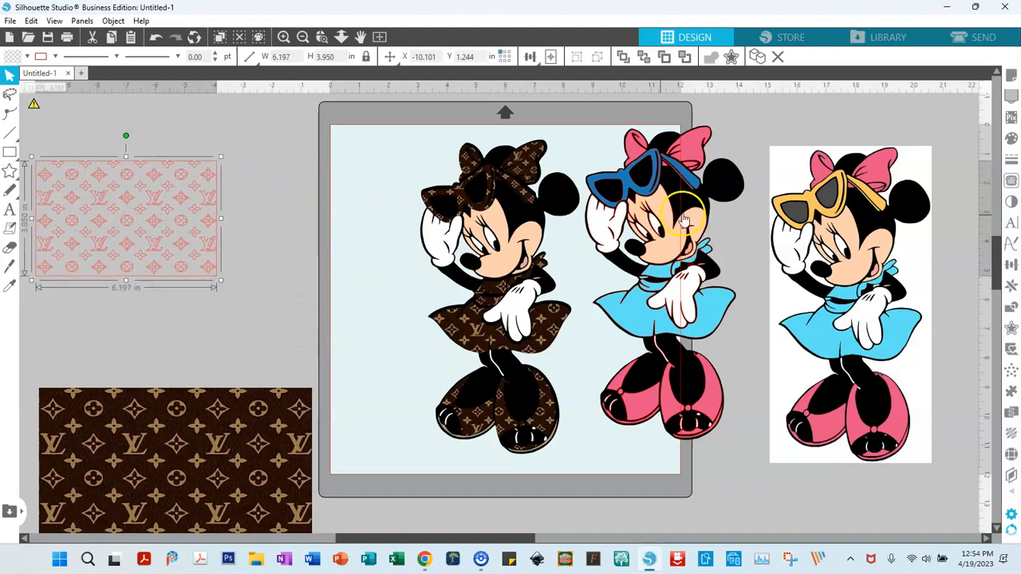
{"action": "left_click", "coordinate": [1009, 139]}
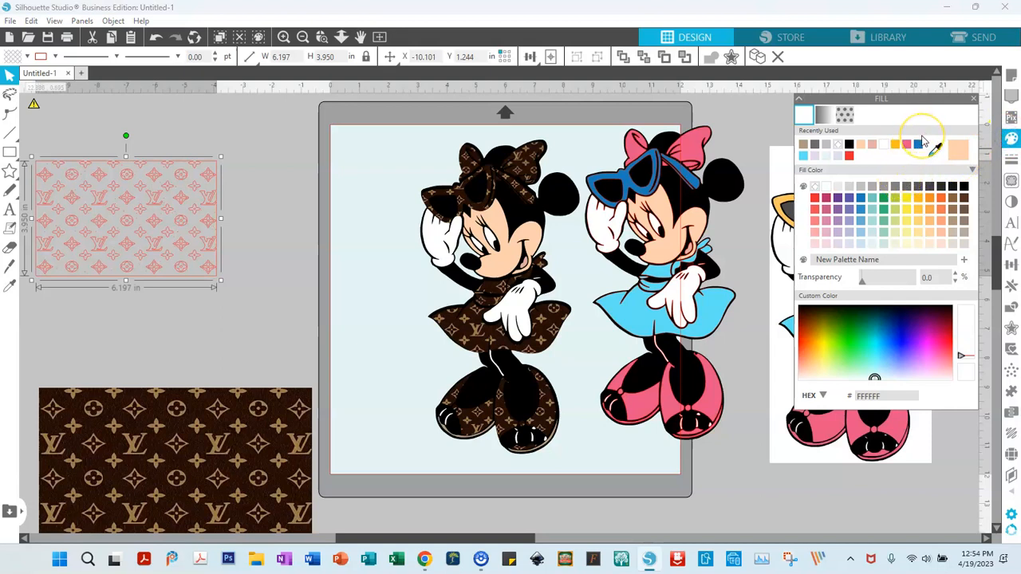
{"action": "left_click", "coordinate": [907, 197]}
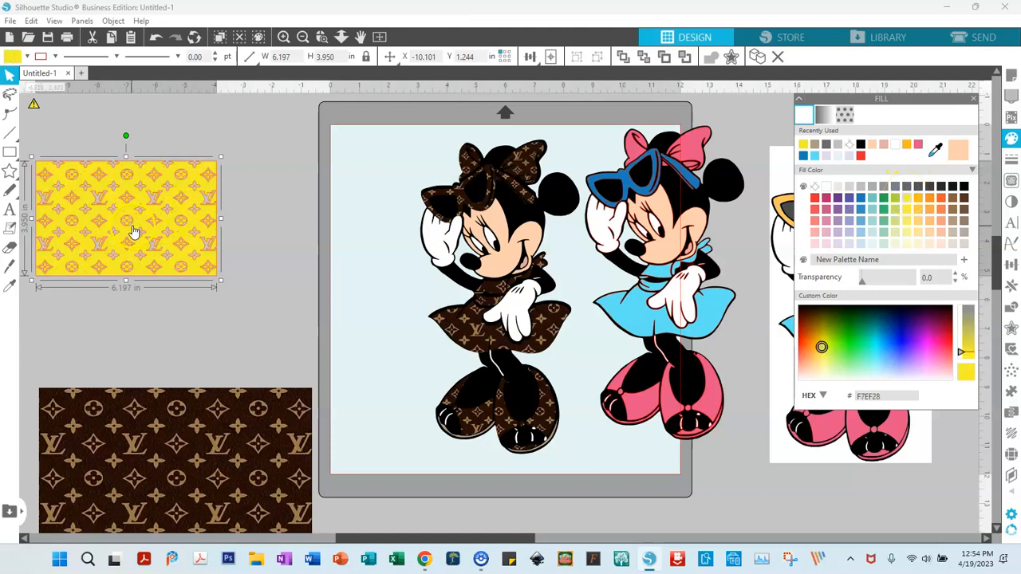
{"action": "left_click_drag", "start_coordinate": [134, 227], "coordinate": [183, 232]}
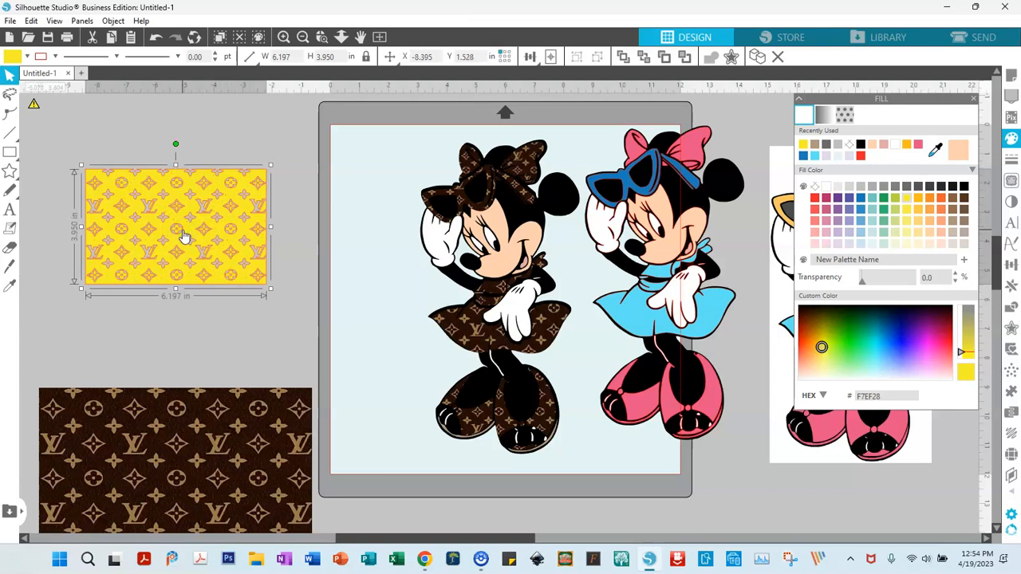
Release the compound path of the yellow traced monogram pattern and deselect the resulting pieces.
{"action": "right_click", "coordinate": [182, 232]}
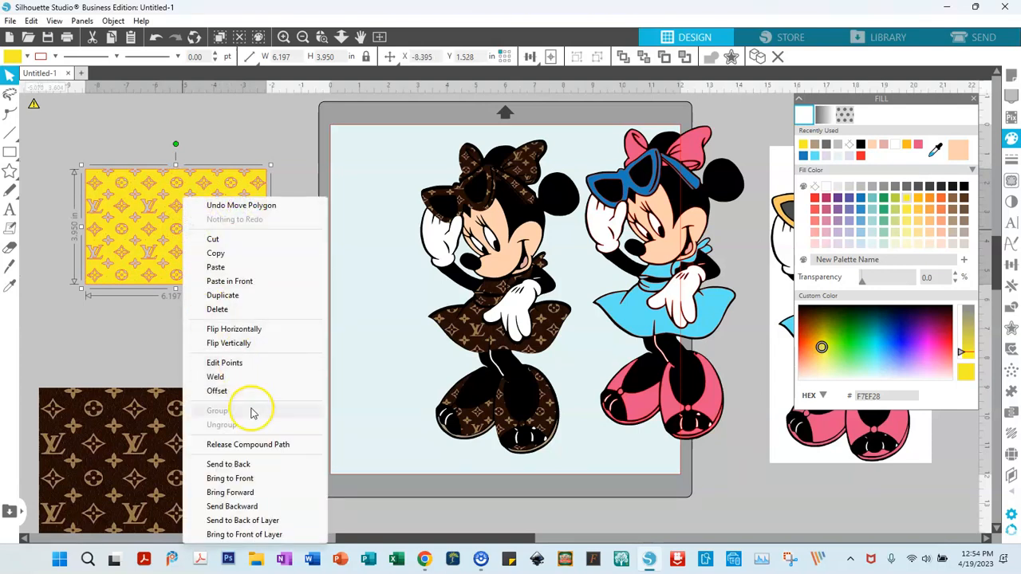
{"action": "left_click", "coordinate": [259, 445]}
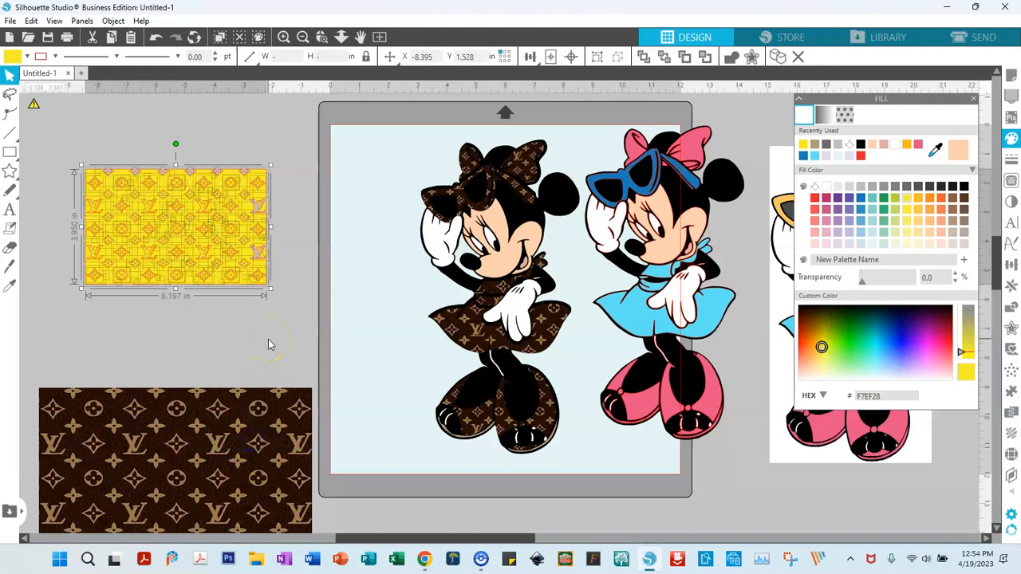
{"action": "left_click", "coordinate": [268, 338]}
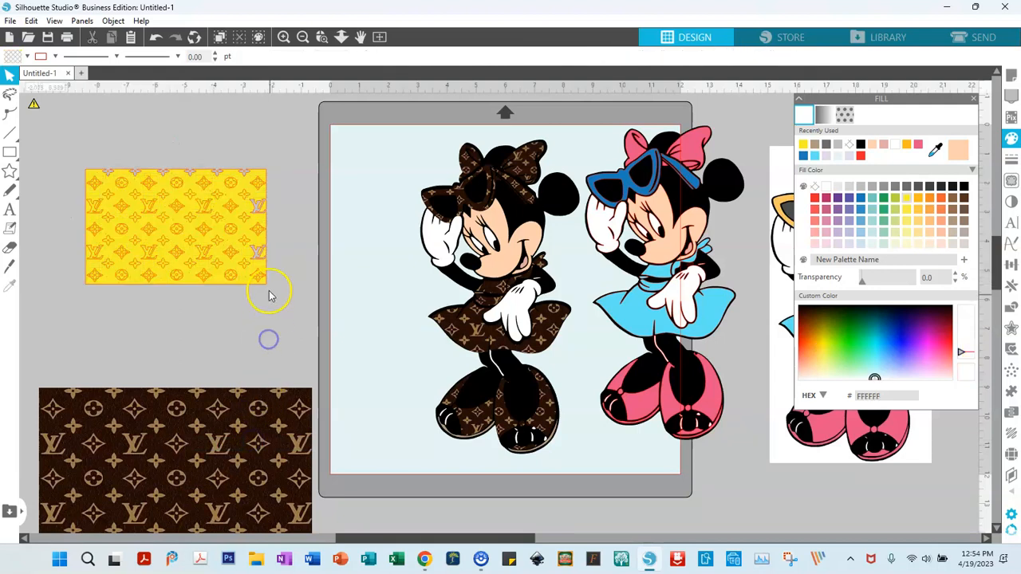
Try moving the small flower shape out of the yellow pattern's lower-right corner, and undo the move.
{"action": "left_click", "coordinate": [264, 276]}
{"action": "left_click", "coordinate": [265, 278]}
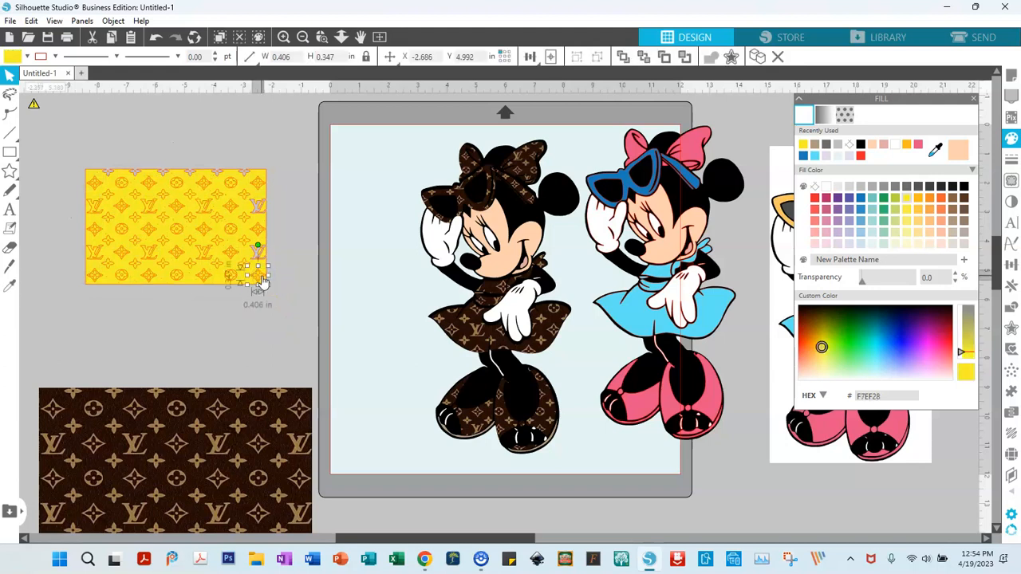
{"action": "left_click_drag", "start_coordinate": [263, 281], "coordinate": [297, 296]}
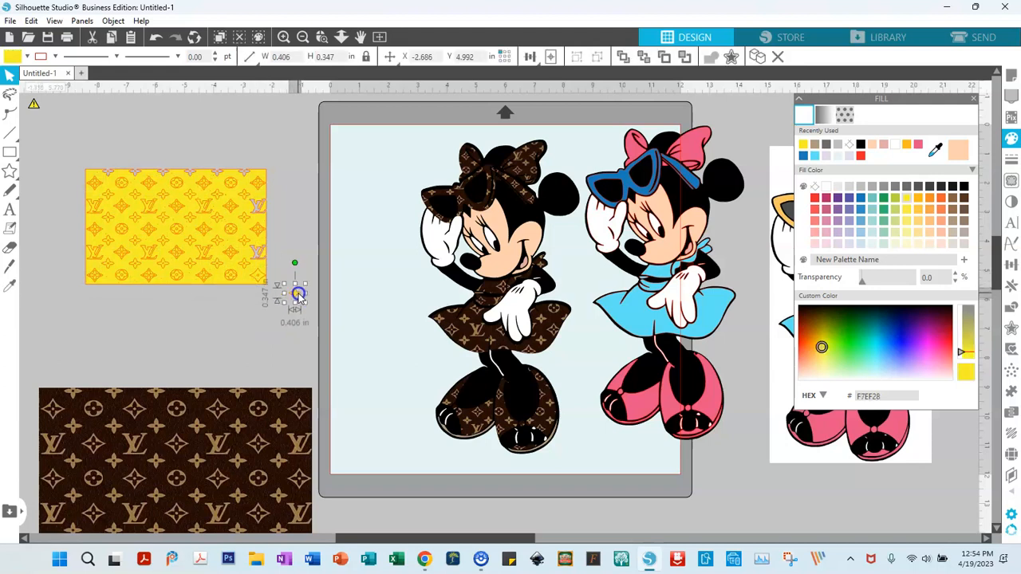
{"action": "left_click", "coordinate": [259, 271]}
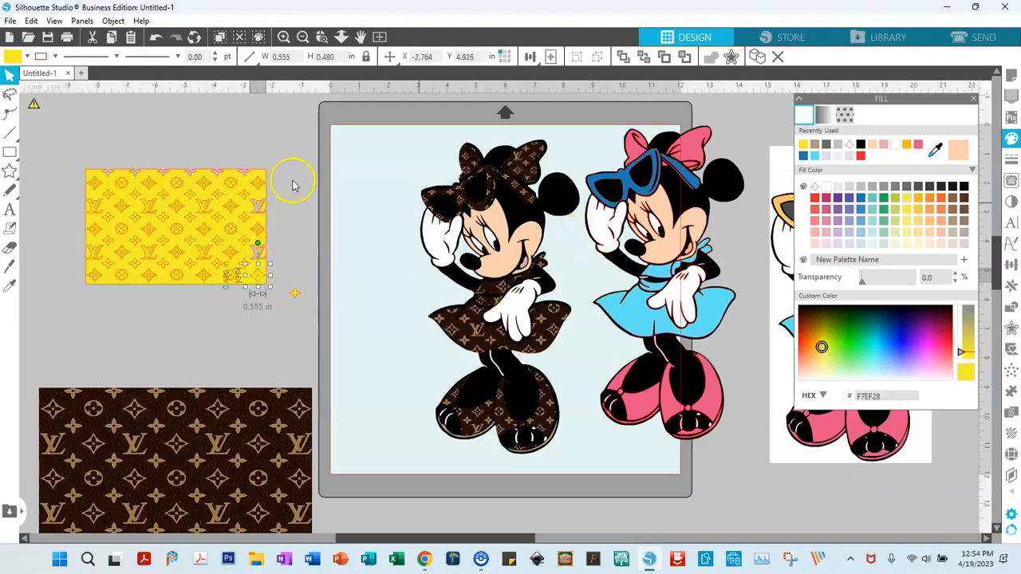
{"action": "left_click", "coordinate": [153, 38]}
{"action": "left_click", "coordinate": [153, 38]}
{"action": "left_click", "coordinate": [154, 37]}
{"action": "left_click", "coordinate": [153, 37]}
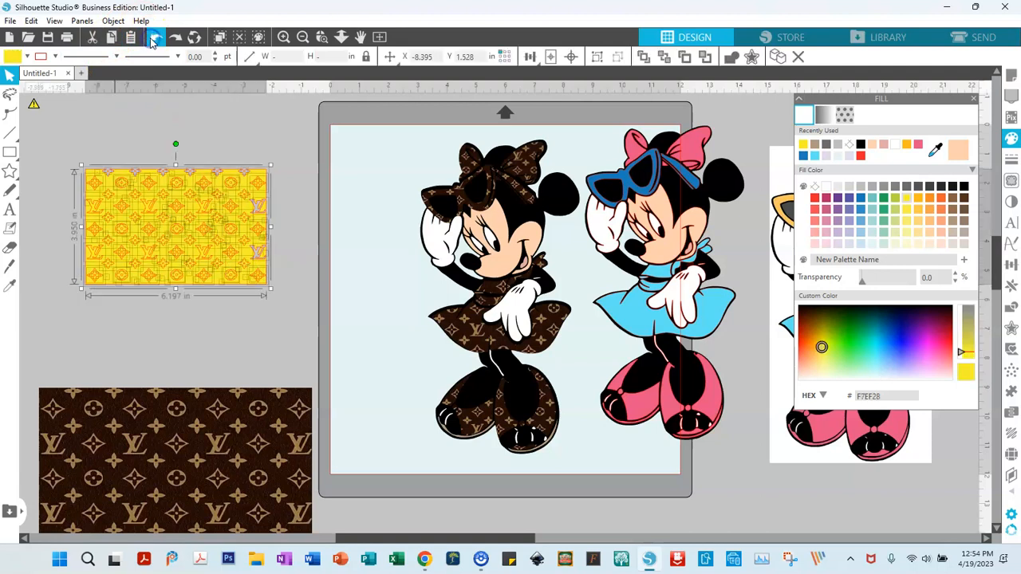
Undo the release of the yellow monogram pattern's compound path and ungroup the colored Minnie with the blue dress on the mat.
{"action": "left_click", "coordinate": [153, 38]}
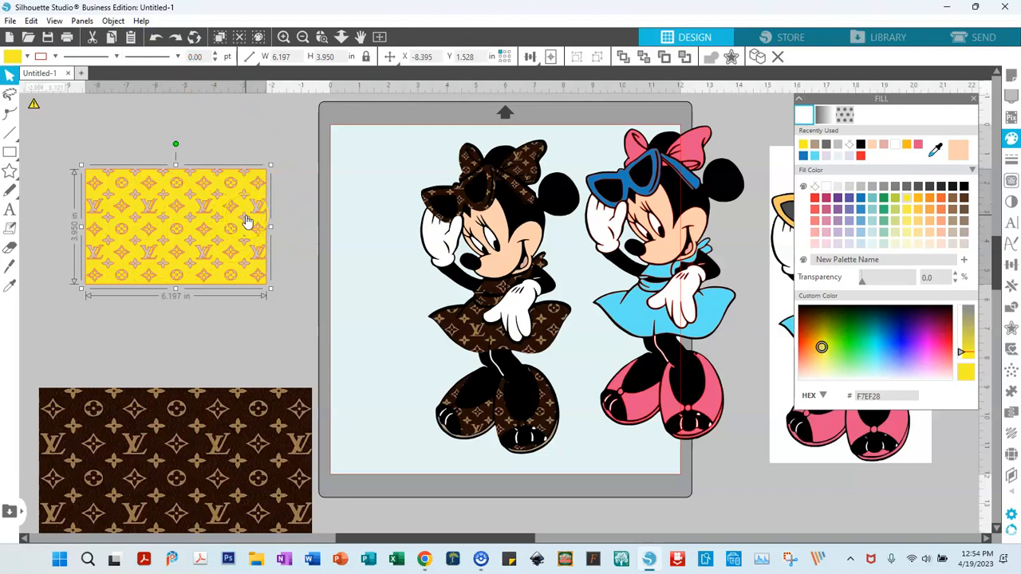
{"action": "left_click", "coordinate": [715, 309]}
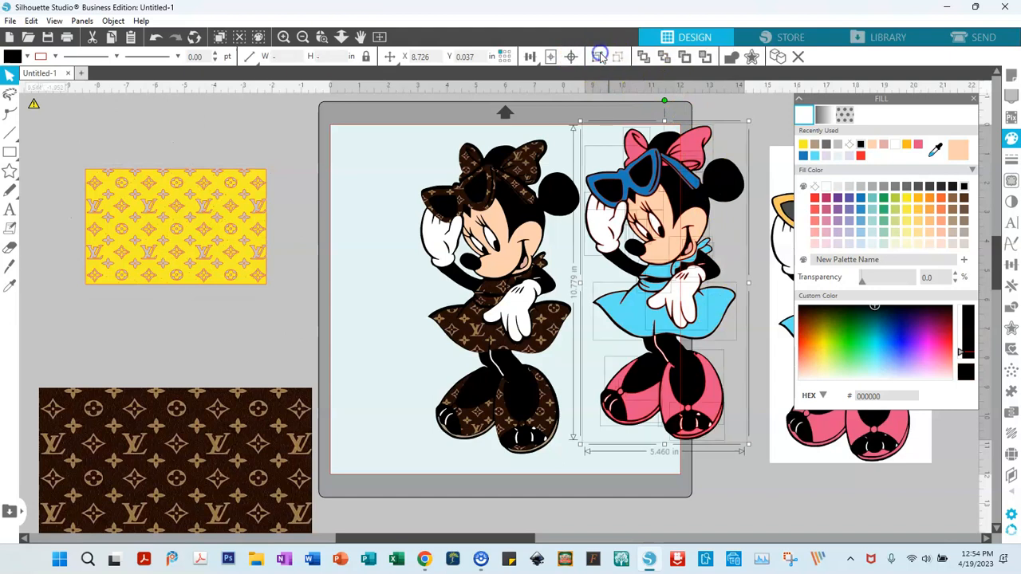
{"action": "left_click", "coordinate": [738, 488]}
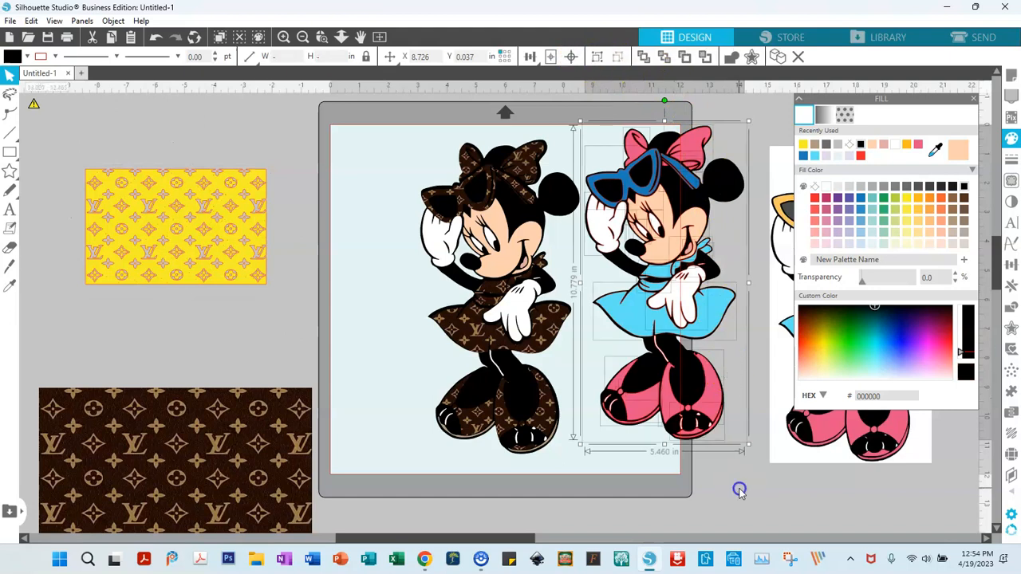
Group the blue skirt, bodice, collar and bow pieces of the colored Minnie's dress.
{"action": "left_click", "coordinate": [705, 326]}
{"action": "left_click", "coordinate": [654, 288]}
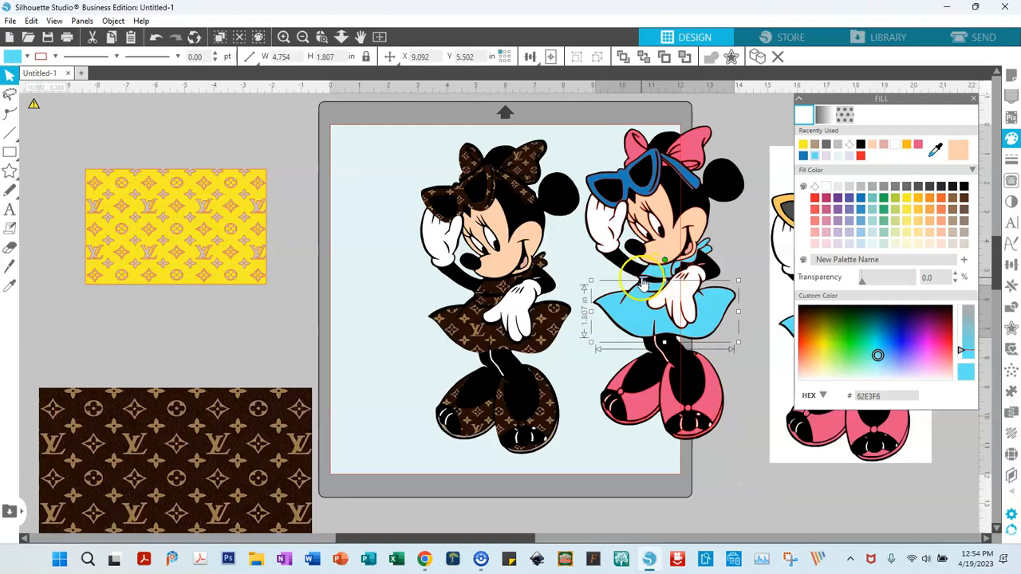
{"action": "left_click", "coordinate": [641, 279], "text": "shift"}
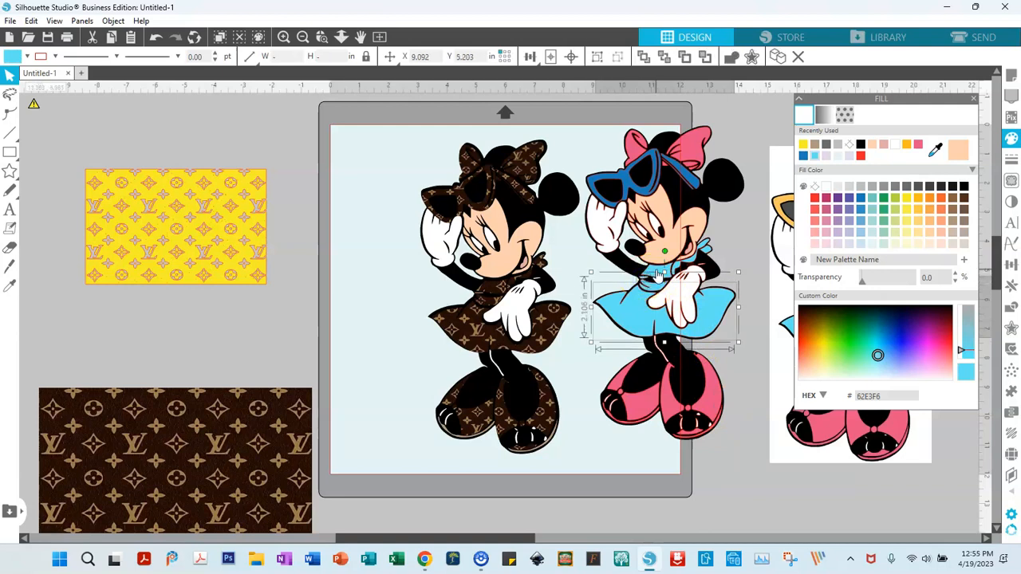
{"action": "left_click", "coordinate": [705, 254], "text": "shift"}
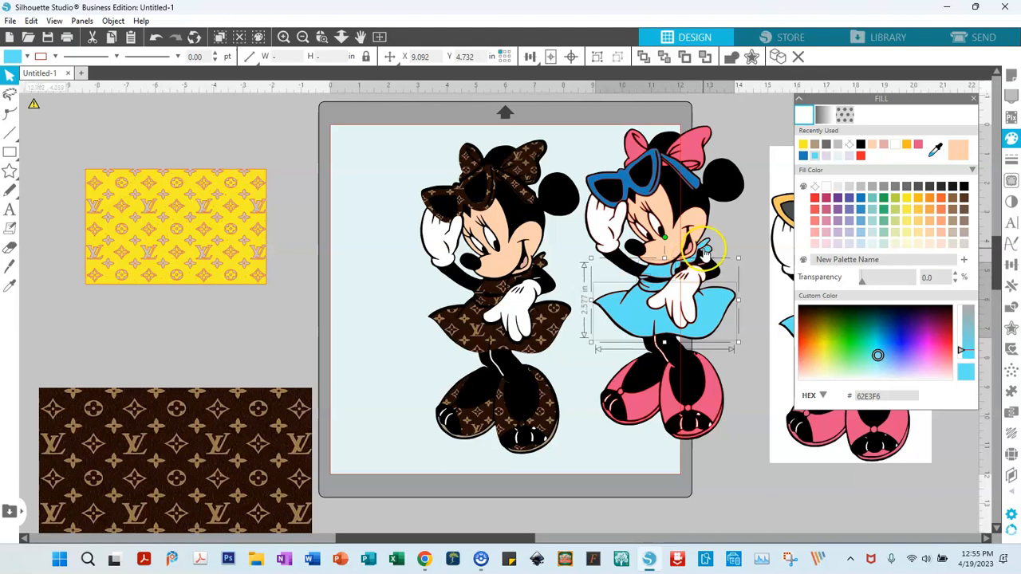
{"action": "left_click", "coordinate": [705, 247], "text": "shift"}
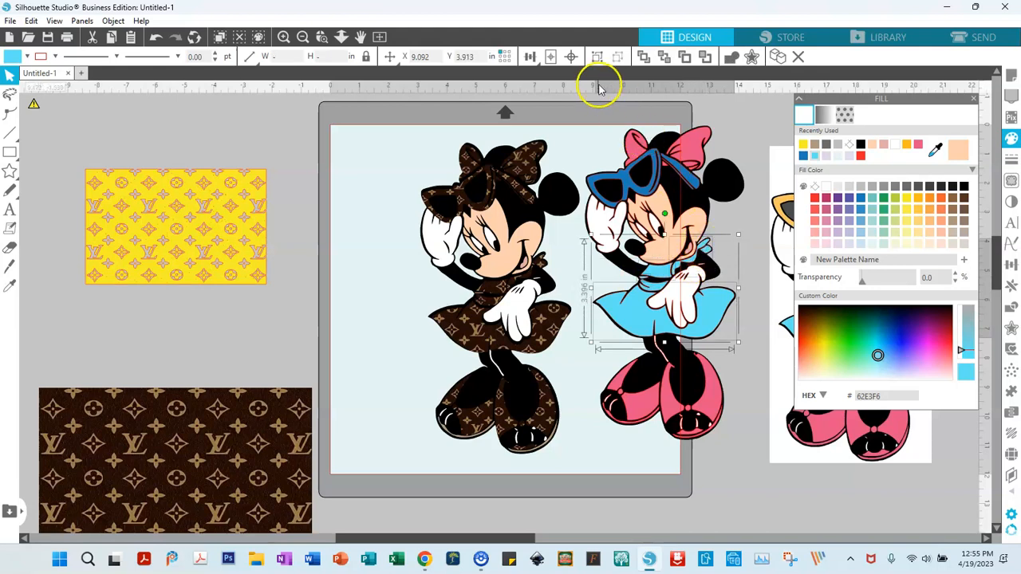
{"action": "left_click", "coordinate": [597, 55]}
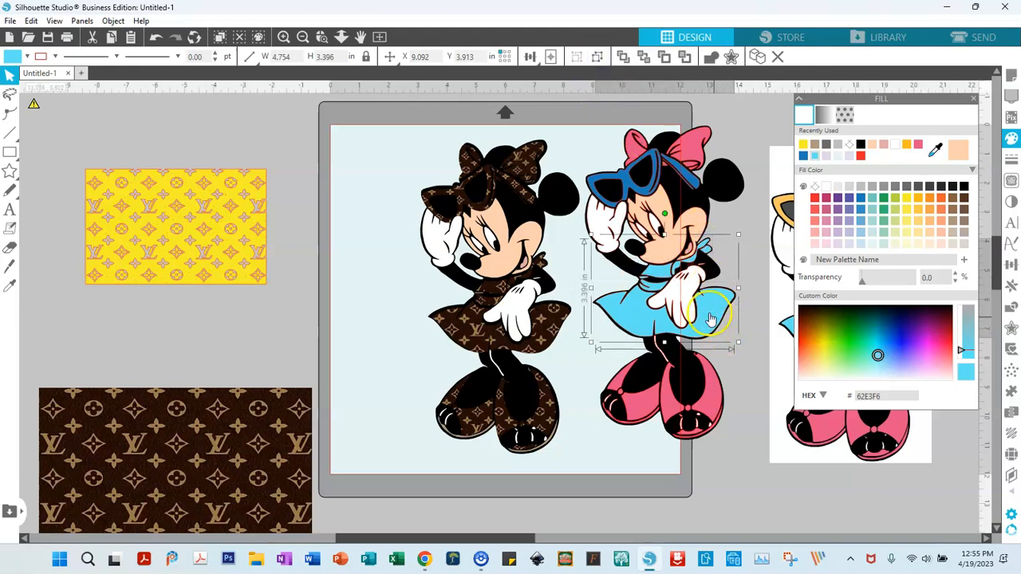
Undo a trial move of the grouped dress pieces and add the missed blue bodice piece above the skirt to the group.
{"action": "left_click_drag", "start_coordinate": [709, 318], "coordinate": [529, 308]}
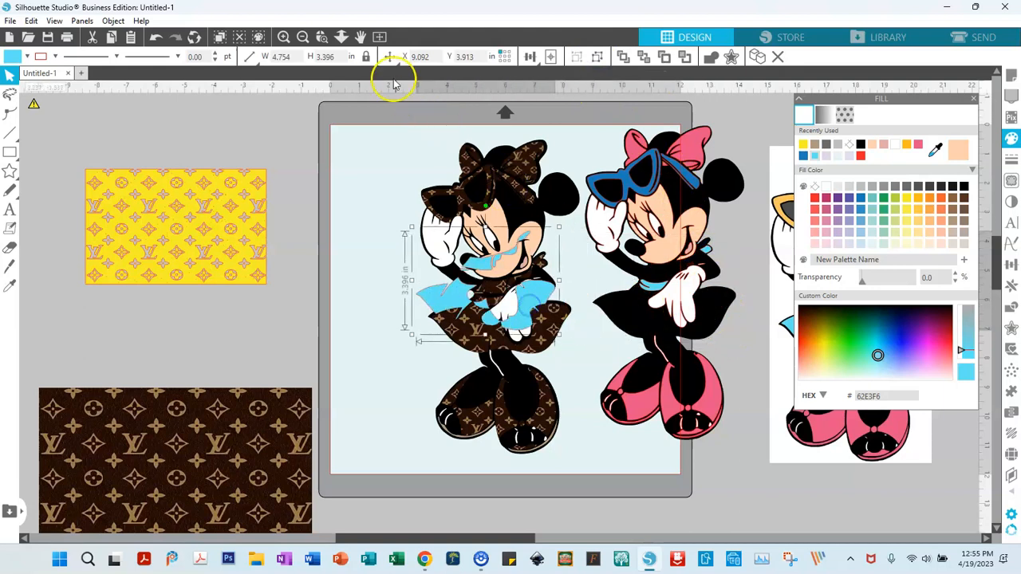
{"action": "left_click", "coordinate": [156, 38]}
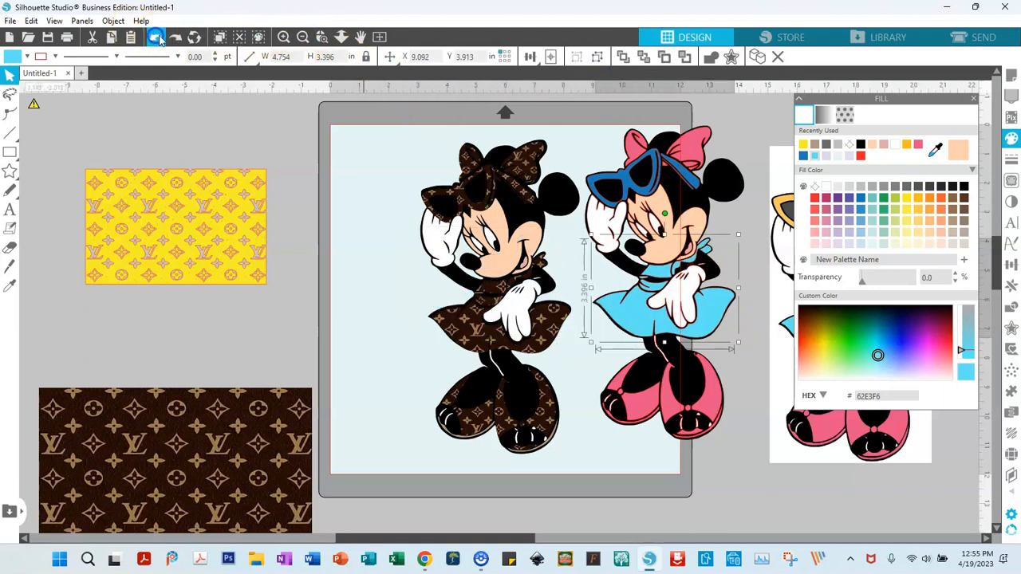
{"action": "left_click", "coordinate": [650, 295]}
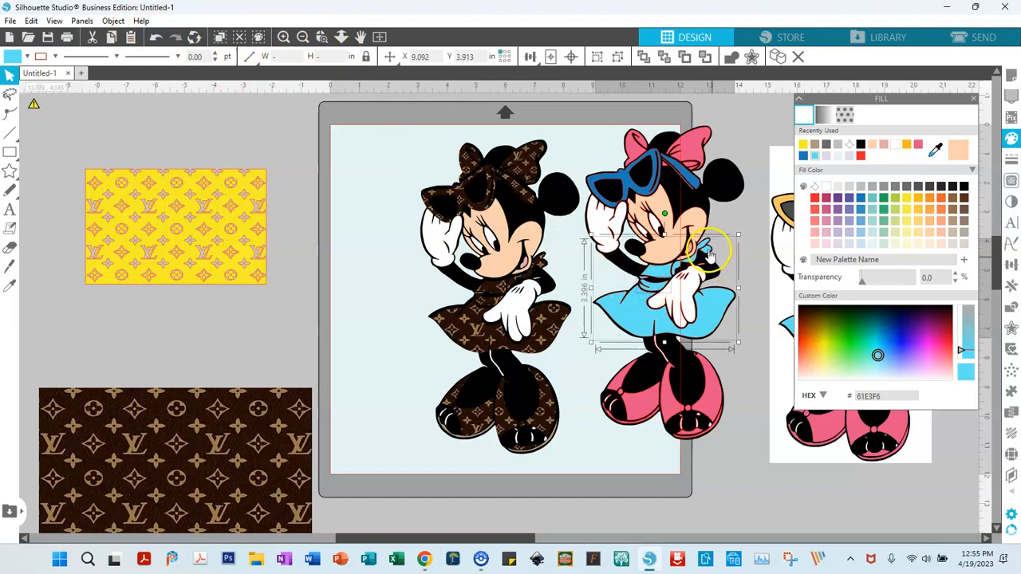
{"action": "left_click", "coordinate": [598, 57]}
Move the blue dress group onto the yellow monogram pattern and crop the two together.
{"action": "left_click_drag", "start_coordinate": [716, 300], "coordinate": [220, 238]}
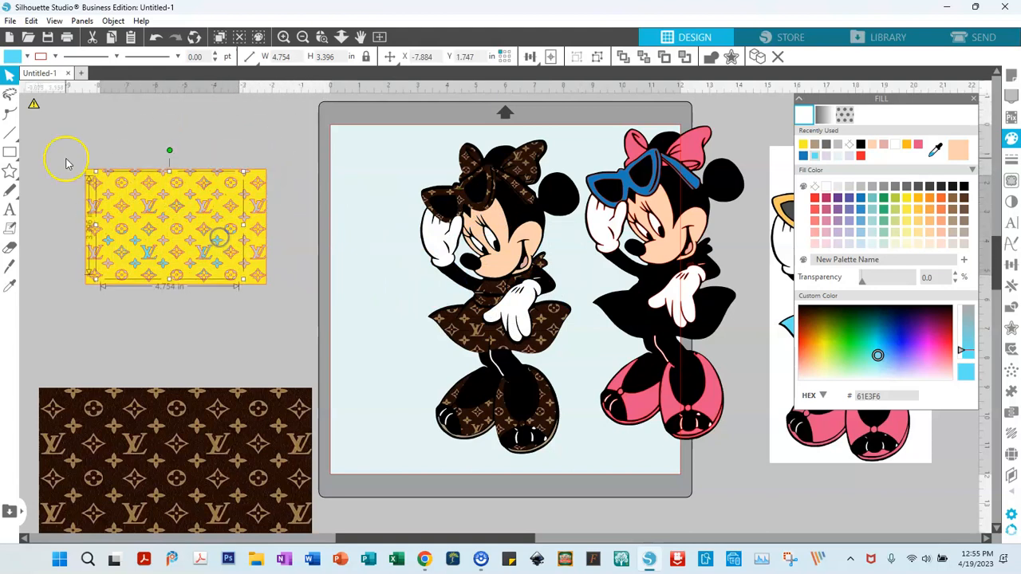
{"action": "left_click_drag", "start_coordinate": [63, 151], "coordinate": [271, 293]}
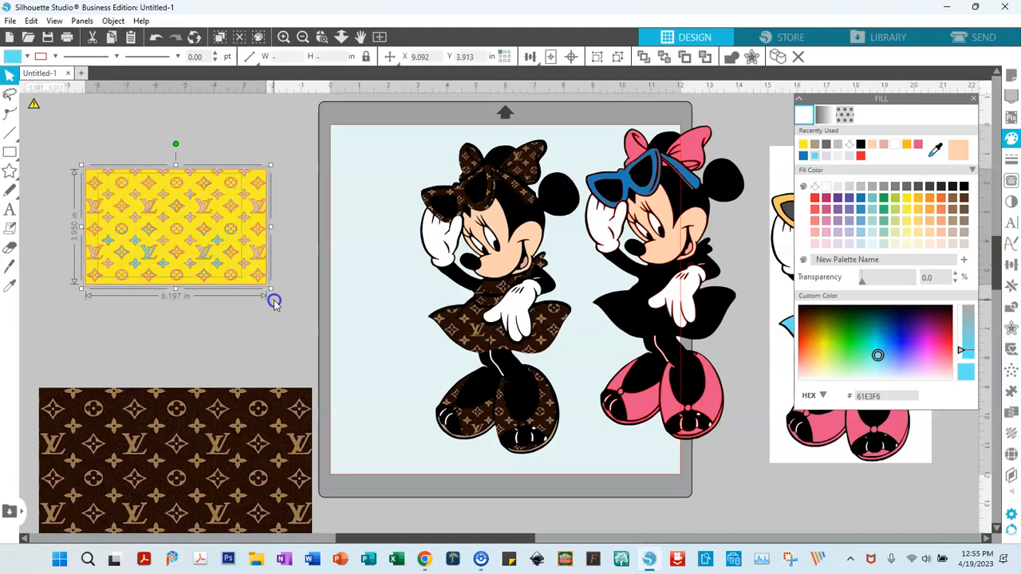
{"action": "left_click", "coordinate": [1010, 306]}
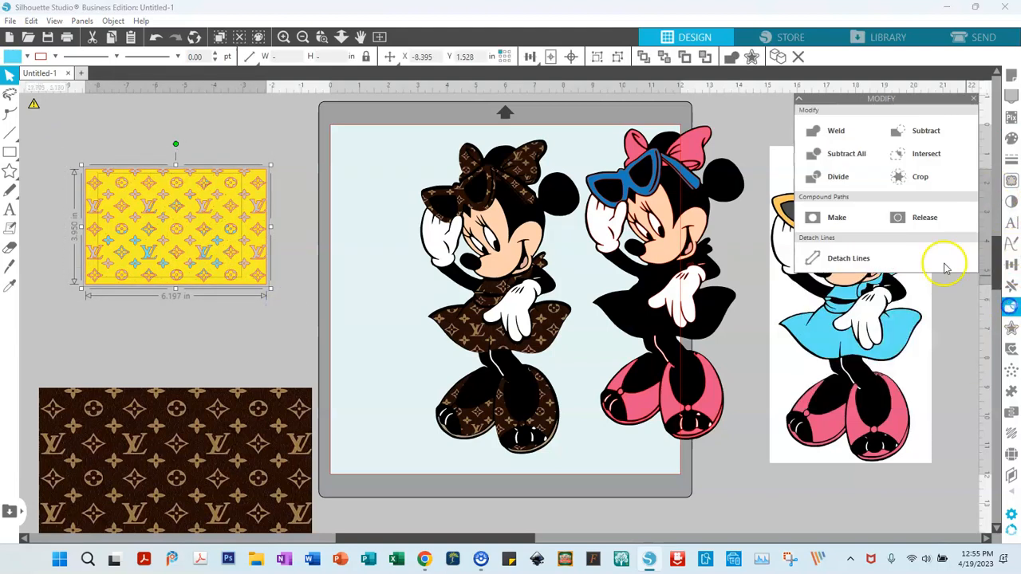
{"action": "left_click", "coordinate": [912, 190]}
Group the cropped yellow monogram pieces and place them over the colored Minnie's black dress base.
{"action": "mouse_move", "coordinate": [526, 54]}
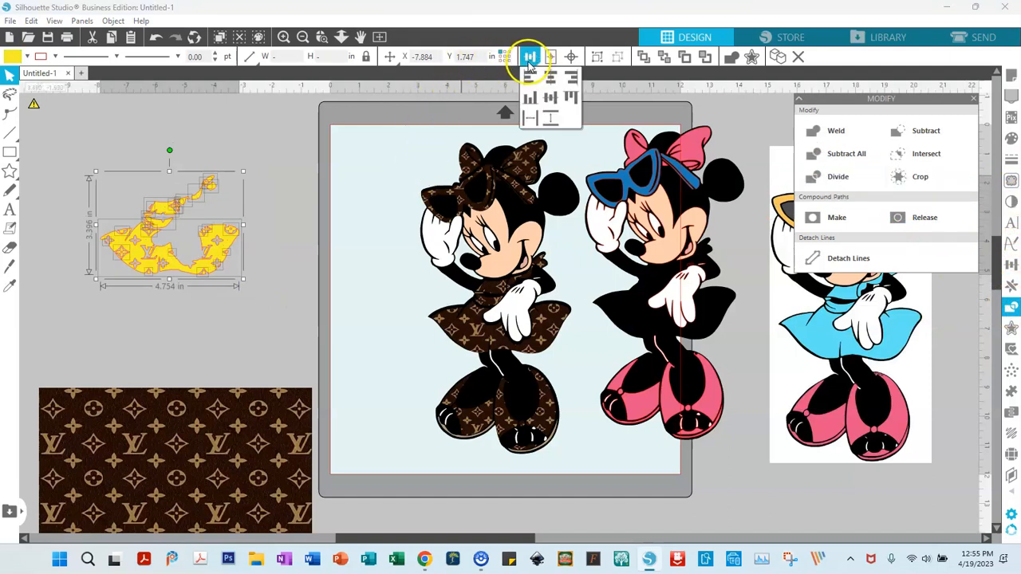
{"action": "left_click", "coordinate": [597, 56]}
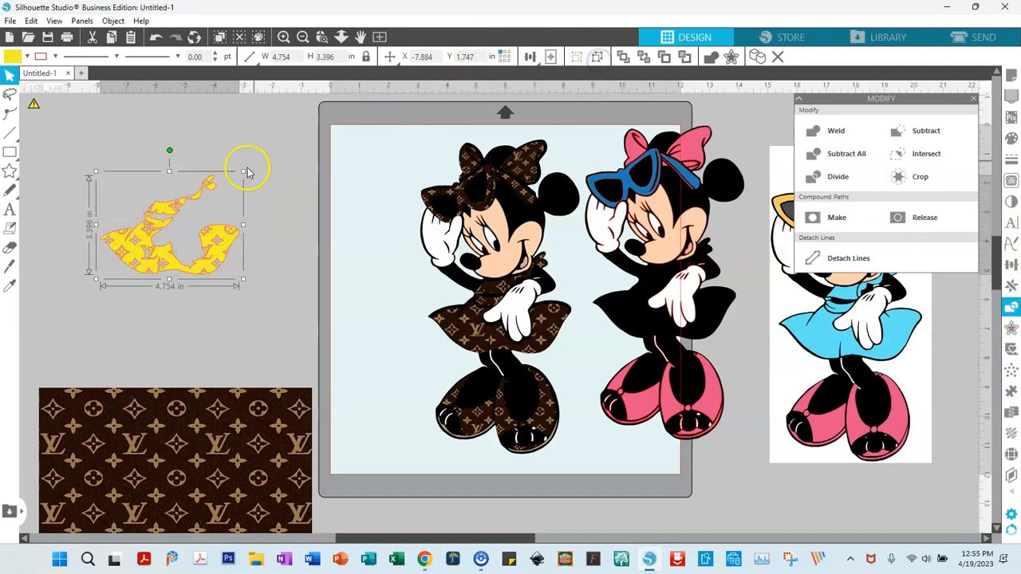
{"action": "left_click_drag", "start_coordinate": [216, 232], "coordinate": [709, 298]}
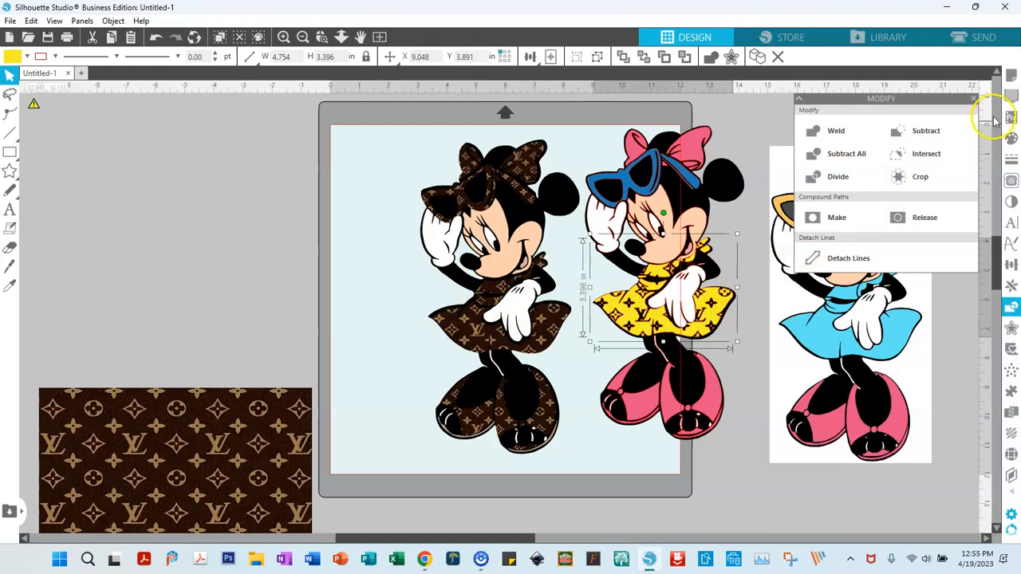
{"action": "left_click", "coordinate": [973, 99]}
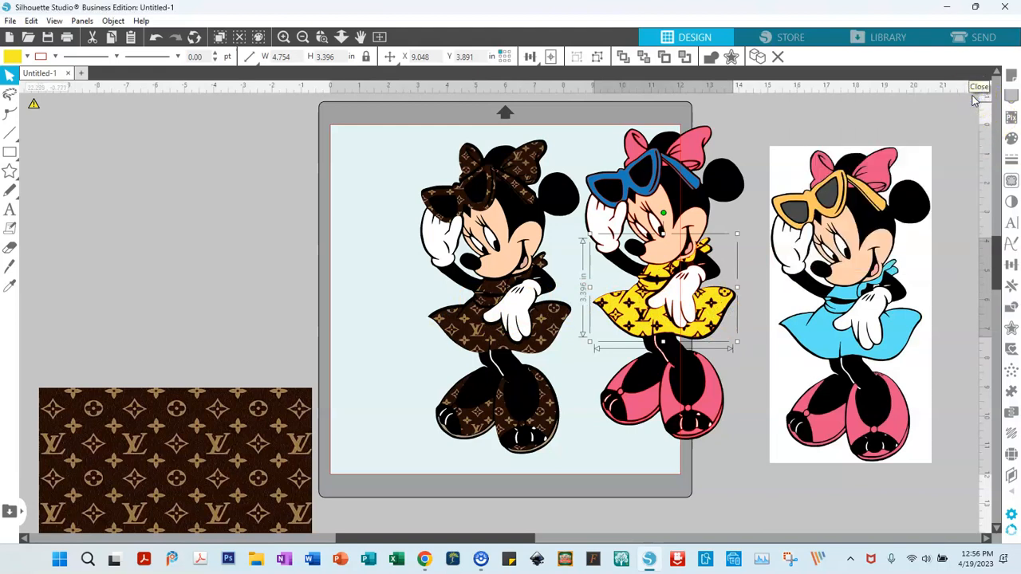
Move the brown monogram image up into the empty area beside the mat.
{"action": "left_click_drag", "start_coordinate": [205, 463], "coordinate": [202, 188]}
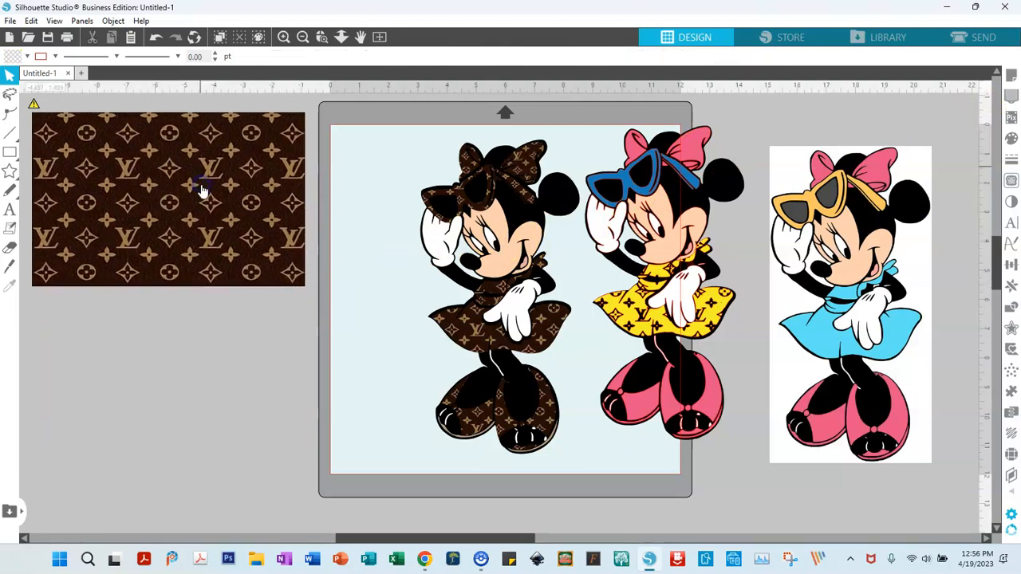